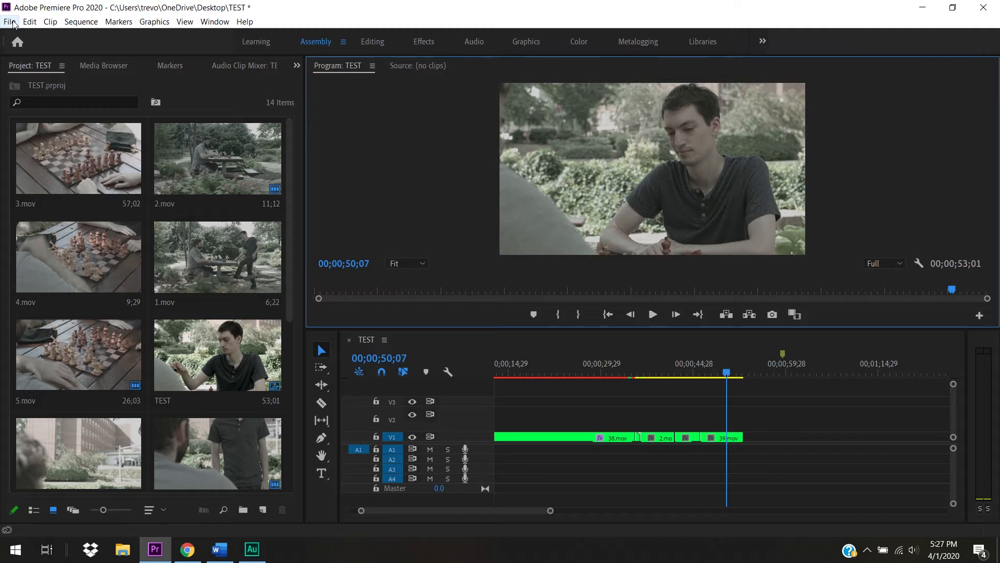
Step: Create a new 1280×720 legacy title from the File menu and name it CREDITS
left_click(12, 24)
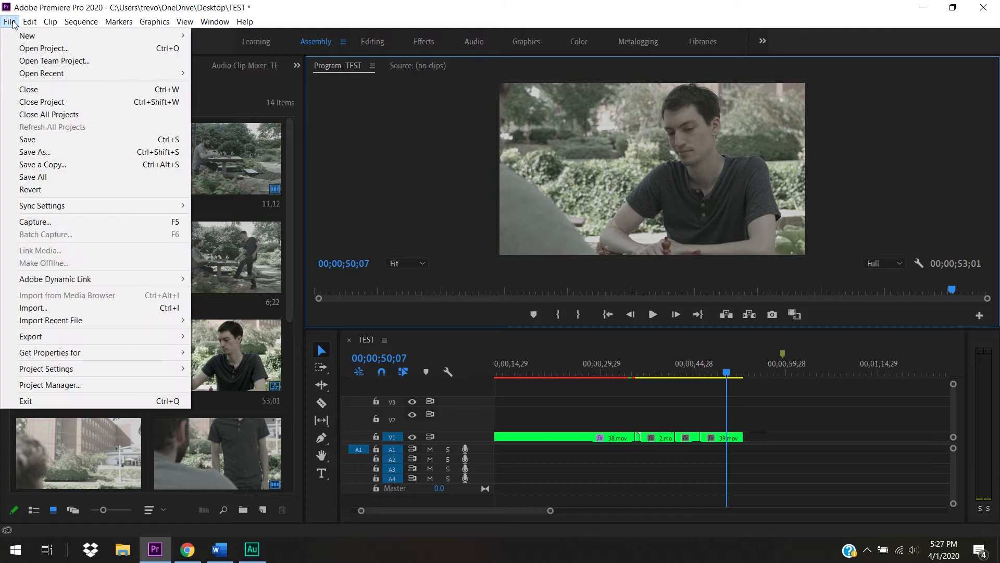
mouse_move(99, 37)
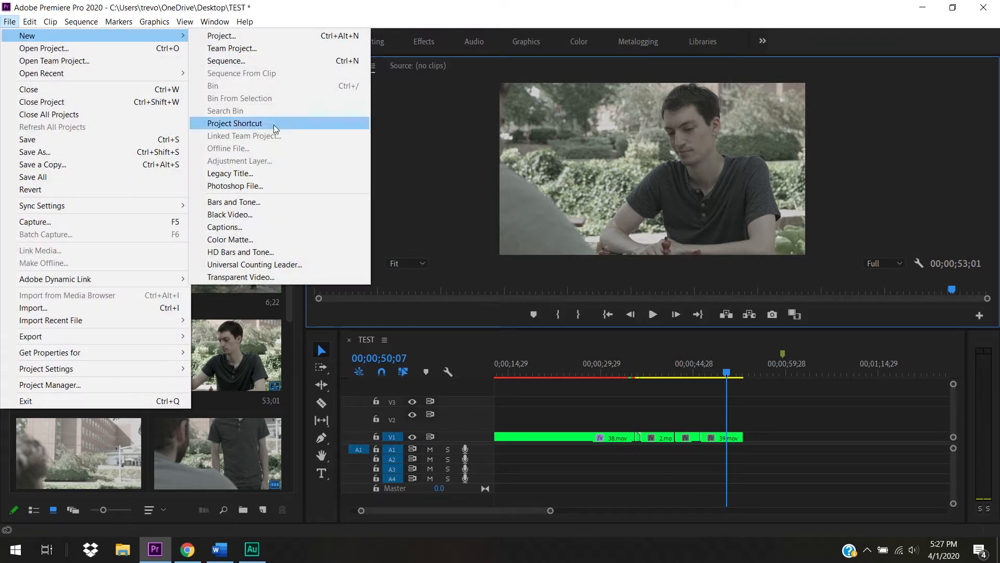
left_click(287, 178)
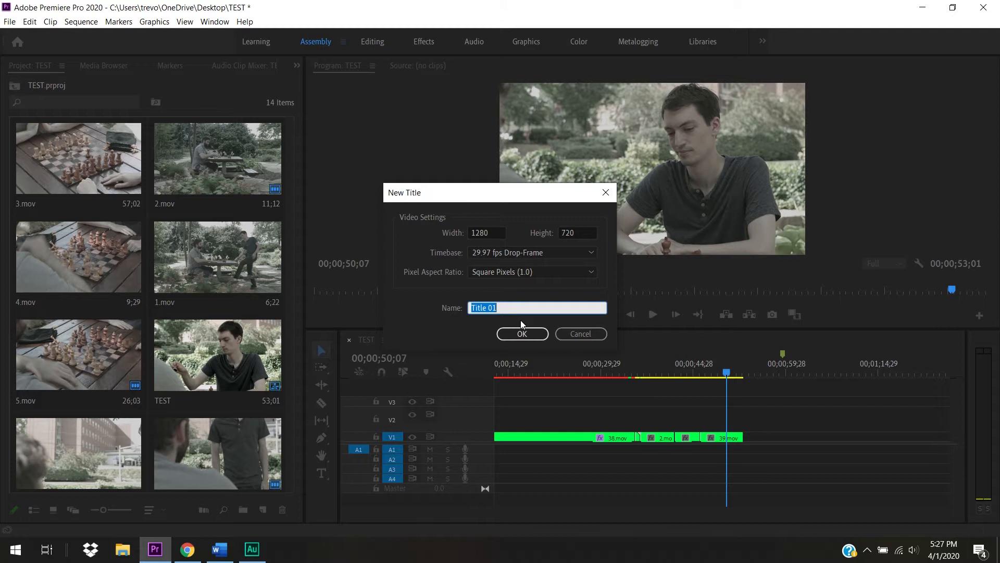
type("CREDITS")
left_click(527, 334)
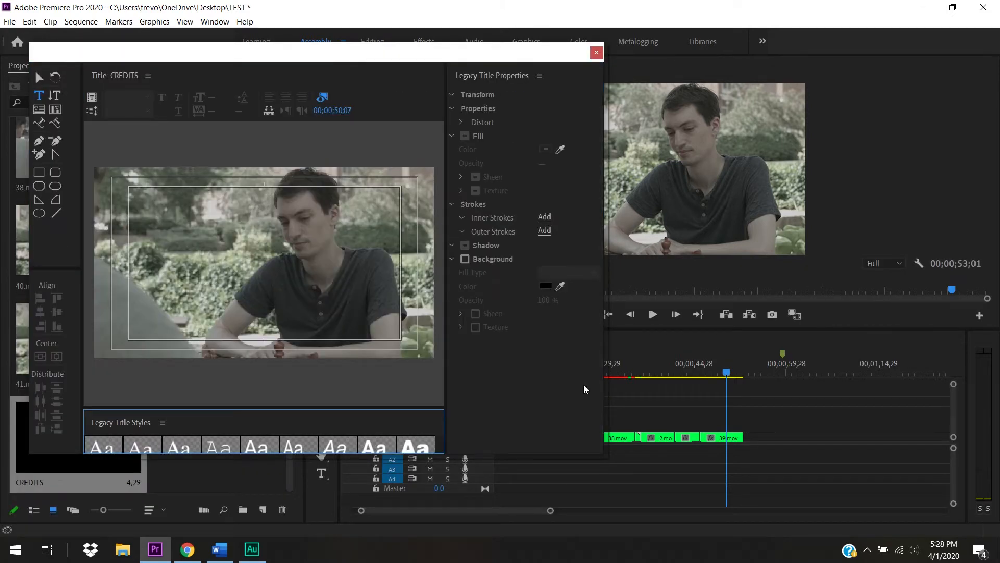
Step: Enlarge the Legacy Title window and type the word TITLE near the canvas's top-left
left_click_drag(605, 457, 668, 485)
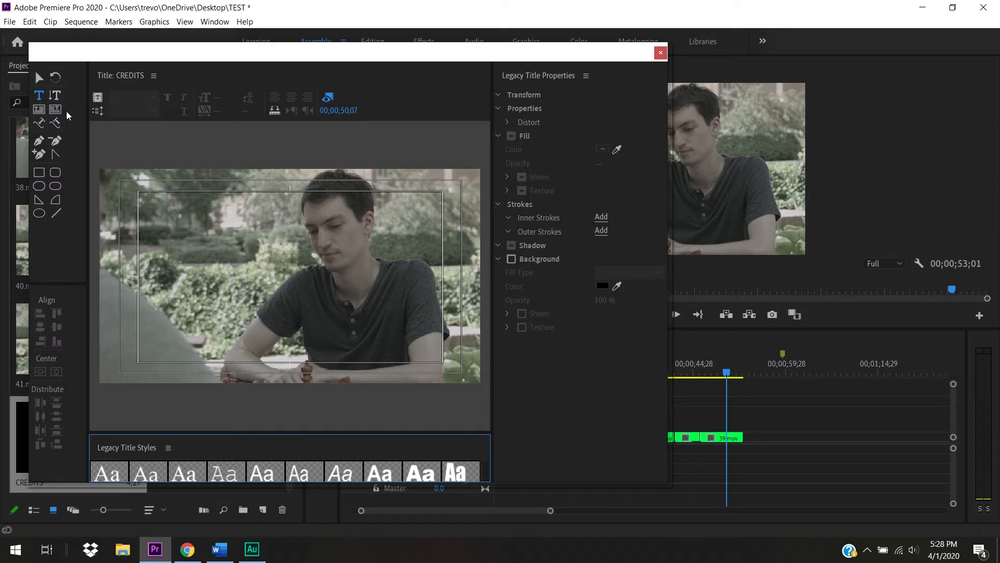
left_click(179, 209)
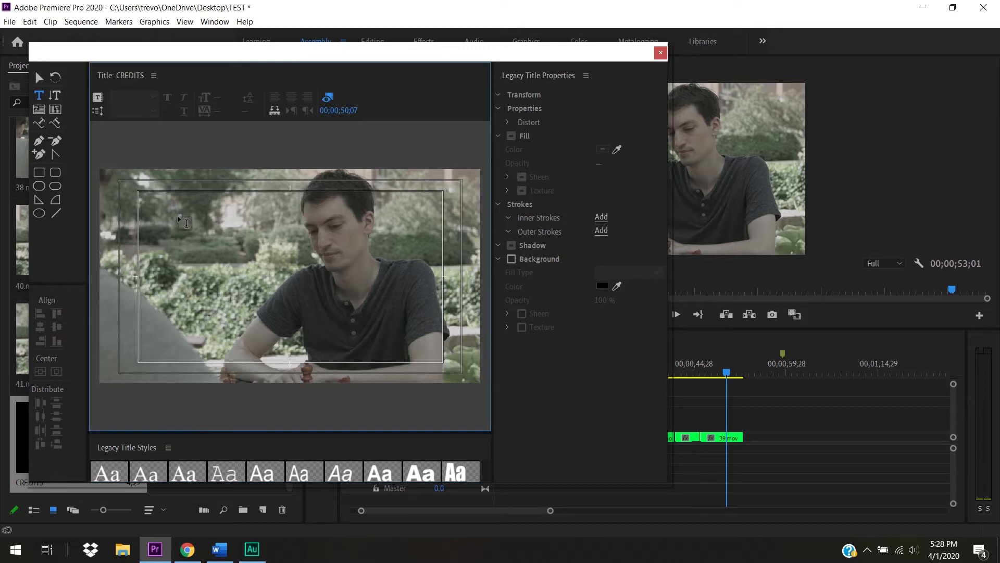
type("T")
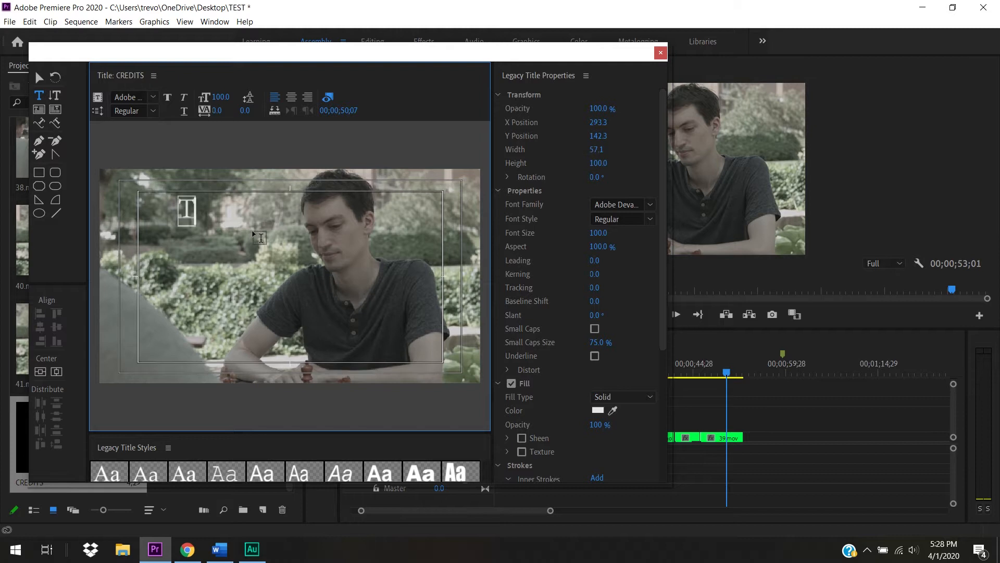
type("ITLE")
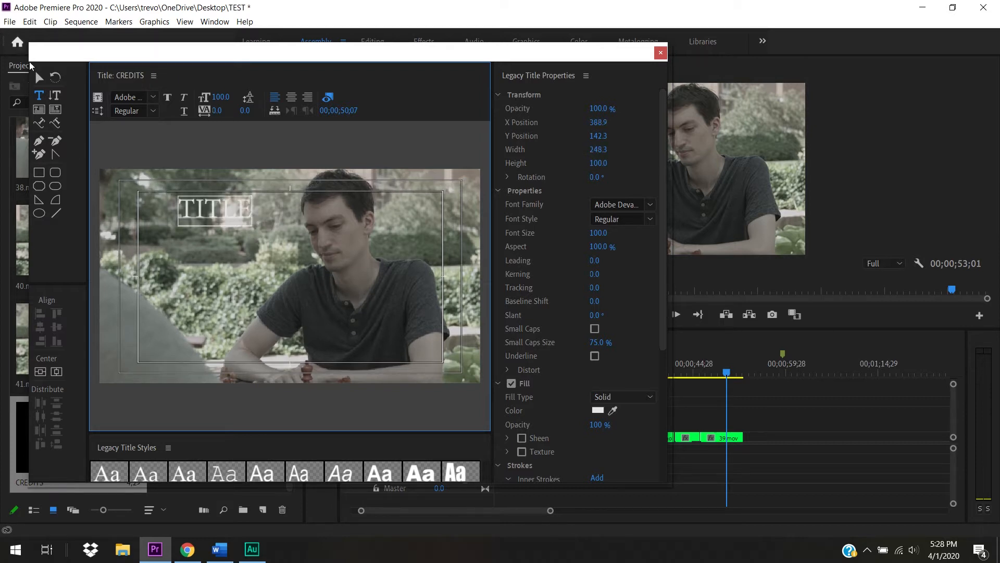
left_click(39, 79)
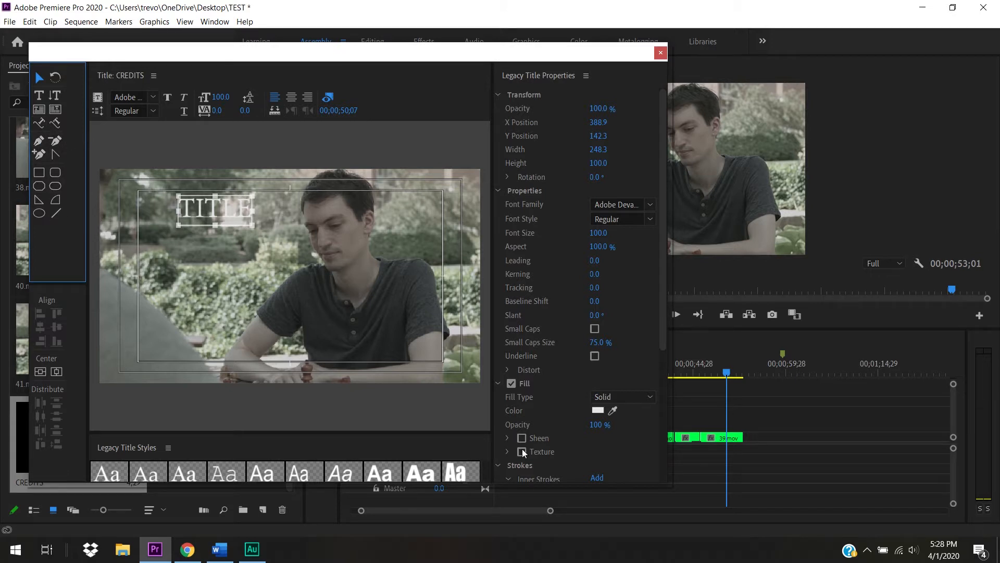
left_click_drag(658, 484, 658, 502)
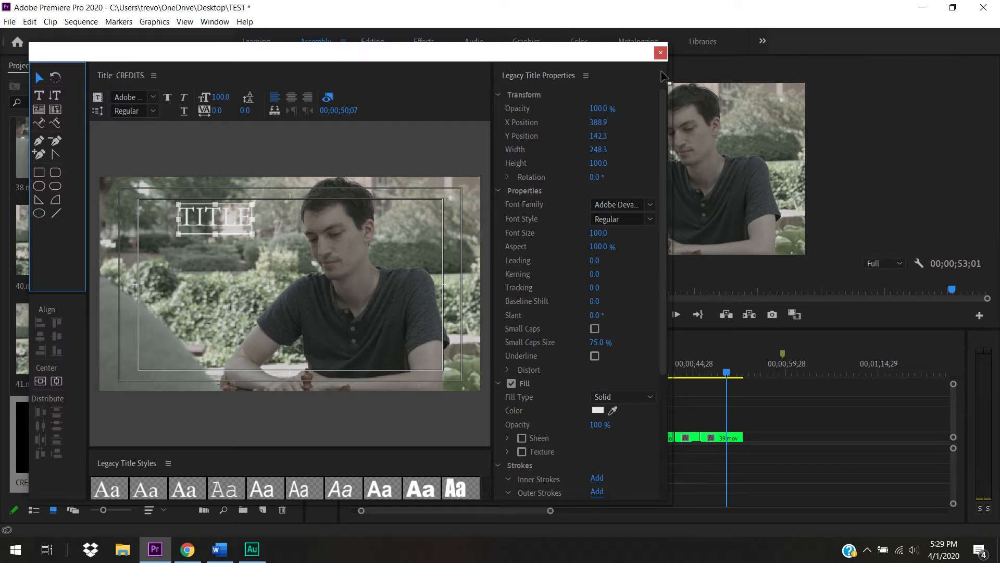
Step: Close the Legacy Title window, delete CREDITS from the Project panel, and open the Graphics workspace
left_click(661, 54)
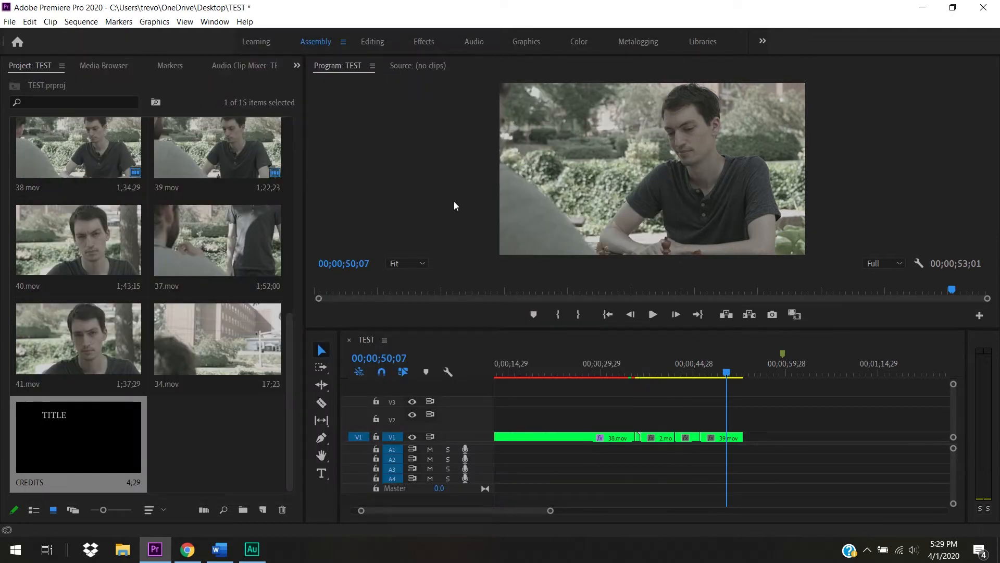
left_click(77, 434)
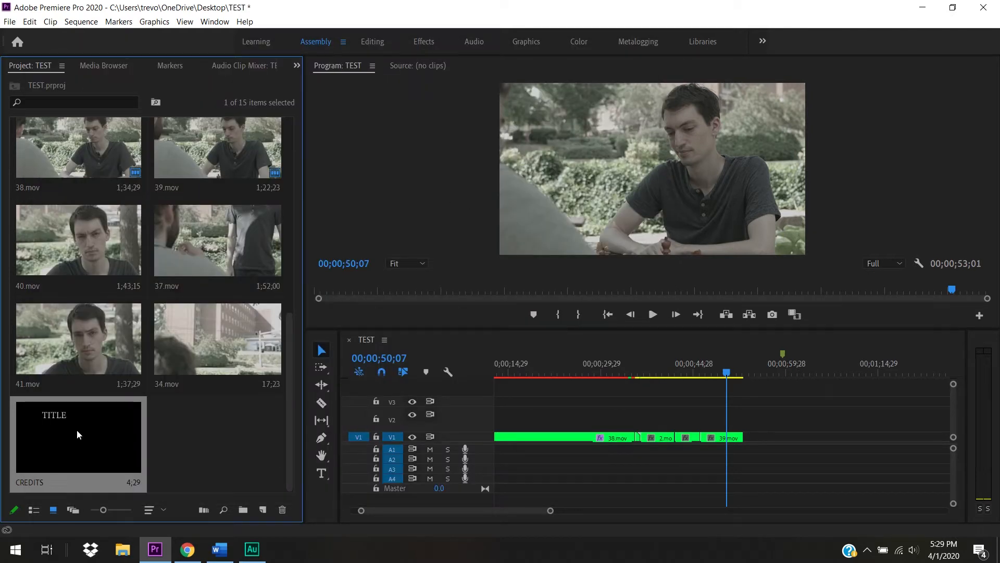
key("Delete")
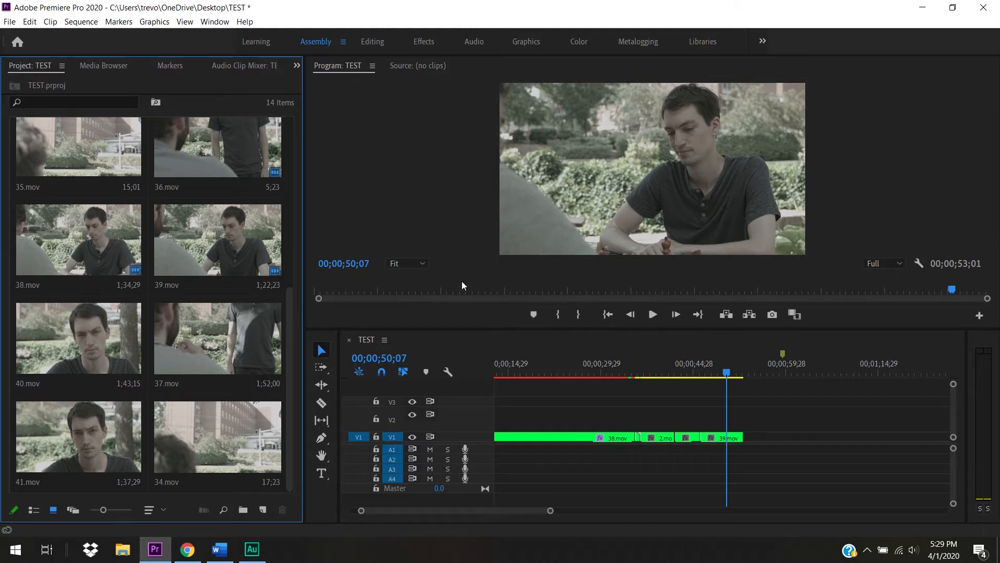
left_click(526, 42)
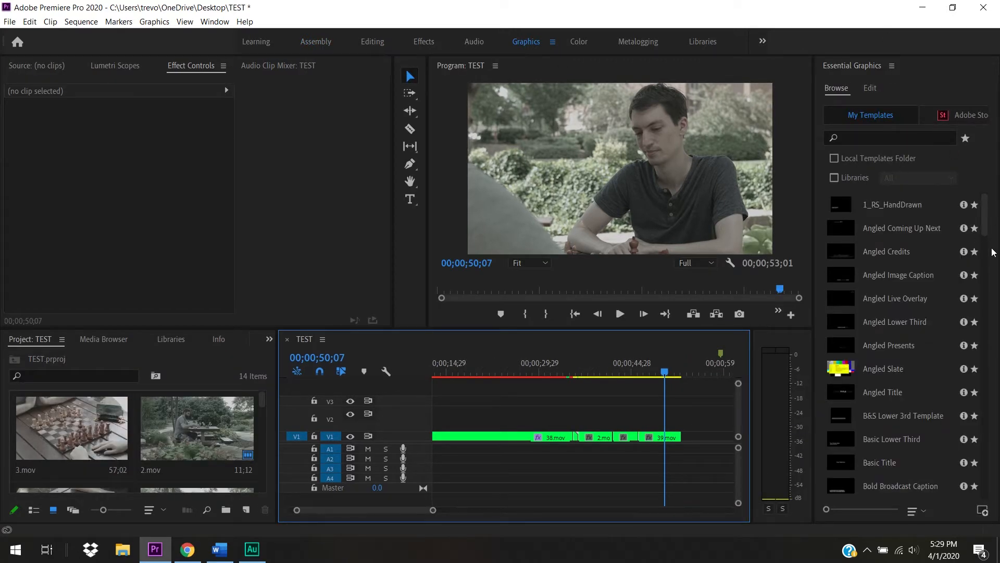
Step: Scroll through the My Templates list in the Essential Graphics panel
mouse_move(986, 223)
left_mouse_down()
mouse_move(986, 237)
mouse_move(988, 208)
left_mouse_up()
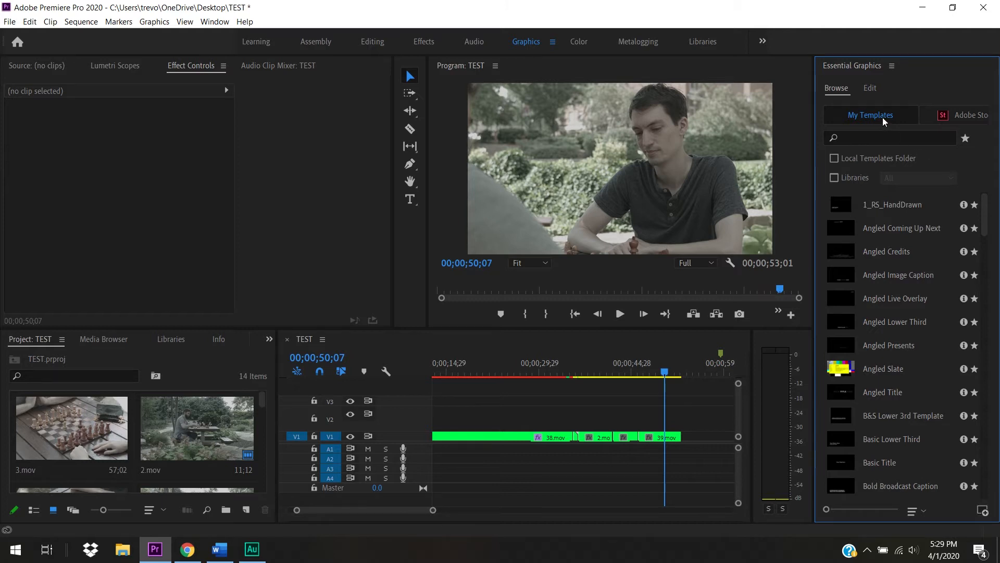
Step: Browse Adobe Stock templates with larger thumbnails, filtered to free ones, paging forward
left_click(976, 119)
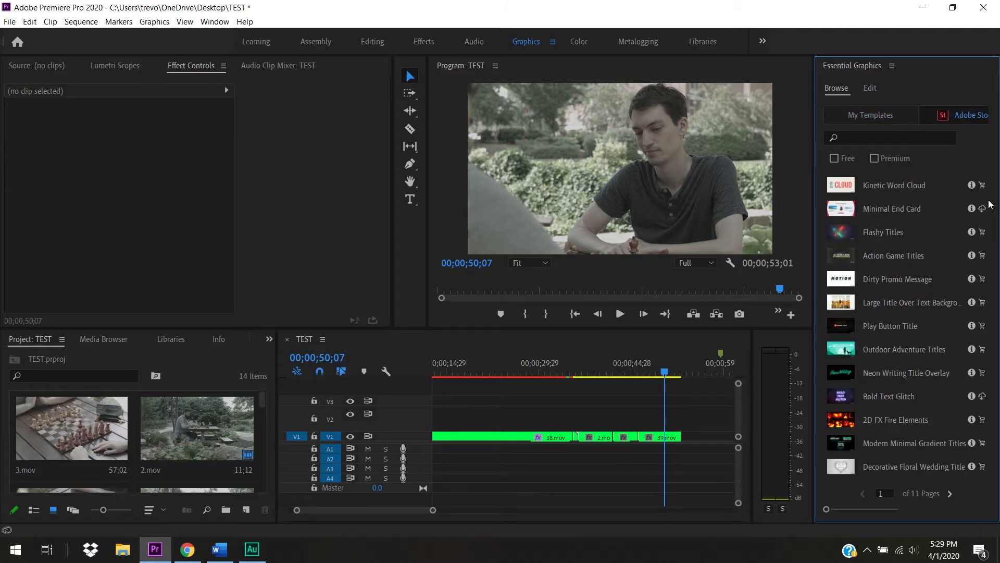
left_click(853, 511)
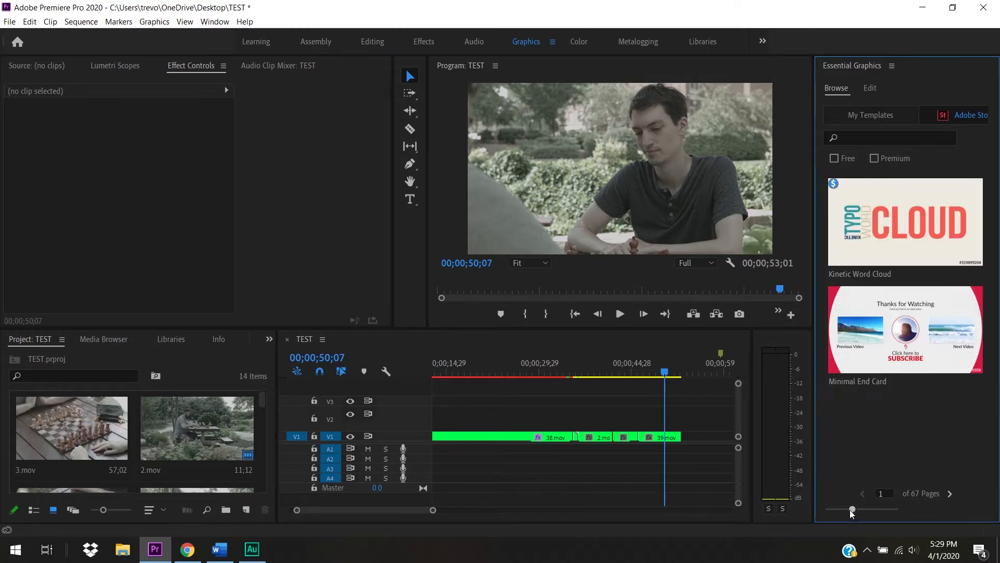
left_click_drag(842, 512, 851, 510)
left_click(835, 158)
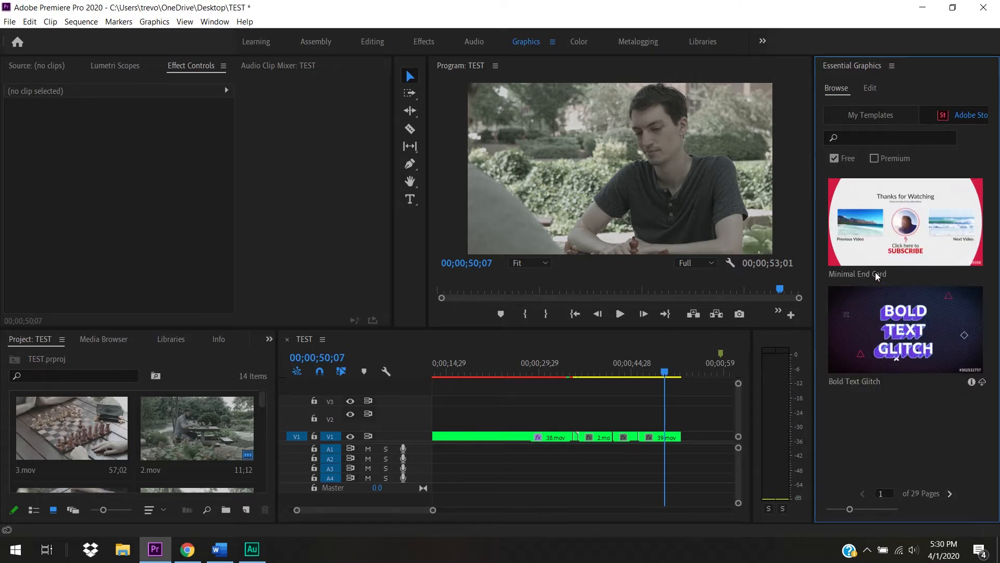
left_click(950, 492)
left_click(951, 492)
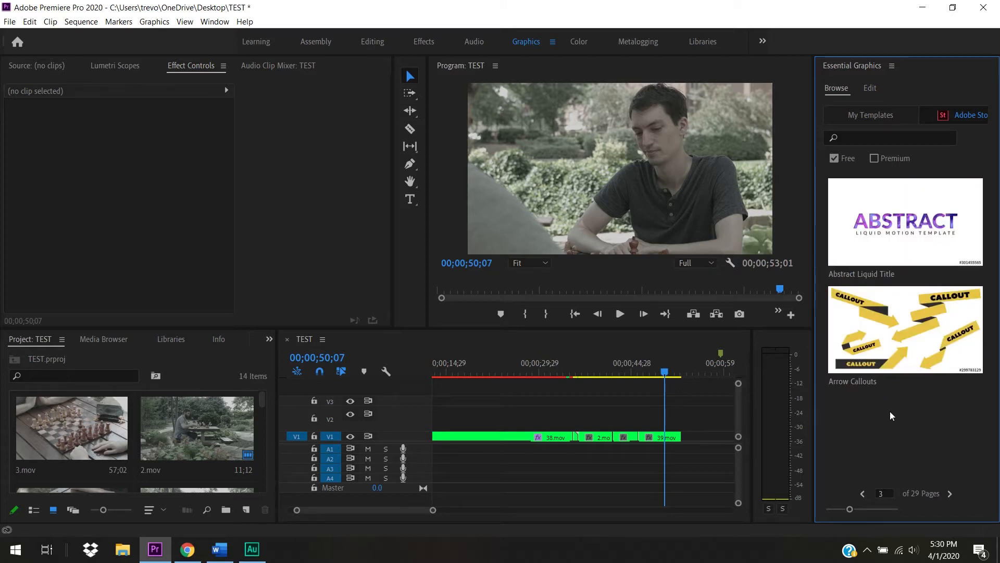
Step: Briefly check local templates, then return to Adobe Stock and page through more results
left_click(877, 115)
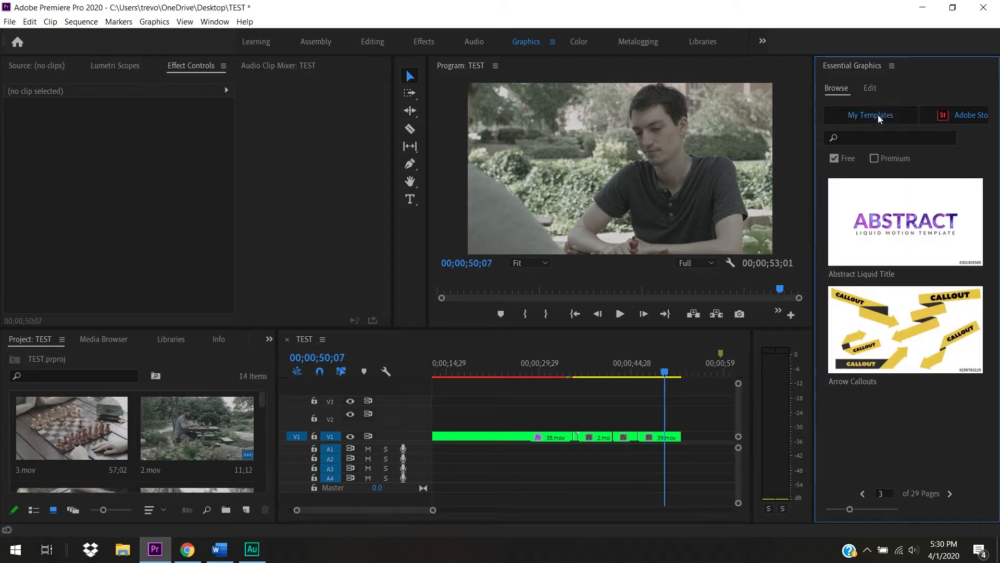
left_click(976, 118)
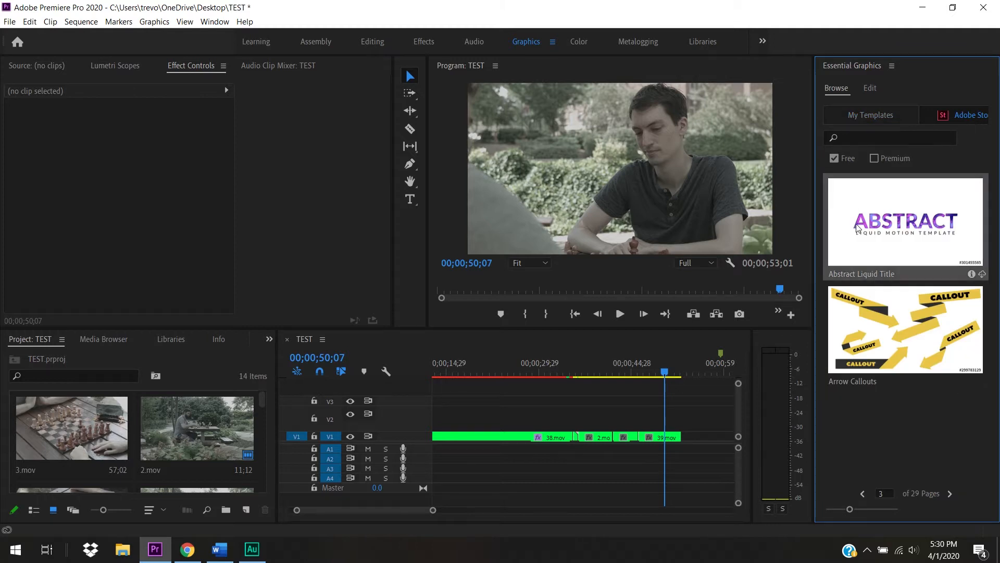
mouse_move(857, 239)
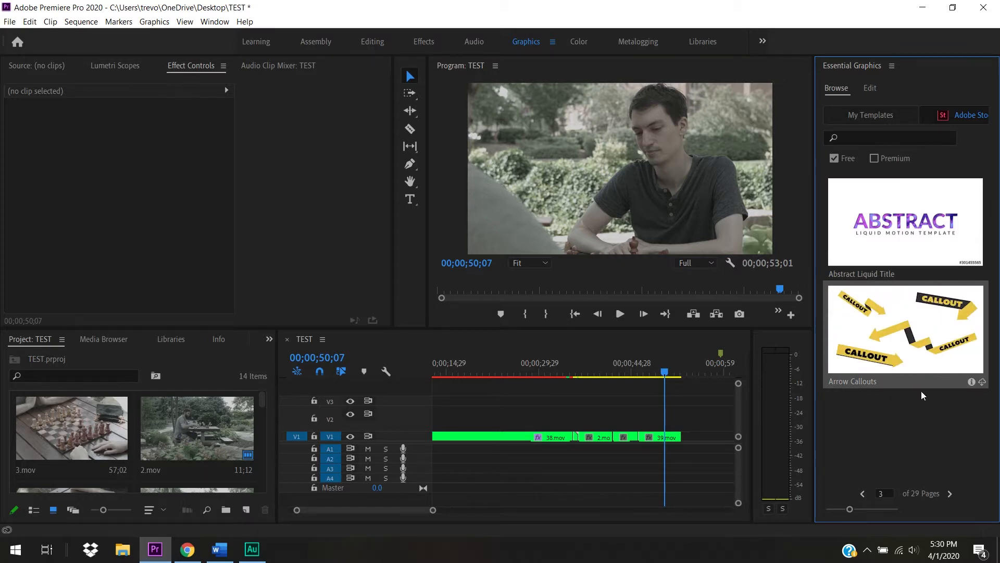
left_click(950, 494)
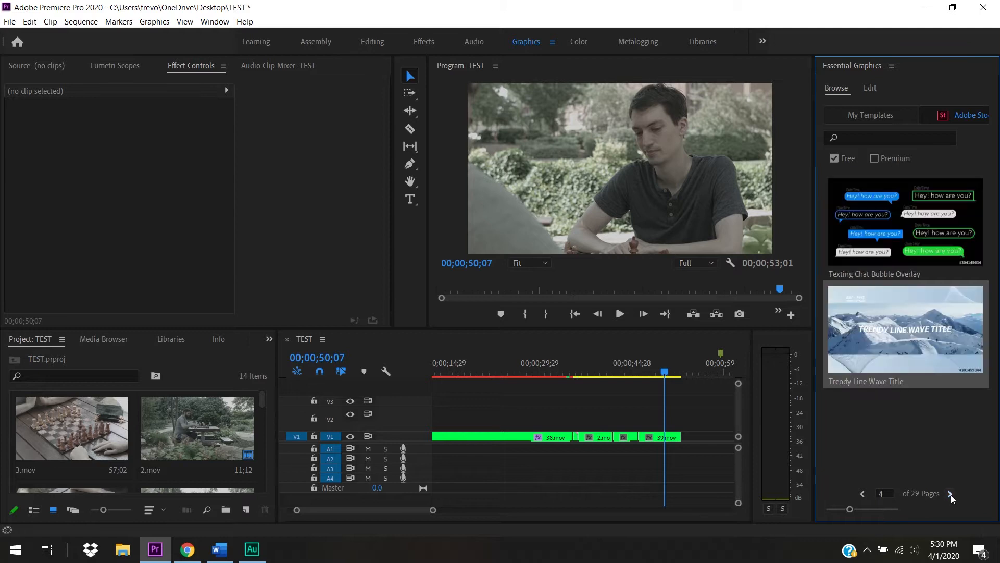
mouse_move(849, 223)
left_click(950, 495)
left_click(951, 495)
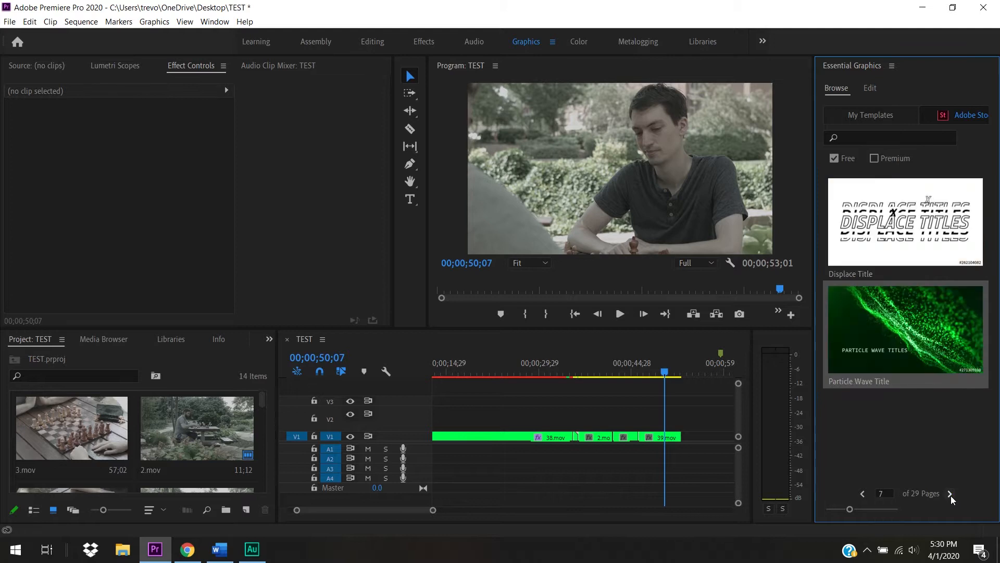
left_click(951, 496)
left_click(951, 495)
left_click(951, 496)
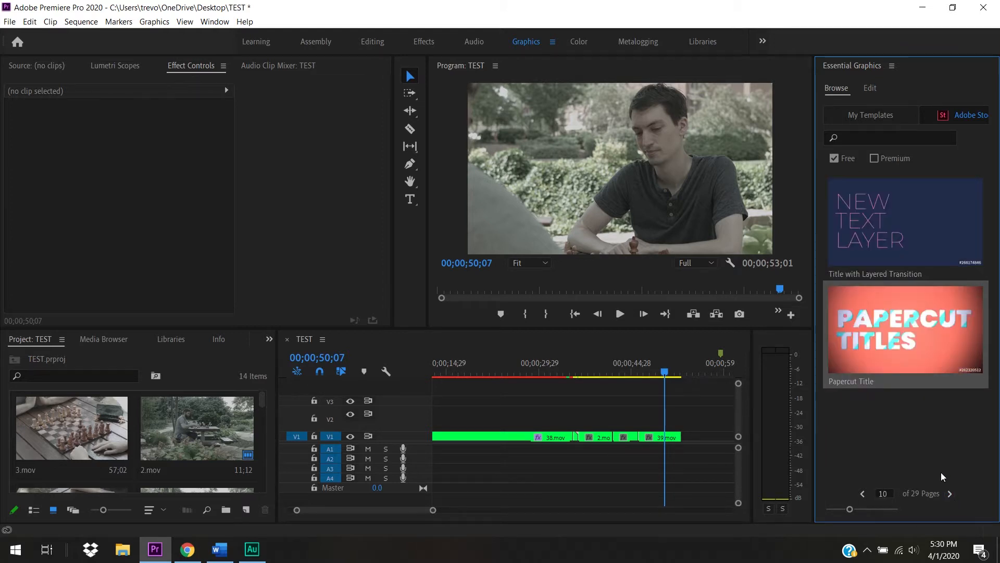
Step: Page further through the Adobe Stock templates, then switch to My Templates
left_click(949, 491)
left_click(949, 491)
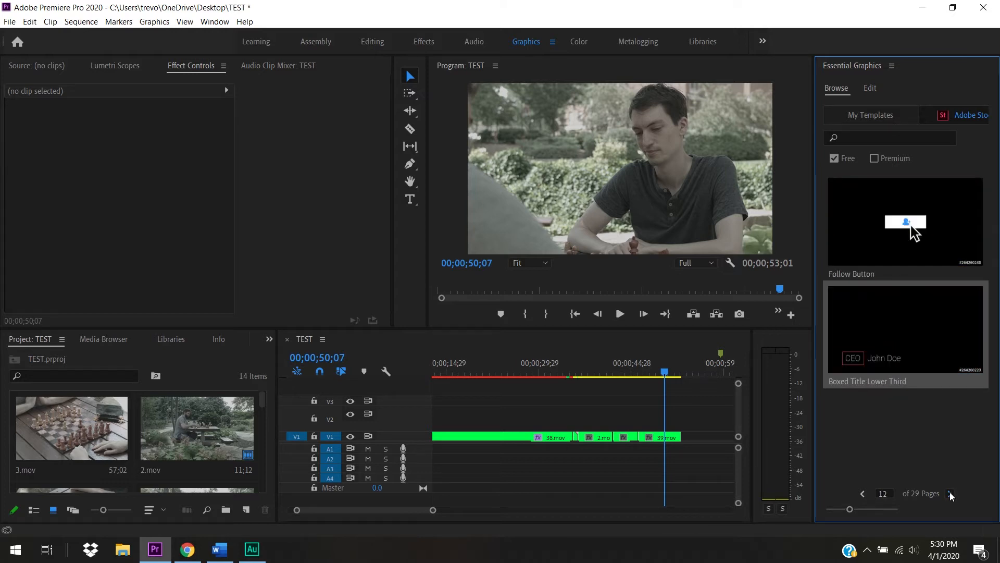
left_click(949, 492)
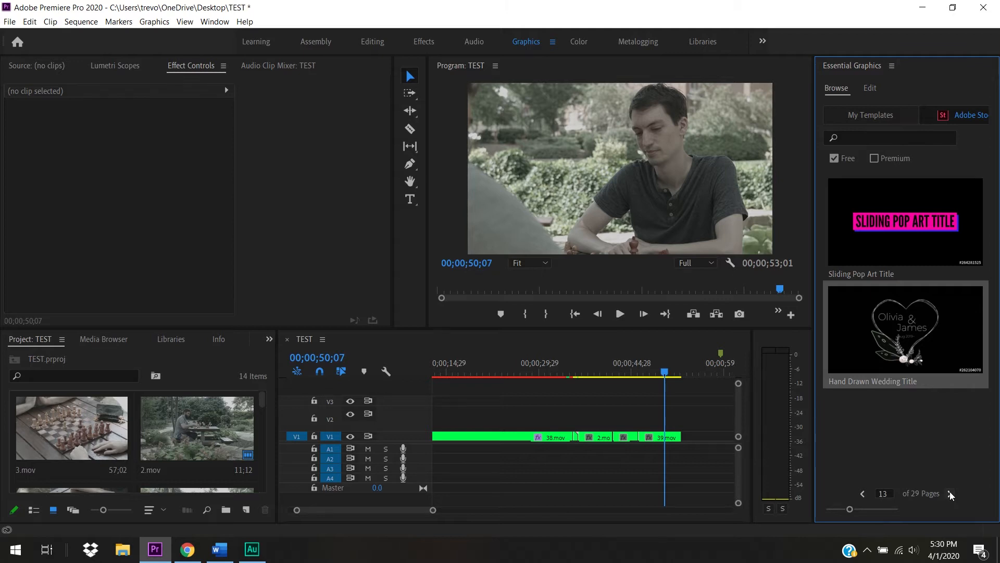
left_click(949, 491)
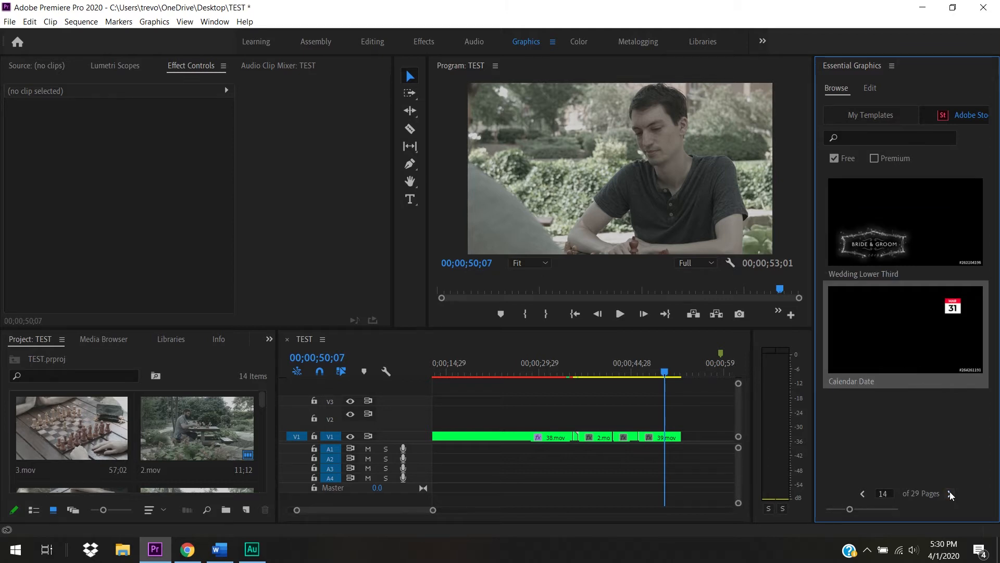
left_click(949, 492)
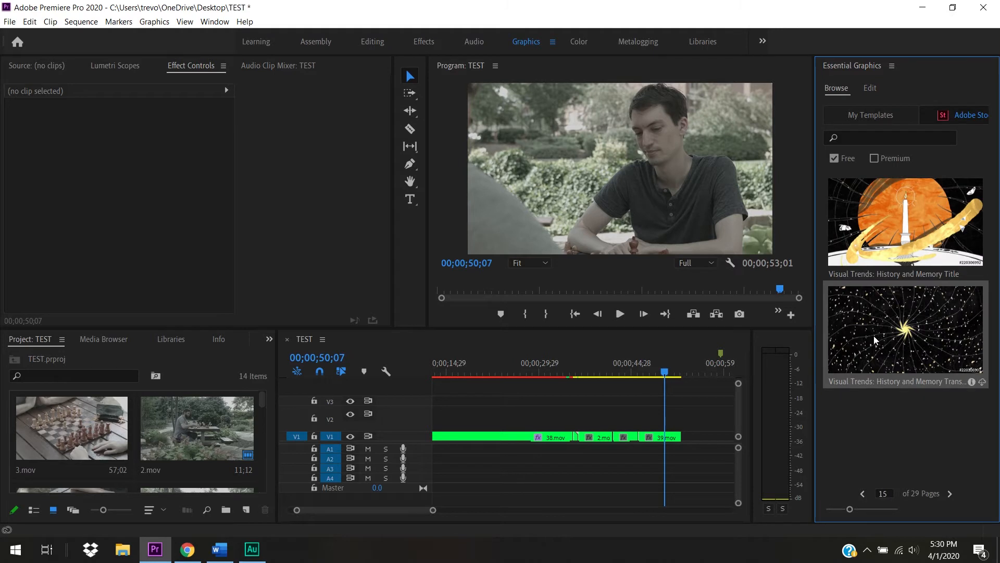
left_click(949, 495)
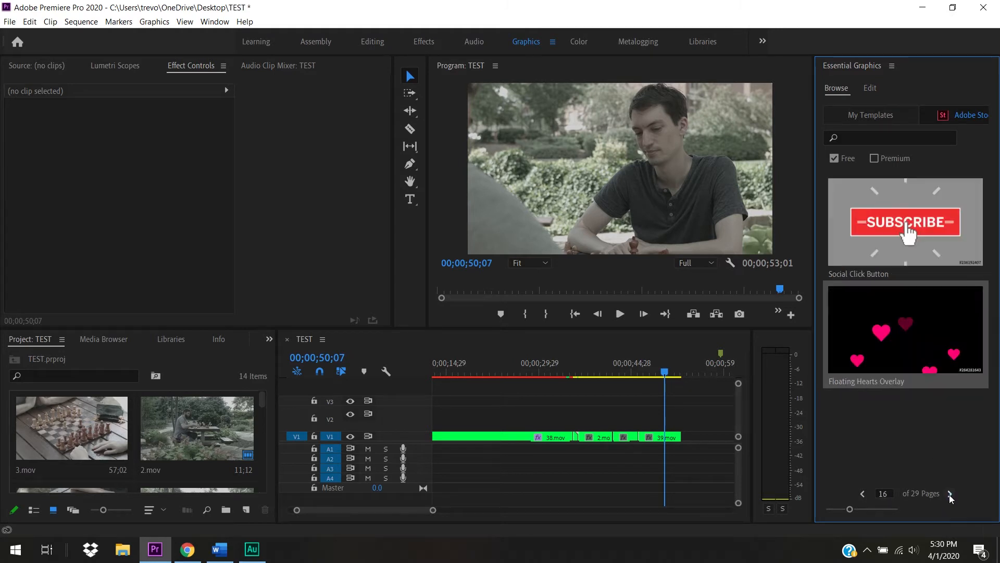
left_click(949, 495)
left_click(949, 495)
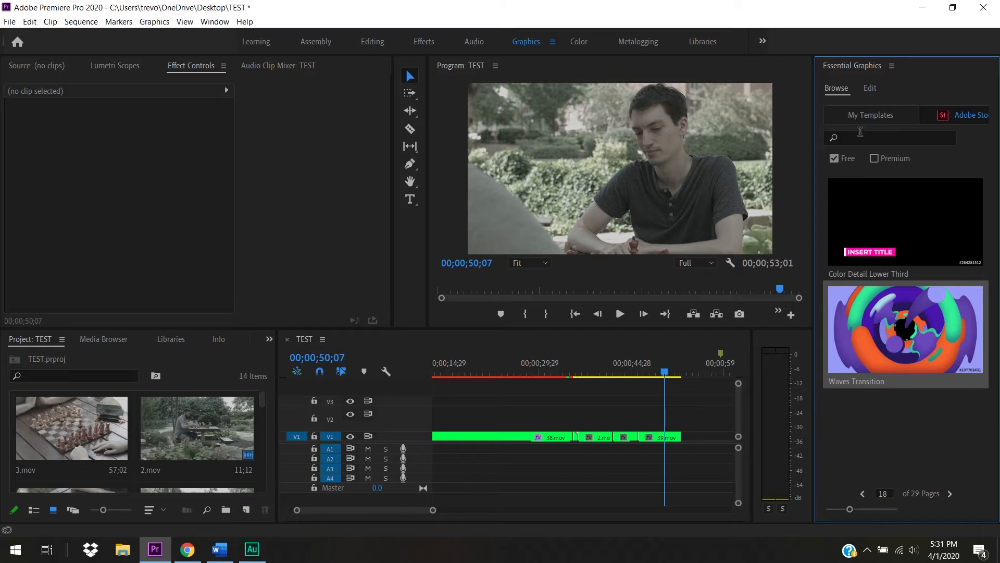
left_click(864, 113)
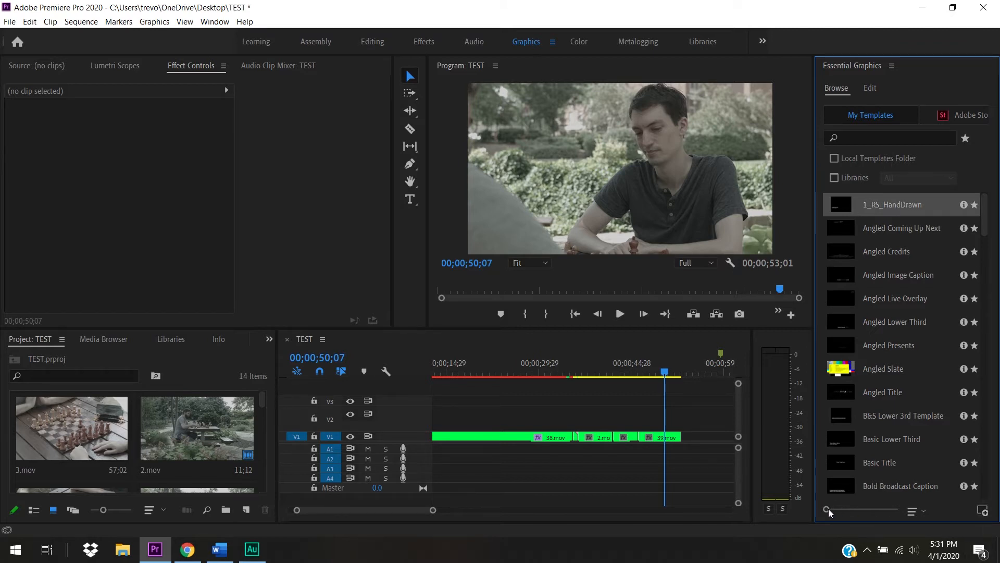
Step: Enlarge the template thumbnails into large previews and select Angled Coming Up Next
left_click_drag(834, 509, 869, 513)
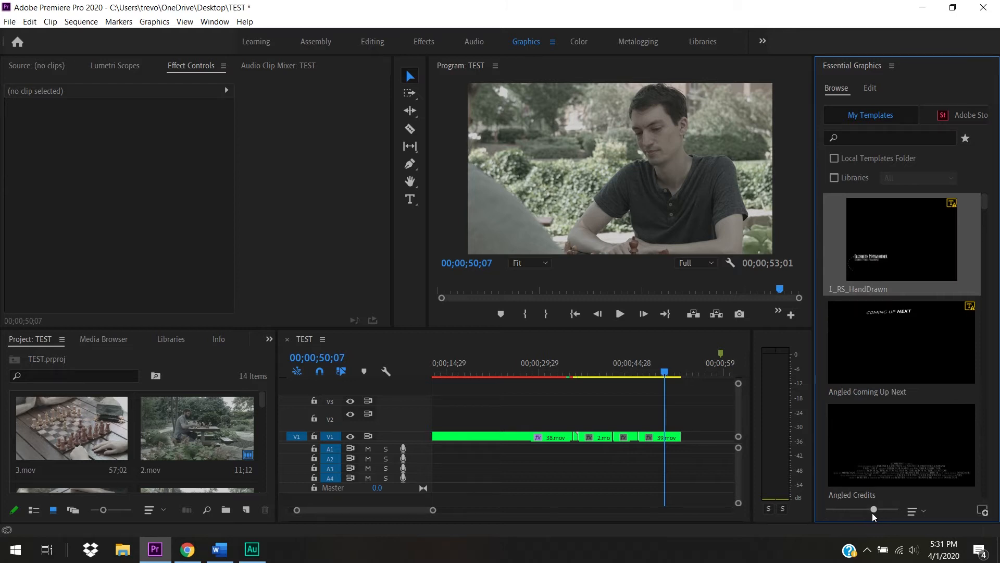
left_click(872, 316)
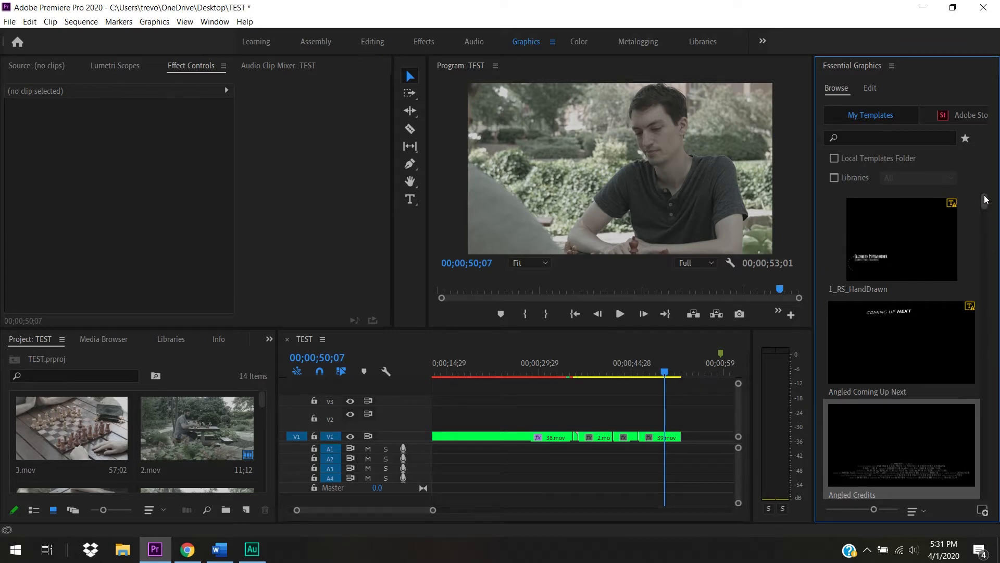
left_click_drag(987, 208, 988, 190)
Step: Run Sync Missing Fonts on 1_RS_HandDrawn and dismiss the CardenioModern missing-font warning
left_click(950, 207)
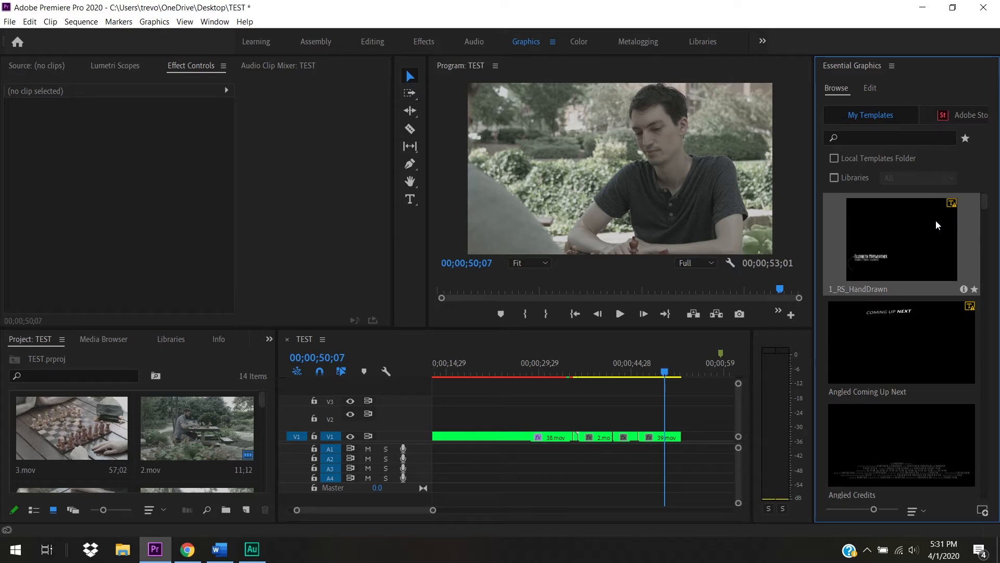
right_click(936, 224)
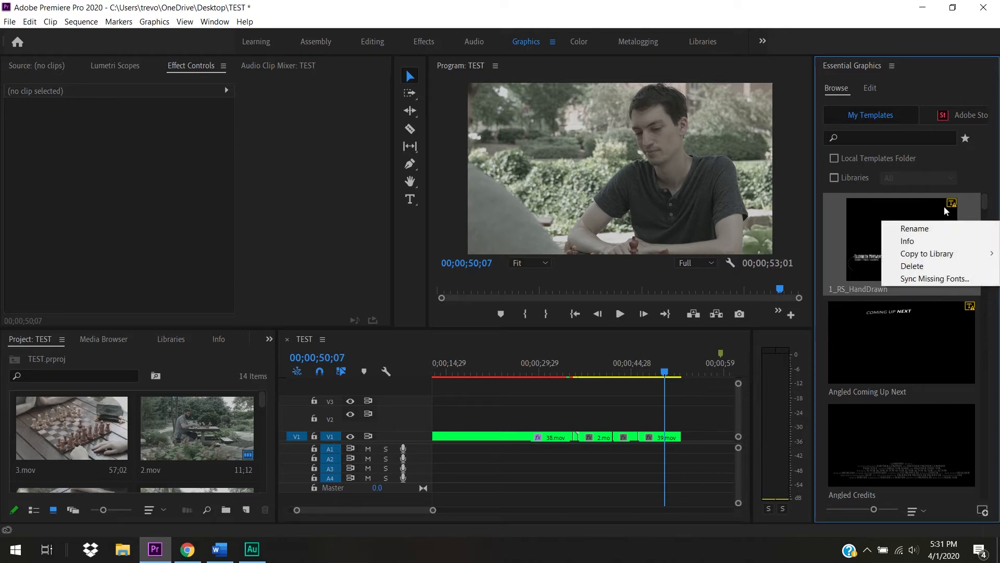
left_click(942, 280)
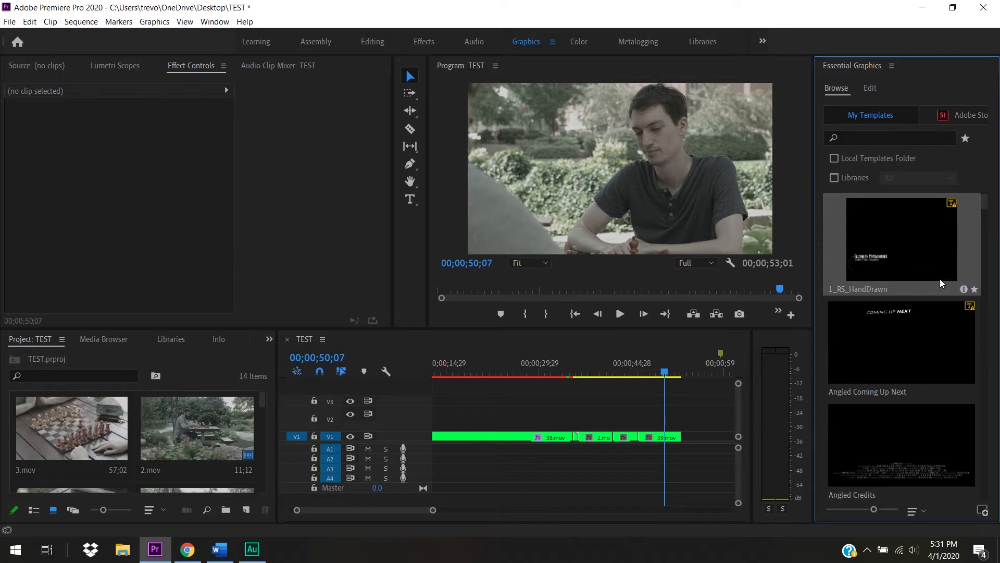
left_click(367, 323)
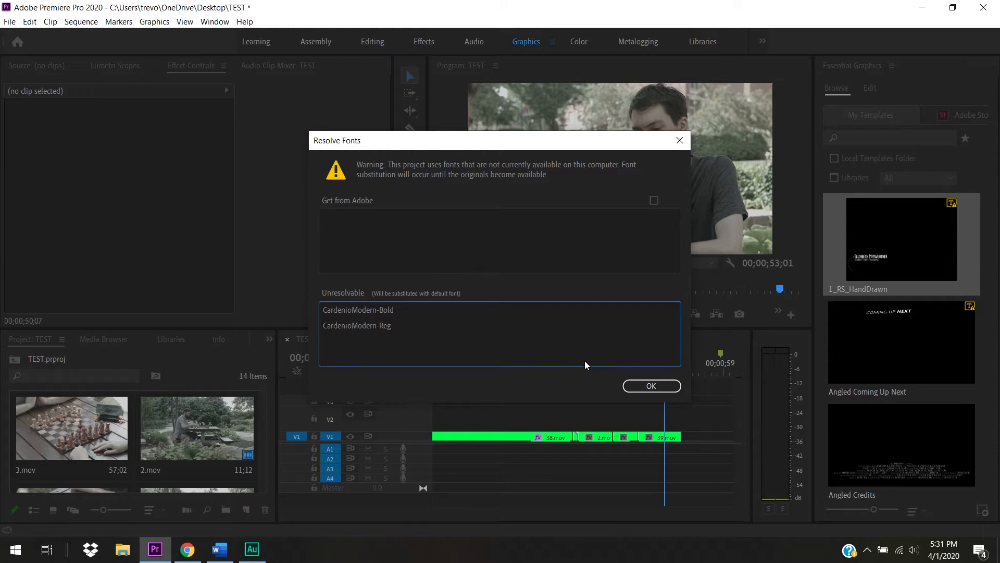
left_click(640, 380)
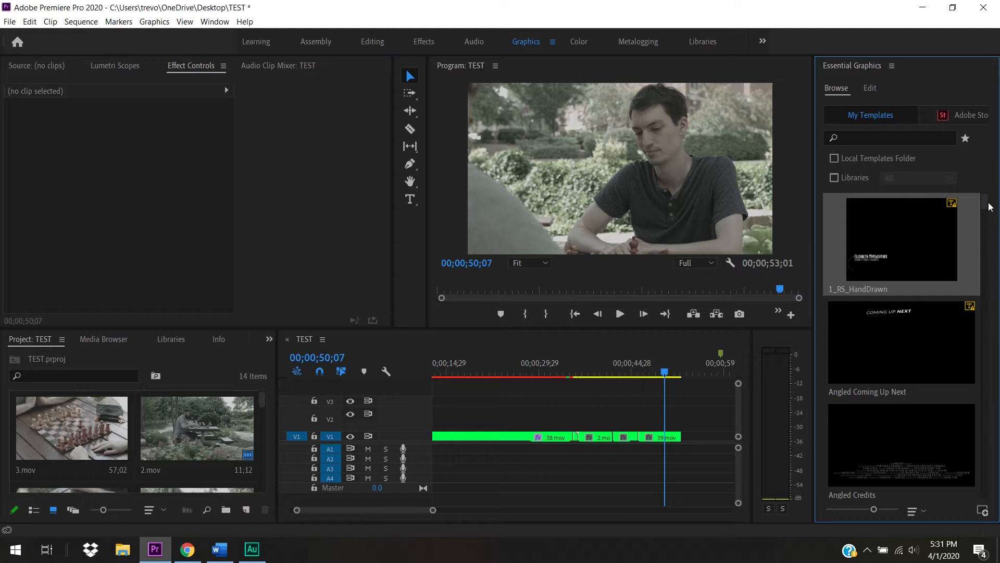
Step: Scroll the My Templates list down until B&S Lower 3rd Template is visible
left_click_drag(990, 207, 990, 227)
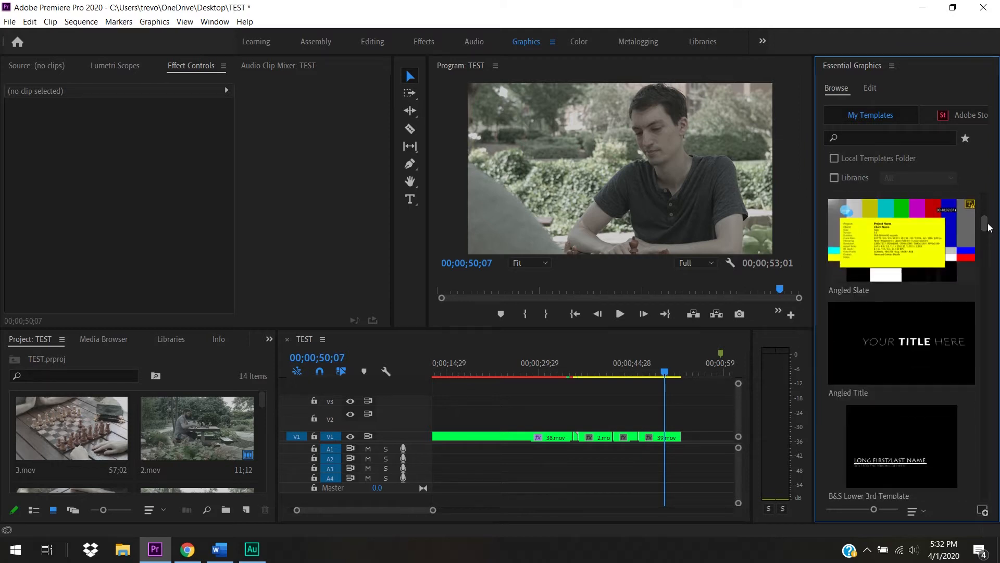
left_click_drag(990, 227, 990, 230)
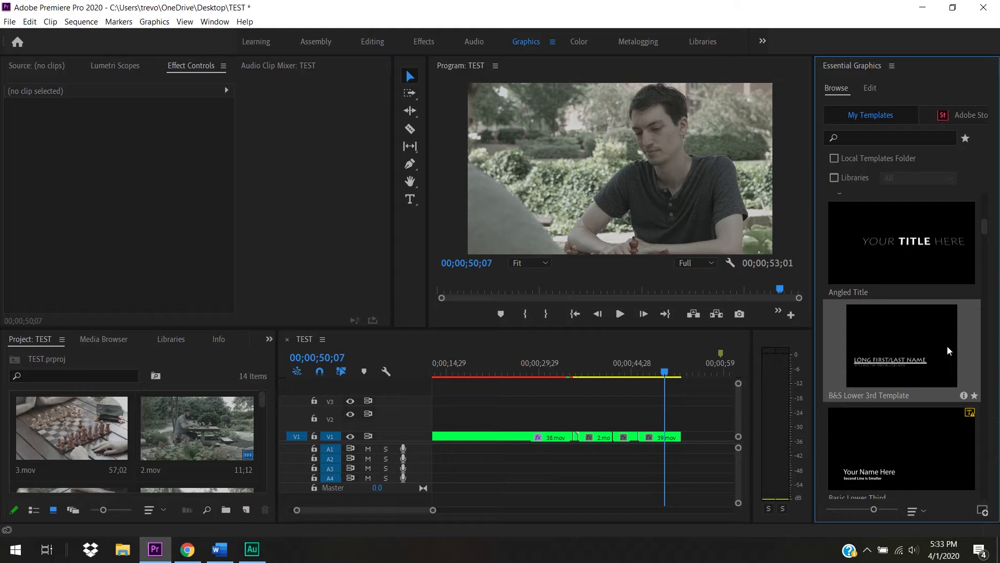
Step: Place B&S Lower 3rd Template on V2 at the playhead and scale it to 35
left_click_drag(900, 345, 638, 425)
left_click_drag(655, 361, 658, 385)
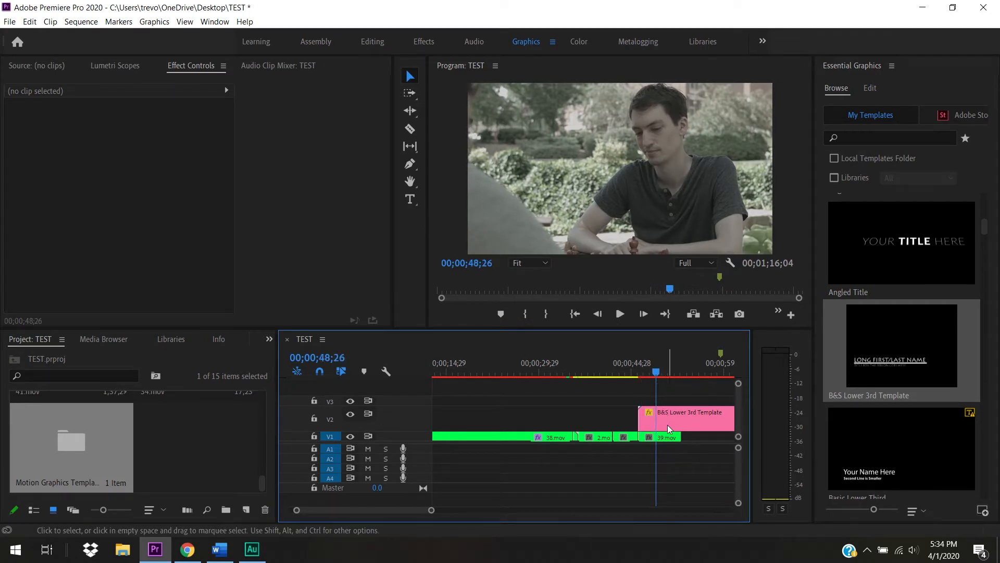
left_click(670, 429)
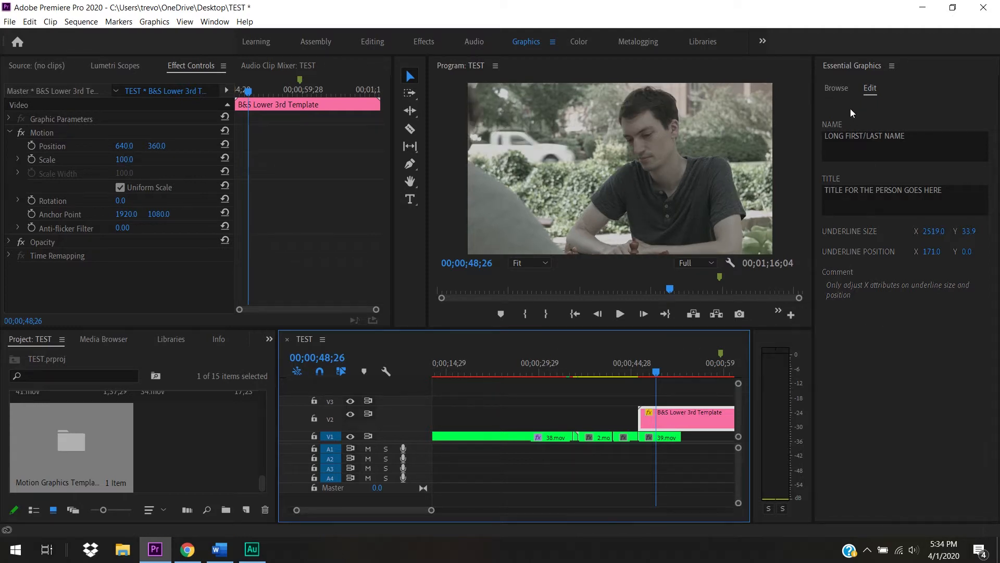
left_click(834, 89)
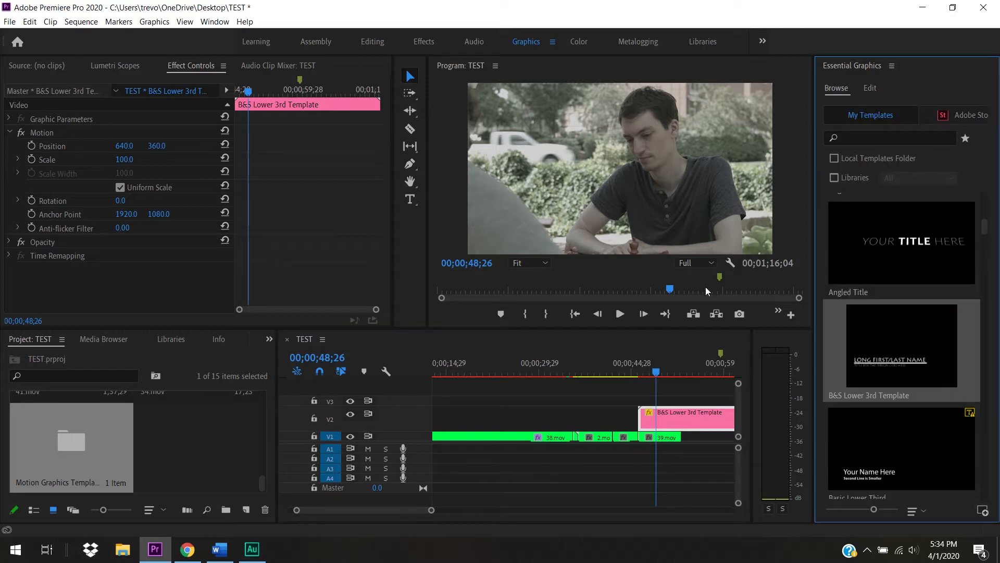
left_click(677, 419)
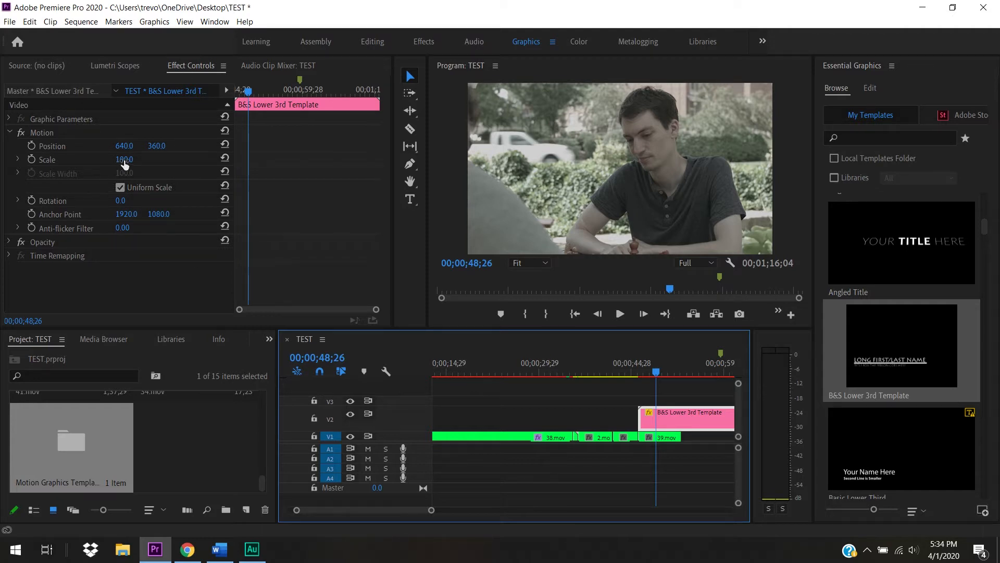
left_click_drag(124, 163, 177, 146)
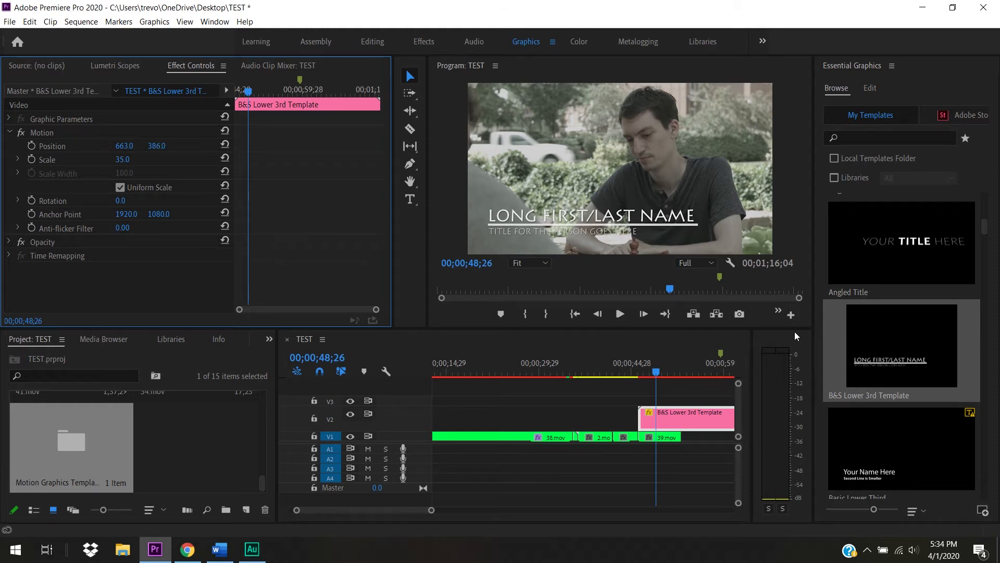
Step: Add a Safe Margins toggle to the Program monitor, enable it, and move the lower third to 722, 383
left_click(791, 315)
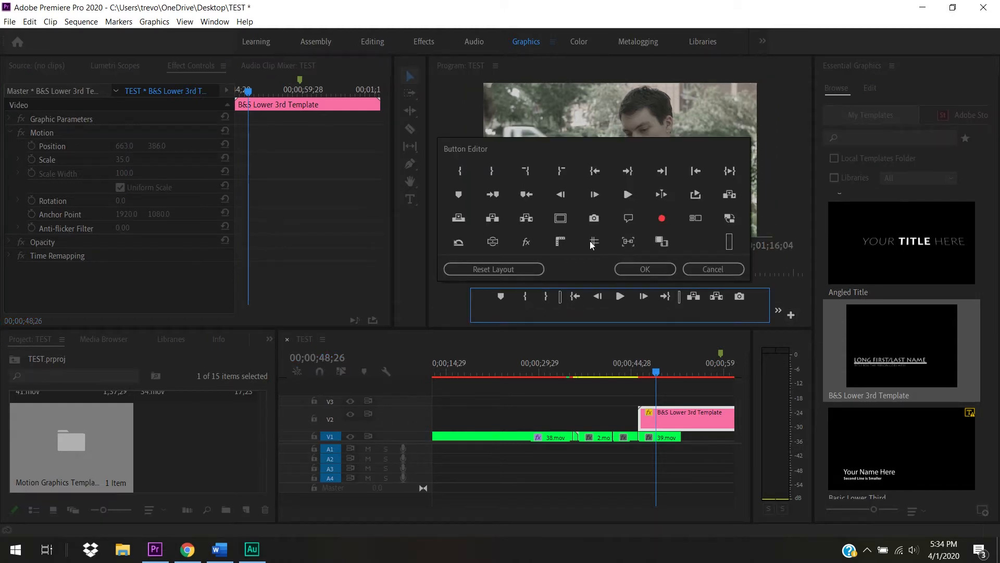
left_click_drag(565, 221, 619, 313)
left_click(651, 269)
left_click(620, 314)
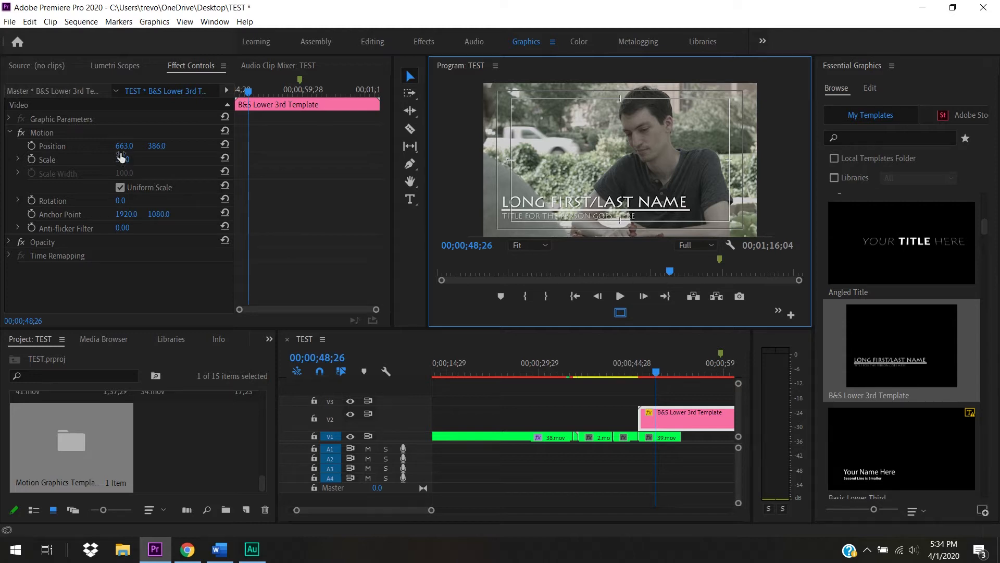
mouse_move(161, 152)
left_mouse_down()
mouse_move(133, 147)
mouse_move(164, 148)
left_mouse_up()
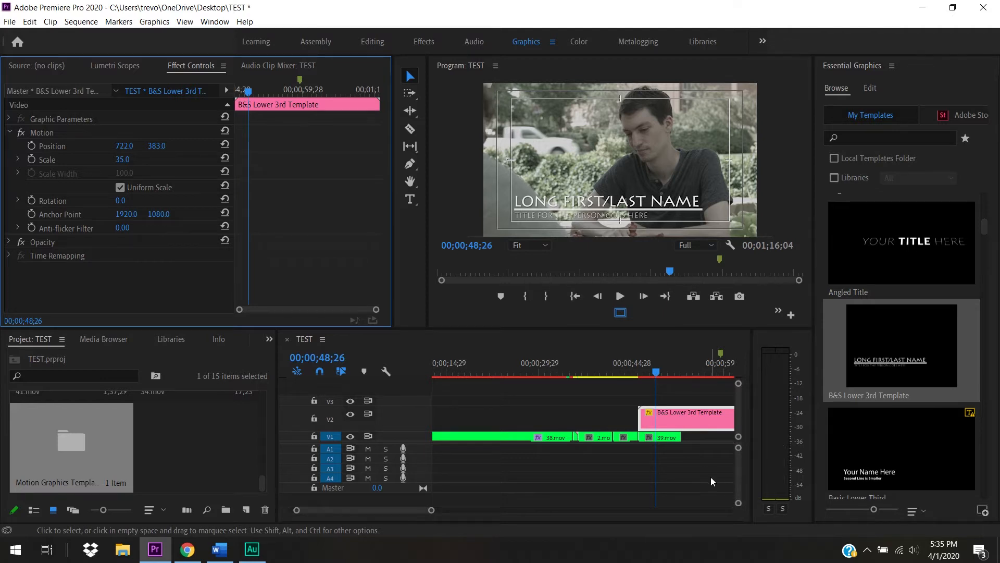
left_click(708, 464)
Step: Replace the lower third's NAME placeholder with the presenter's full name
left_click(687, 414)
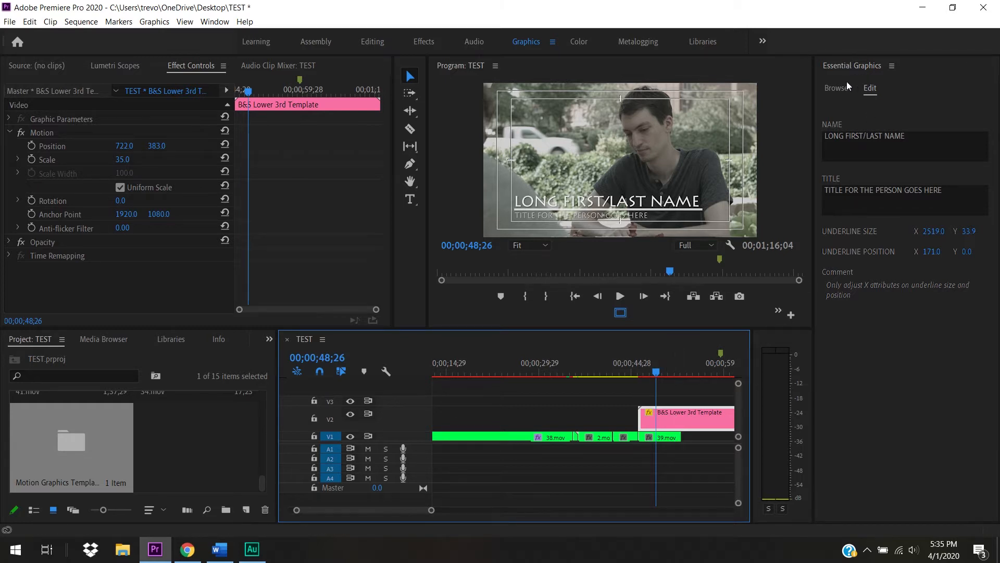
left_click(903, 138)
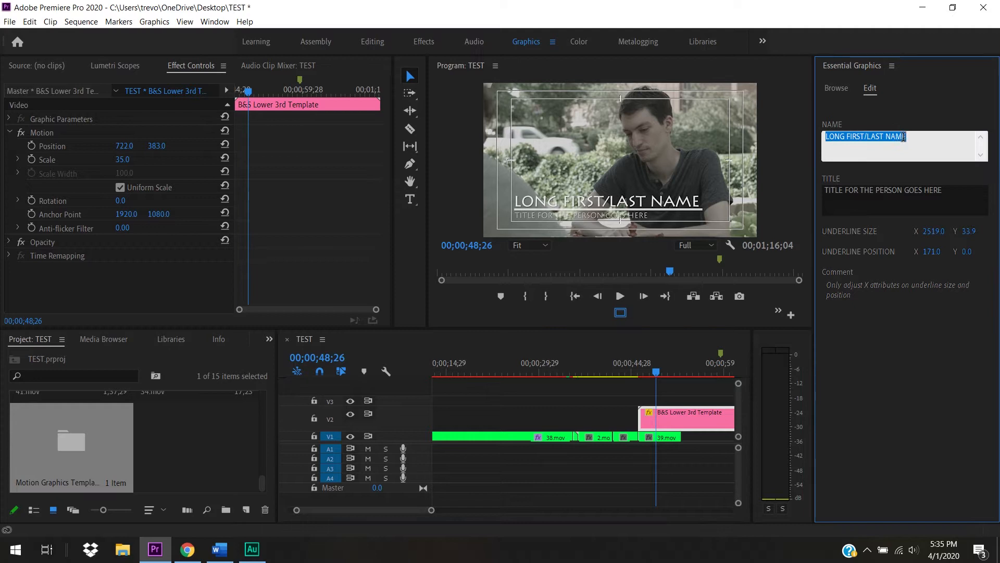
key("BackSpace")
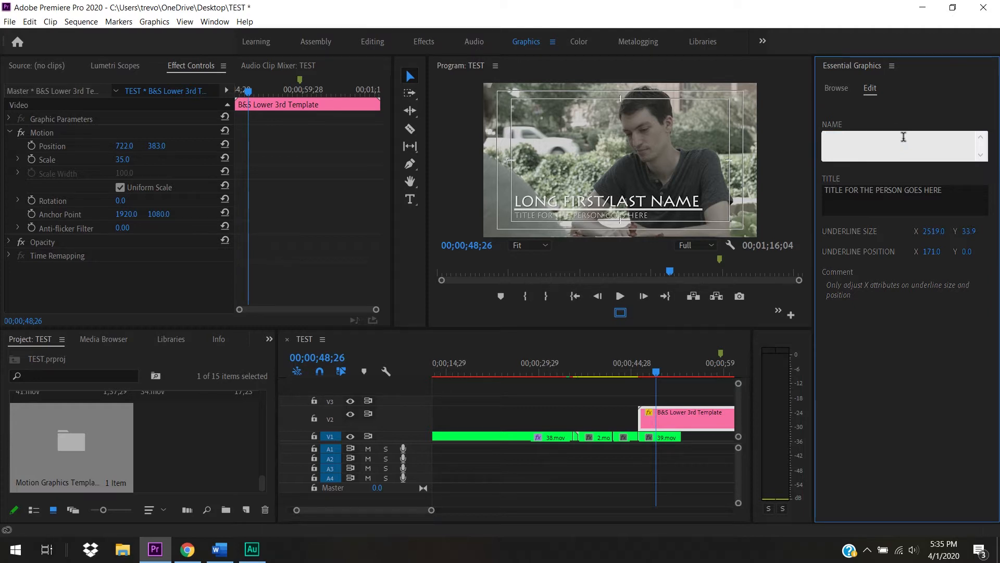
type("TREVOR JUENGER")
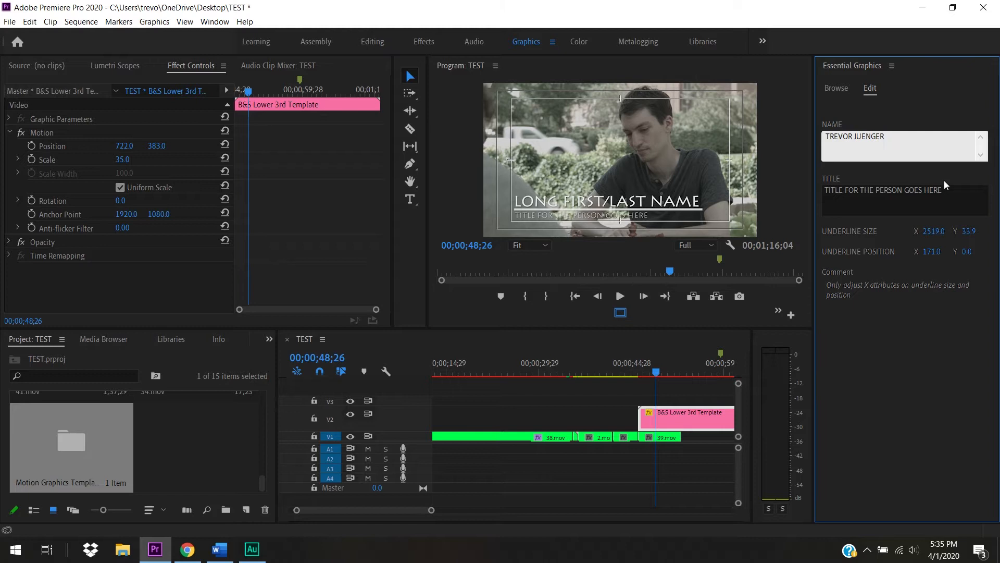
Step: Replace the lower third's TITLE placeholder text with PROFESSOR
left_click(953, 196)
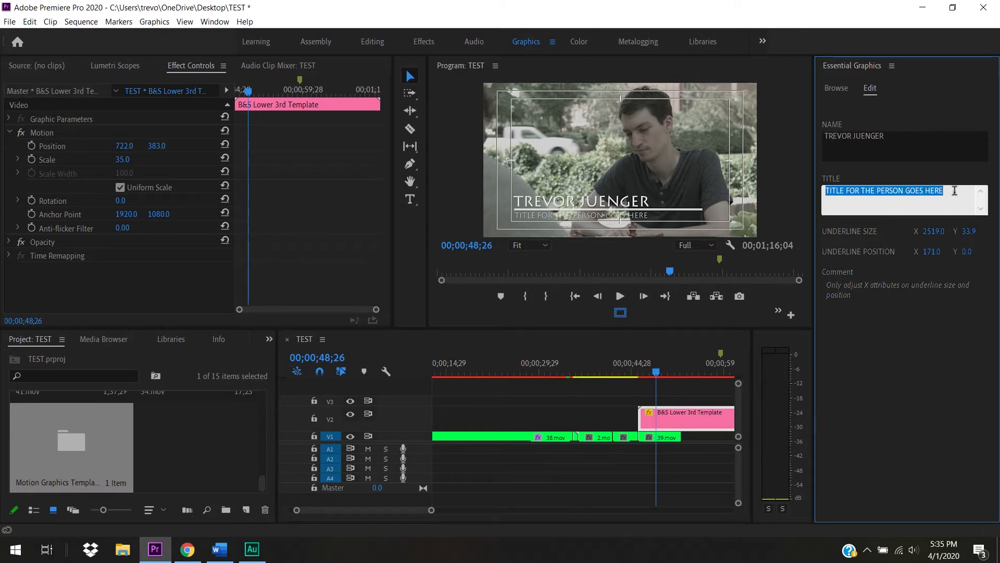
type("P")
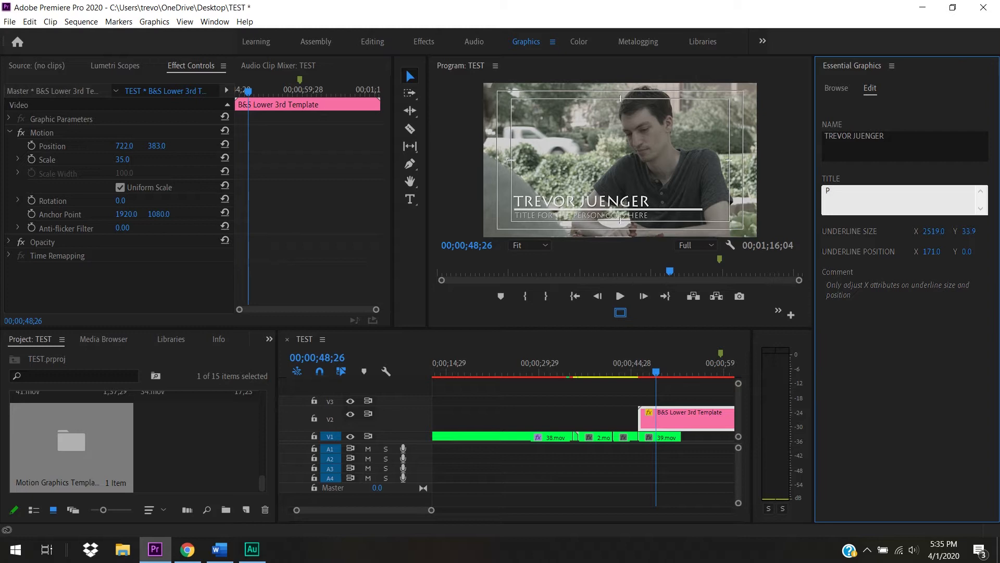
type("ROFESSOR")
left_click(936, 377)
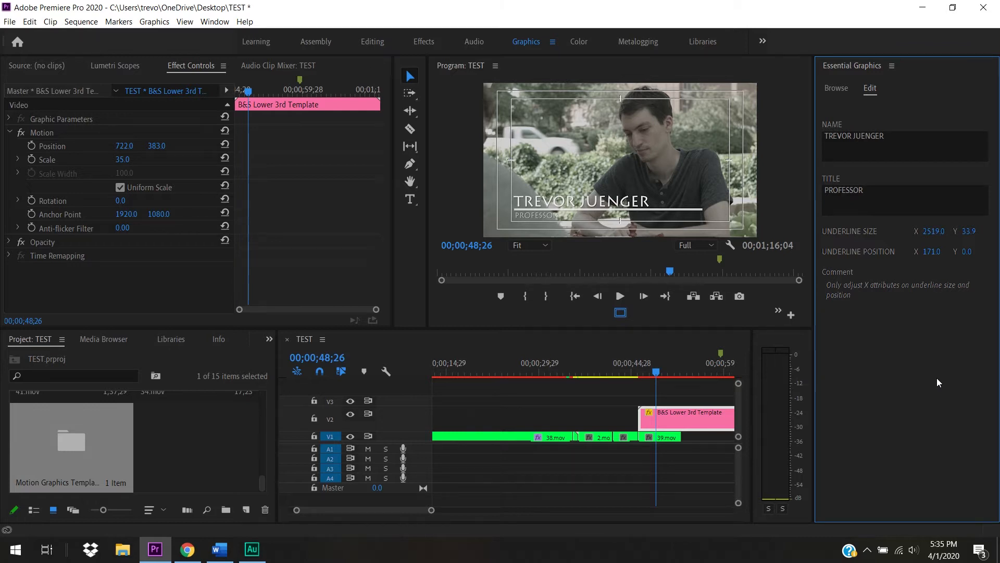
left_click(646, 373)
Step: Set the underline's Size X to 2042 and Position X to -64 so it sits beneath the name
mouse_move(643, 374)
left_mouse_down()
mouse_move(656, 381)
mouse_move(633, 382)
mouse_move(659, 383)
mouse_move(647, 385)
left_mouse_up()
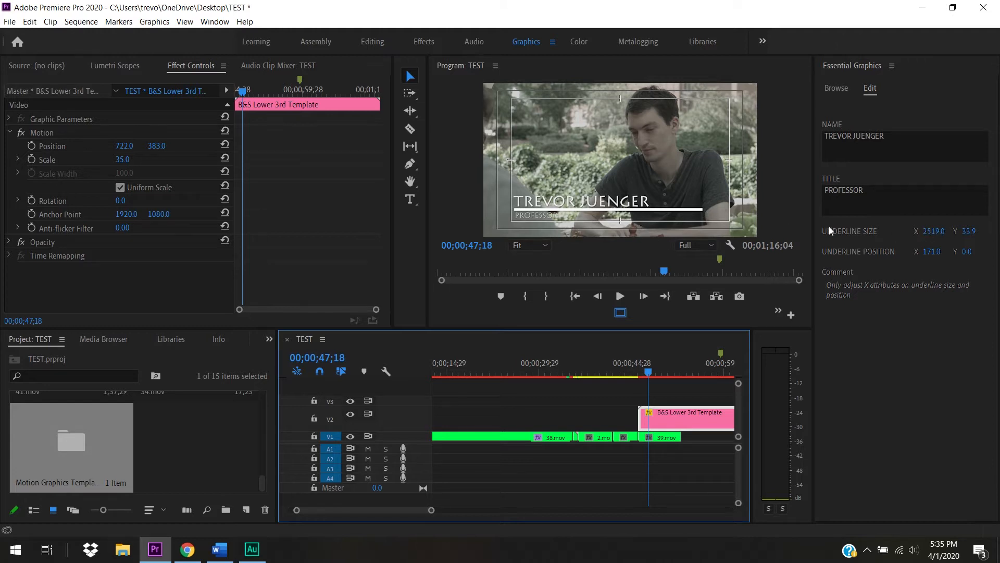
left_click_drag(936, 231, 922, 232)
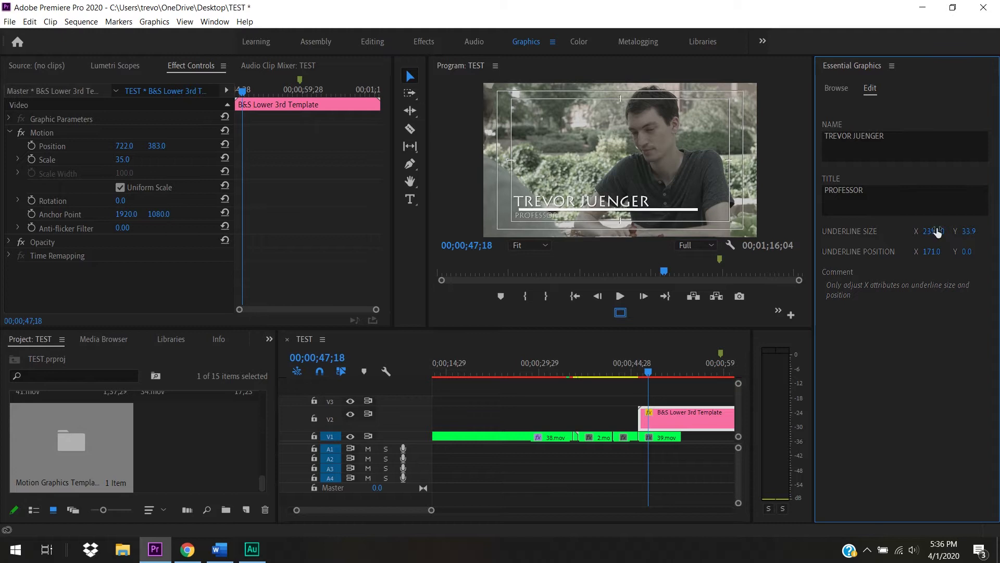
left_click_drag(932, 252, 868, 252)
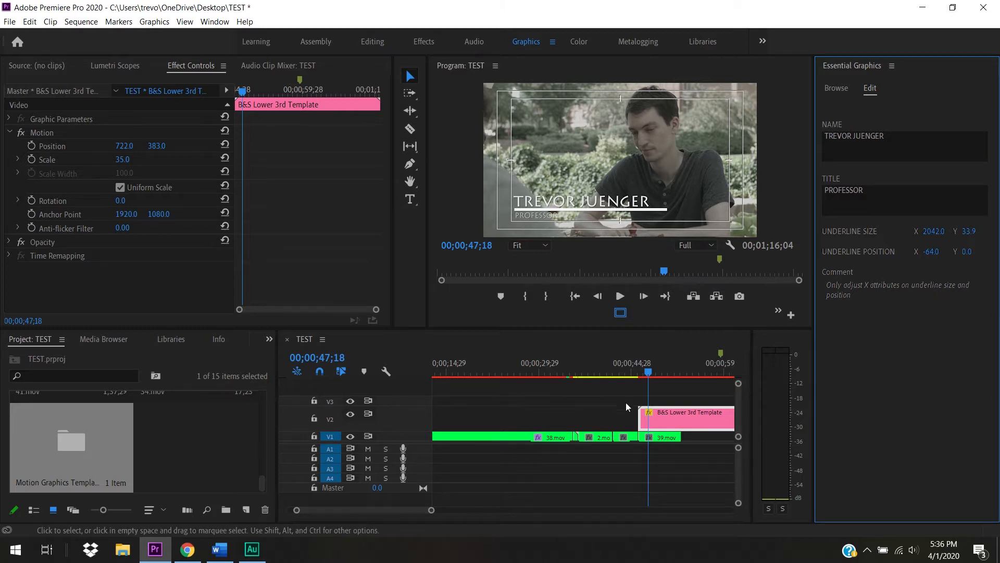
mouse_move(646, 374)
left_mouse_down()
mouse_move(637, 373)
mouse_move(653, 375)
left_mouse_up()
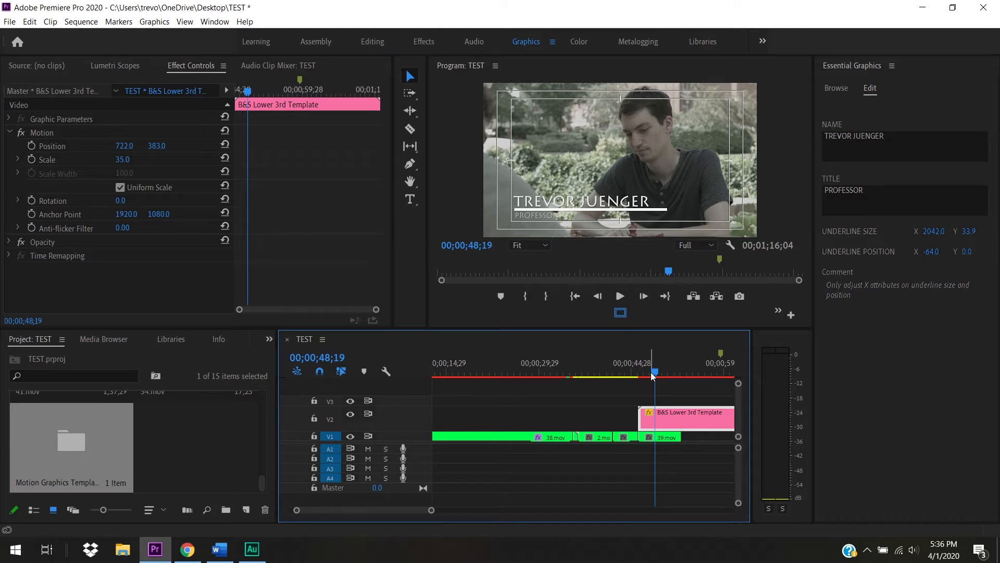
Step: Replace the lower third on V2 with the Angled Title template and select it
left_click(691, 455)
left_click(689, 423)
key("Delete")
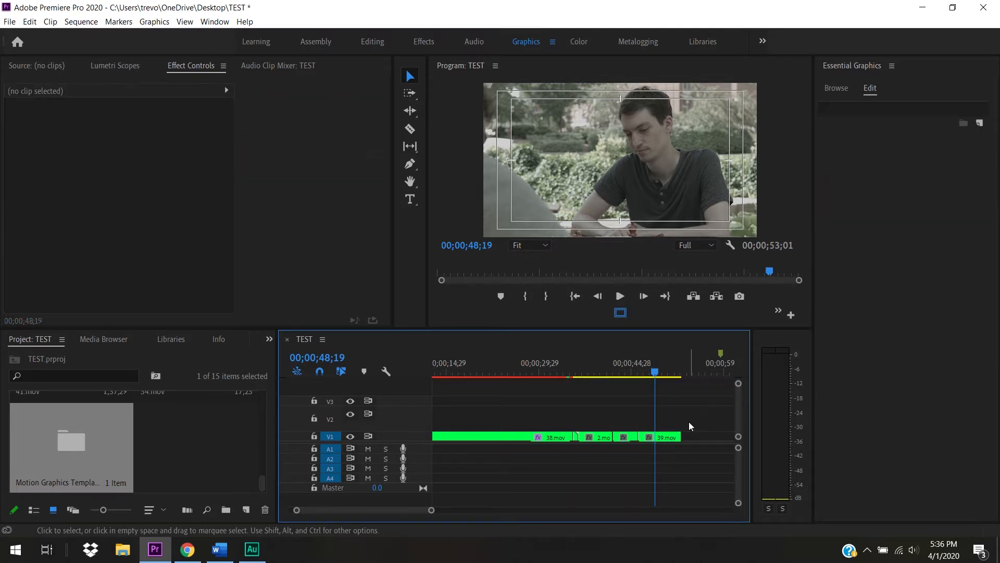
left_click(837, 89)
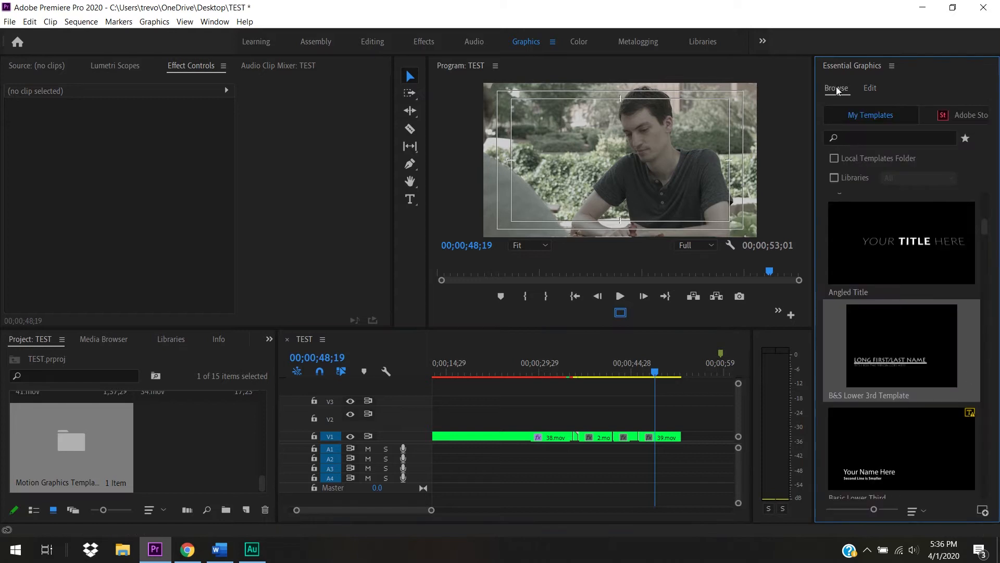
left_click_drag(907, 245, 669, 424)
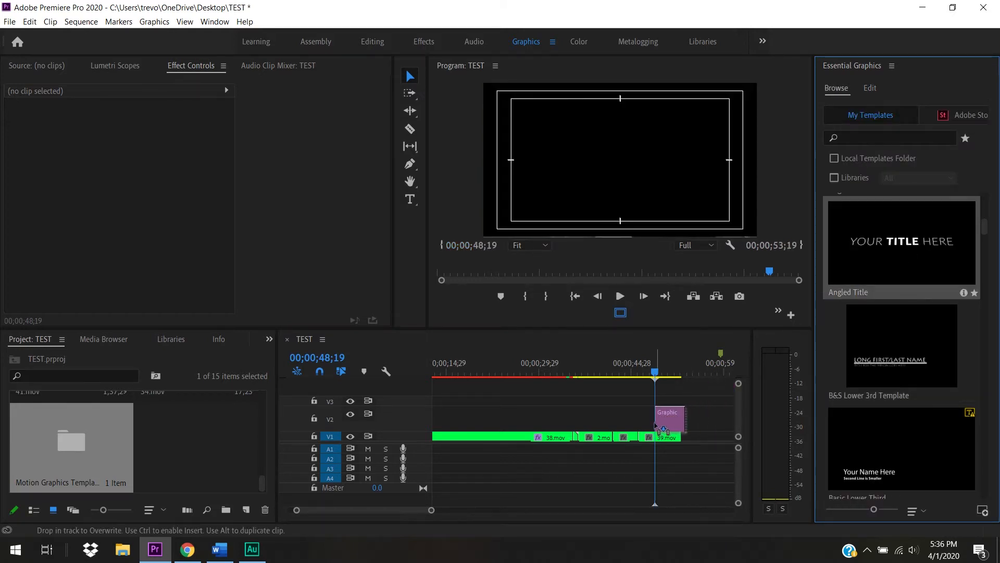
left_click(659, 372)
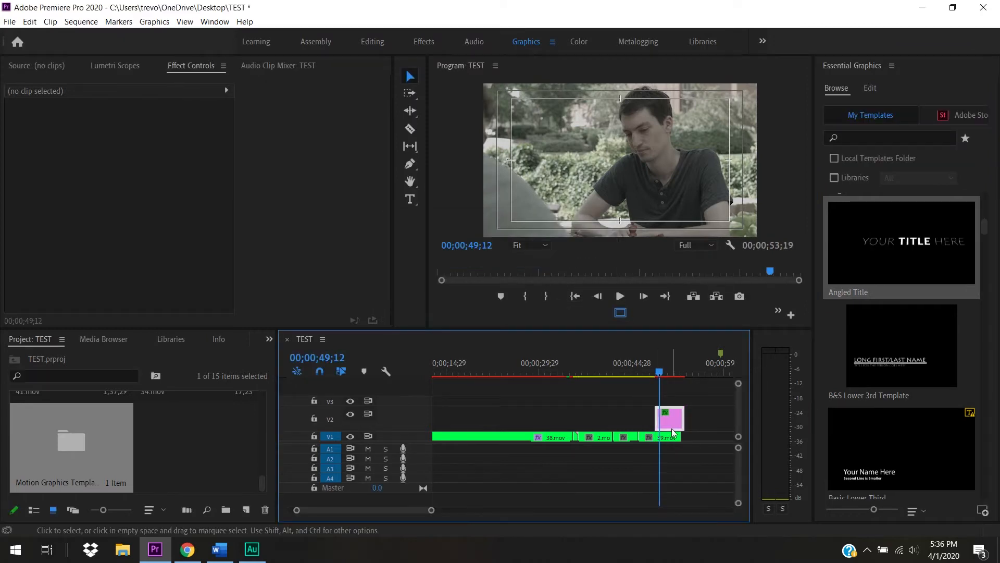
left_click(672, 426)
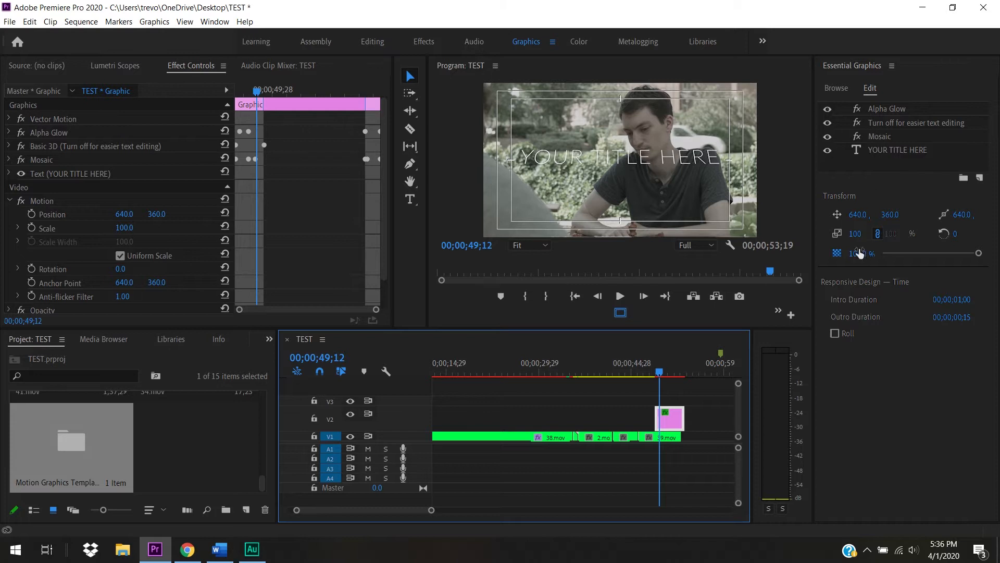
Step: Change the YOUR TITLE HERE placeholder text to THE TITLE
left_click(890, 150)
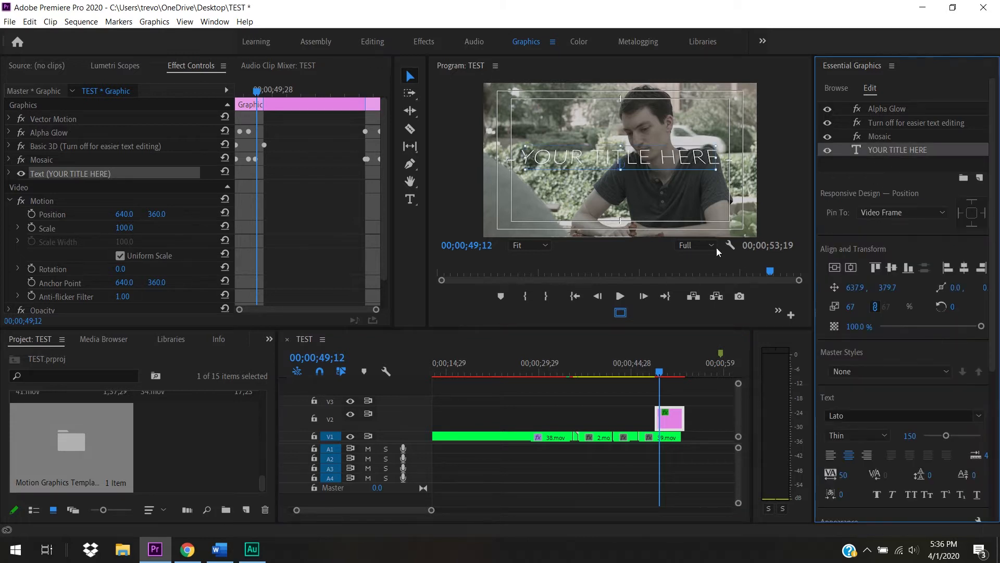
key("Delete")
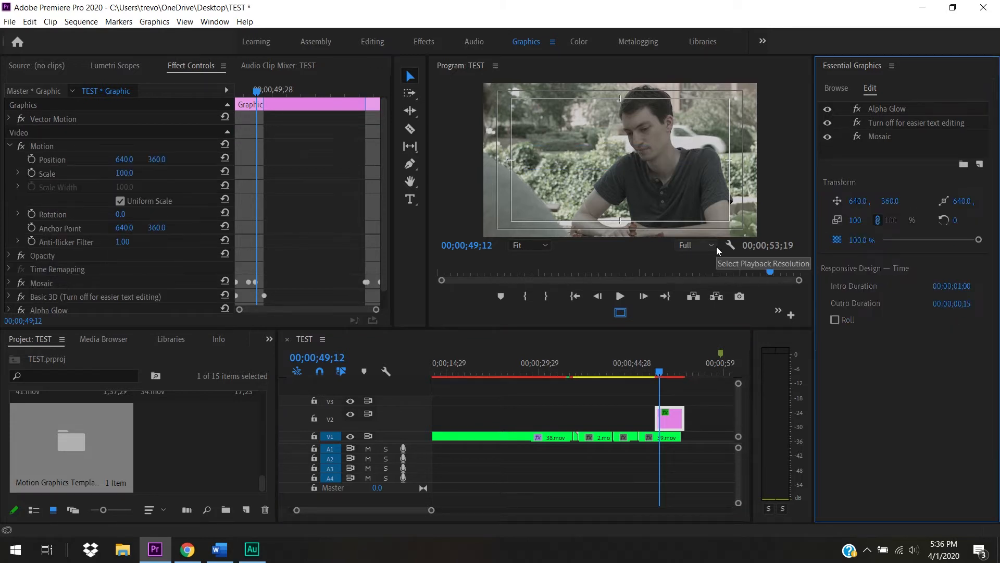
key("ctrl+z")
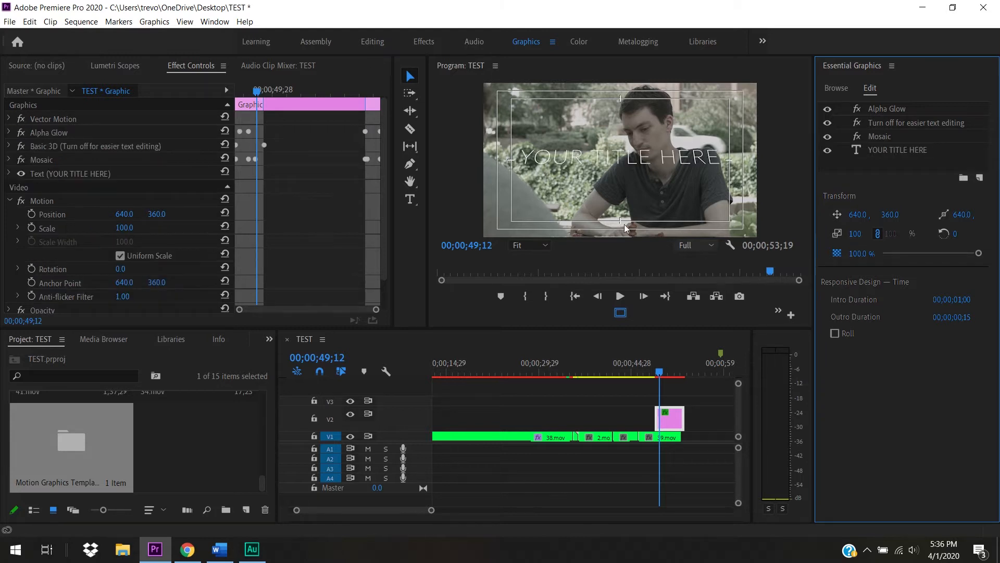
left_click(601, 163)
double_click(601, 163)
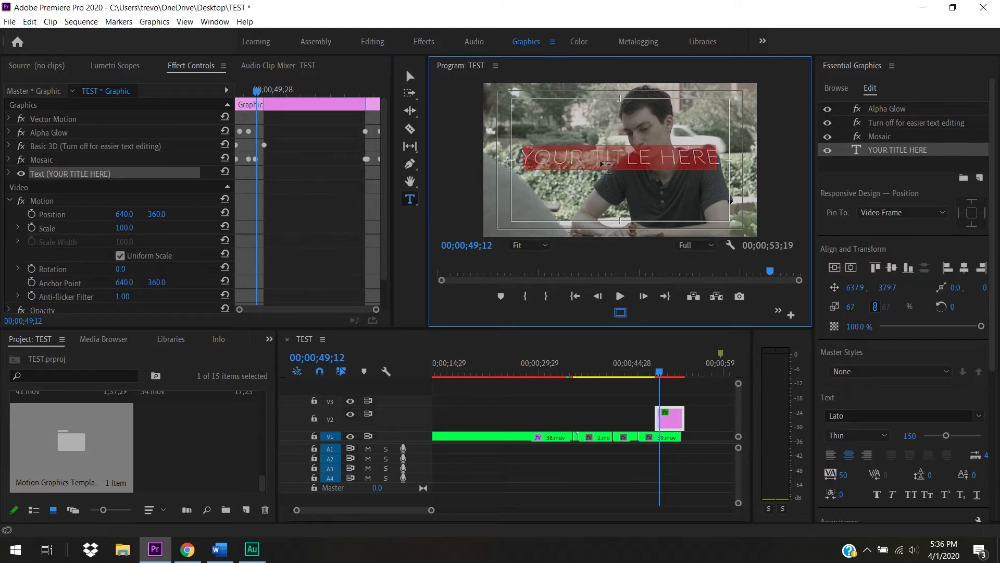
type("THE TITEL")
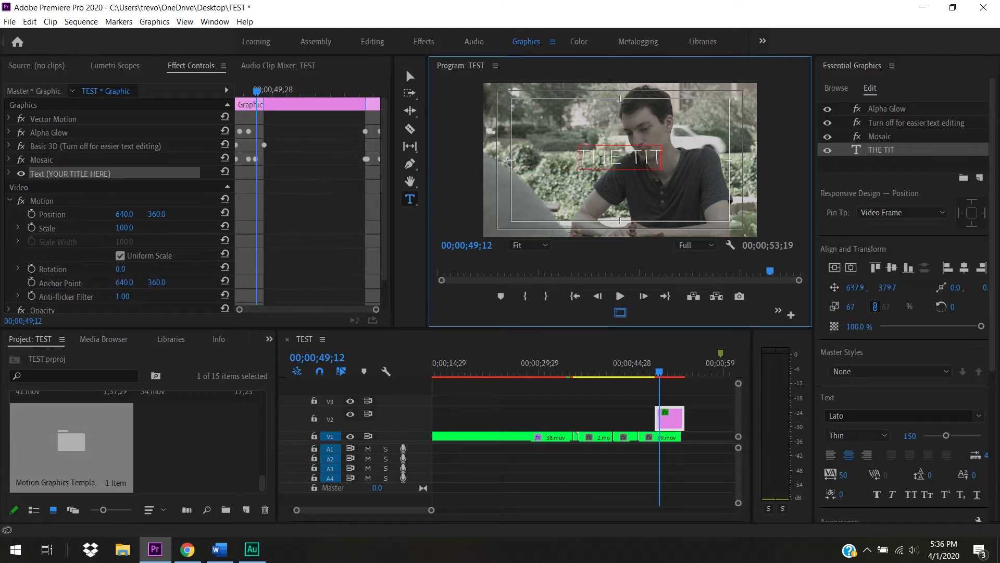
key("BackSpace")
key("BackSpace")
type("LE")
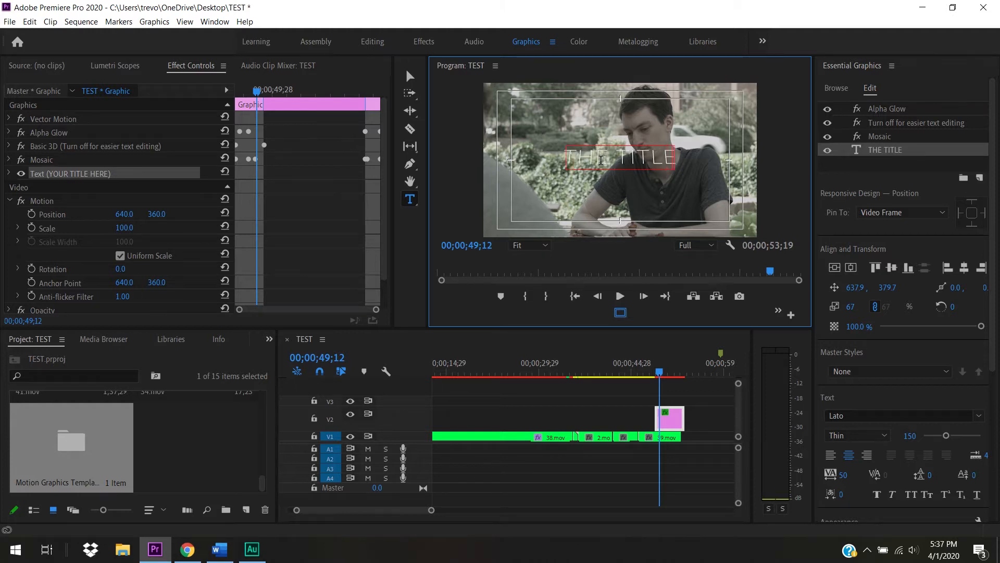
left_click(409, 77)
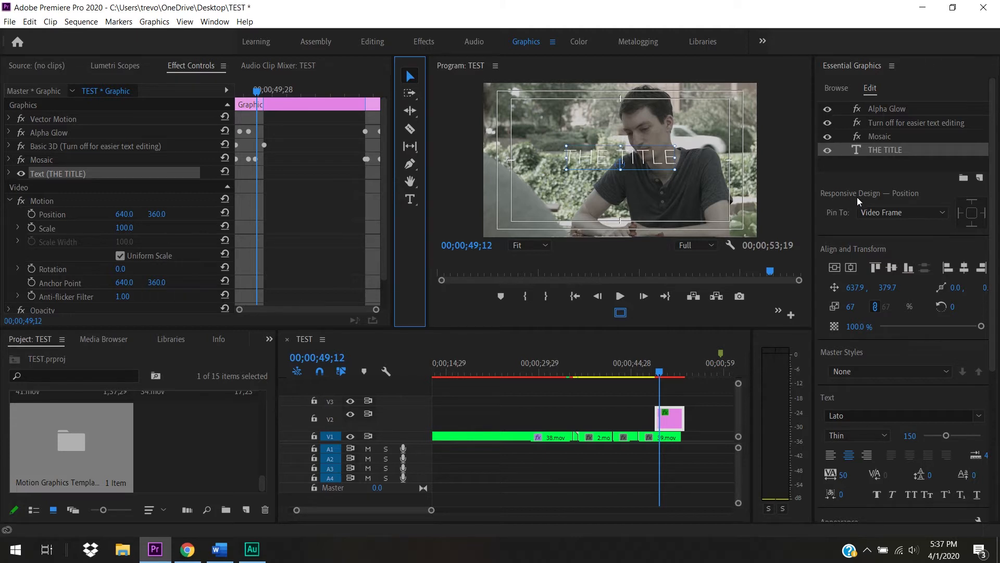
left_click(655, 373)
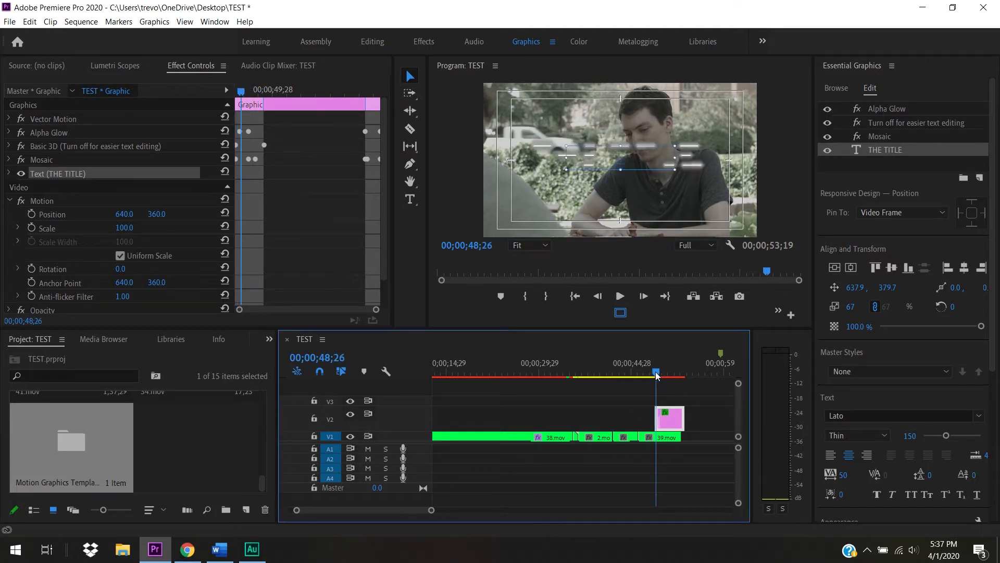
Step: Turn off the Mosaic effect and play through the Angled Title animation
mouse_move(656, 373)
left_mouse_down()
mouse_move(689, 383)
mouse_move(657, 384)
left_mouse_up()
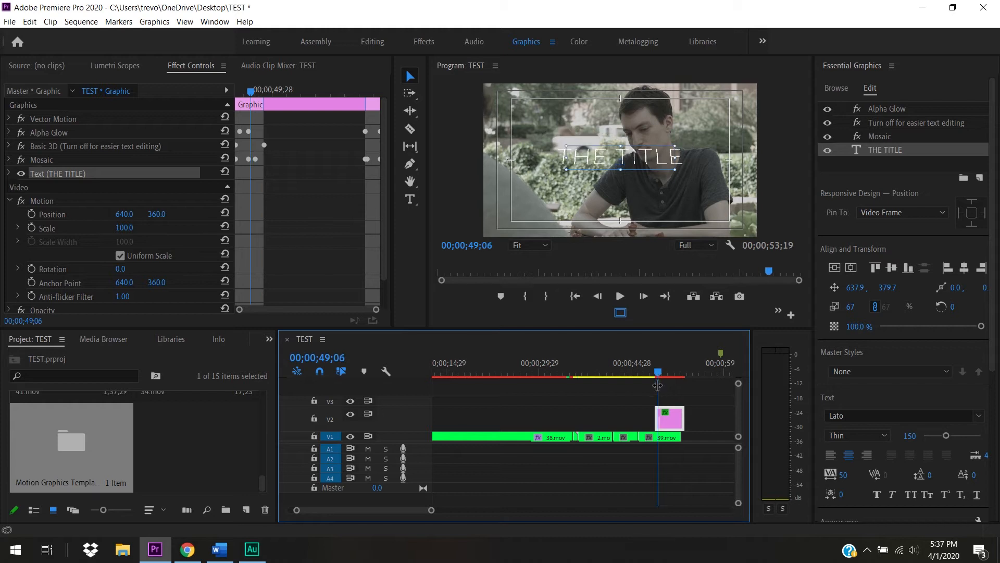
left_click(828, 136)
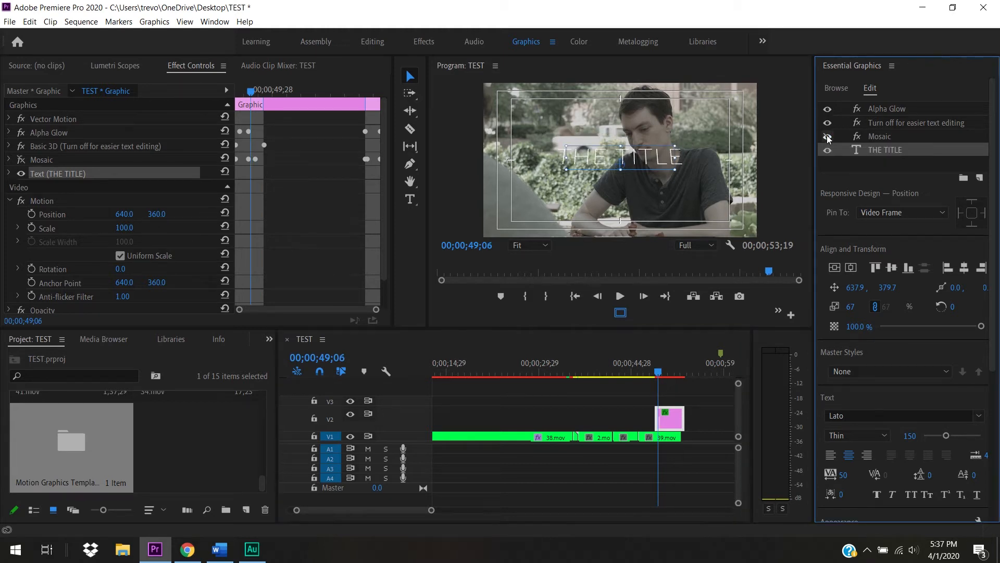
left_click_drag(660, 371, 656, 371)
key("space")
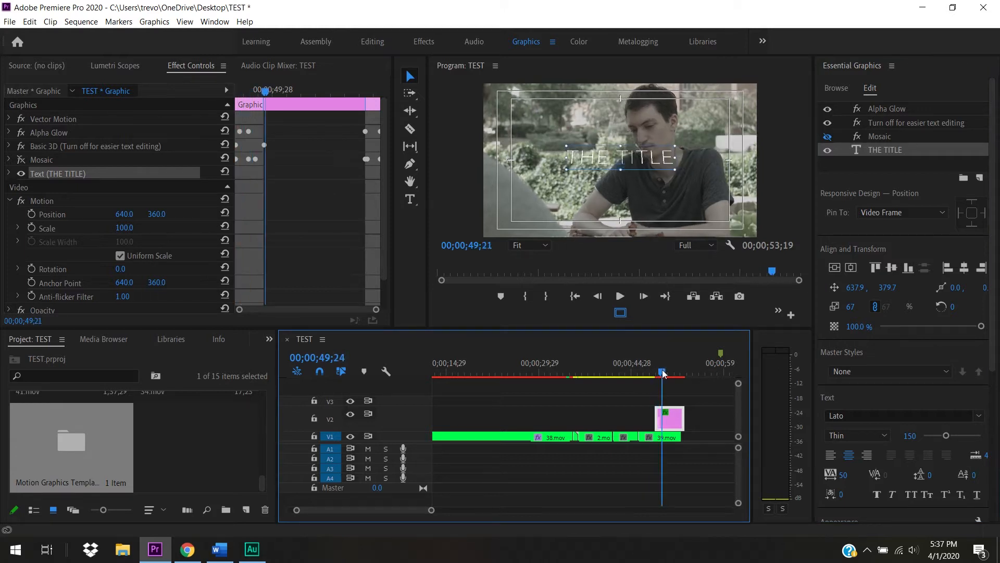
mouse_move(658, 371)
left_mouse_down()
mouse_move(686, 379)
mouse_move(659, 379)
left_mouse_up()
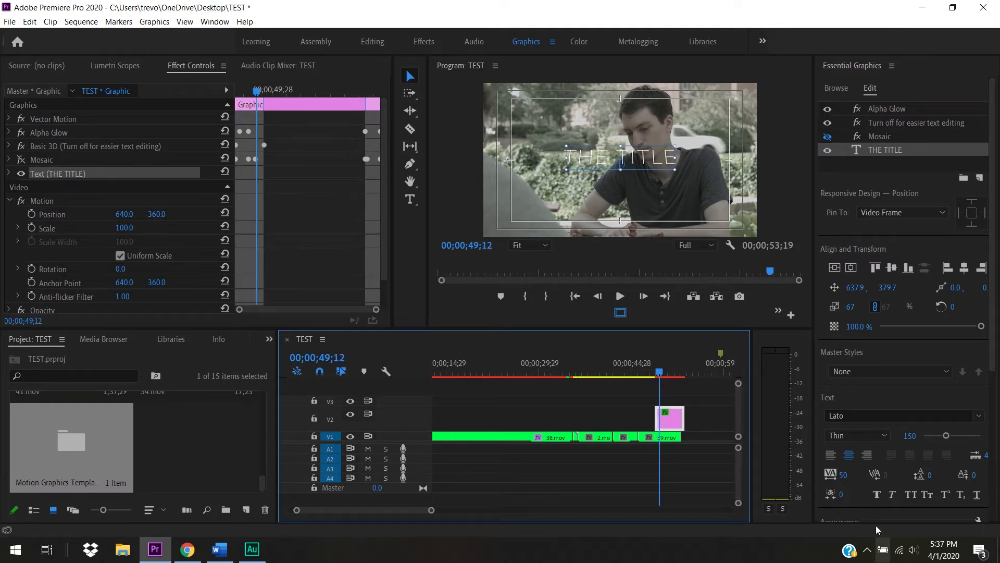
Step: Delete the THE TITLE graphic clip from V2
left_click_drag(995, 235, 993, 396)
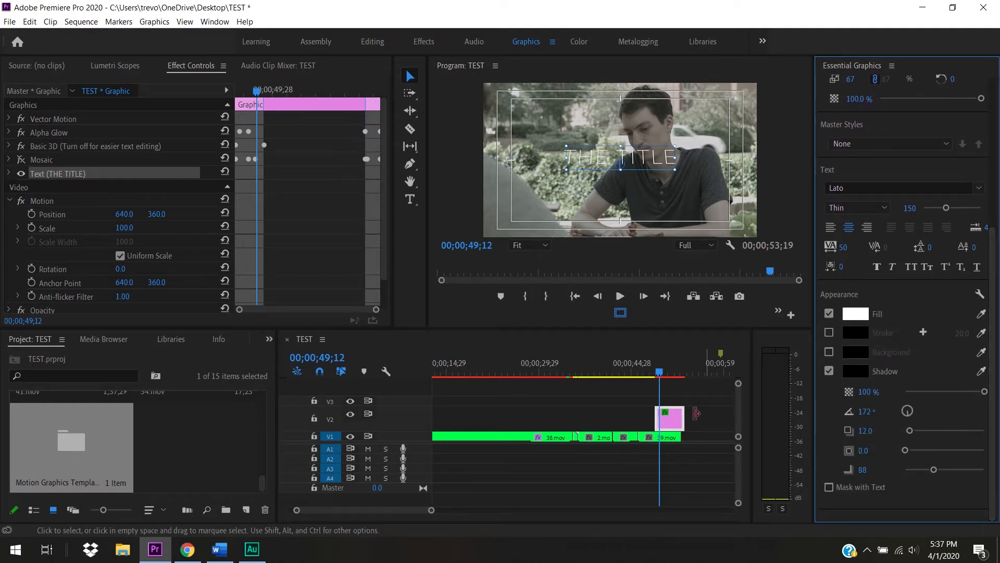
left_click(674, 412)
key("Delete")
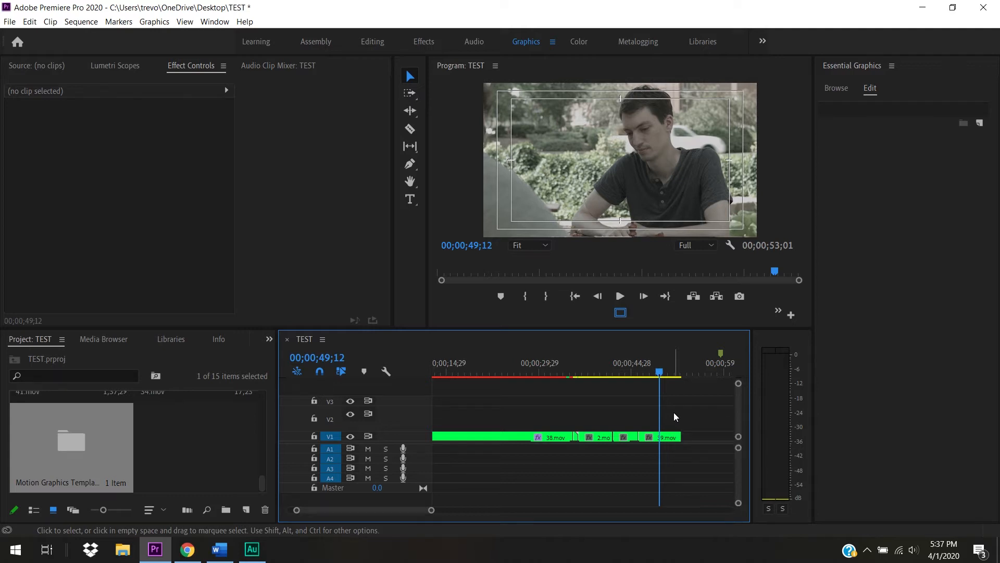
Step: Create a new text layer reading THE TITLE in the Program monitor
left_click(408, 199)
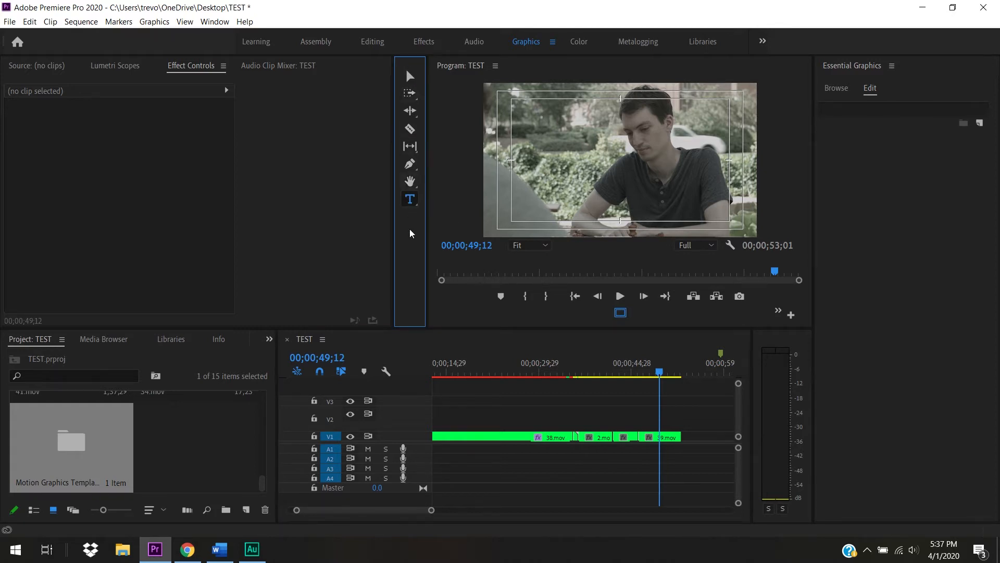
left_click(539, 138)
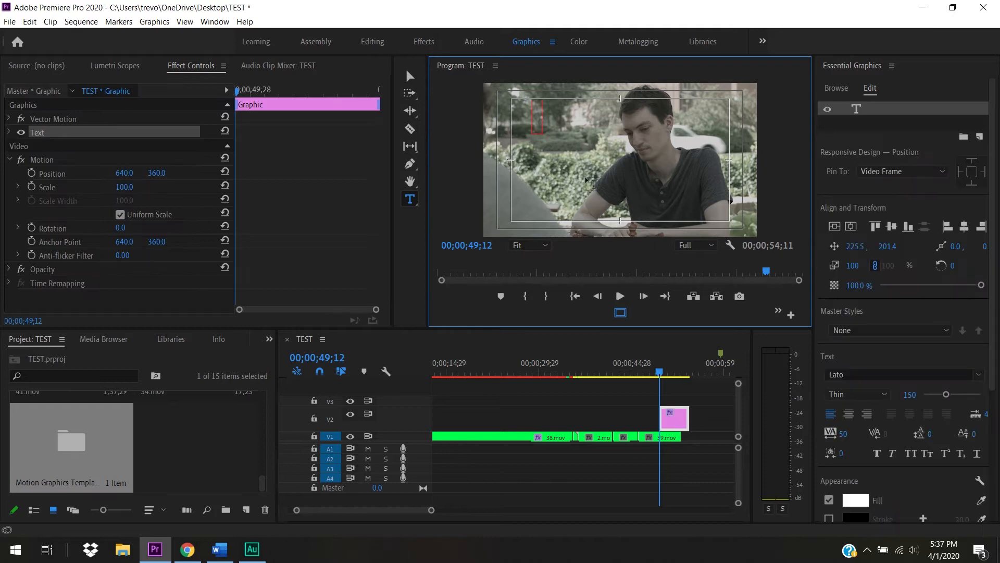
type("THE")
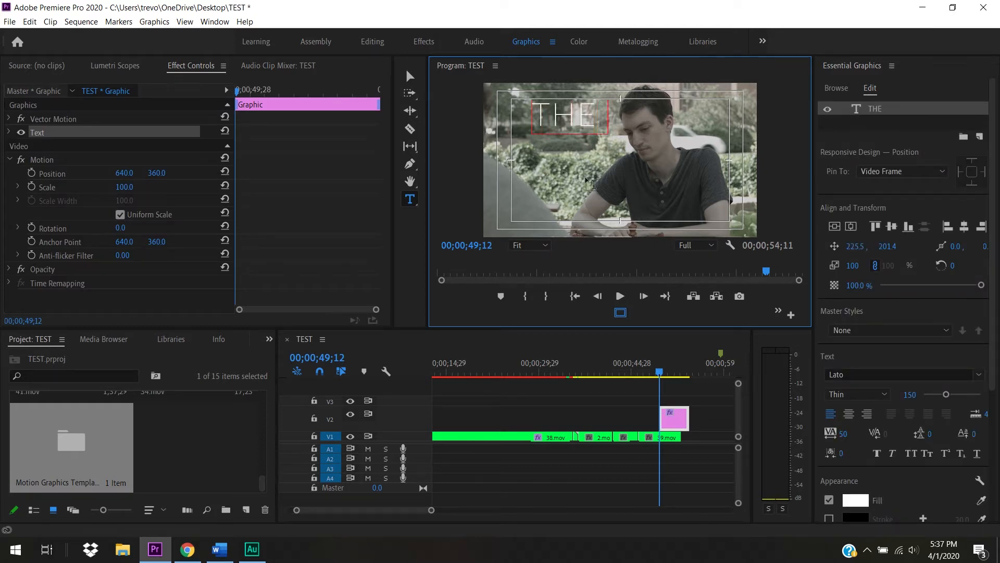
type(" TITLE")
Step: Position THE TITLE text just below the centre of the frame
left_click(409, 77)
left_click(571, 126)
mouse_move(570, 126)
left_mouse_down()
mouse_move(563, 139)
mouse_move(555, 108)
mouse_move(568, 127)
left_mouse_up()
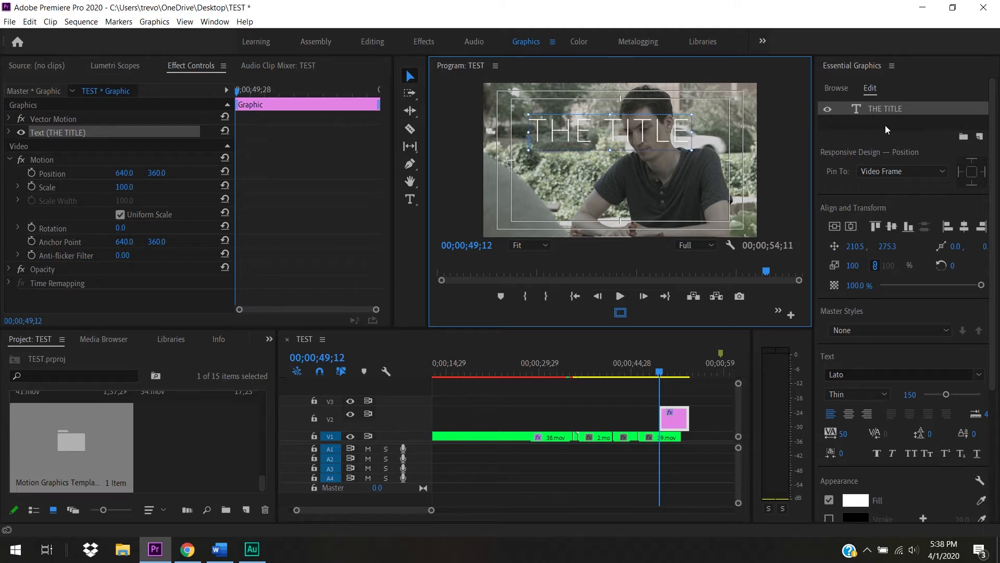
left_click_drag(623, 138, 638, 166)
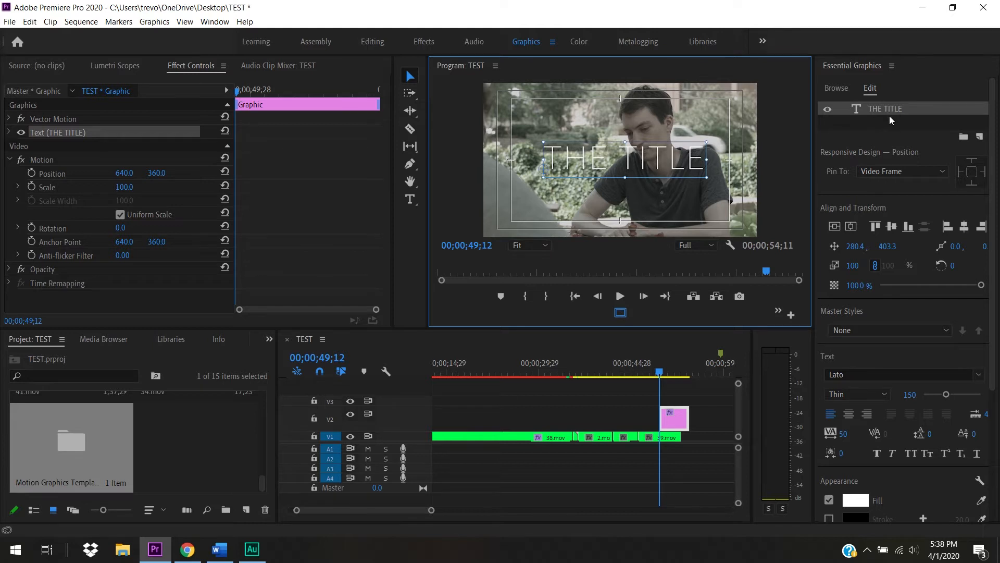
left_click_drag(625, 165, 630, 170)
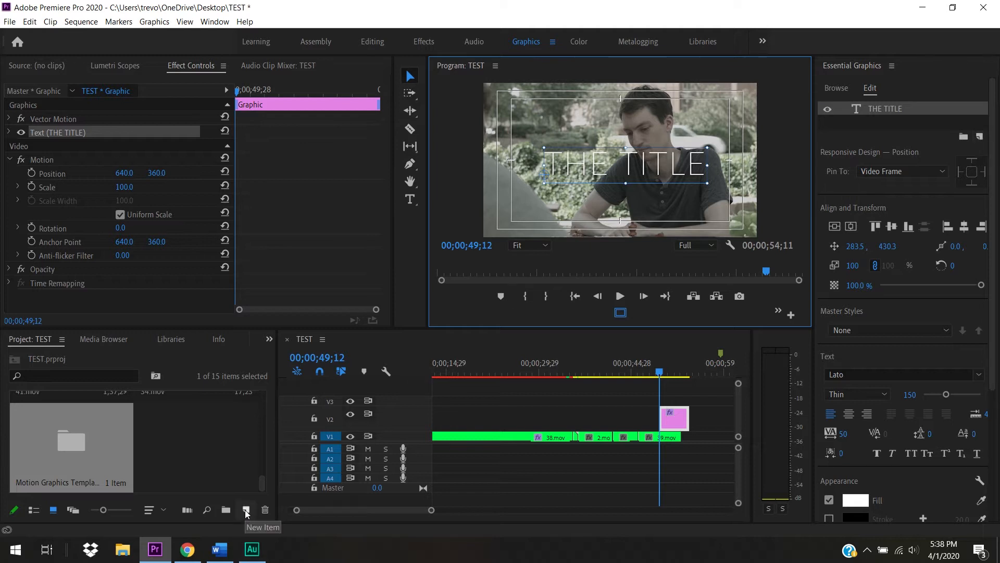
Step: Add a rectangle shape layer to the title graphic
left_click(979, 138)
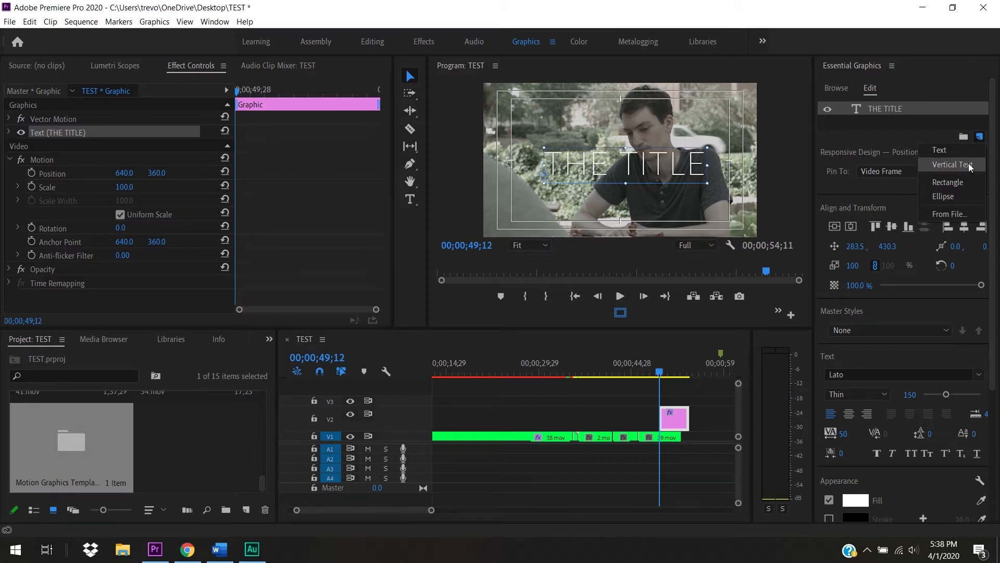
left_click(406, 201)
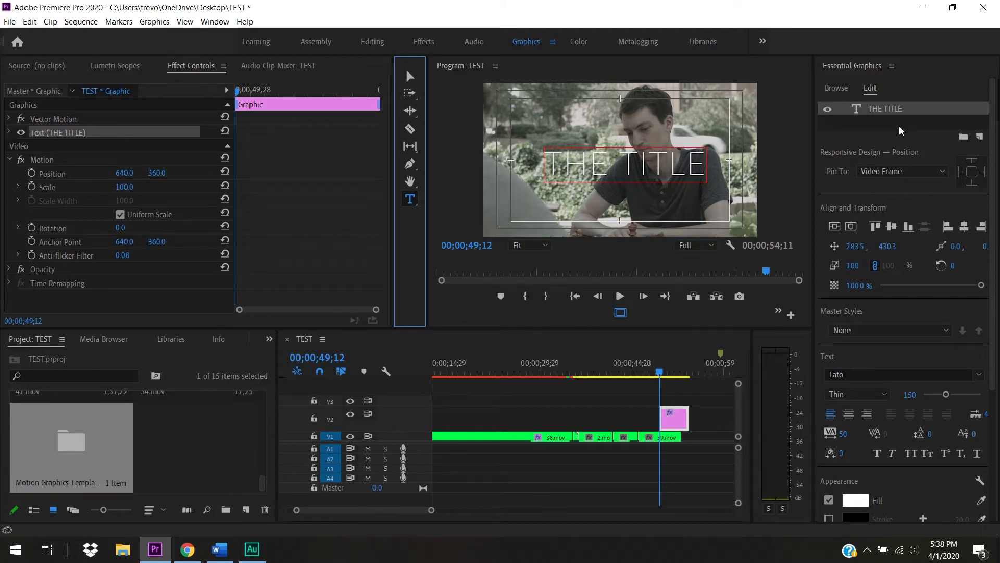
left_click(979, 137)
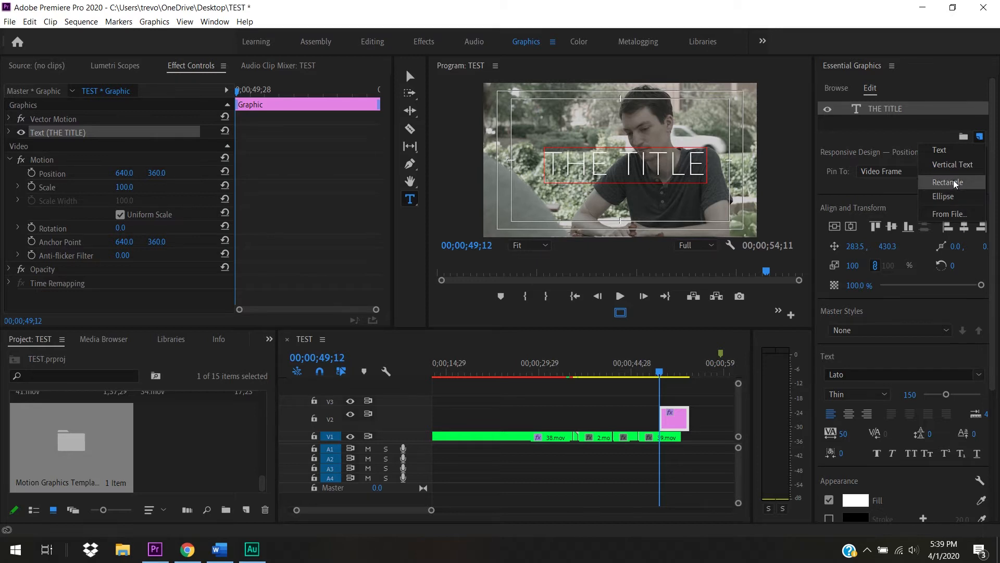
left_click(949, 183)
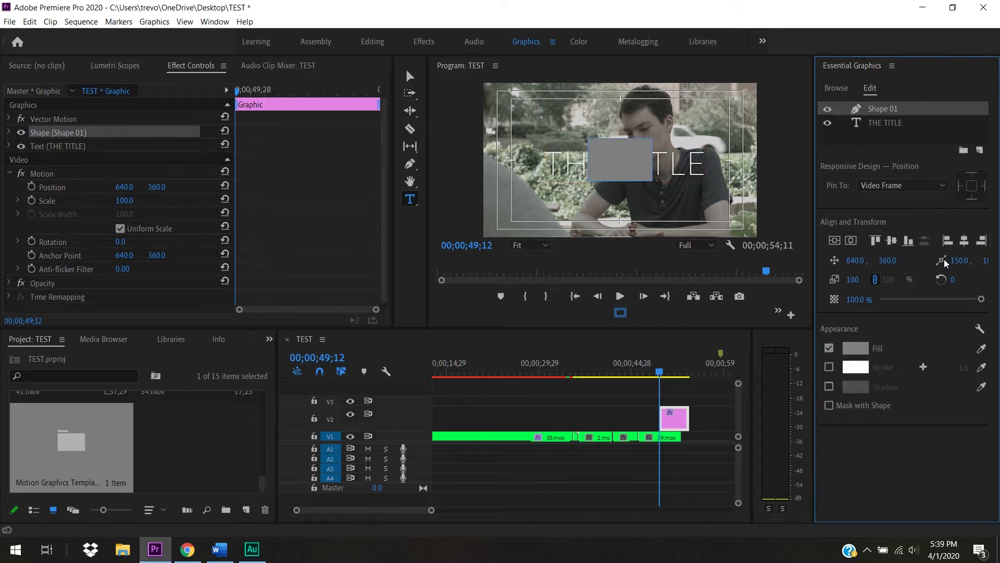
Step: Move and widen the grey rectangle over the frame centre, centring its anchor point
key("v")
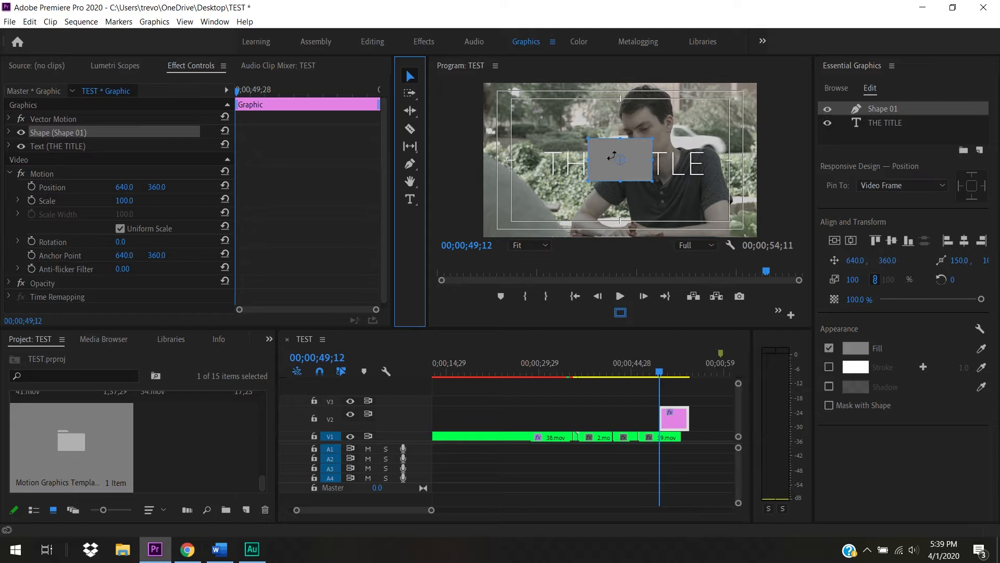
left_click_drag(635, 165, 588, 170)
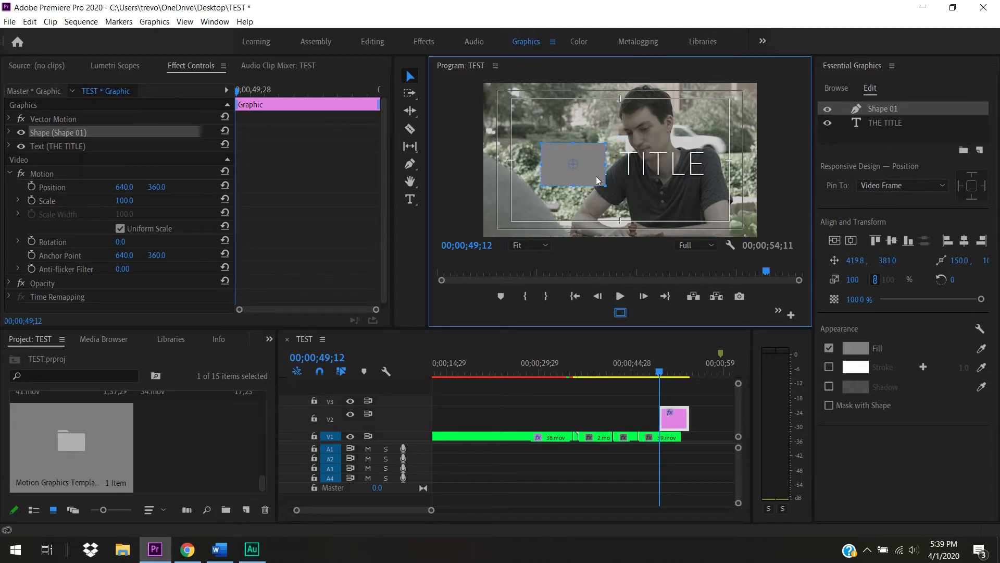
left_click_drag(604, 186, 690, 175)
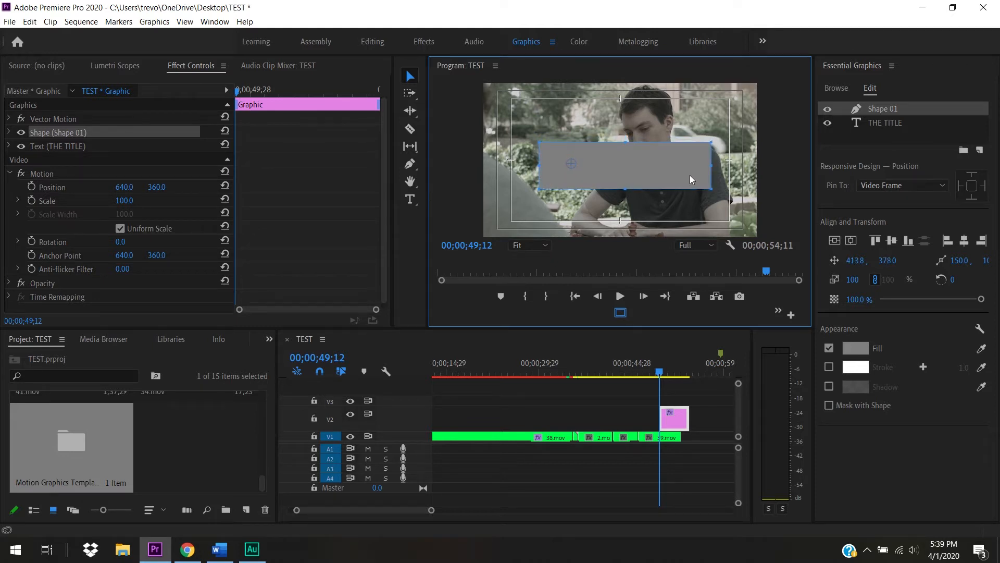
left_click_drag(571, 164, 643, 176)
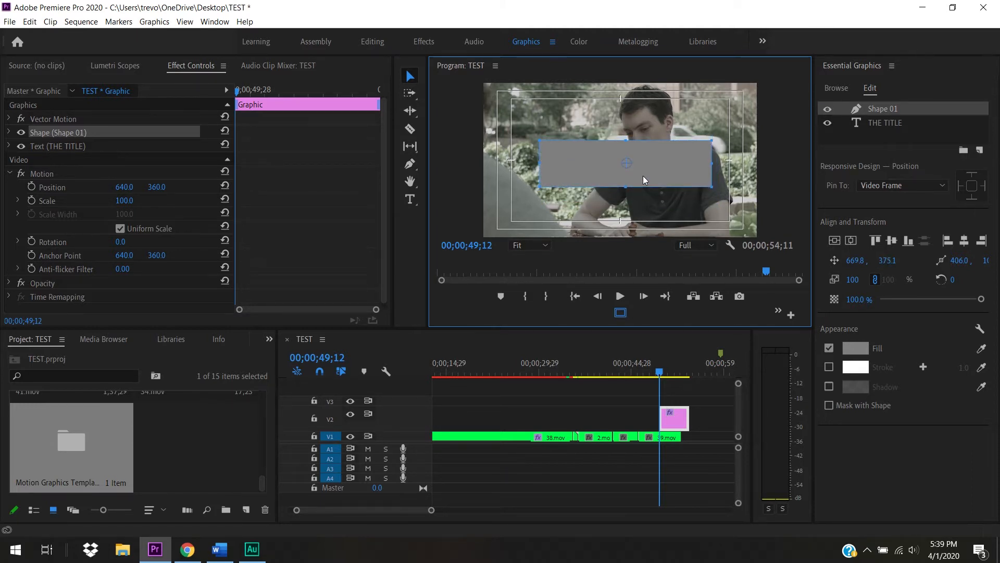
Step: Rename the Shape 01 layer to RECTANGLE
double_click(873, 108)
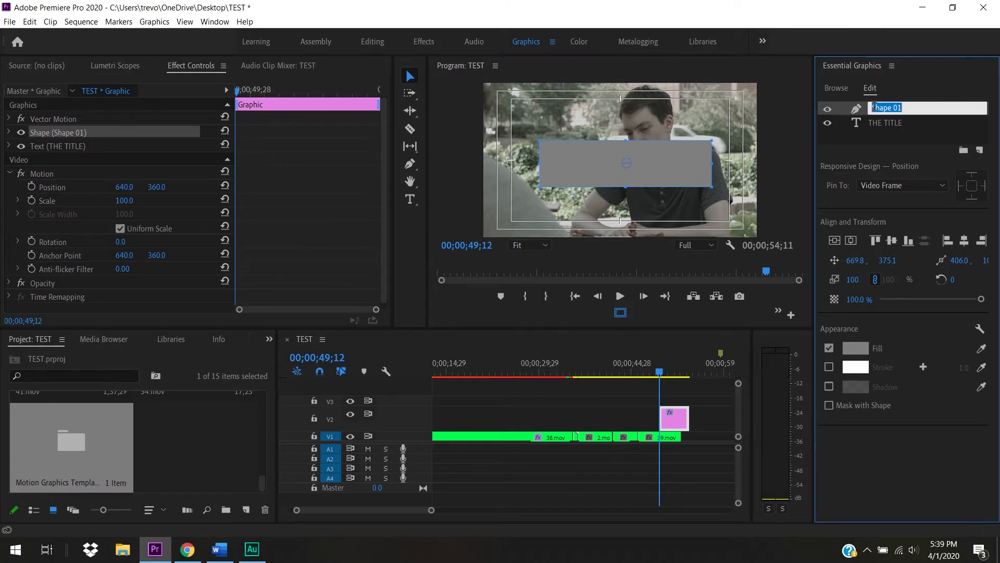
type("RECTANGLE")
left_click(885, 136)
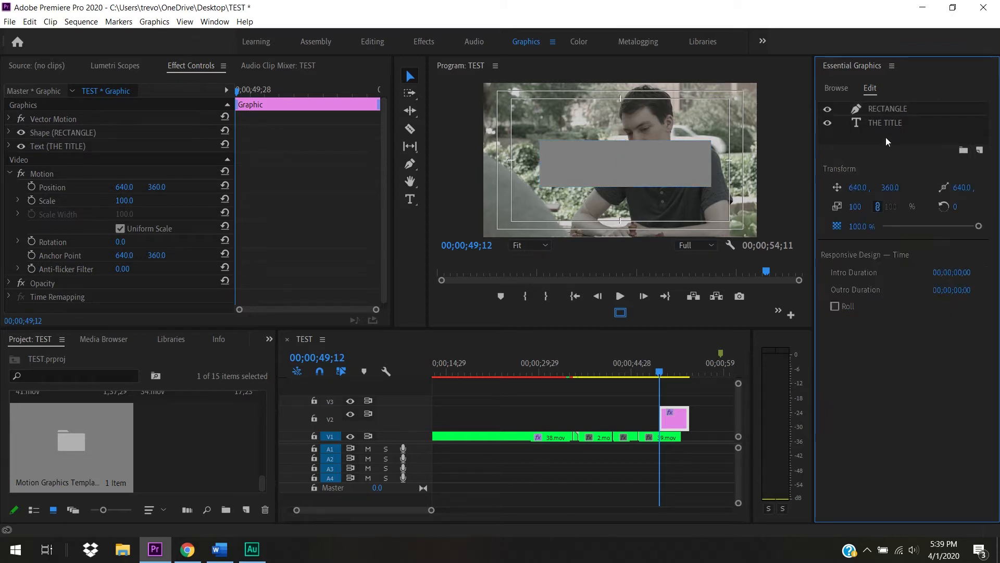
left_click(901, 108)
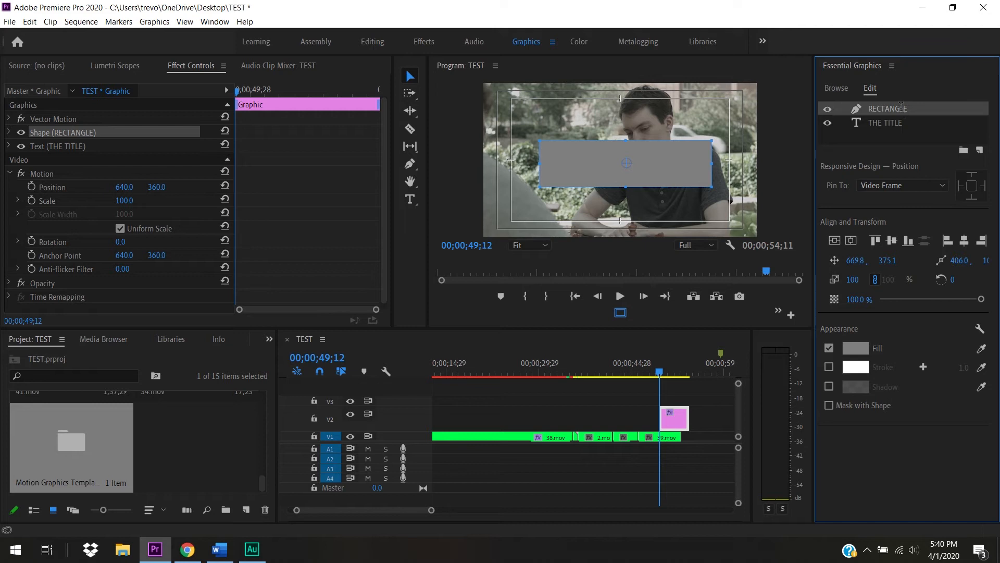
left_click(901, 107)
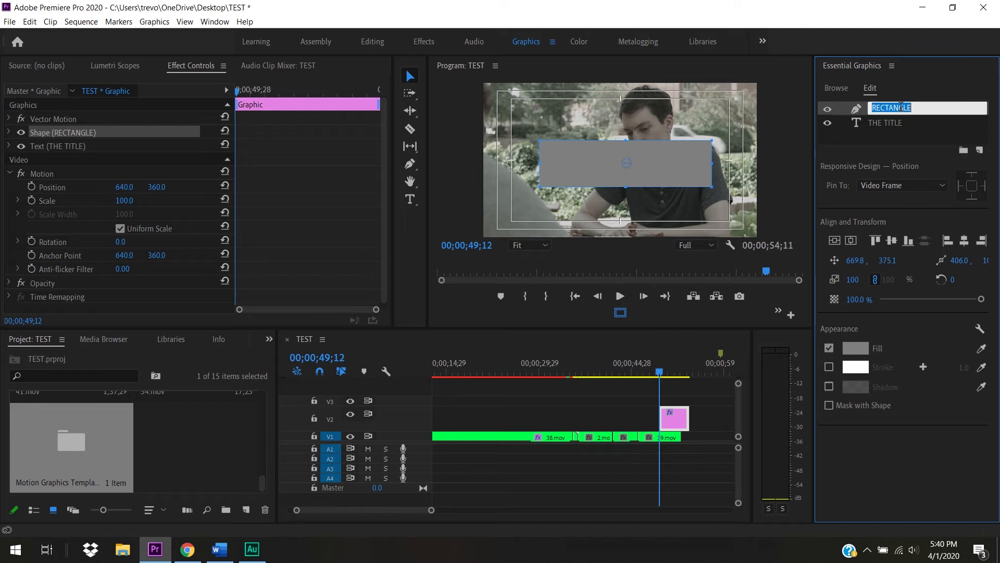
left_click(899, 137)
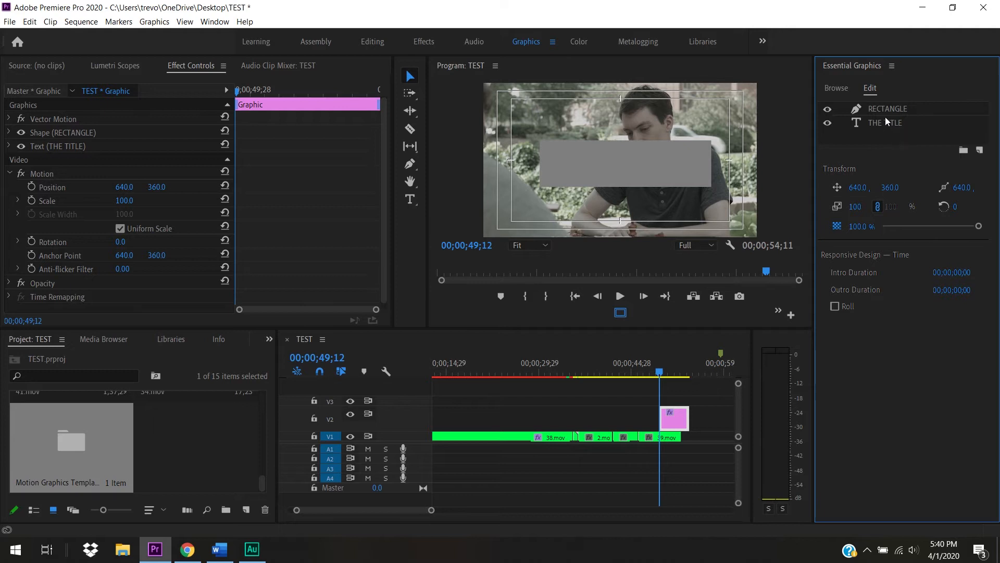
Step: Move THE TITLE layer above RECTANGLE, then select both layers
left_click(889, 123)
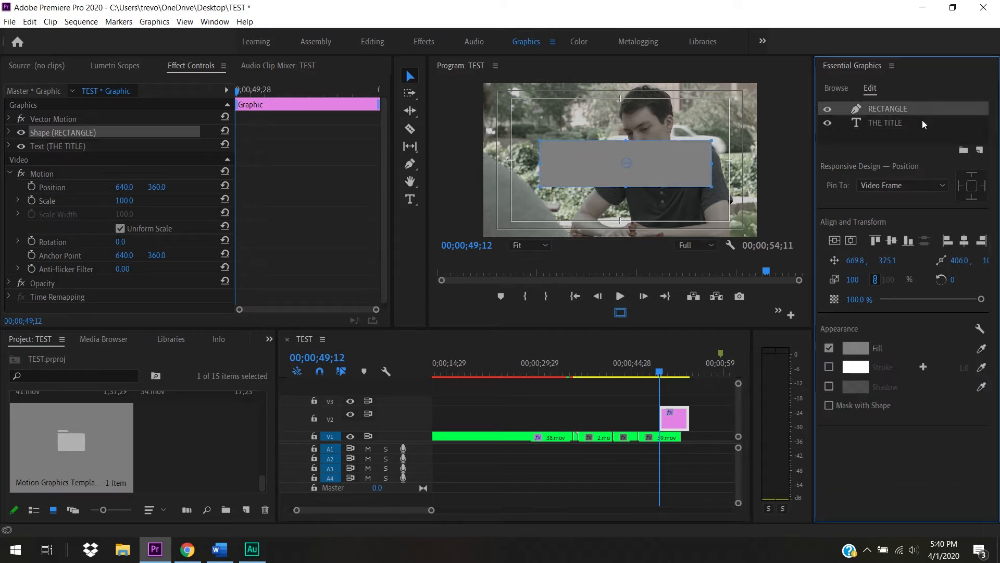
left_click(891, 123)
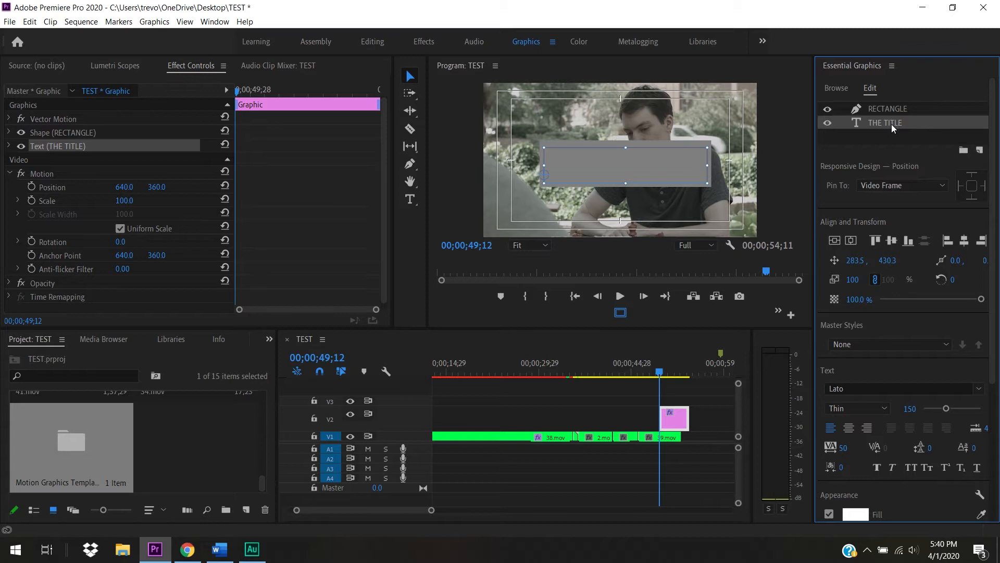
left_click_drag(893, 124, 916, 110)
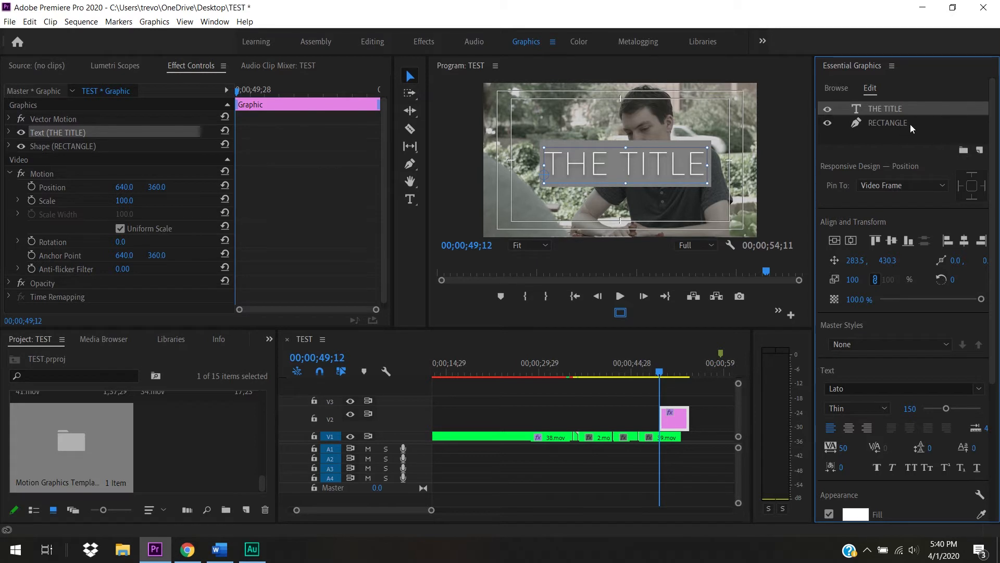
left_click(886, 135)
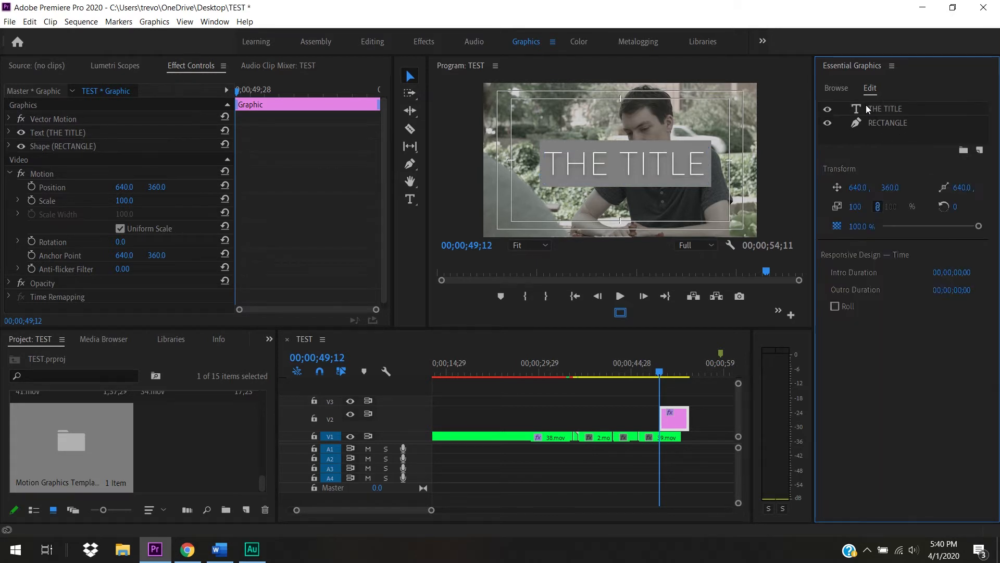
left_click(896, 122)
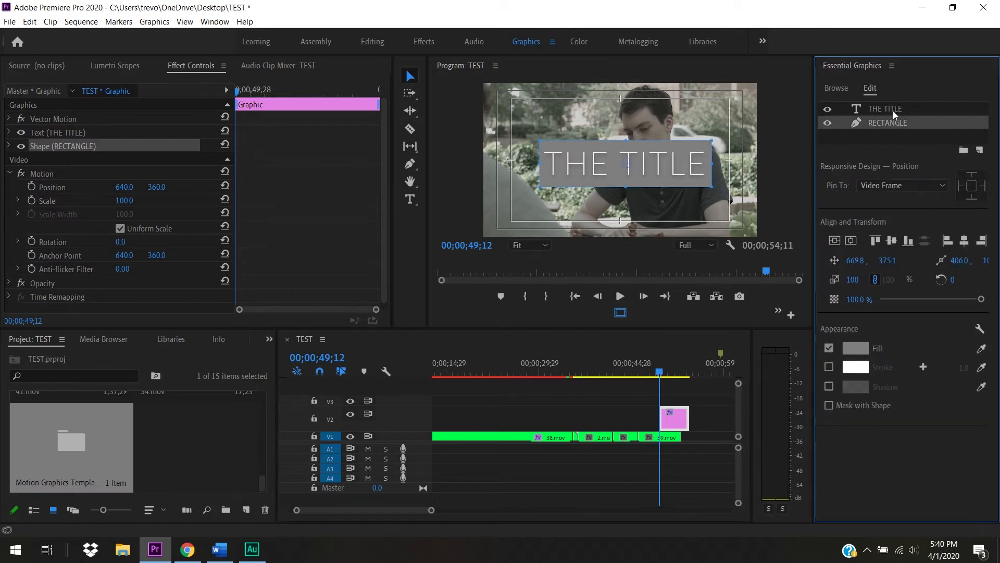
left_click(893, 110, "shift")
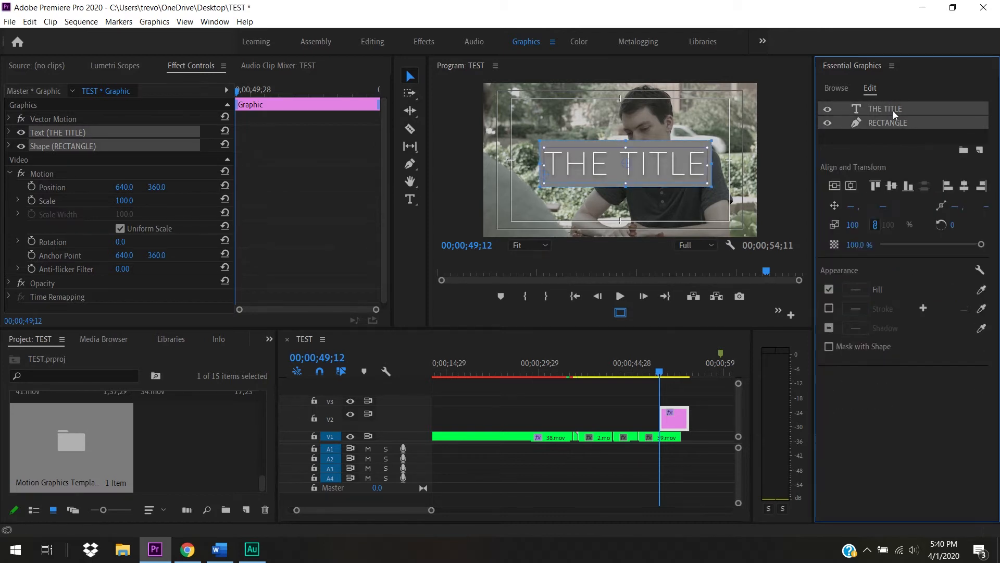
Step: Group THE TITLE and RECTANGLE layers and name the group ASSETS
left_click(964, 151)
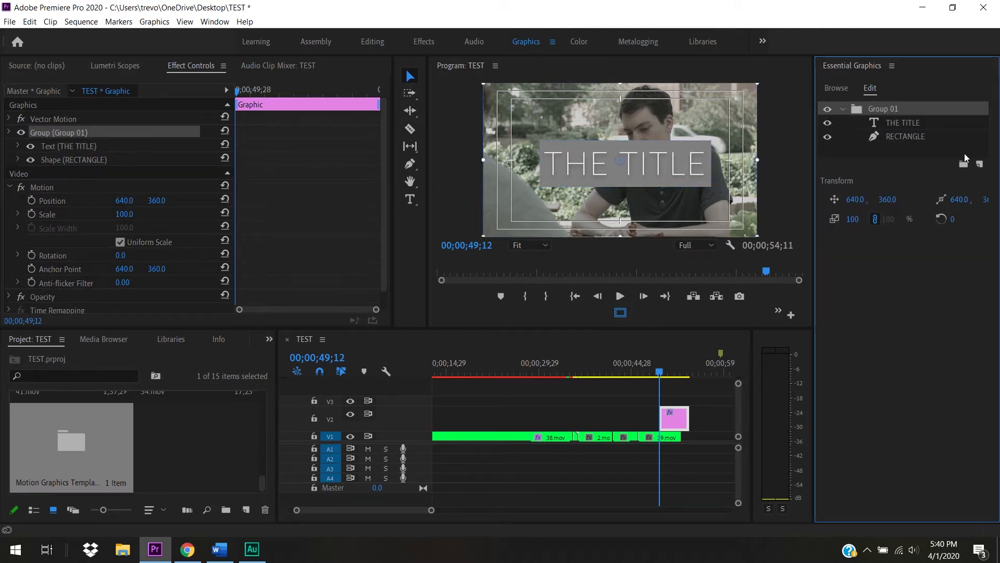
double_click(892, 106)
type("A")
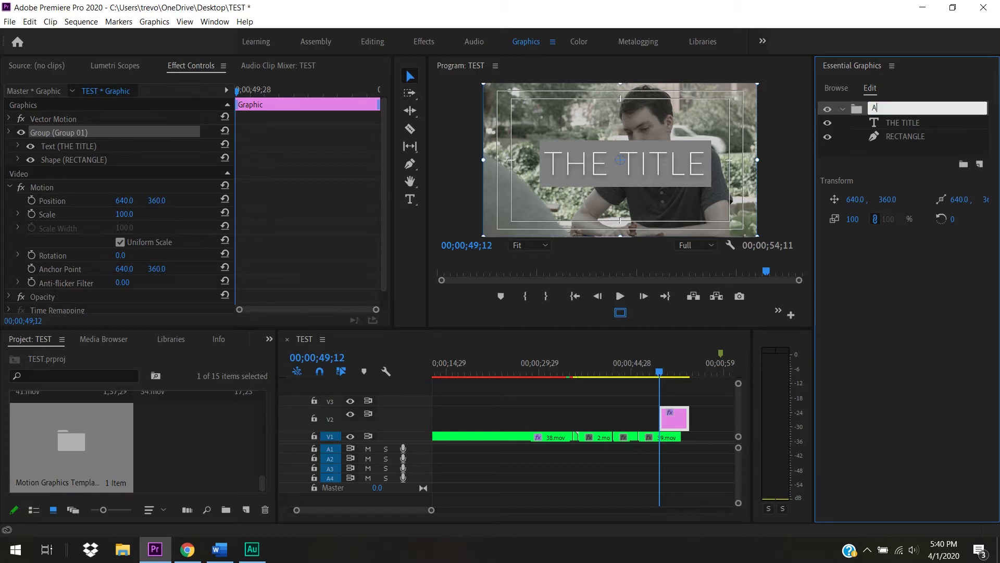
type("SSETS")
left_click(901, 150)
left_click(845, 109)
left_click(843, 109)
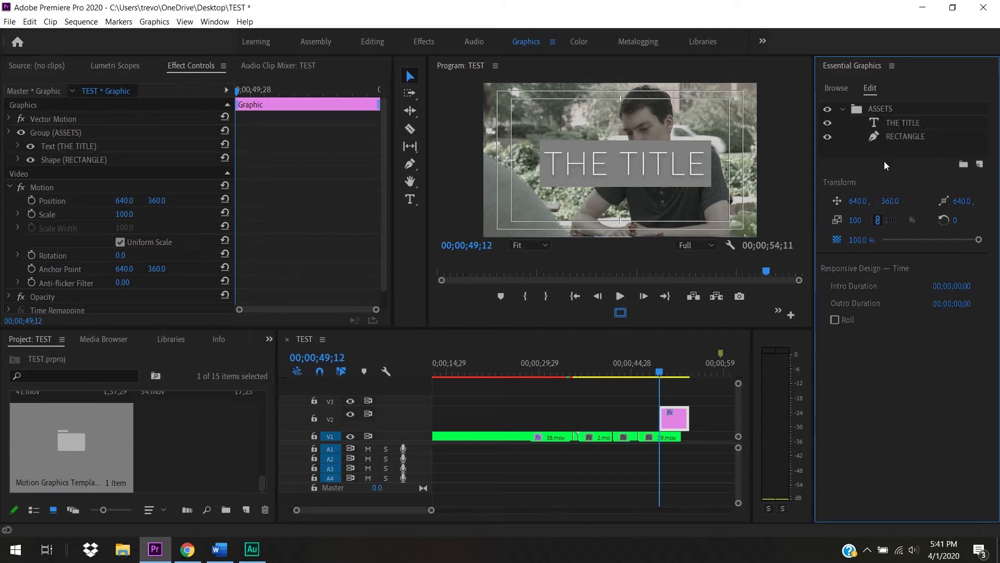
left_click(845, 108)
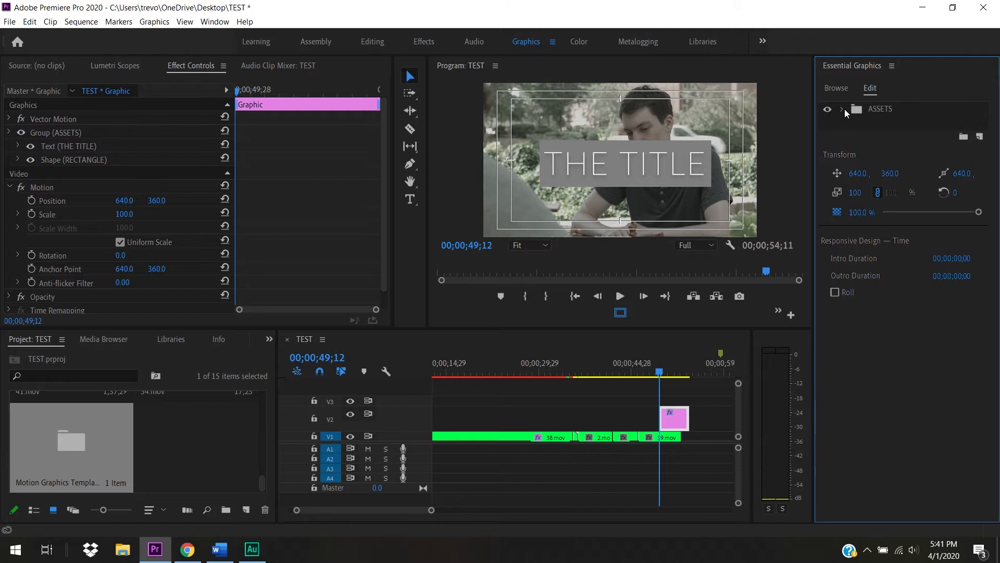
left_click(845, 109)
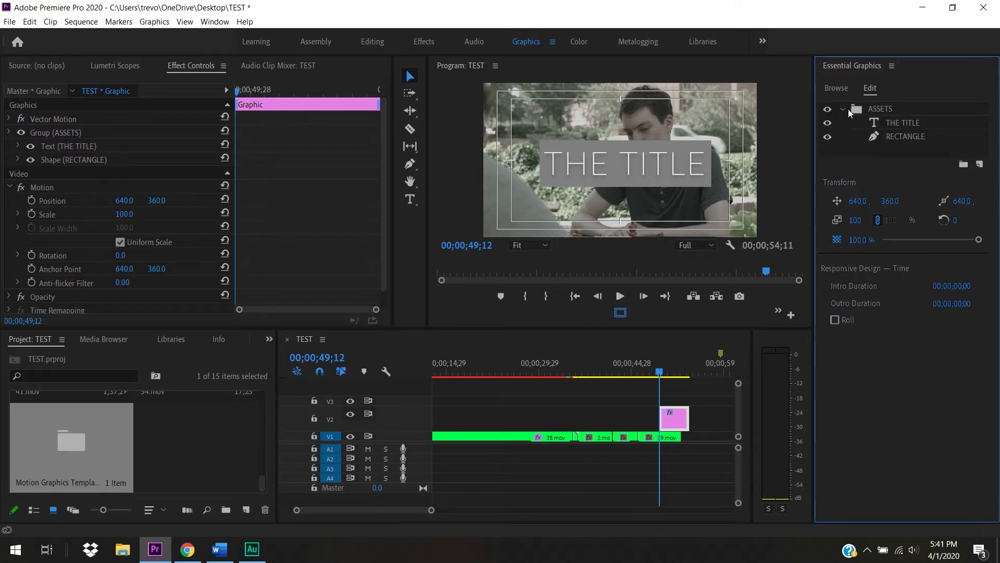
Step: Pin the RECTANGLE layer to all edges of the video frame
left_click(881, 121)
left_click(884, 135)
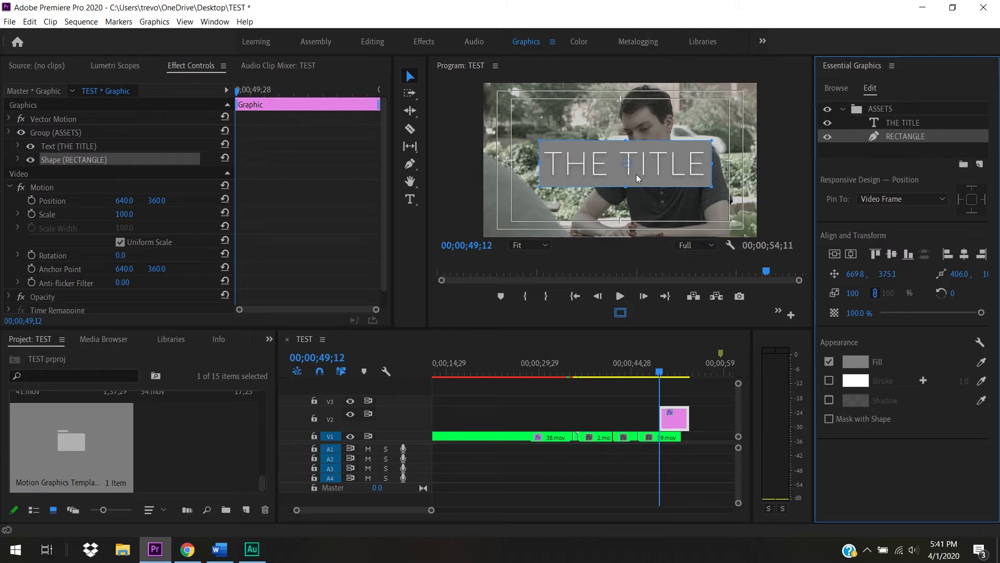
left_click(971, 201)
left_click_drag(667, 374, 663, 373)
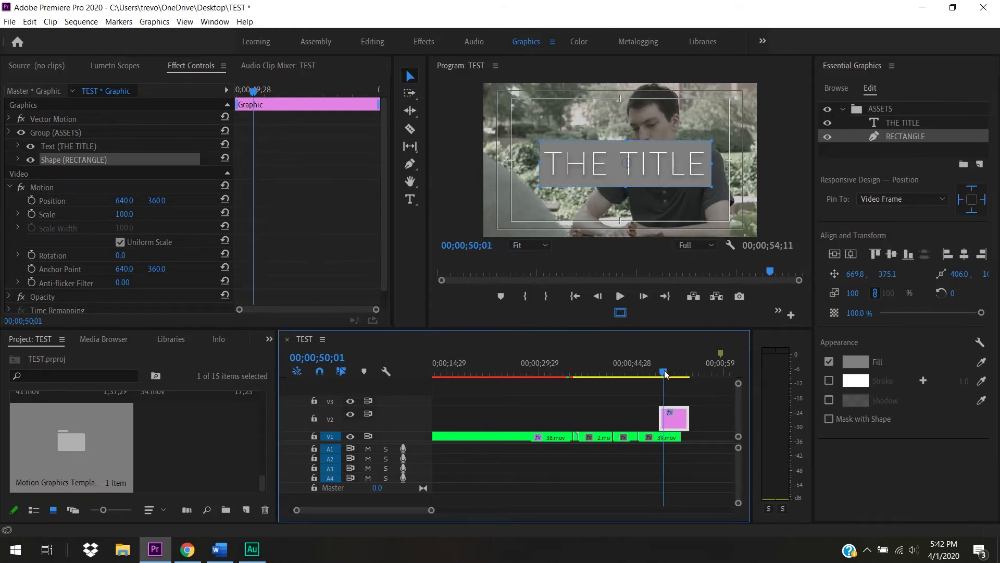
Step: Export the V2 graphic clip as template THE TITLE, keeping Local Templates Folder as destination
right_click(679, 420)
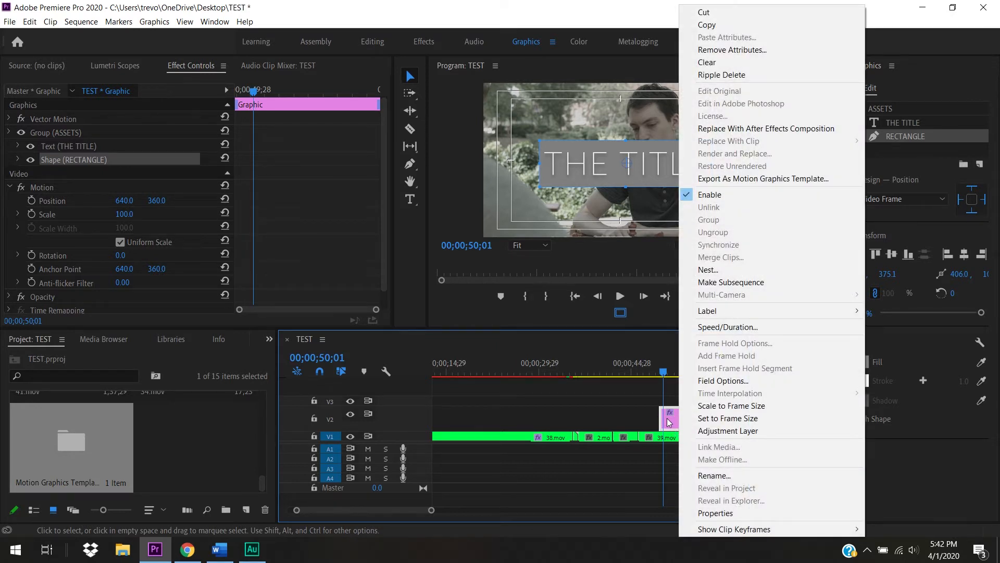
left_click(670, 422)
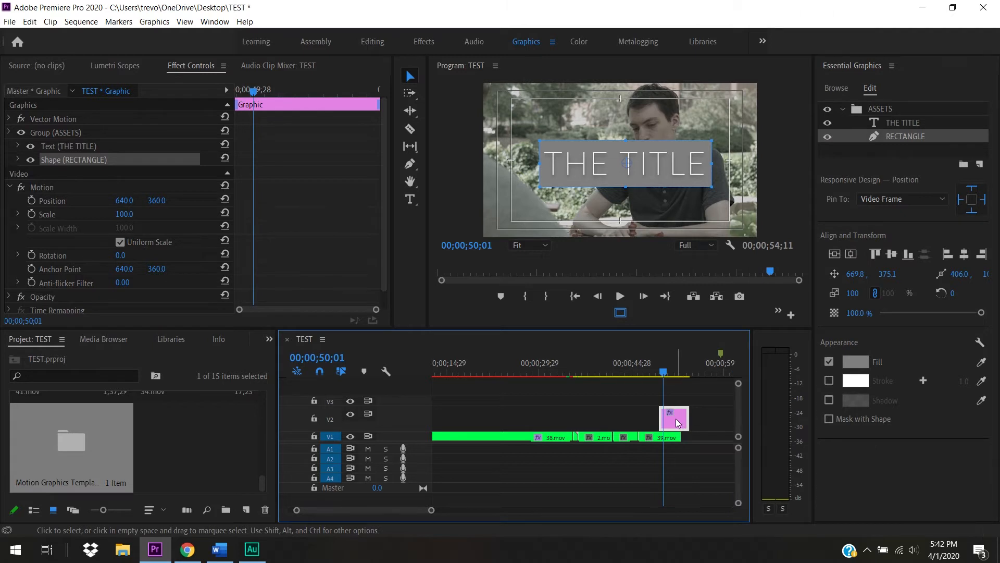
right_click(677, 422)
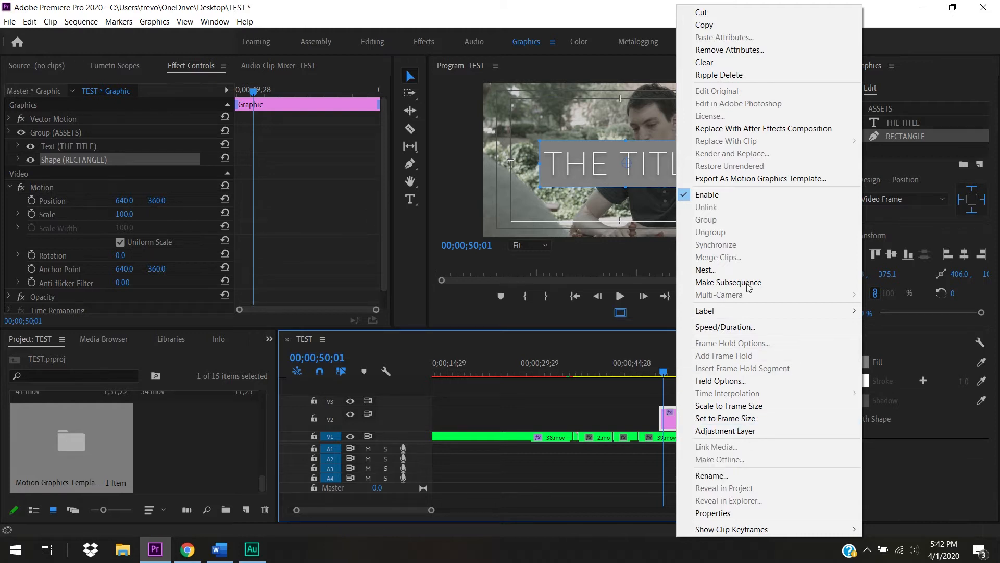
left_click(760, 179)
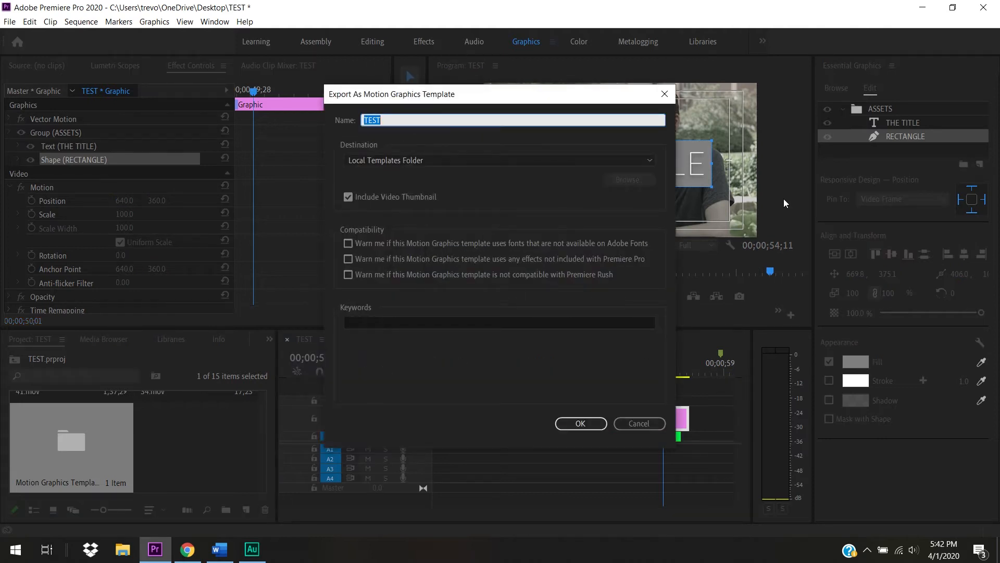
type("THE TITLE")
left_click(439, 159)
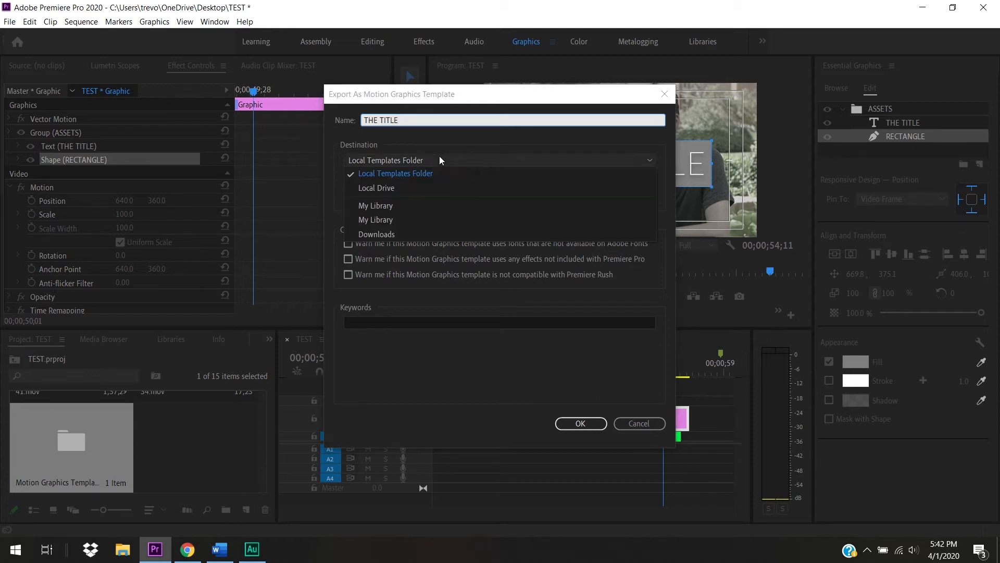
left_click(440, 159)
left_click(439, 159)
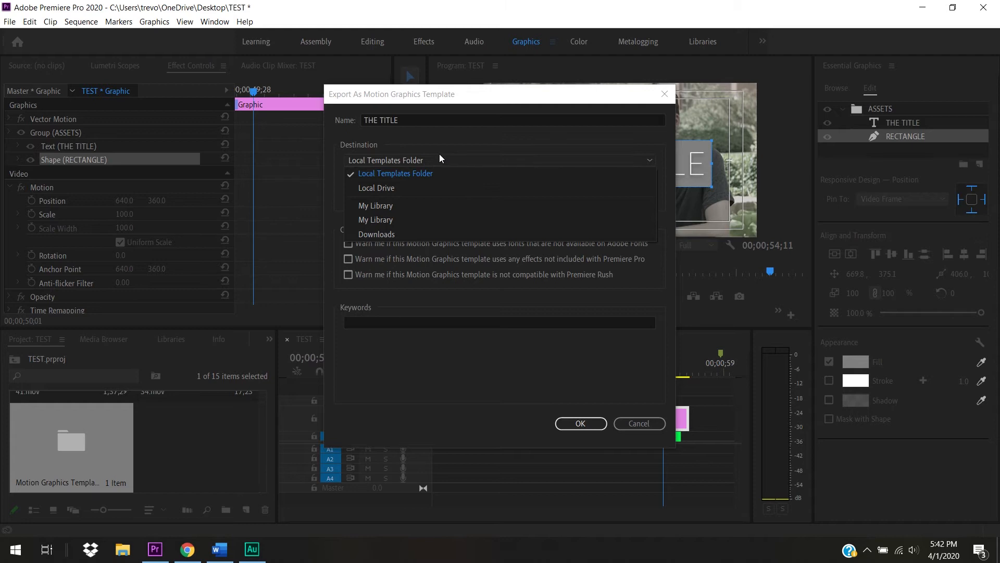
left_click(444, 171)
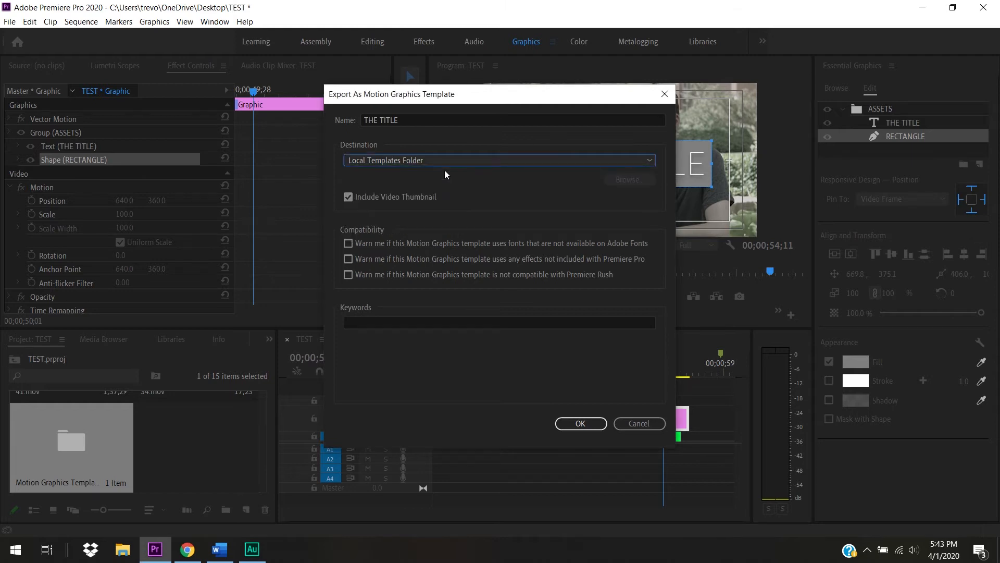
left_click(581, 423)
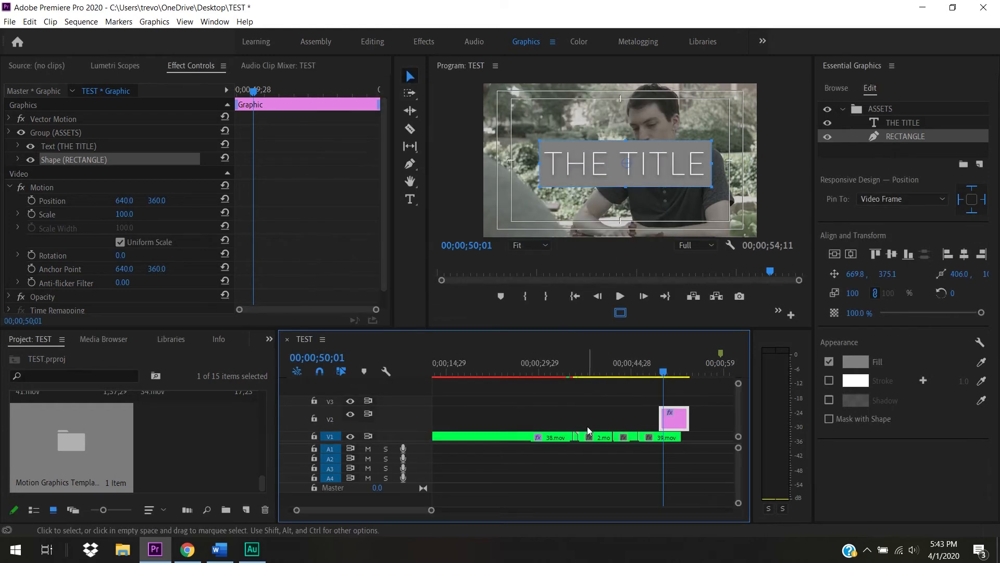
left_click(840, 87)
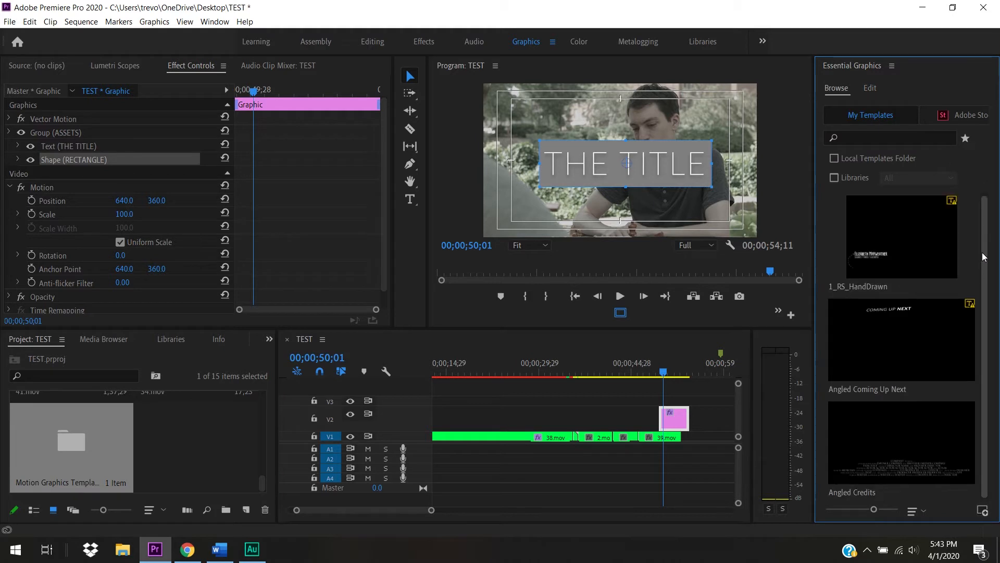
left_click(888, 138)
type("the title")
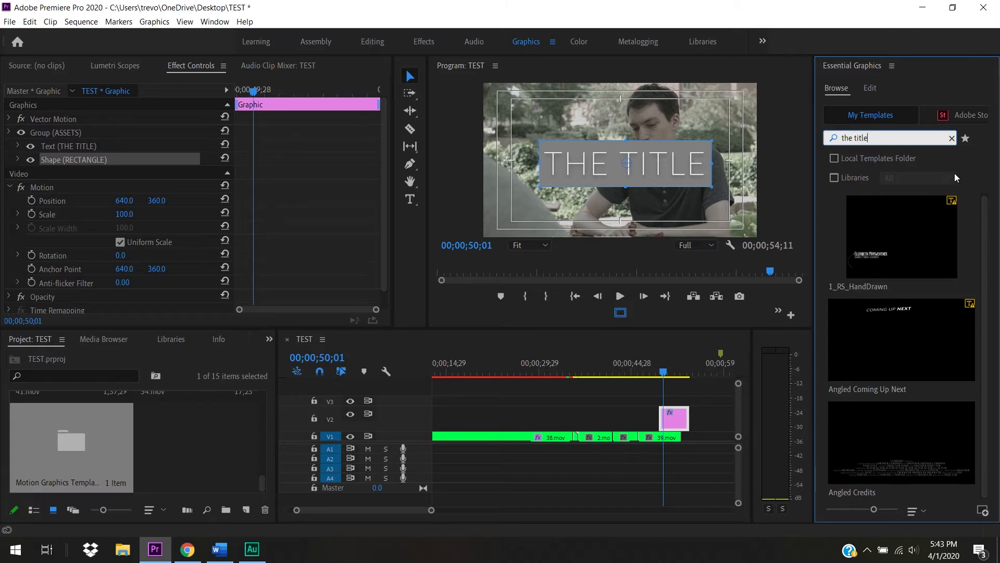
key("Return")
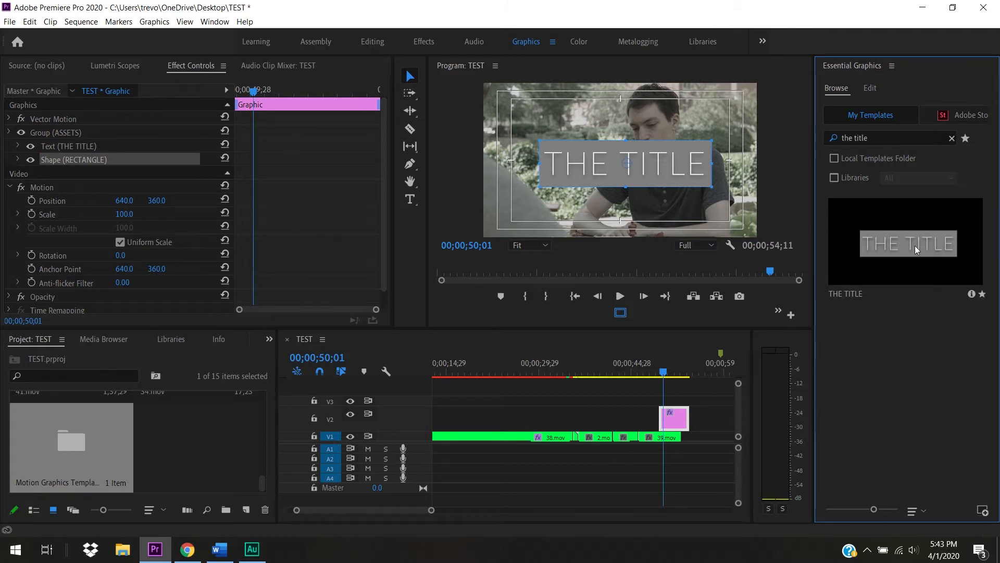
left_click_drag(710, 334, 628, 417)
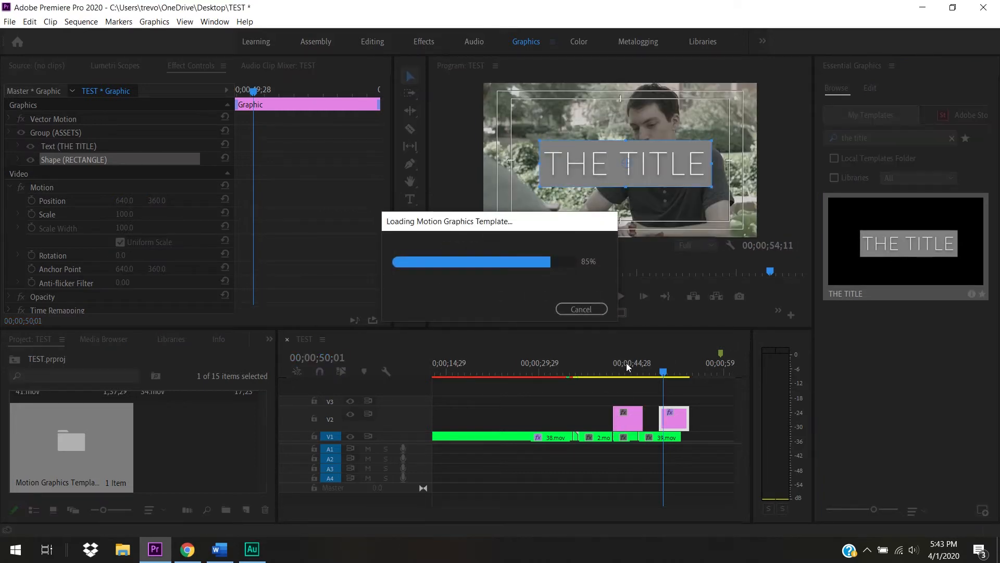
left_click(627, 371)
left_click(636, 421)
key("Delete")
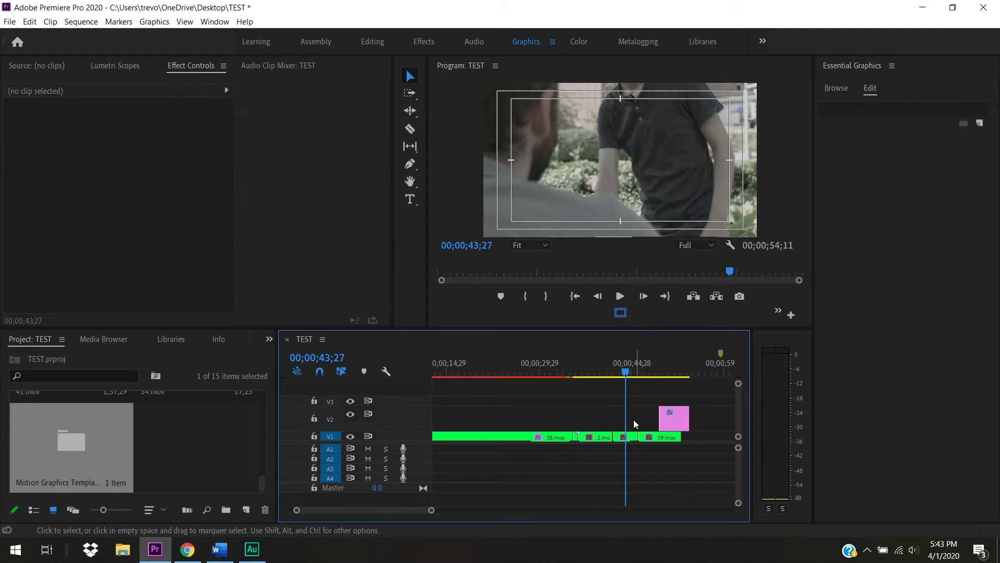
Step: Create Sequence 05 and drag THE TITLE template onto its V1 track
left_click(246, 510)
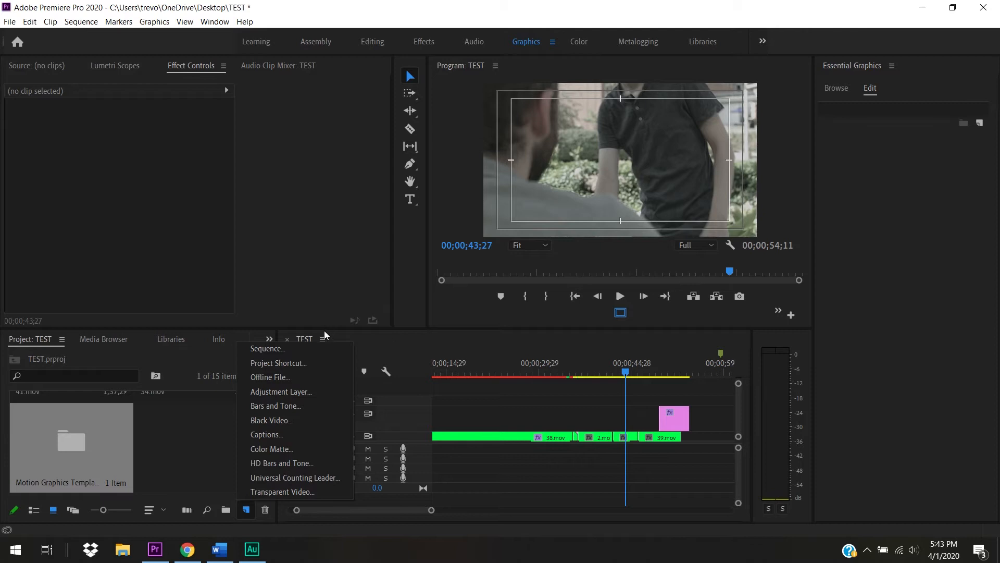
left_click(323, 348)
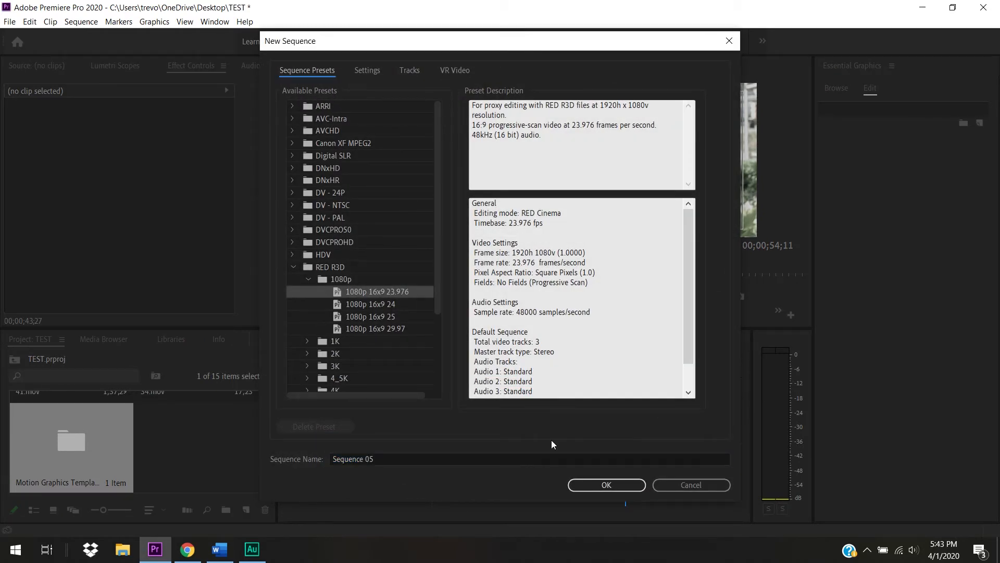
left_click(599, 482)
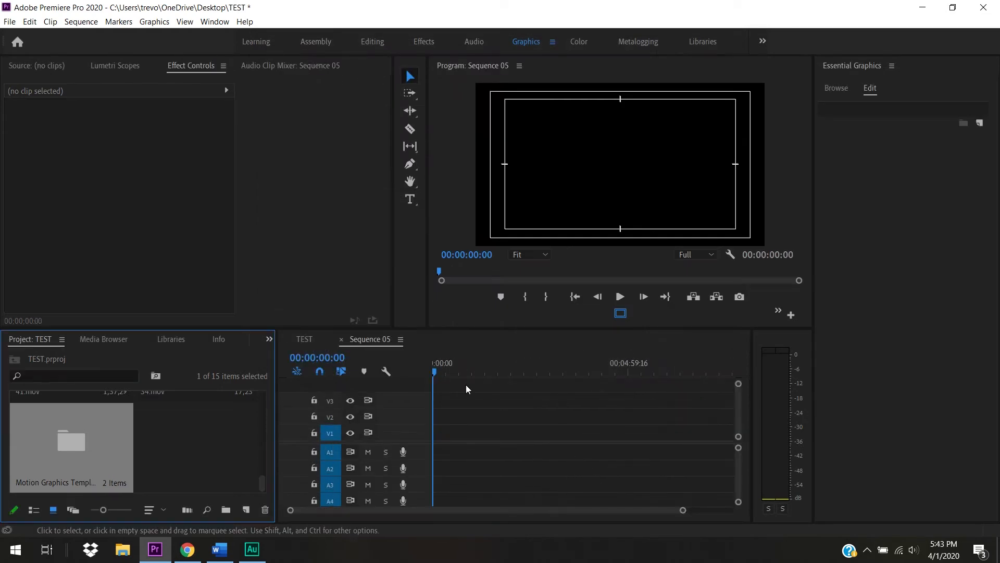
left_click(834, 86)
left_click_drag(880, 273, 442, 435)
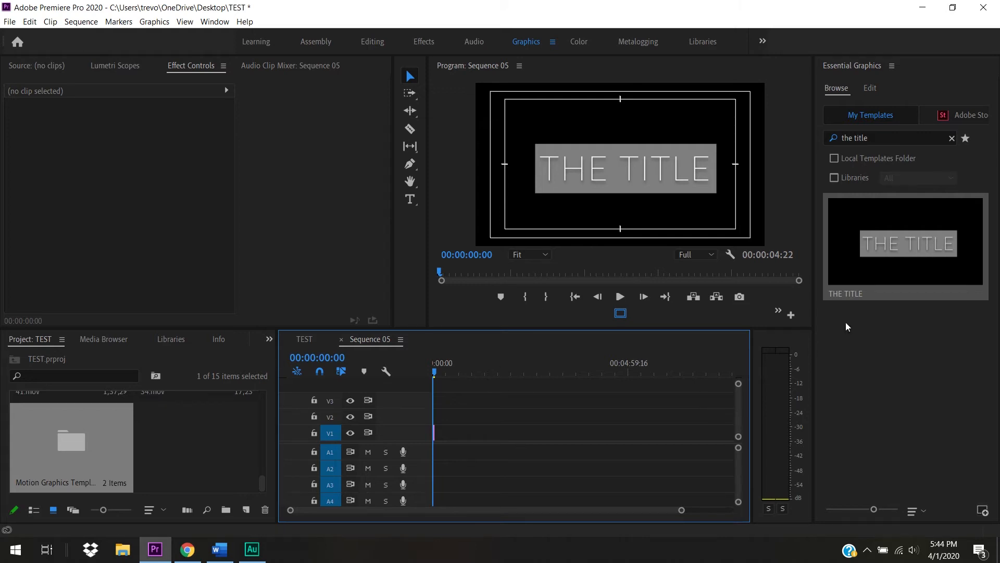
Step: Return to the TEST sequence and select its title graphic clip
left_click(308, 339)
left_click(672, 417)
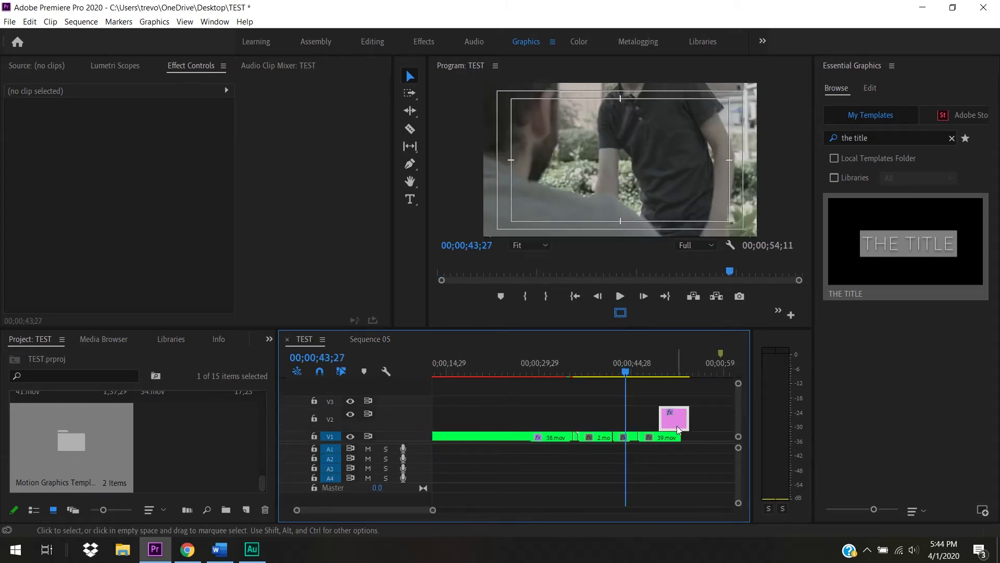
left_click(661, 372)
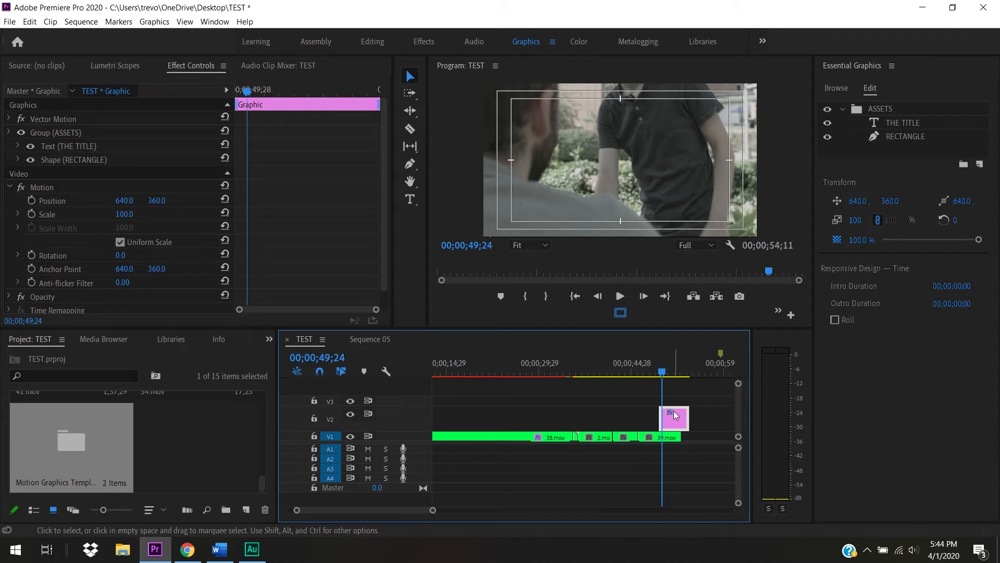
key("Delete")
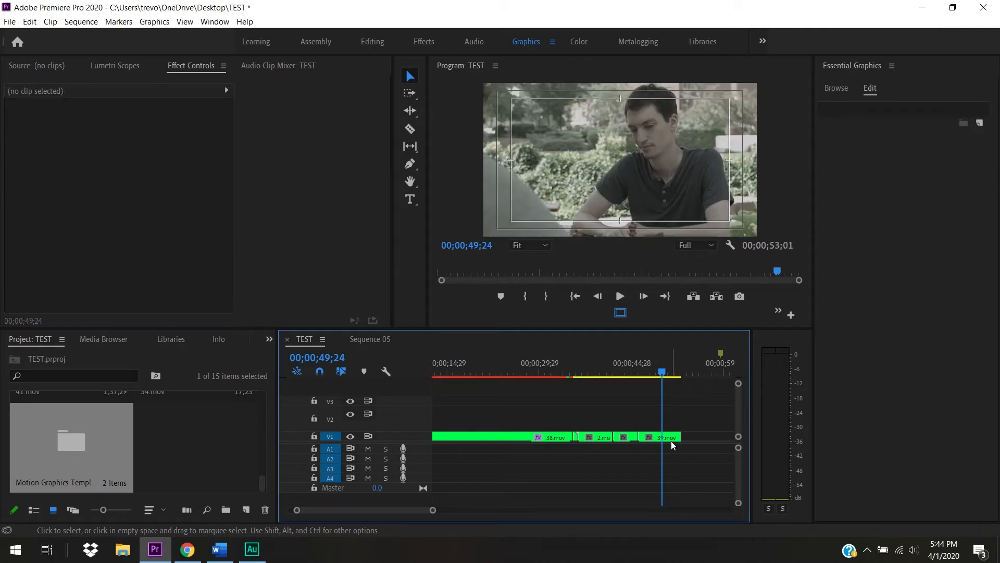
key("ctrl+z")
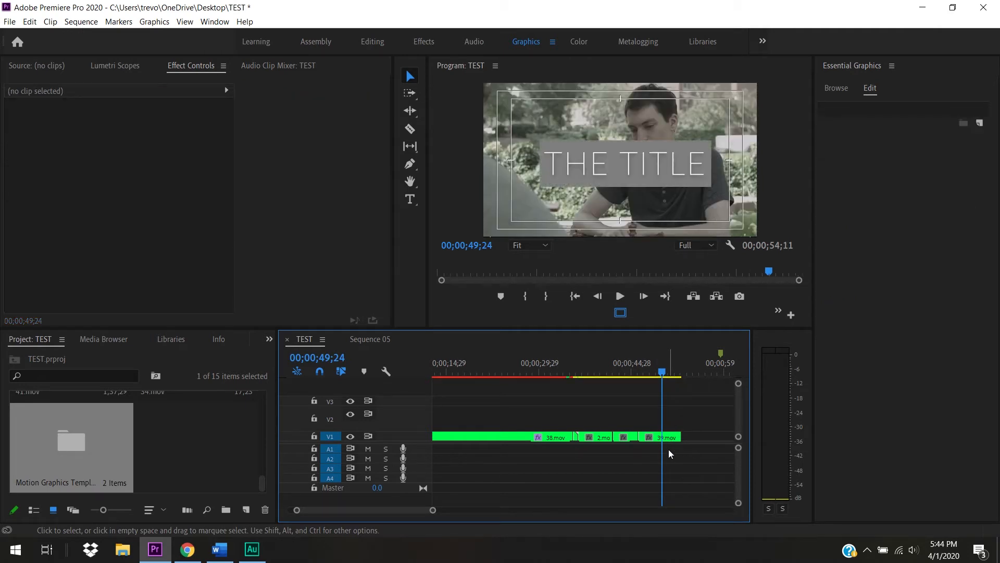
left_click(668, 425)
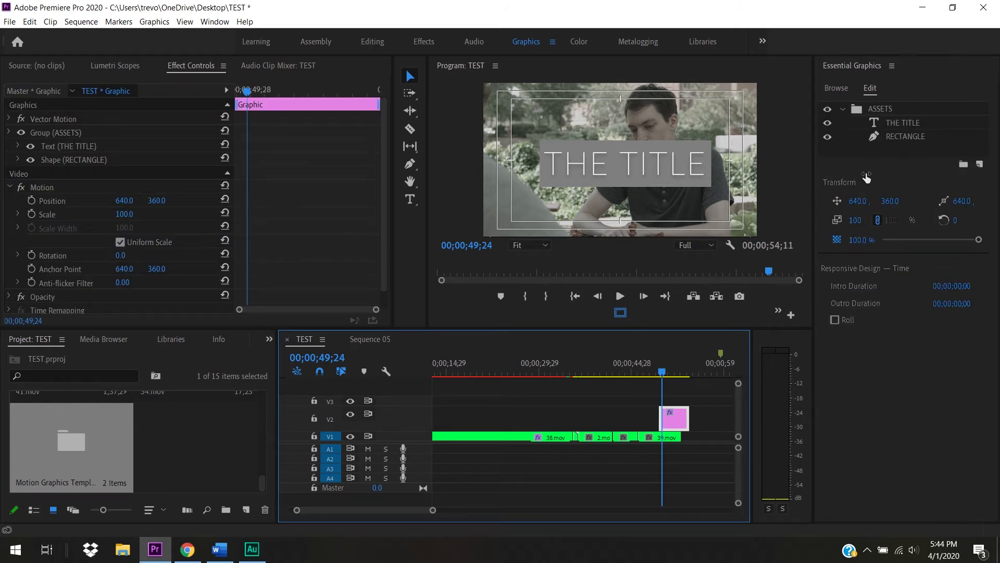
Step: Select the RECTANGLE layer in the title graphic's ASSETS group
left_click(886, 126)
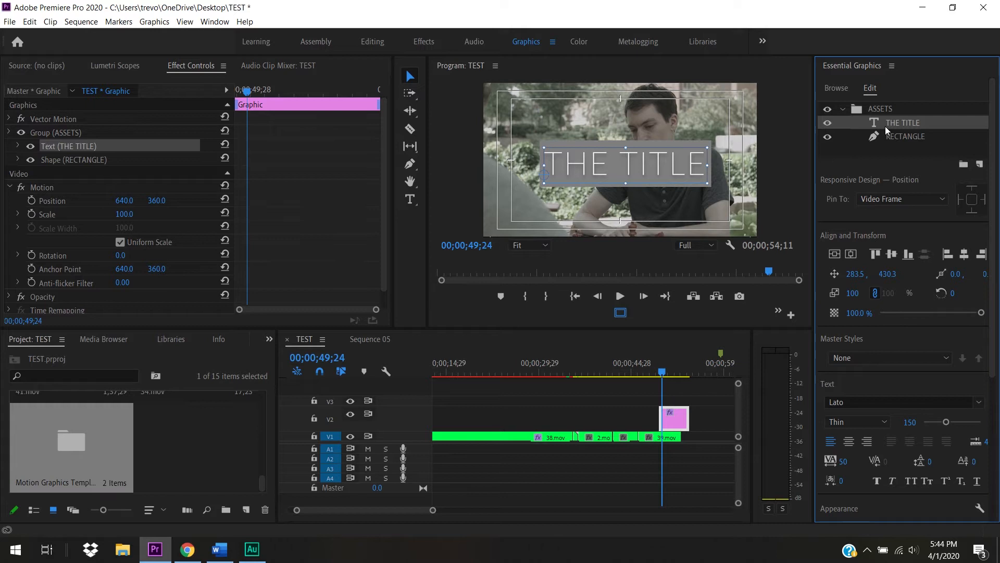
left_click(893, 132)
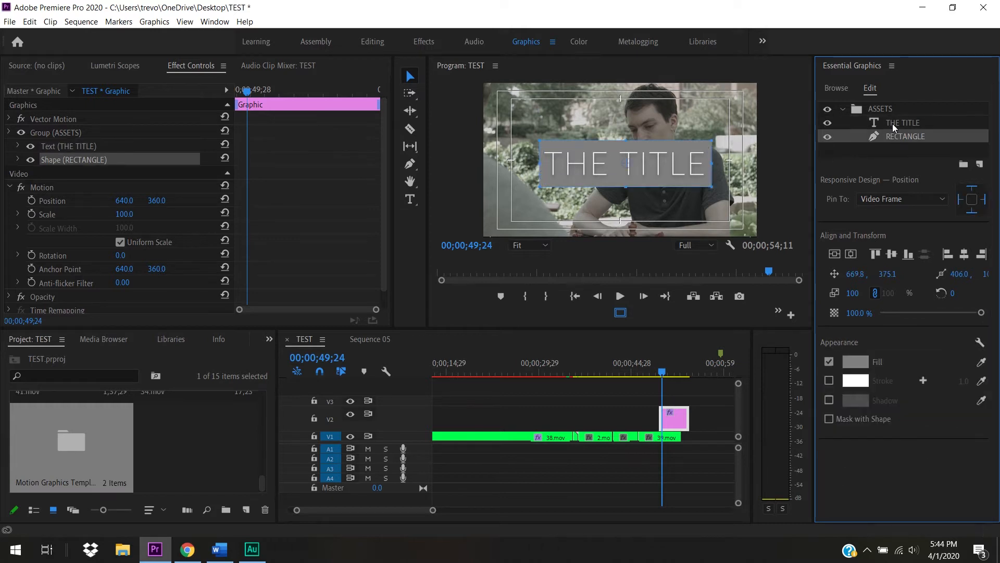
left_click(892, 127)
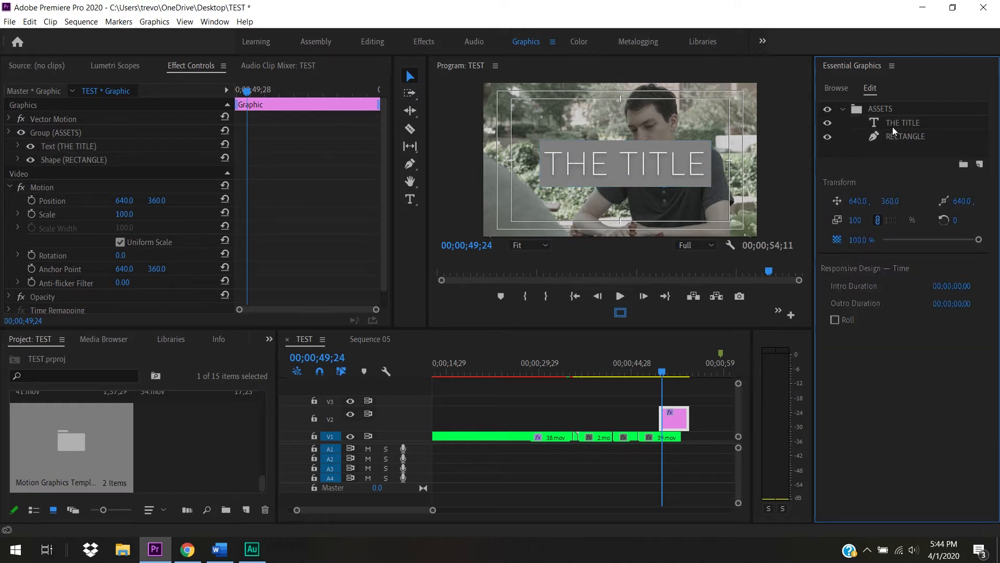
left_click(892, 123)
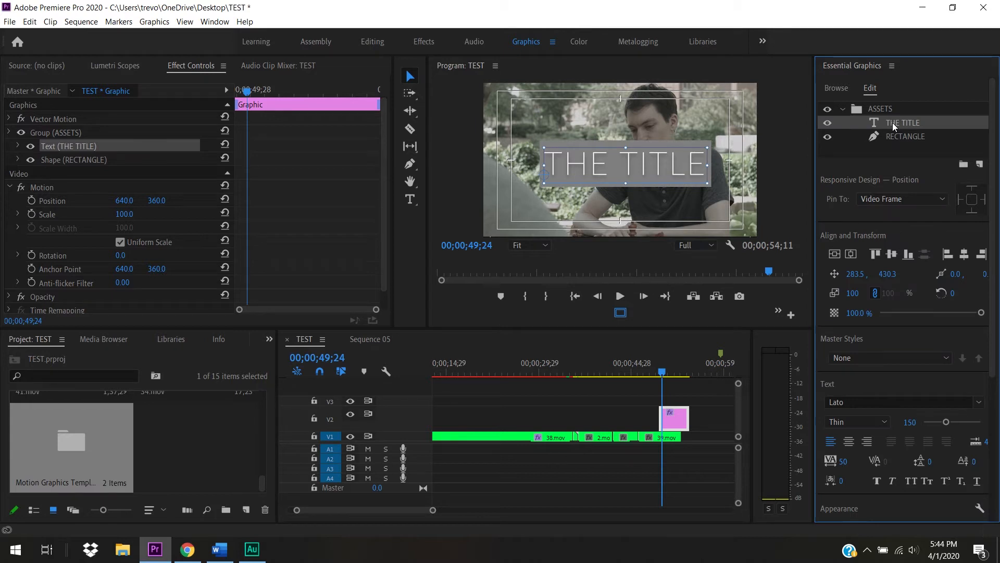
left_click(895, 137)
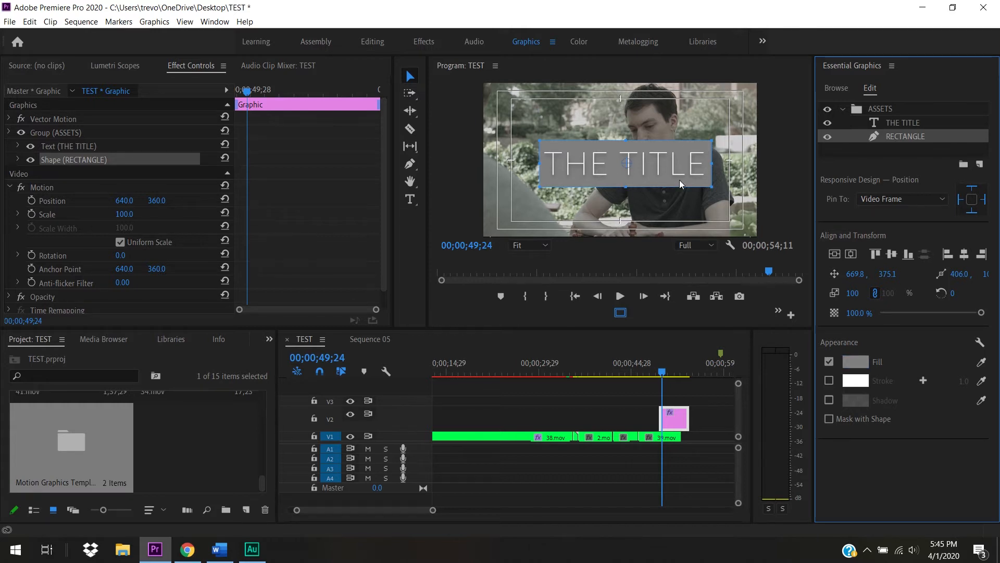
Step: Give the rectangle a dark red fill colour
left_click(855, 364)
left_click_drag(520, 277, 397, 232)
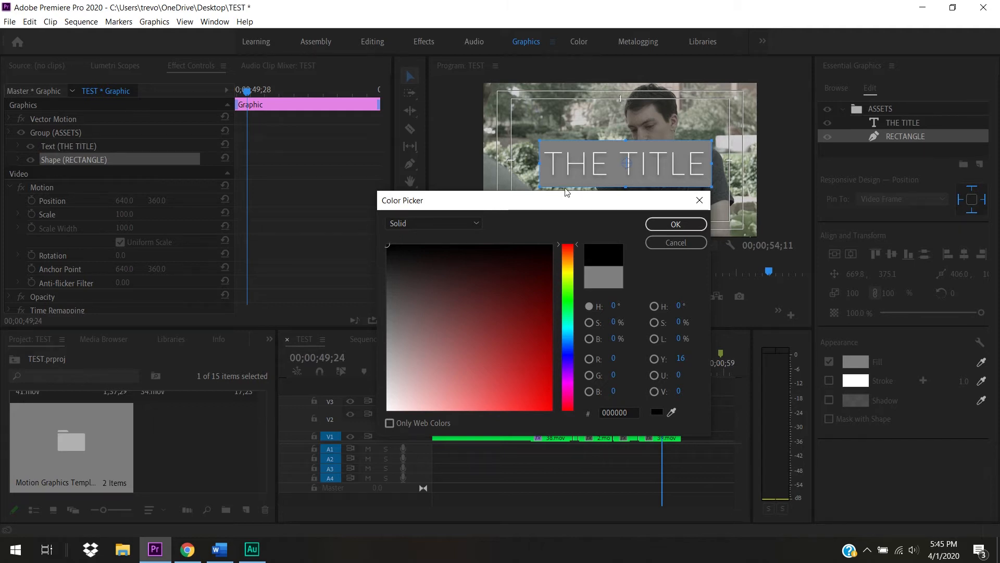
left_click(681, 224)
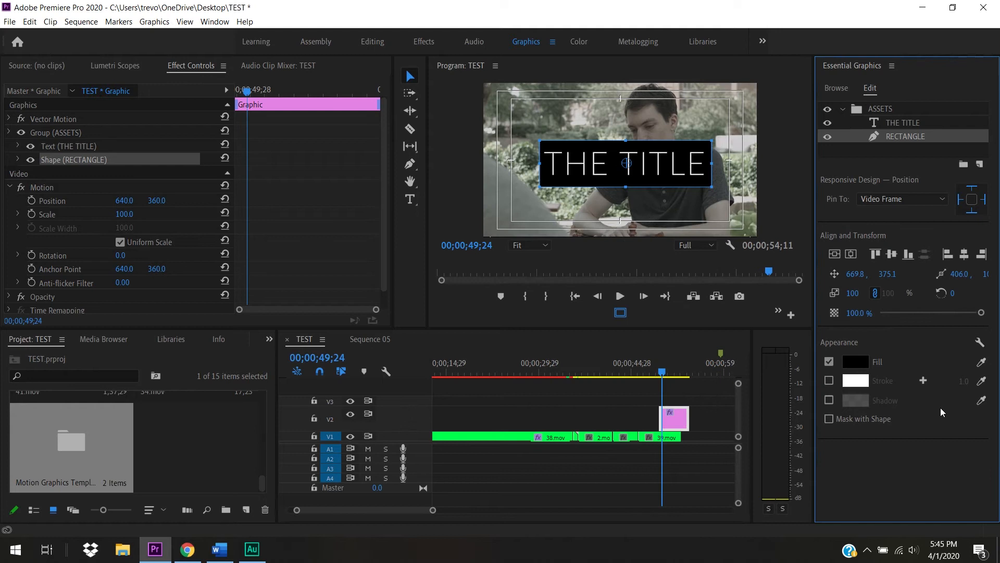
left_click(856, 361)
left_click(492, 319)
left_click(519, 322)
left_click(676, 224)
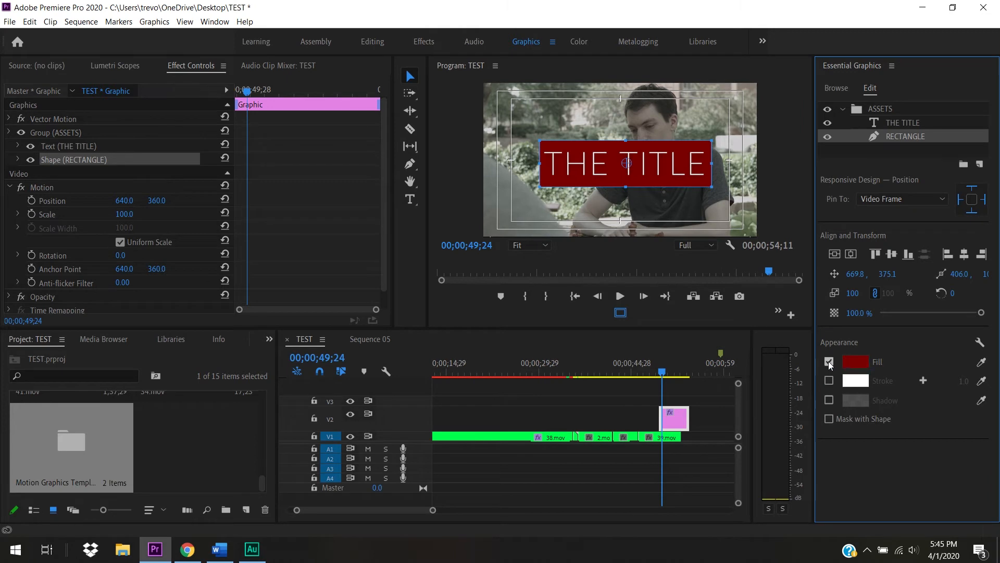
Step: Turn on the rectangle's stroke, set its width to 16, and colour it dark green
left_click(829, 381)
mouse_move(964, 381)
left_mouse_down()
mouse_move(985, 381)
mouse_move(950, 380)
left_mouse_up()
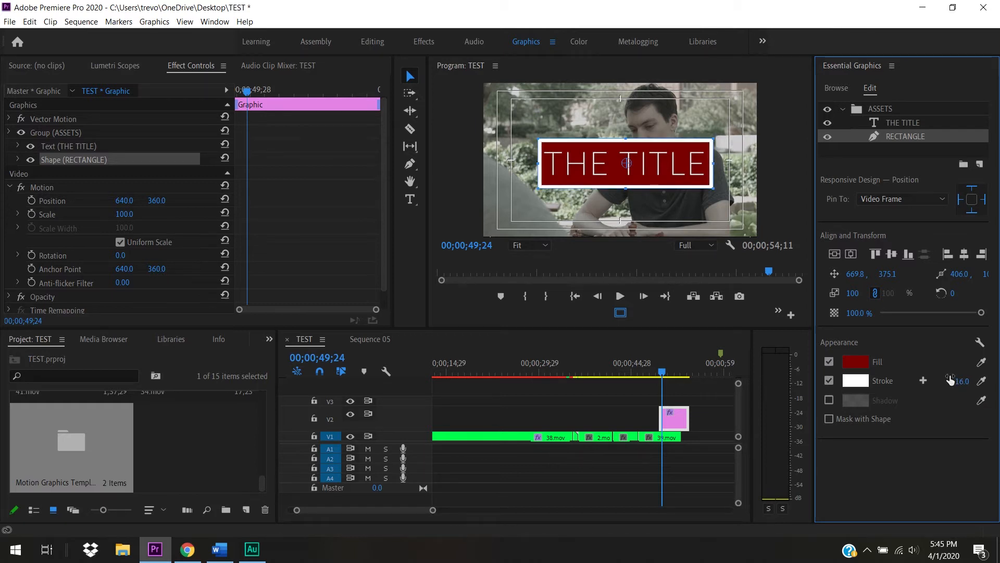
left_click(861, 381)
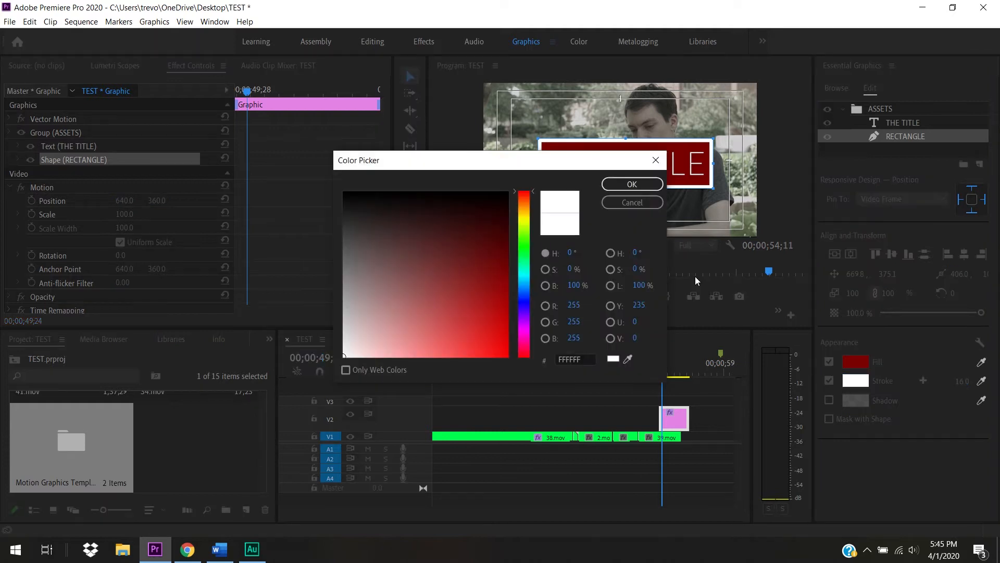
left_click(523, 306)
left_click_drag(497, 278, 519, 296)
left_click(524, 237)
left_click(473, 221)
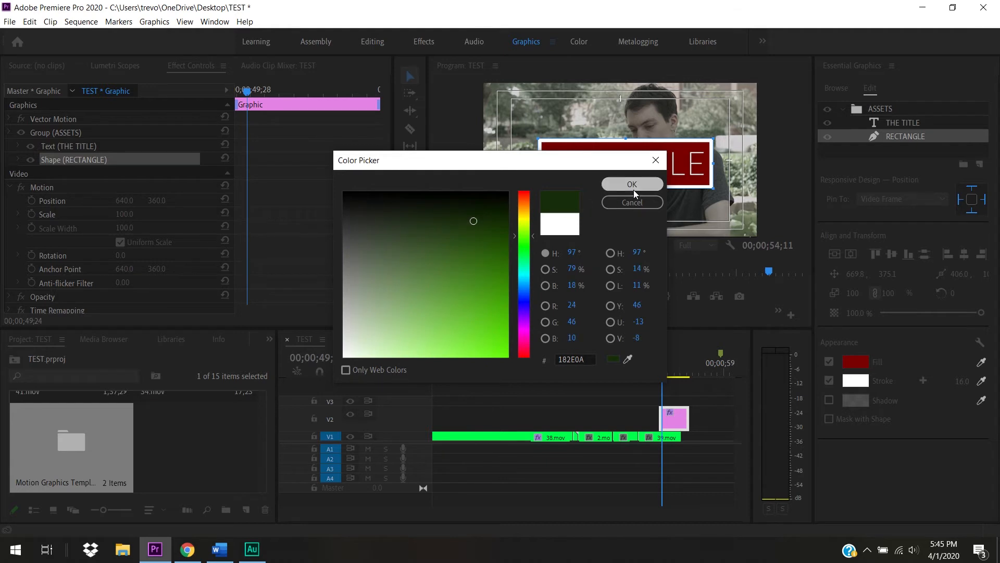
left_click(633, 189)
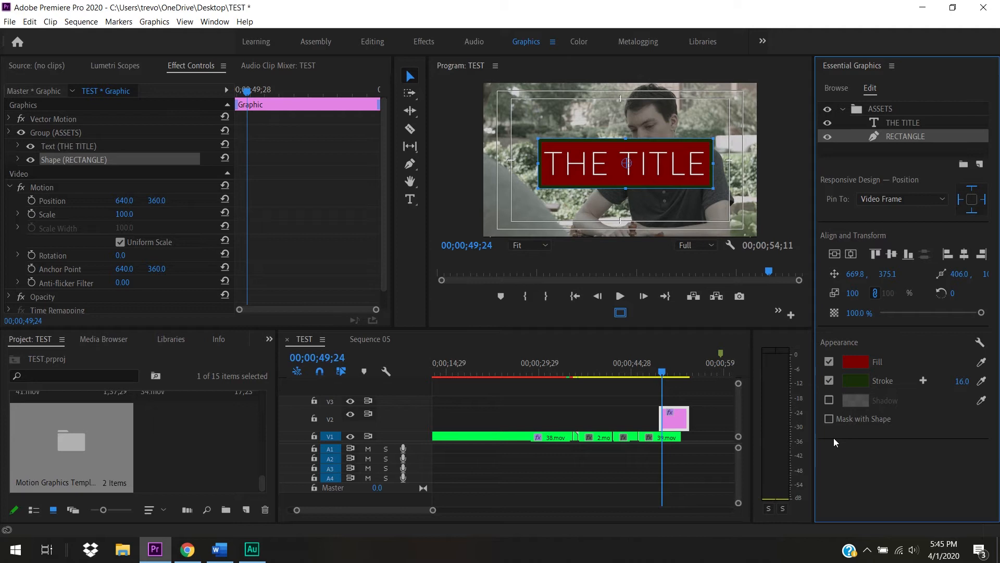
left_click(829, 400)
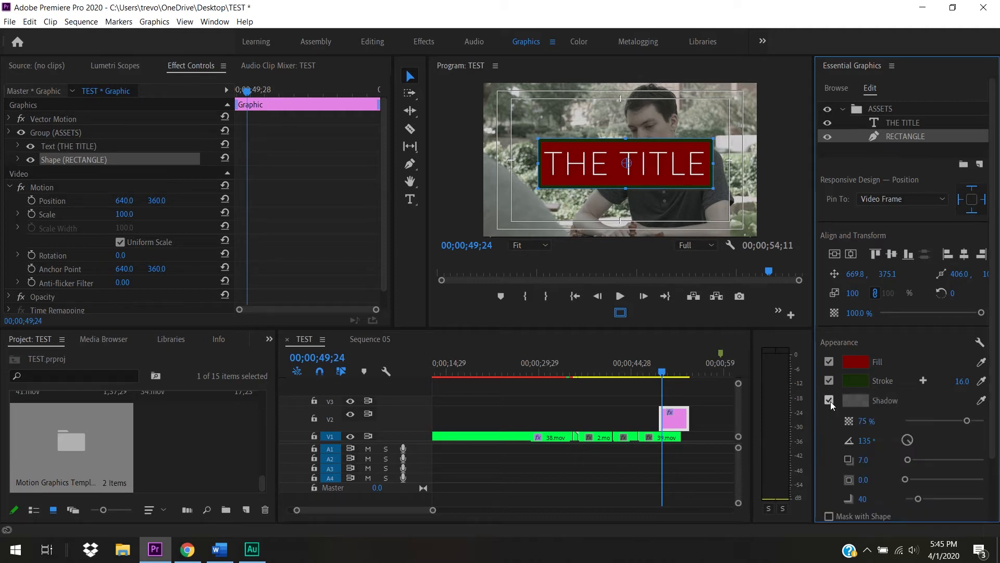
left_click(867, 402)
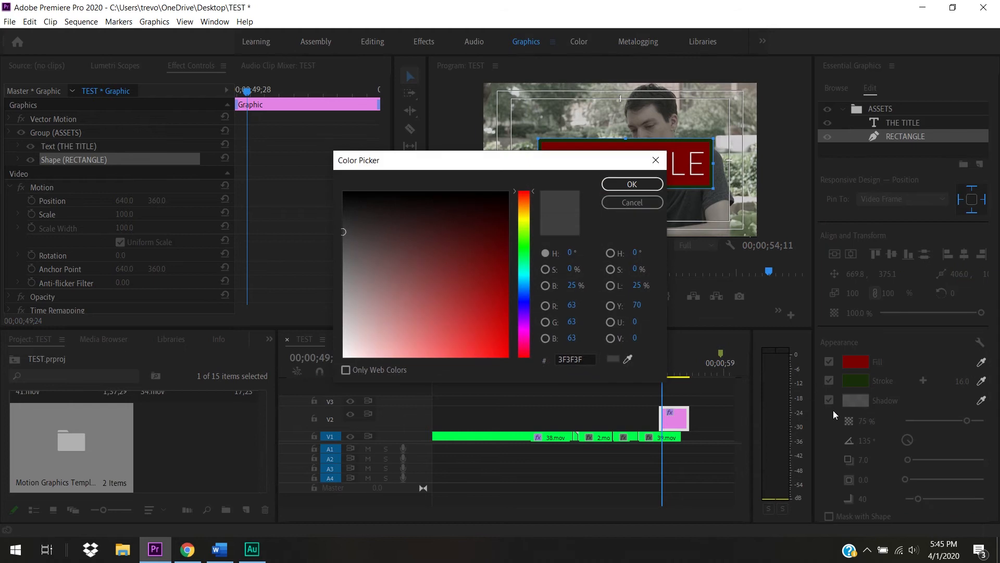
left_click_drag(334, 207, 349, 211)
left_click(352, 209)
left_click(621, 183)
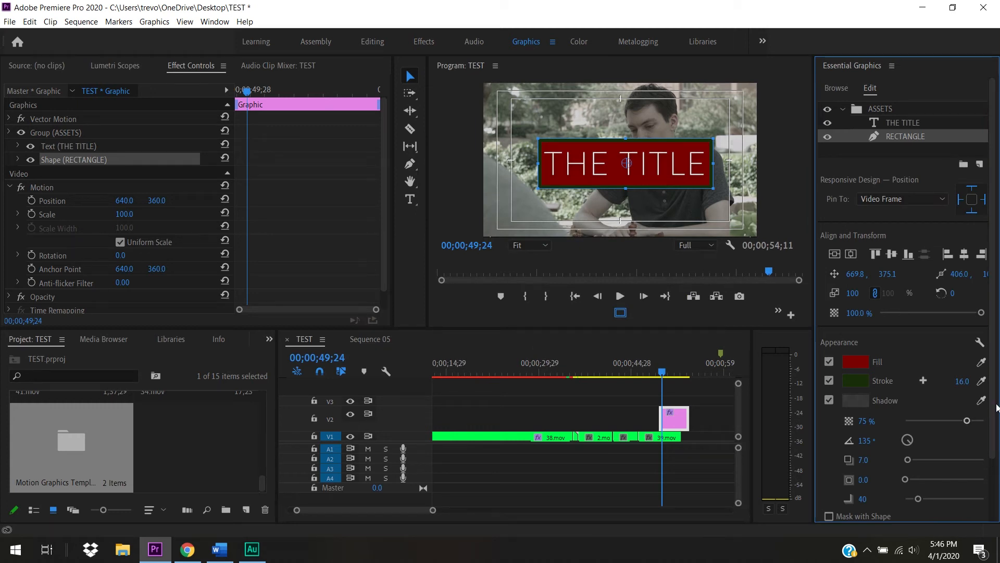
scroll(993, 413, "down", 1)
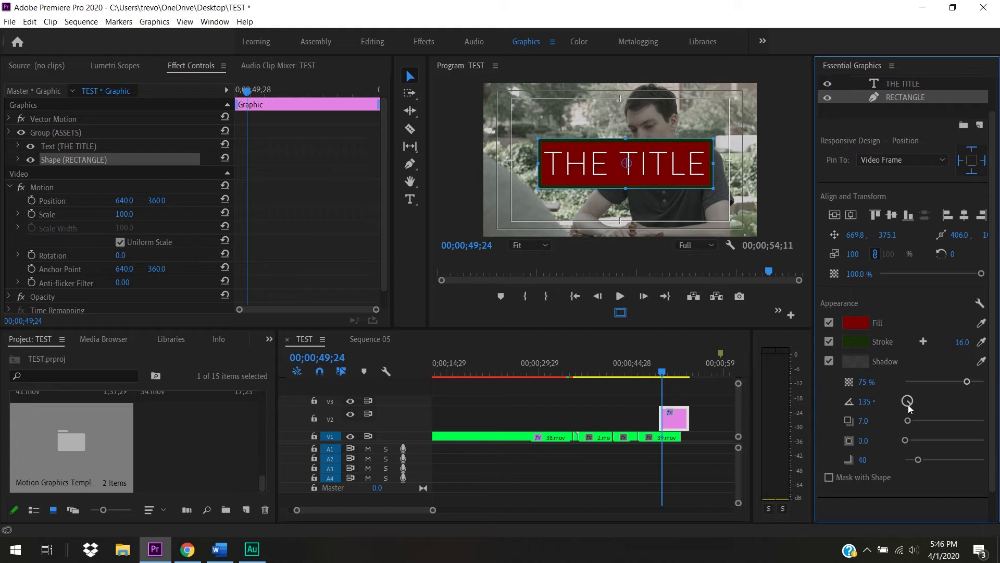
left_click_drag(908, 390, 914, 409)
left_click_drag(889, 366, 914, 404)
left_click_drag(966, 381, 985, 382)
left_click_drag(905, 439, 926, 420)
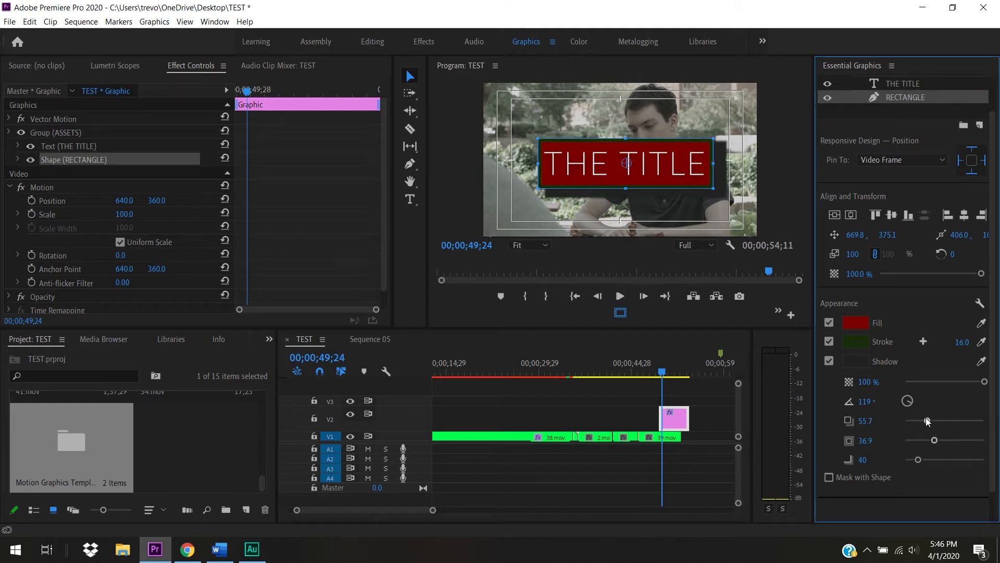
left_click_drag(920, 460, 962, 464)
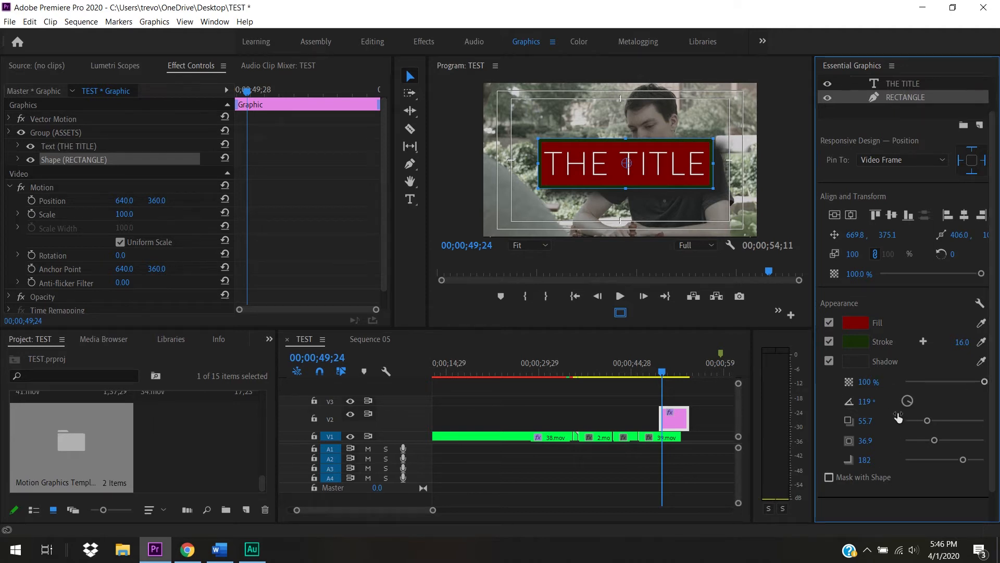
left_click(829, 361)
left_click(828, 381)
left_click(829, 380)
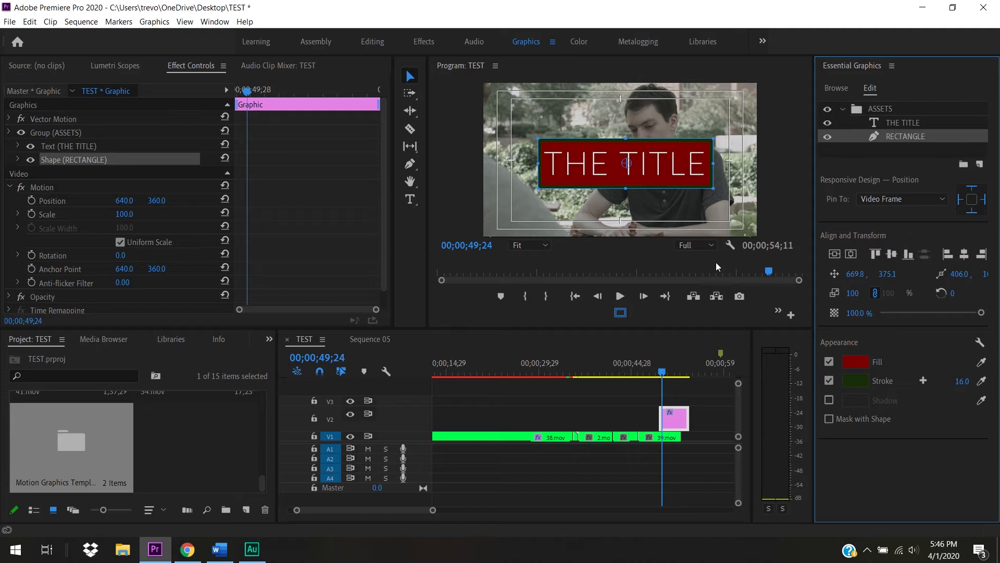
Step: Center the rectangle vertically and horizontally behind THE TITLE
mouse_move(645, 182)
left_mouse_down()
mouse_move(632, 172)
mouse_move(641, 186)
left_mouse_up()
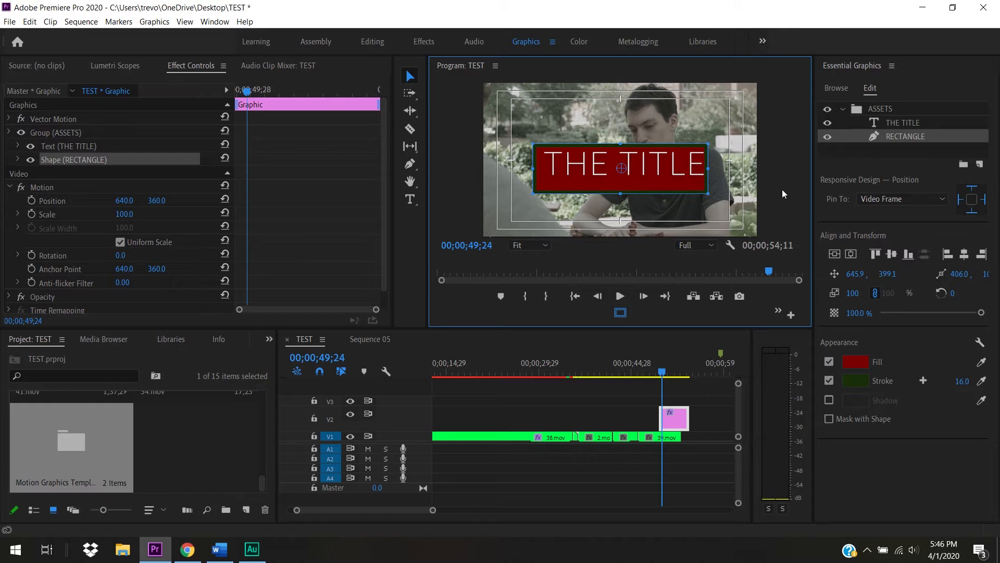
left_click_drag(622, 168, 635, 181)
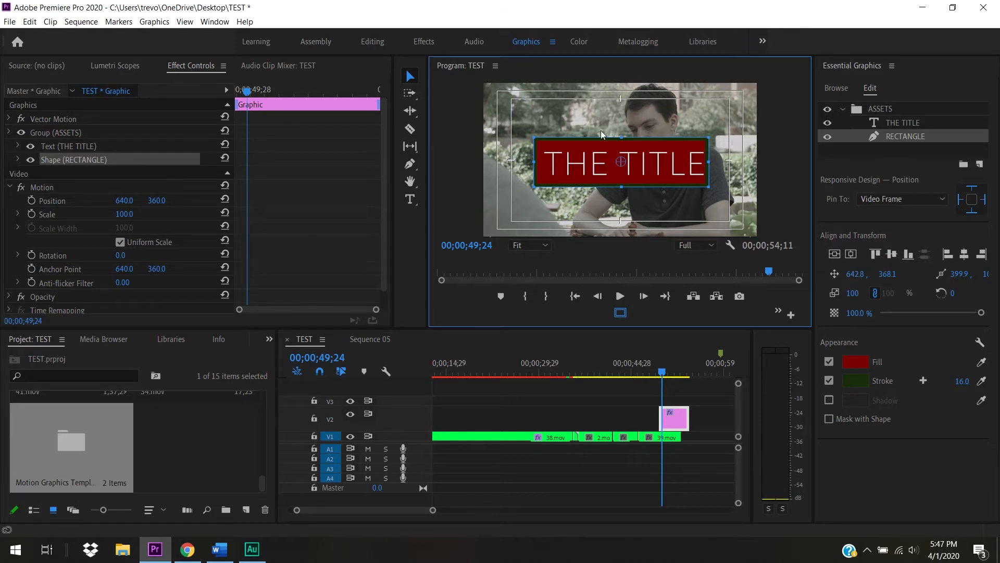
left_click(838, 254)
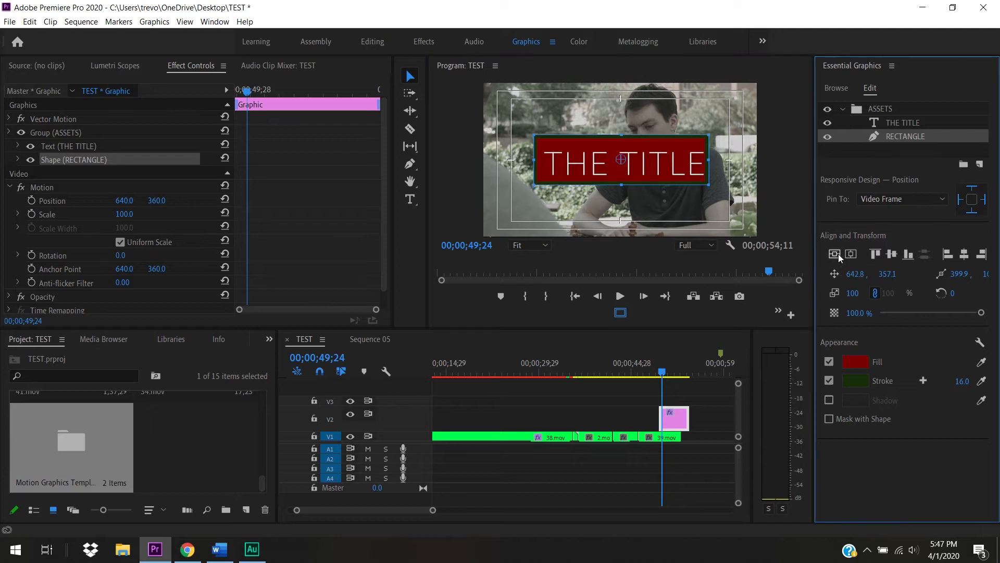
left_click(851, 254)
mouse_move(662, 177)
left_mouse_down()
mouse_move(691, 214)
mouse_move(663, 178)
left_mouse_up()
left_click(832, 254)
left_click(852, 254)
Step: Try the top, bottom, left and right alignments, then return the rectangle to centre
left_click(876, 254)
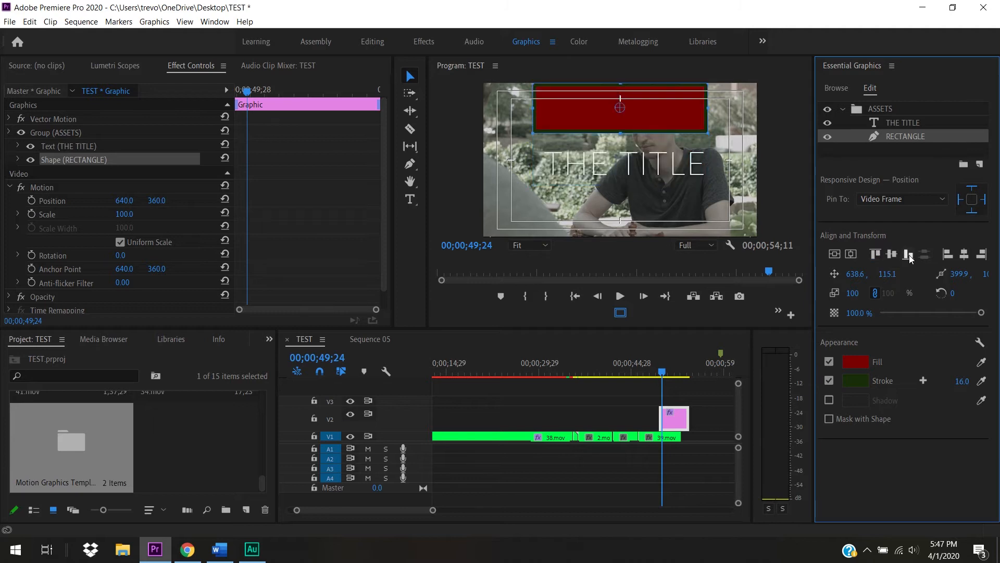
left_click(909, 255)
left_click(891, 255)
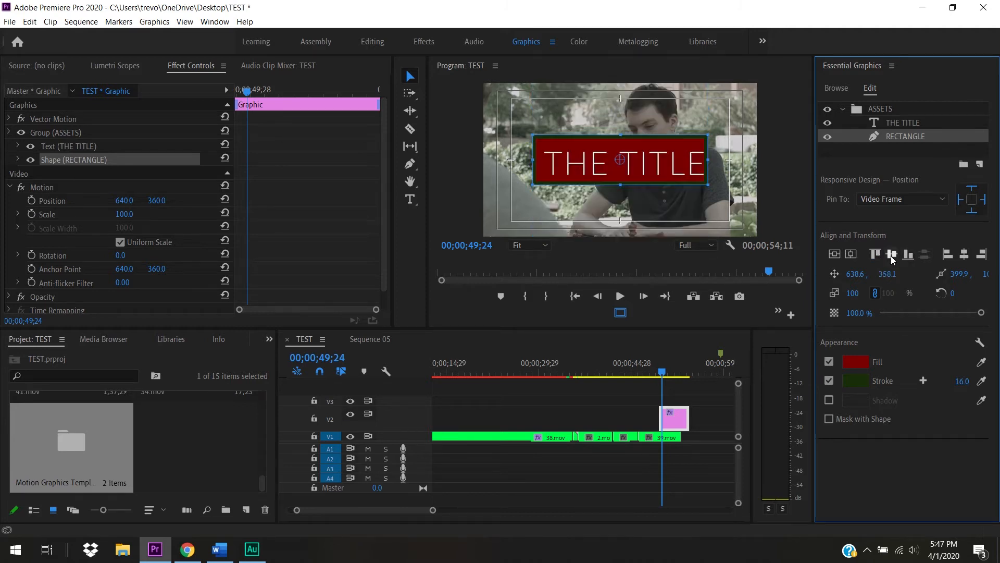
left_click(948, 255)
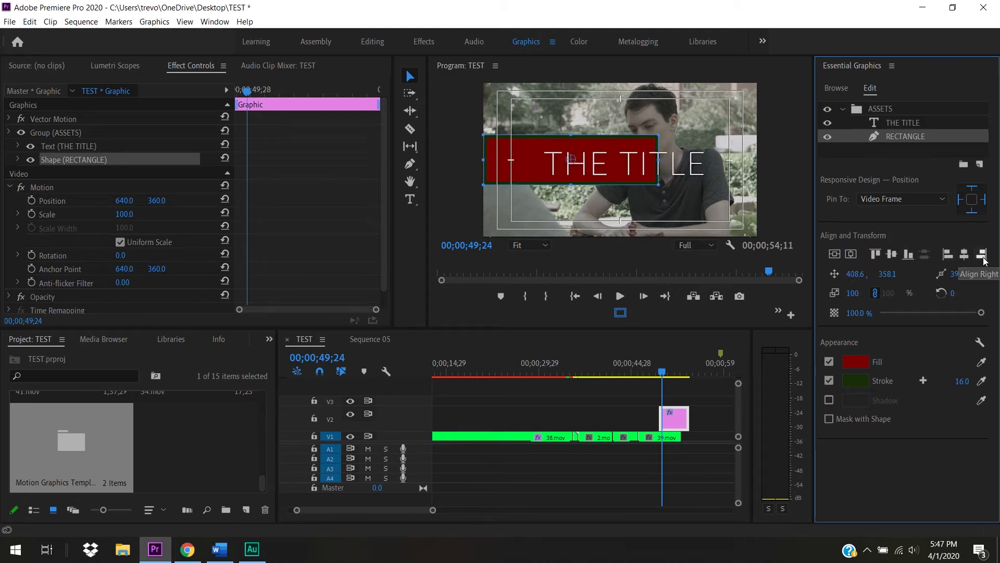
left_click(981, 255)
left_click(965, 254)
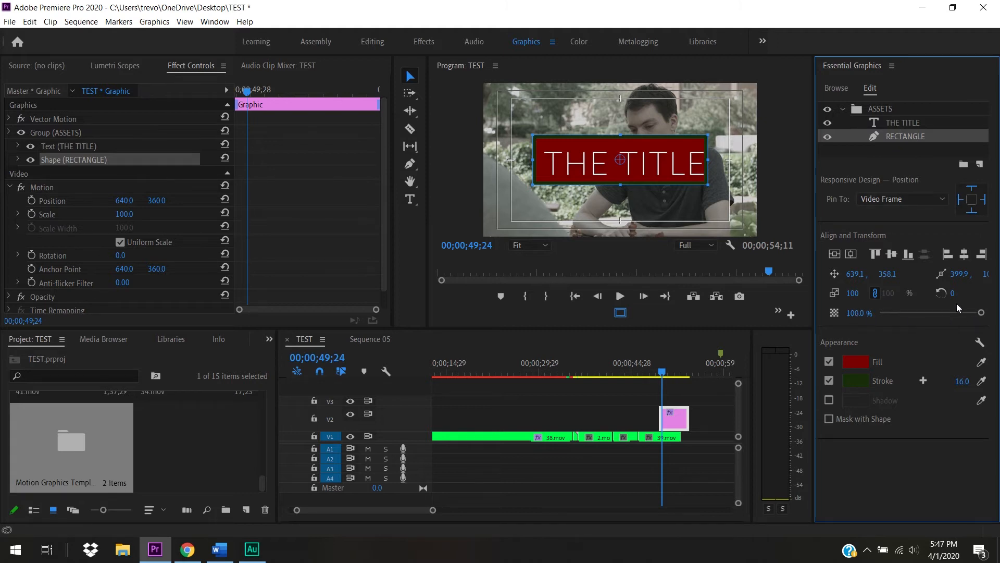
Step: Reset the rectangle's rotation to 0° and lower its opacity to 90.4%
left_click_drag(952, 292, 959, 292)
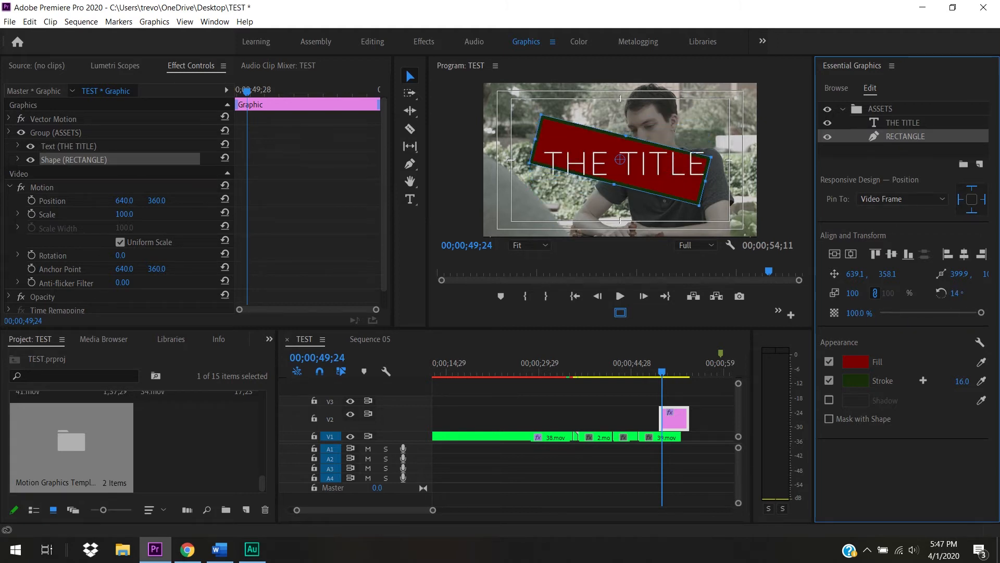
left_click(972, 287)
type("0")
key("Return")
mouse_move(977, 313)
left_mouse_down()
mouse_move(938, 314)
mouse_move(971, 317)
left_mouse_up()
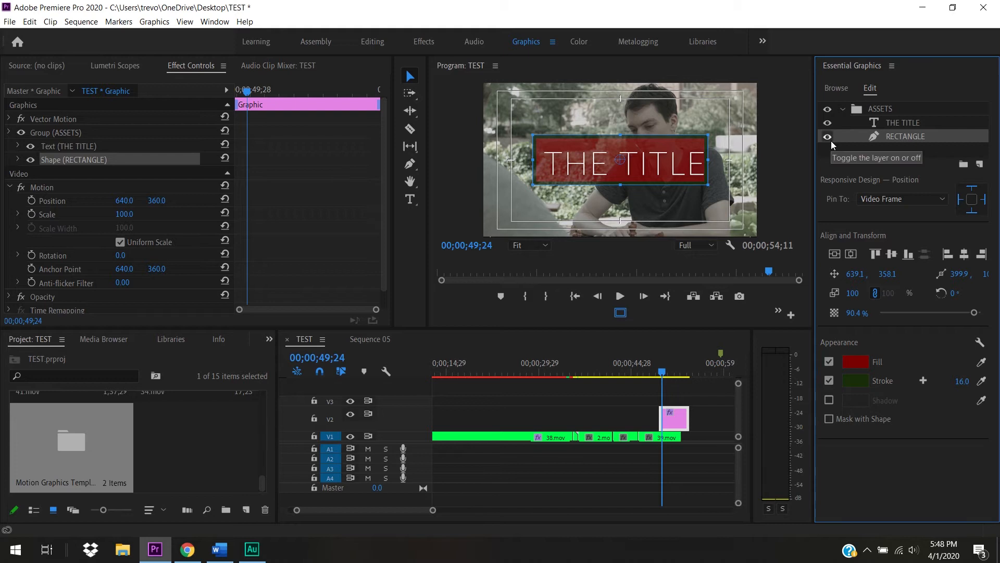
Step: Select the THE TITLE text layer and align it to horizontal and vertical centre
left_click(908, 122)
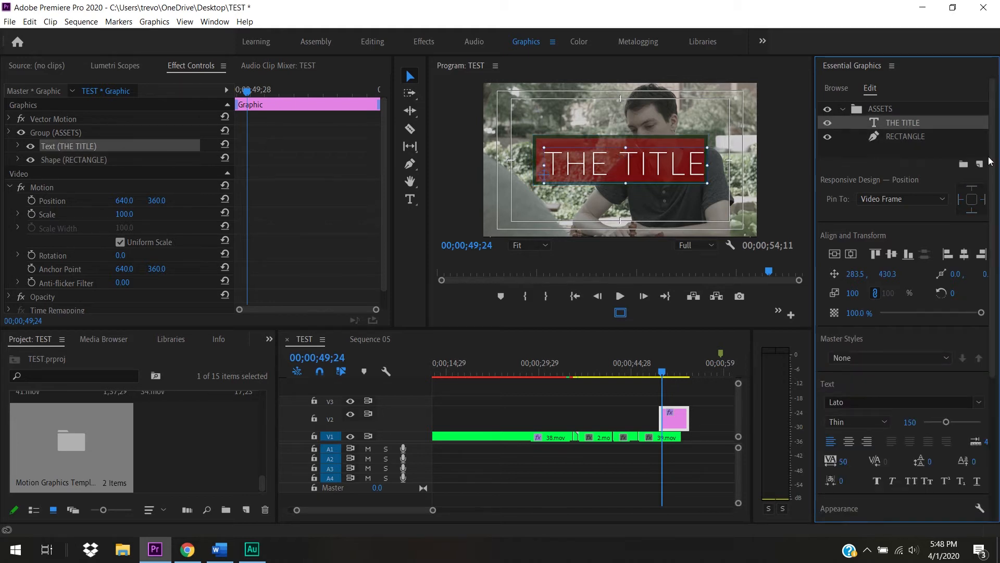
scroll(995, 164, "down", 1)
scroll(995, 165, "down", 2)
scroll(995, 165, "up", 3)
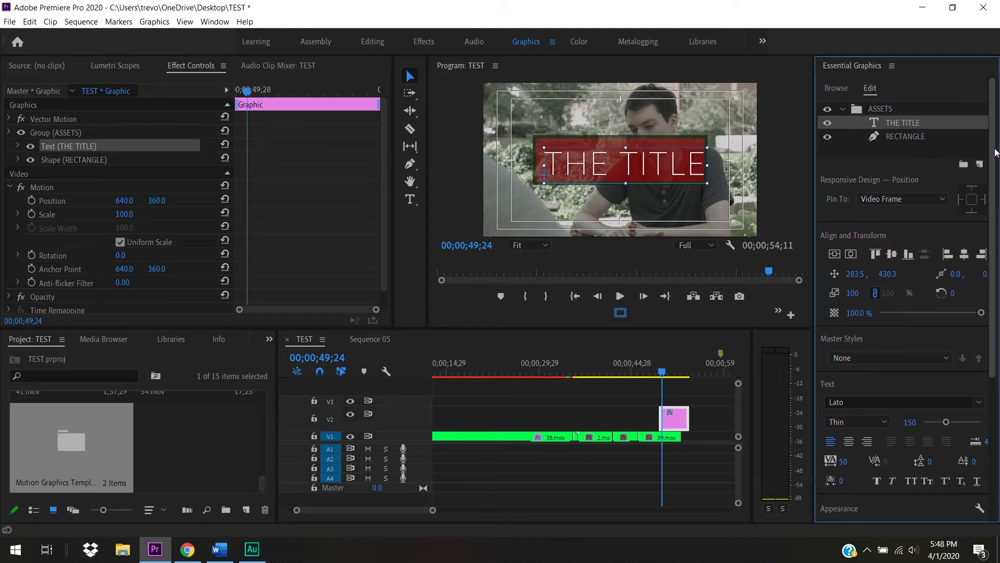
left_click(910, 136)
left_click(905, 121)
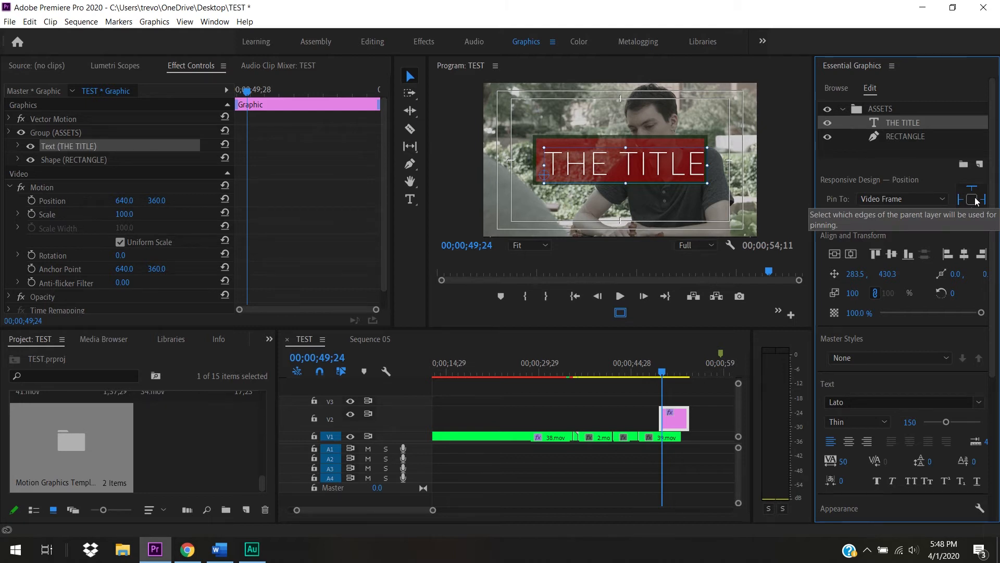
scroll(996, 198, "down", 2)
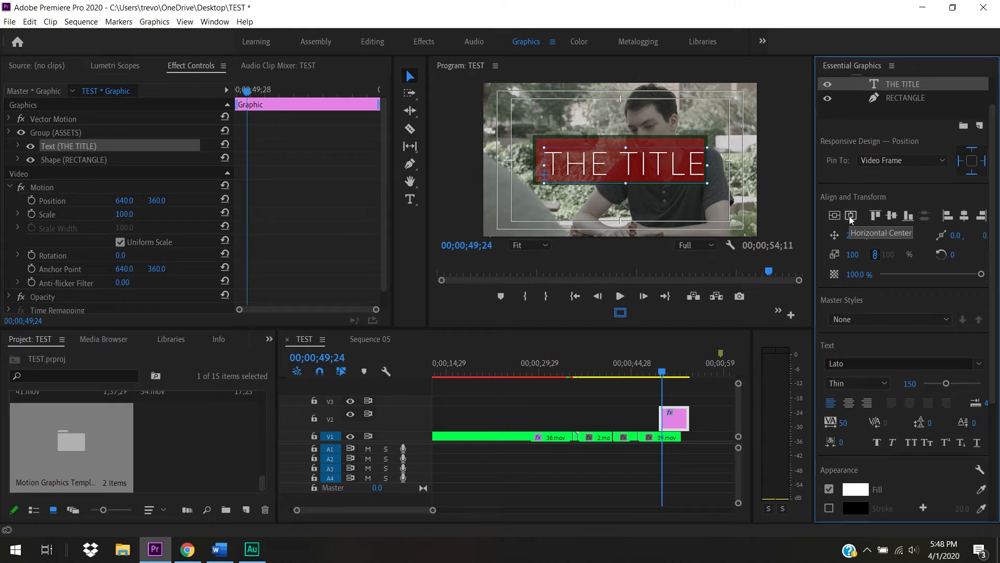
left_click(850, 216)
left_click(834, 215)
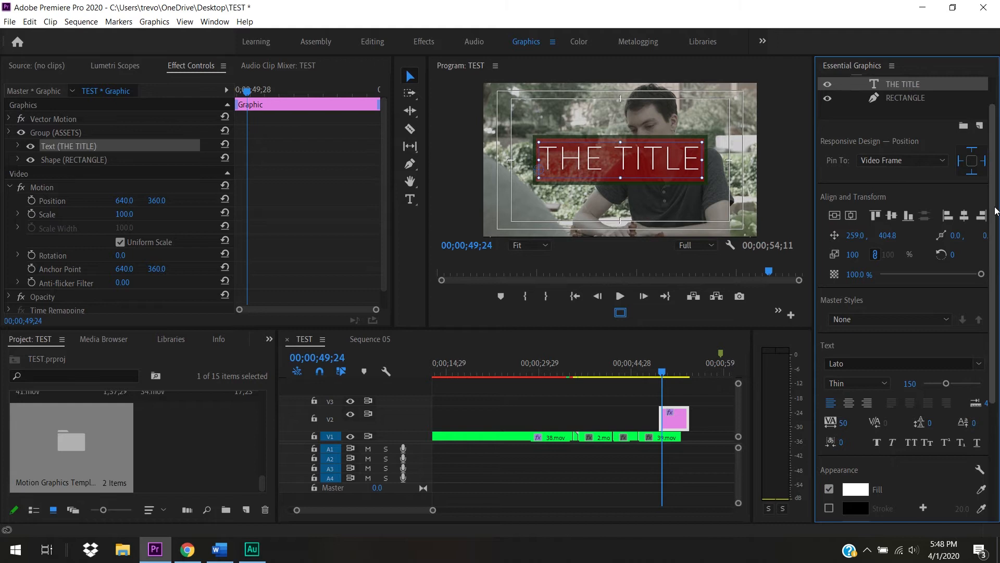
scroll(993, 214, "down", 2)
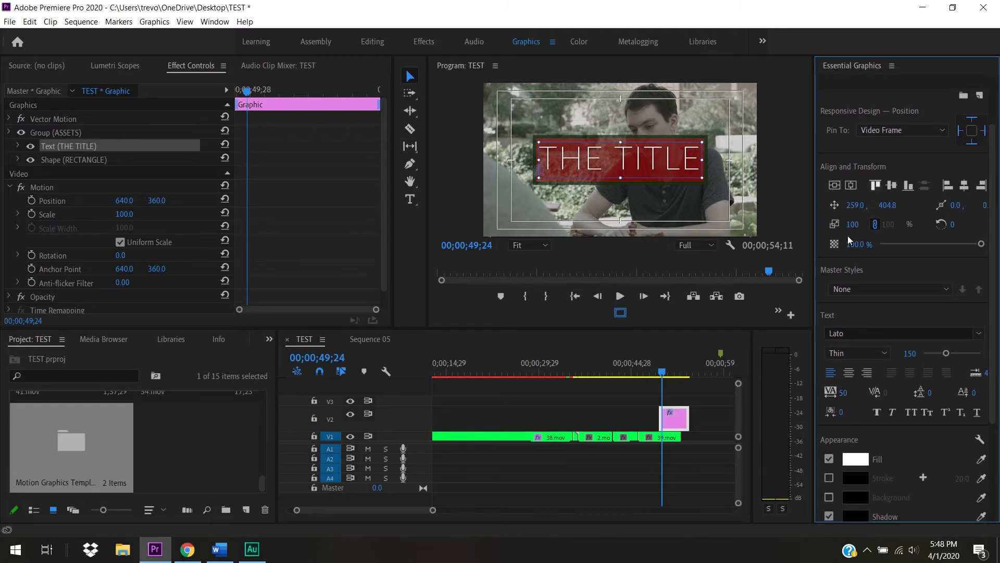
left_click_drag(993, 185, 998, 288)
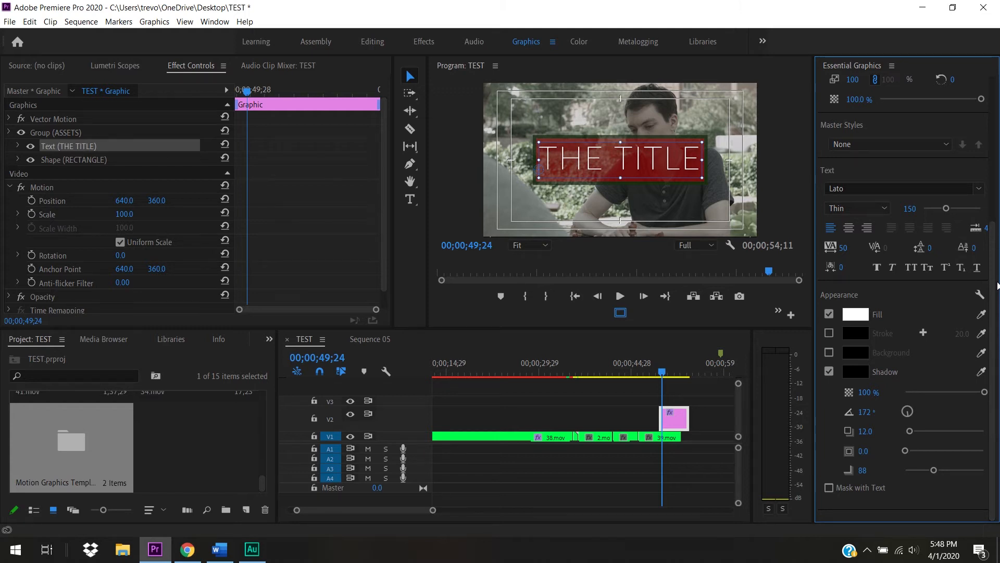
left_click(933, 147)
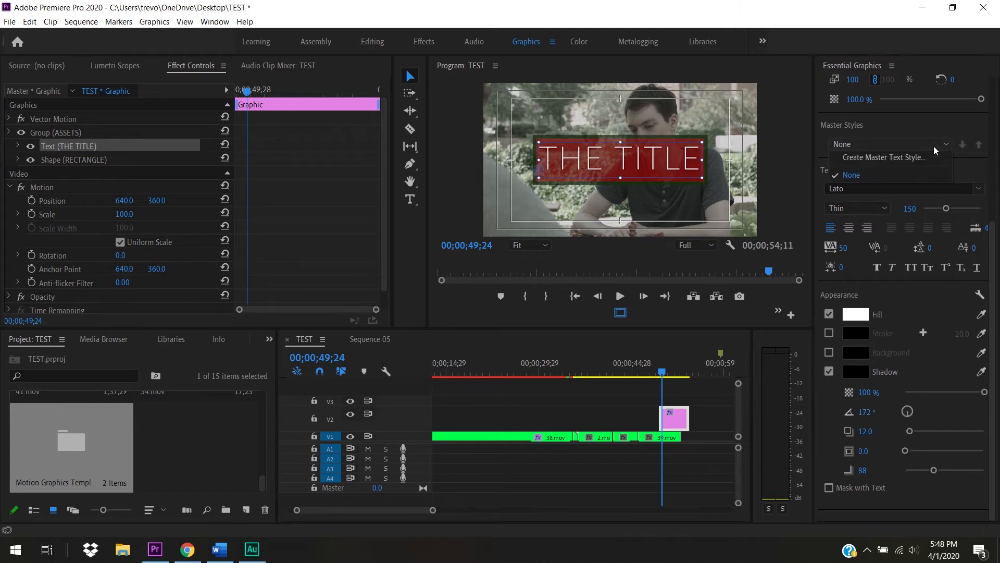
left_click(934, 146)
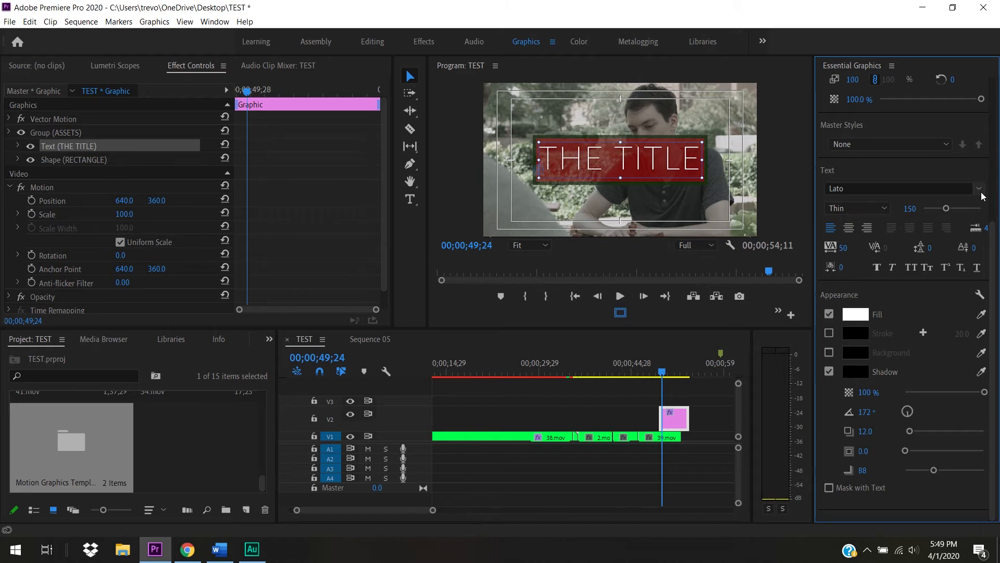
Step: Center-align THE TITLE's text and center the title horizontally in the frame
left_click(849, 229)
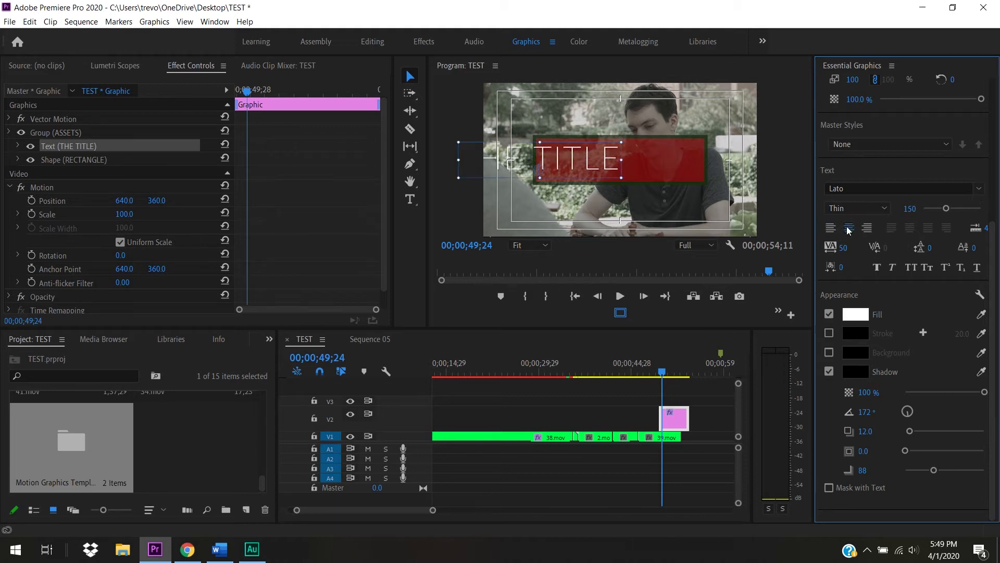
left_click(831, 229)
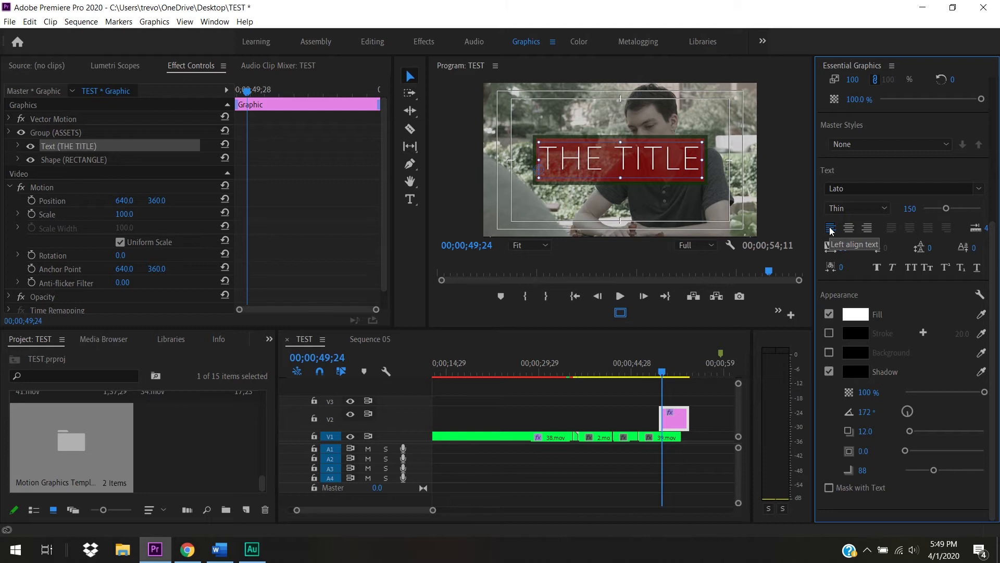
left_click(848, 229)
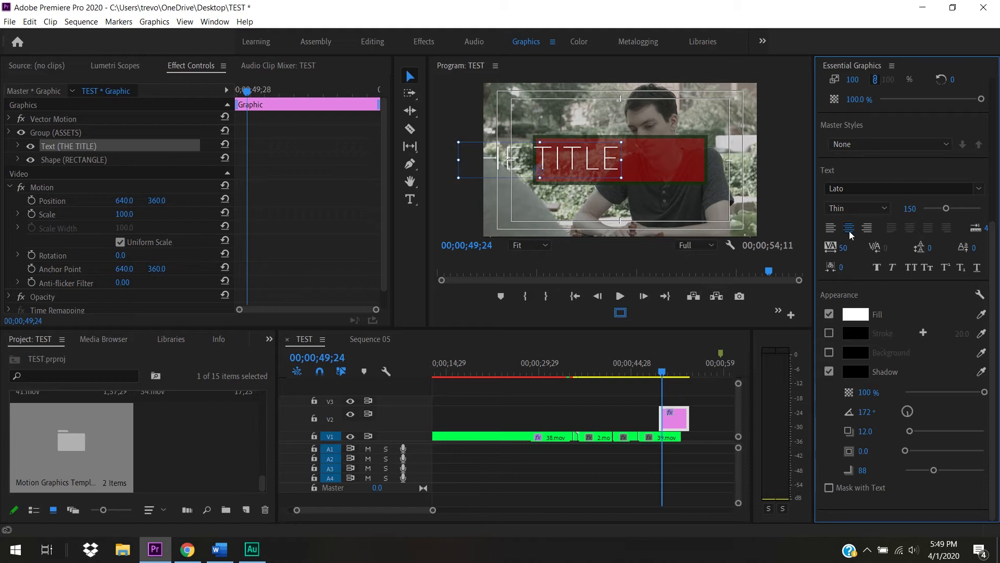
left_click_drag(995, 265, 995, 213)
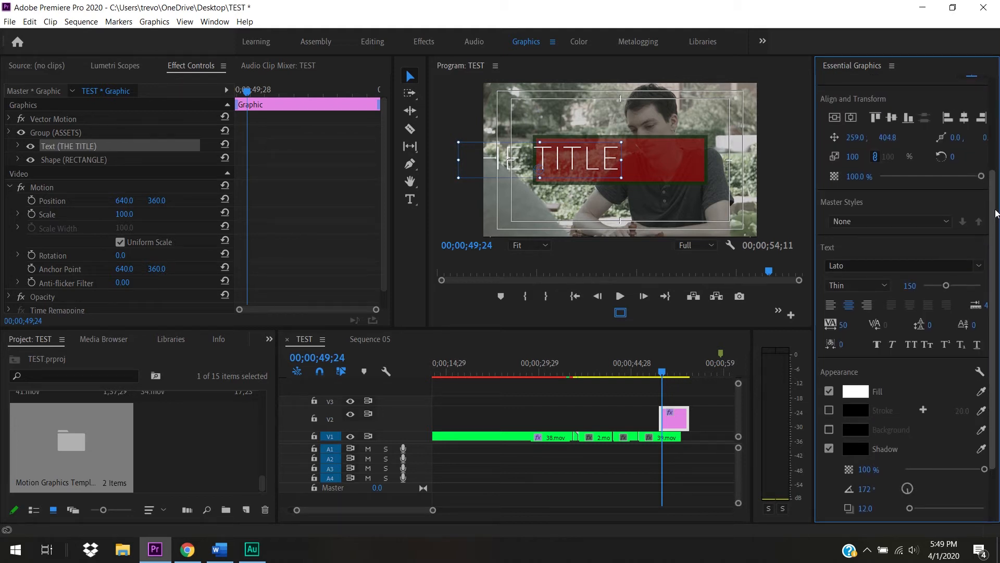
left_click(835, 119)
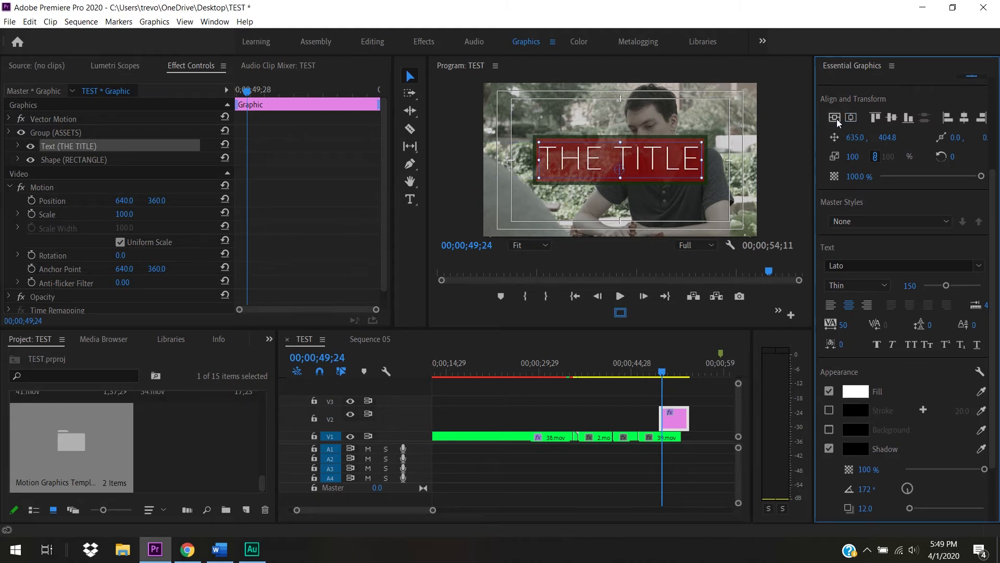
Step: Shrink the title's font size to 145
left_click_drag(995, 231, 996, 302)
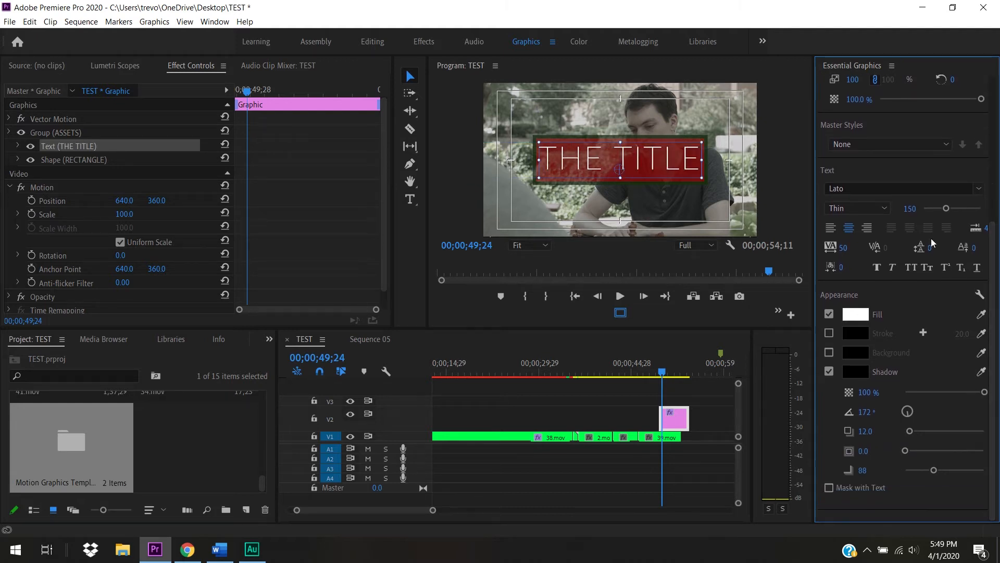
left_click_drag(946, 208, 943, 209)
left_click(908, 208)
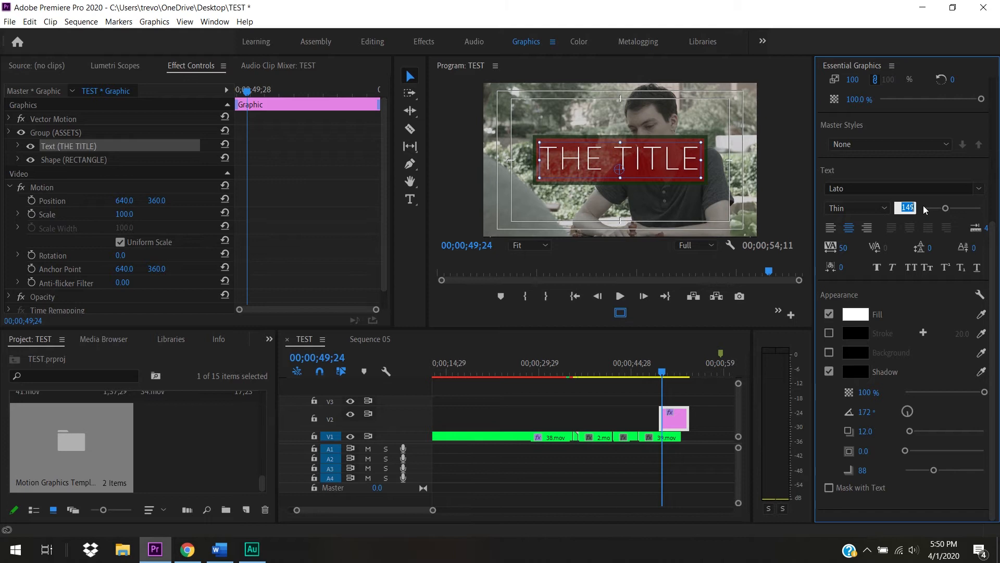
Step: Set the title's font size to 100, nudge it up, and widen tracking to 119
type("100")
key("Return")
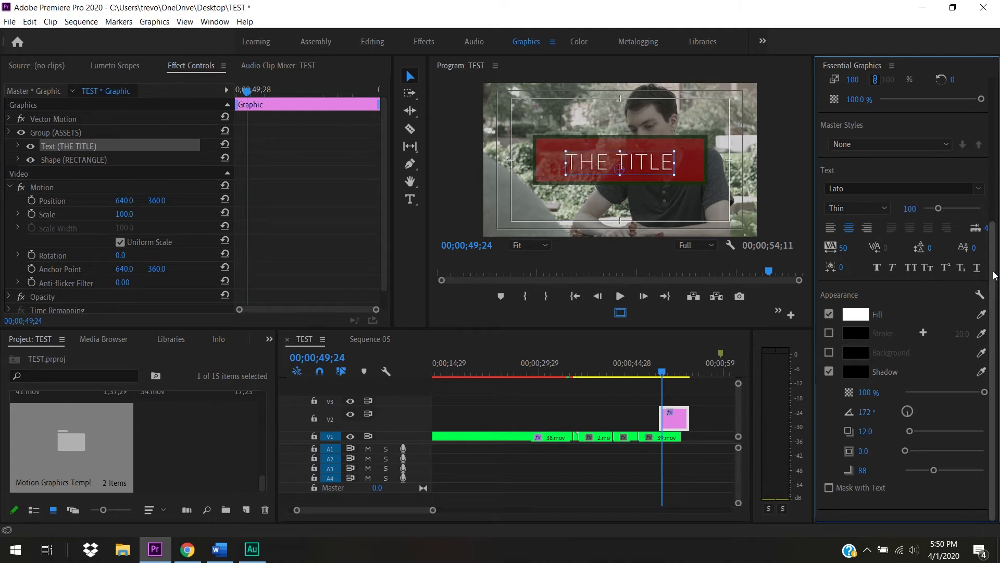
scroll(992, 193, "up", 3)
left_click_drag(620, 163, 621, 160)
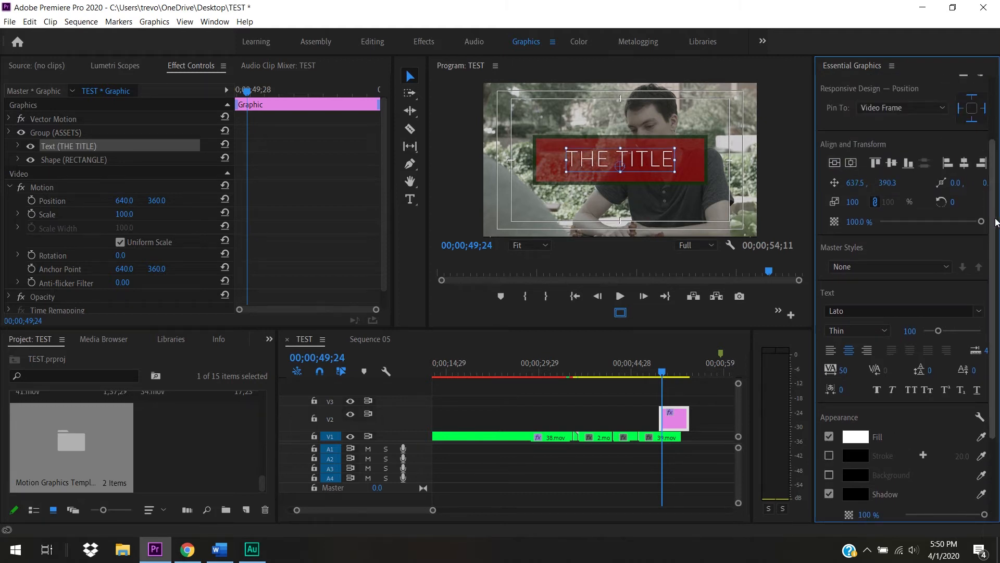
scroll(996, 218, "down", 5)
scroll(868, 281, "down", 1)
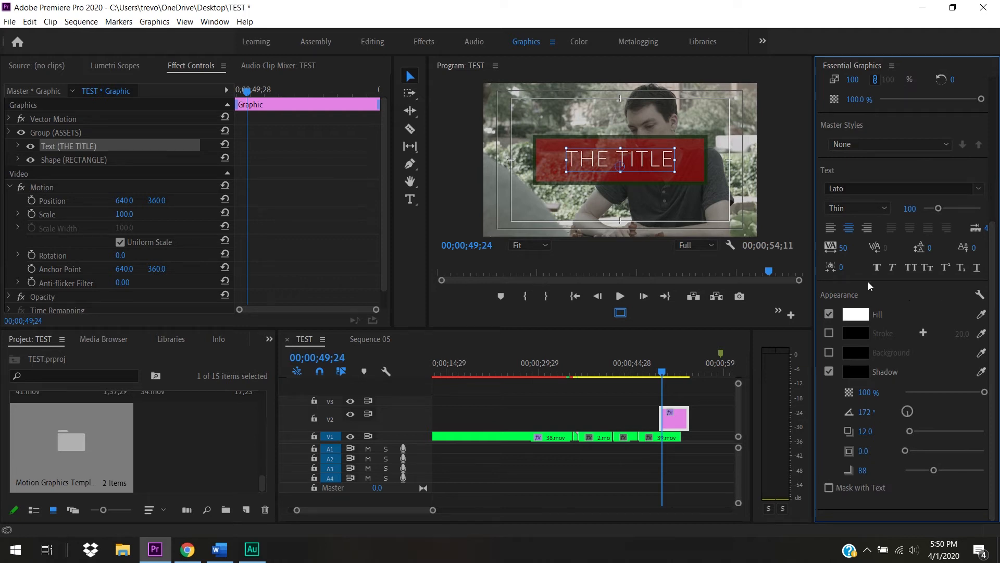
left_click_drag(841, 248, 880, 248)
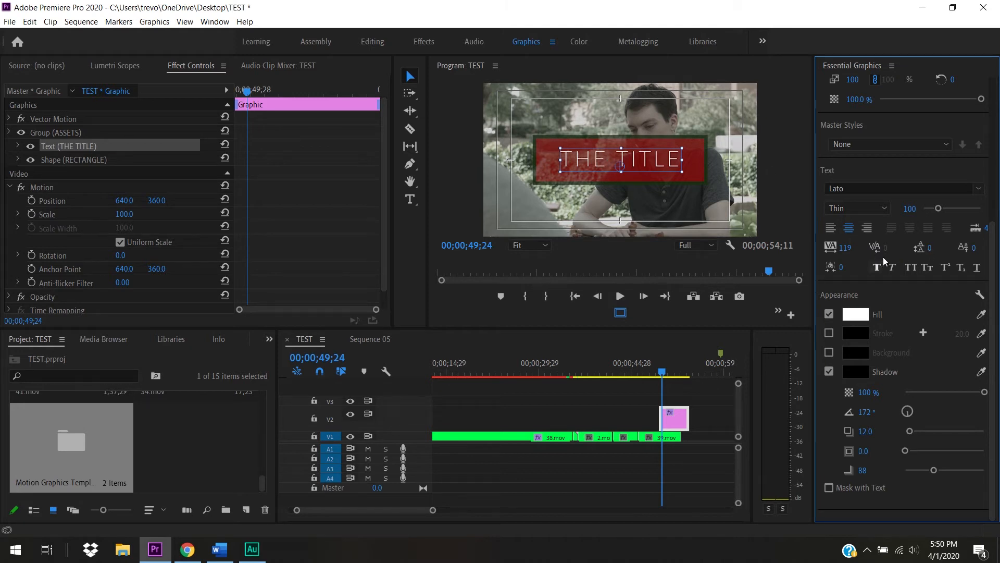
Step: Set the title's tsume to 17, previewing then removing Faux Bold, Faux Italic and All Caps
mouse_move(841, 267)
left_mouse_down()
mouse_move(881, 266)
mouse_move(853, 267)
left_mouse_up()
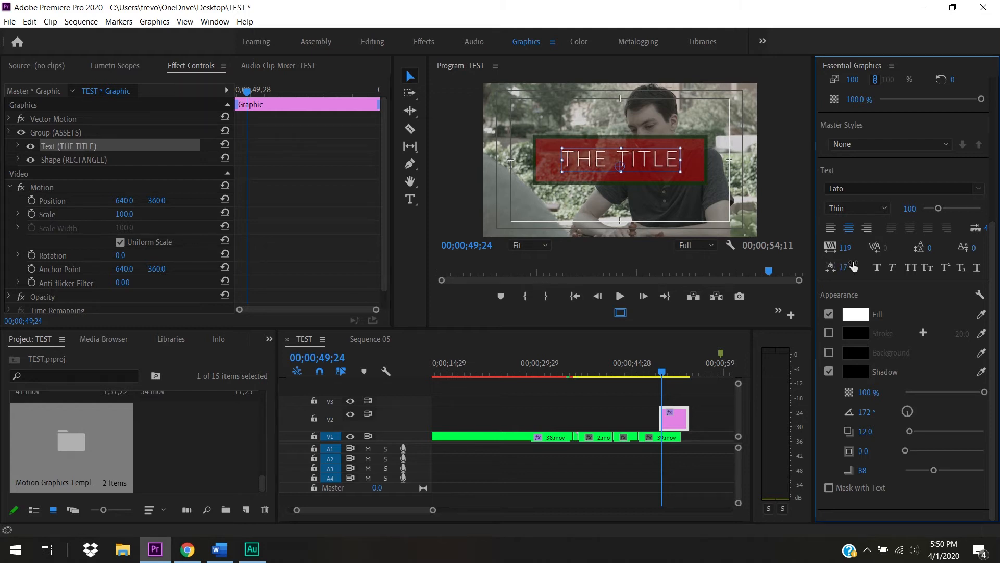
left_click(878, 268)
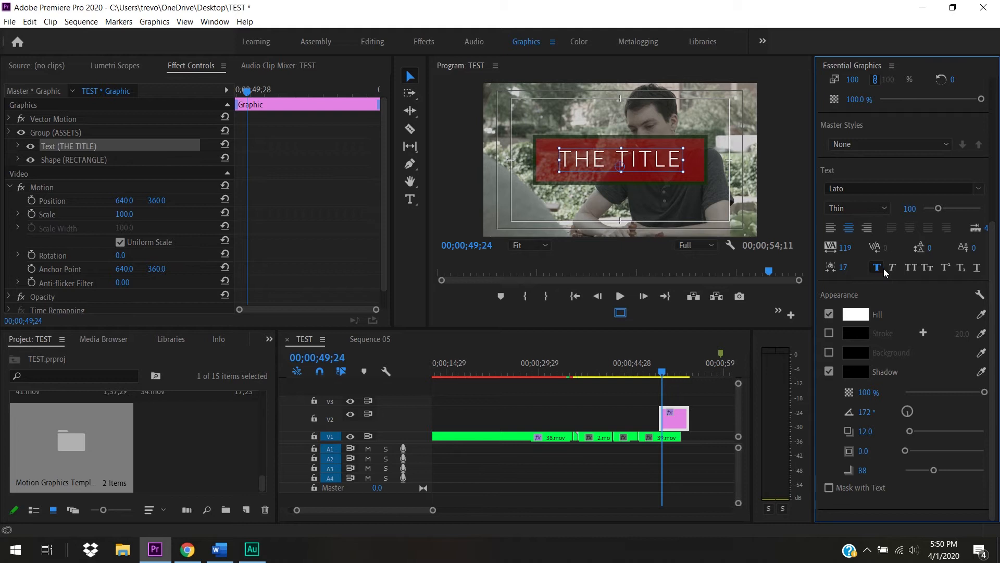
left_click(877, 268)
left_click(891, 269)
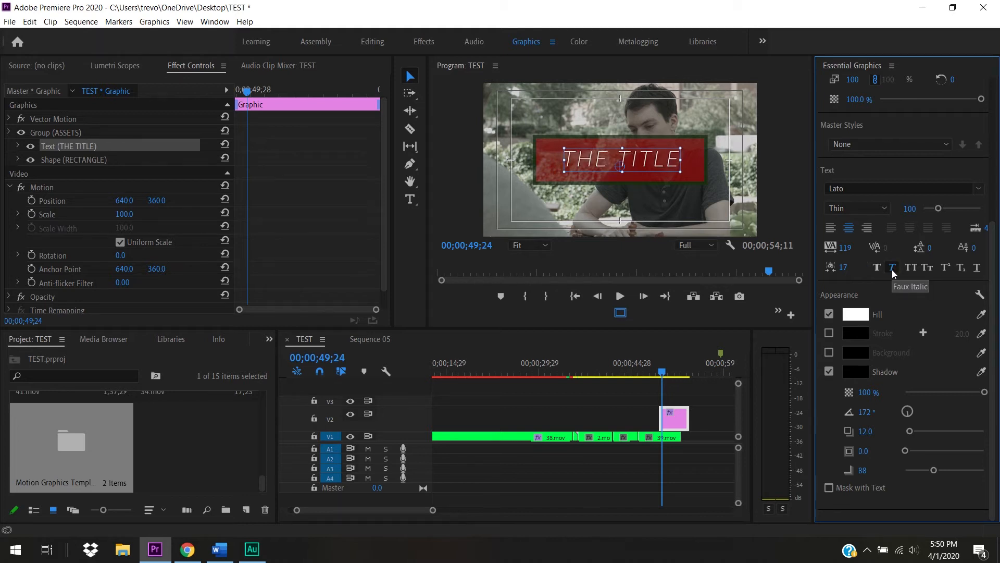
left_click(892, 269)
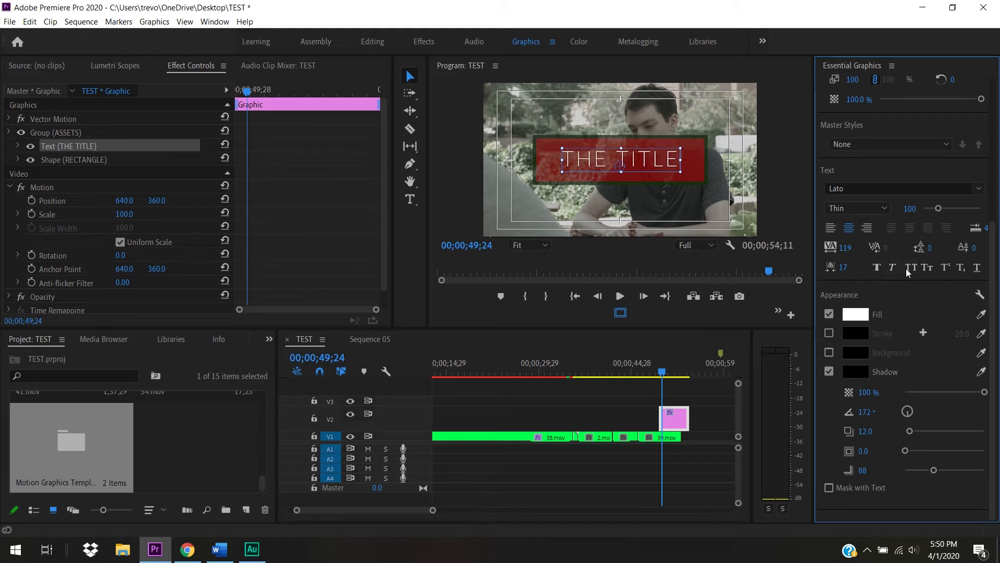
left_click(911, 271)
left_click(911, 271)
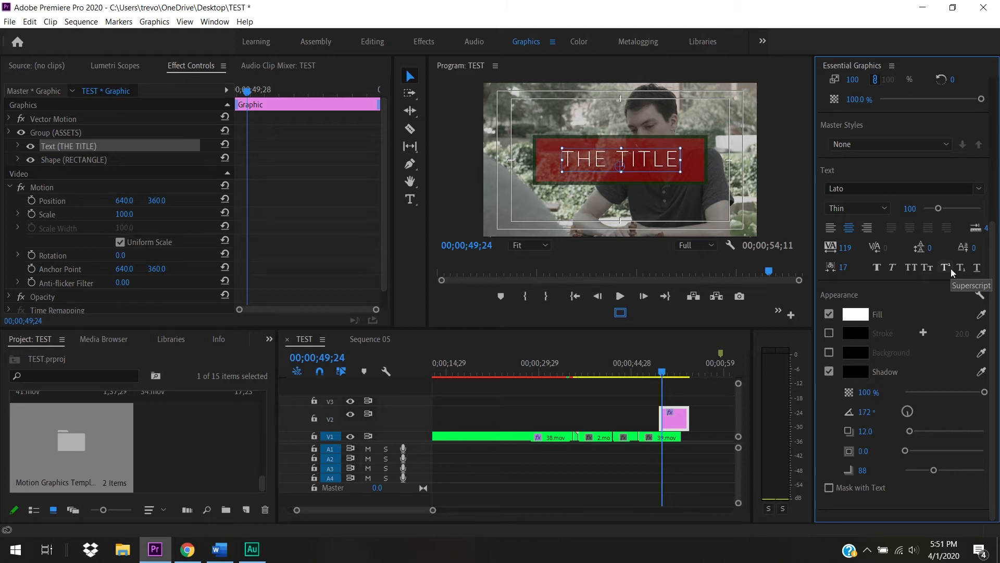
Step: Add a 2 to the title, test superscript on it, then delete it
double_click(673, 165)
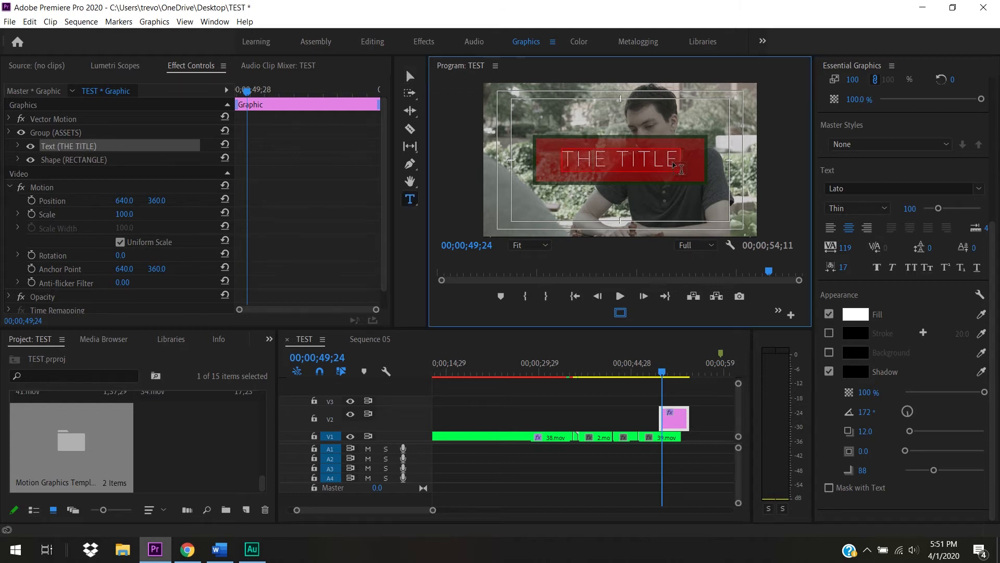
type("2")
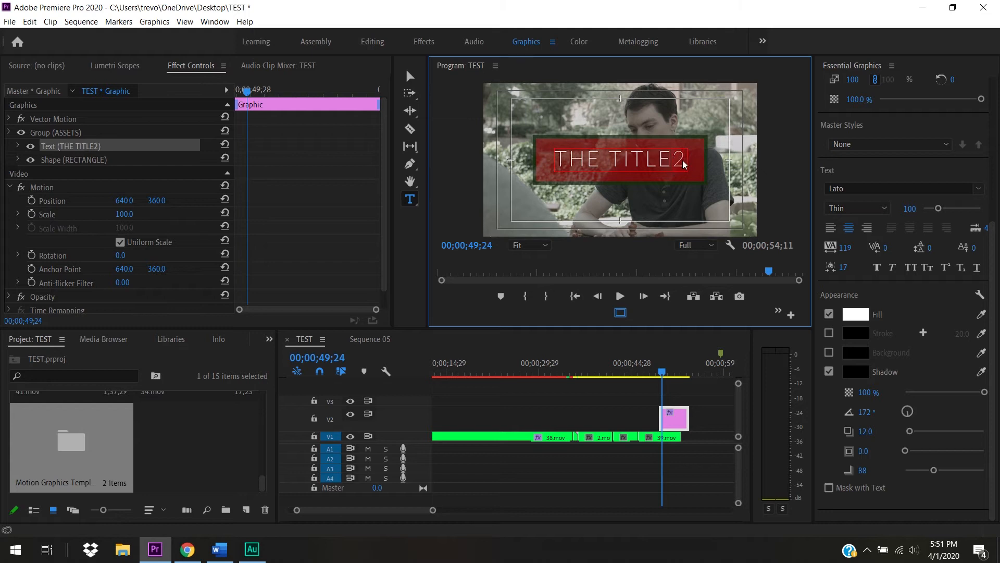
left_click(946, 268)
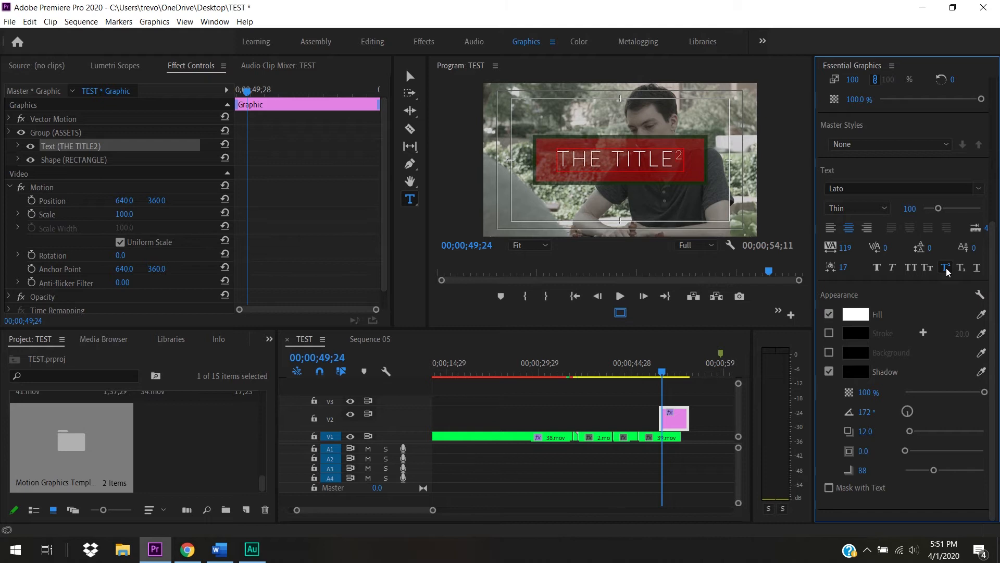
left_click(946, 268)
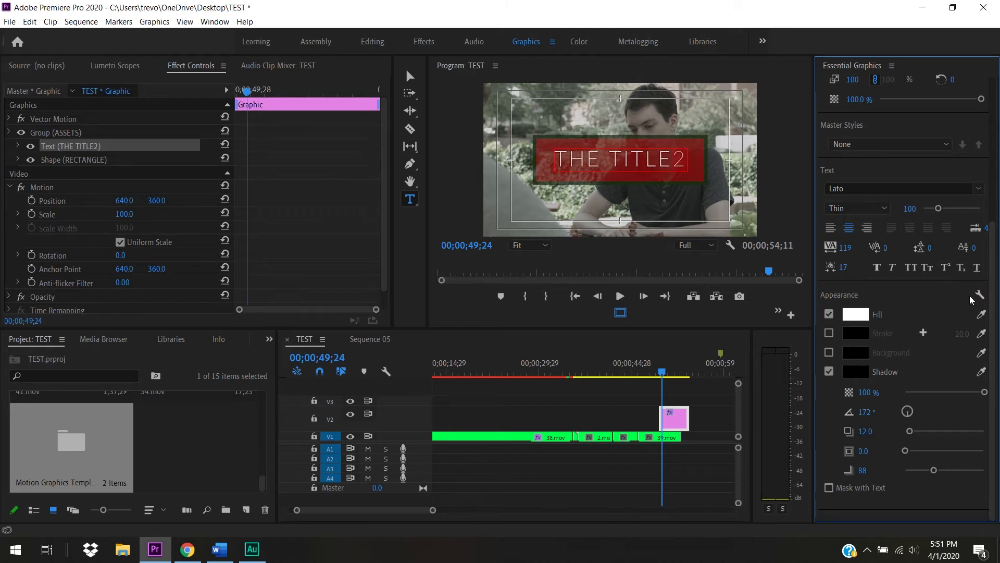
left_click(802, 213)
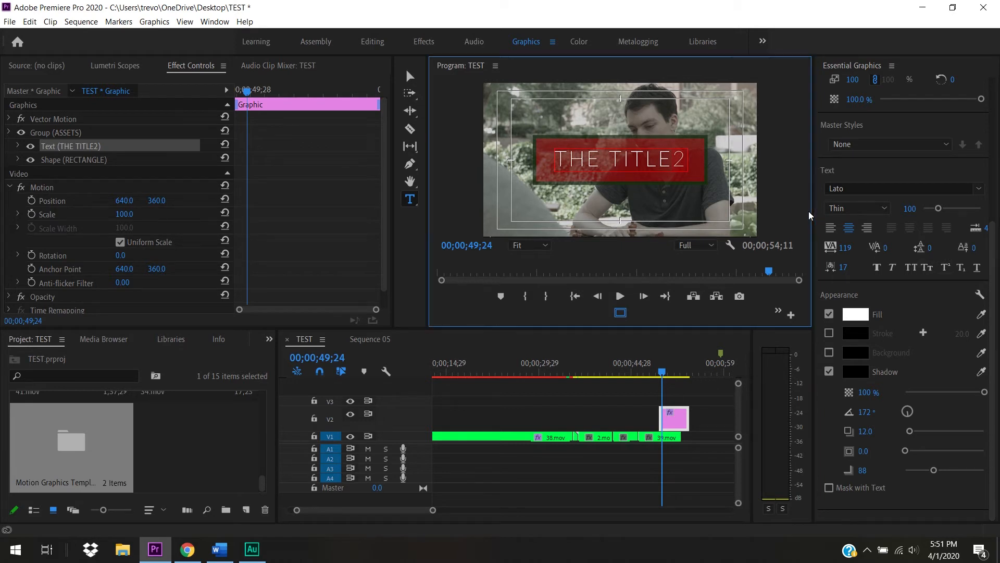
key("BackSpace")
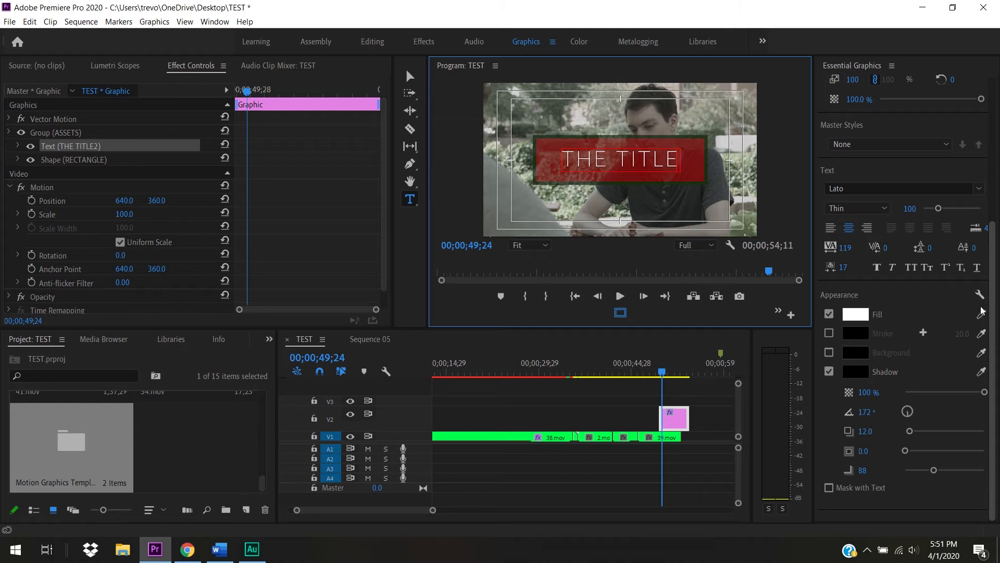
Step: Underline the title text and leave text editing
left_click(977, 267)
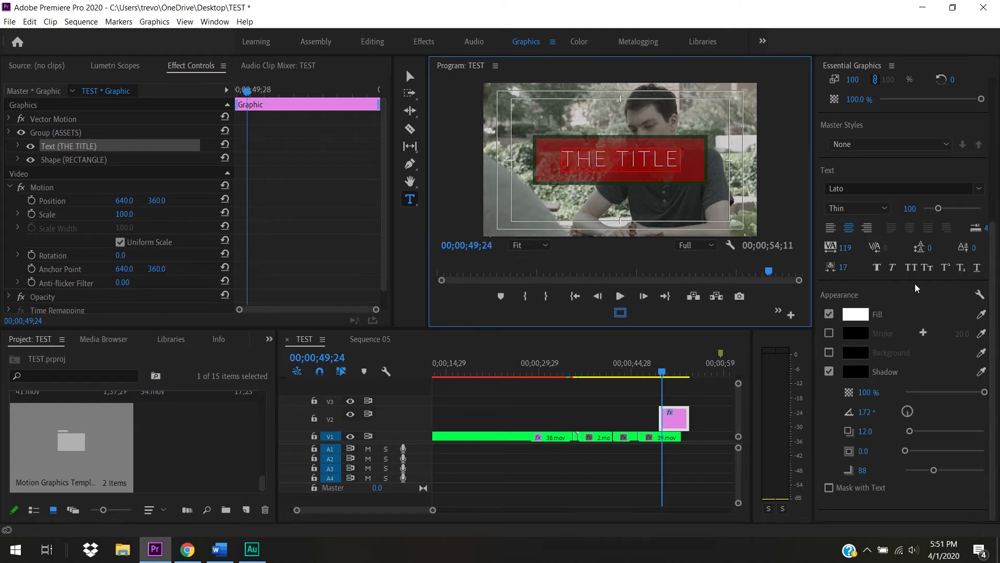
left_click(977, 267)
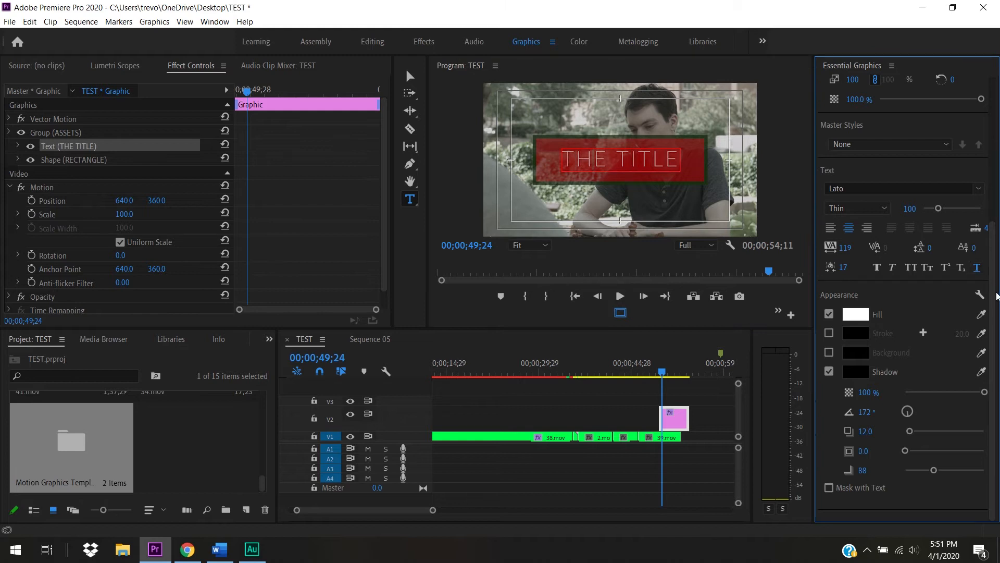
left_click(409, 76)
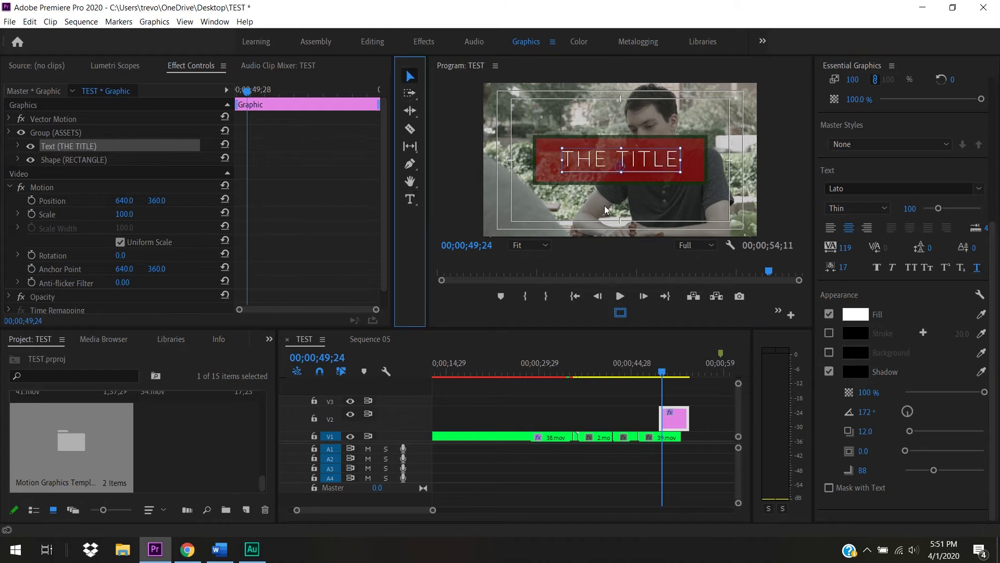
Step: Change the RECTANGLE's 16-wide outline colour from dark green to white (FFFFFF)
left_click(603, 189)
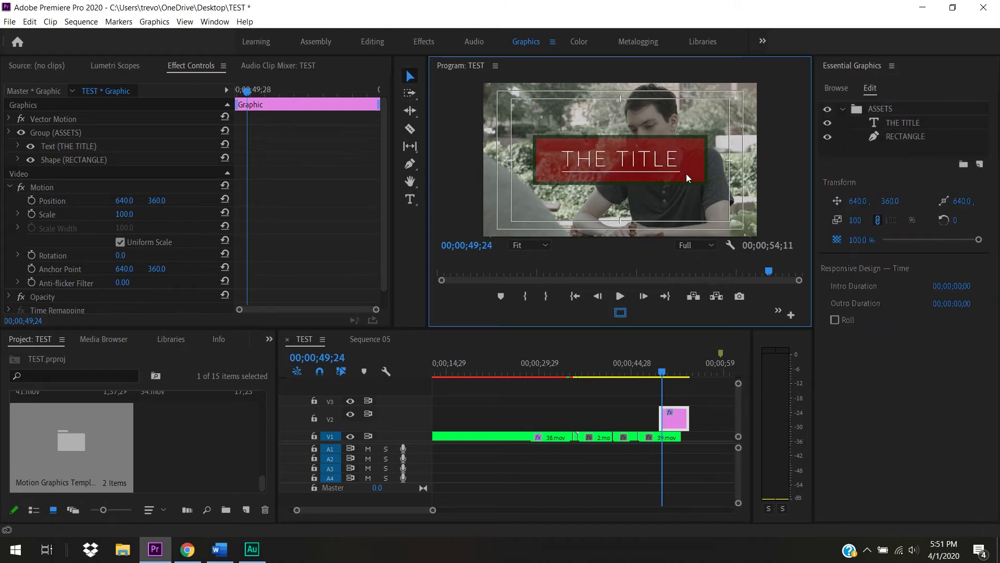
left_click(891, 121)
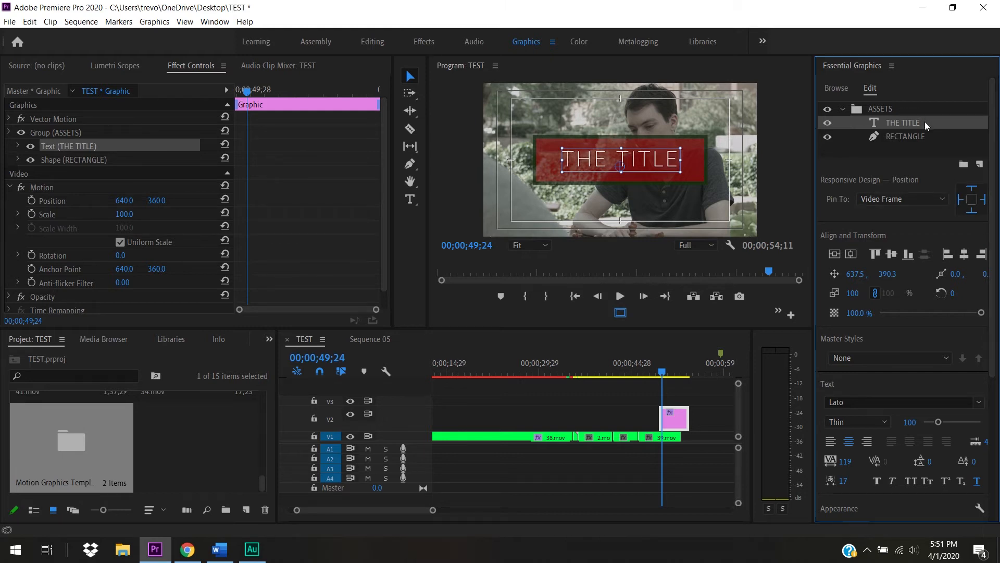
left_click(917, 137)
left_click(864, 383)
left_click_drag(467, 271, 238, 426)
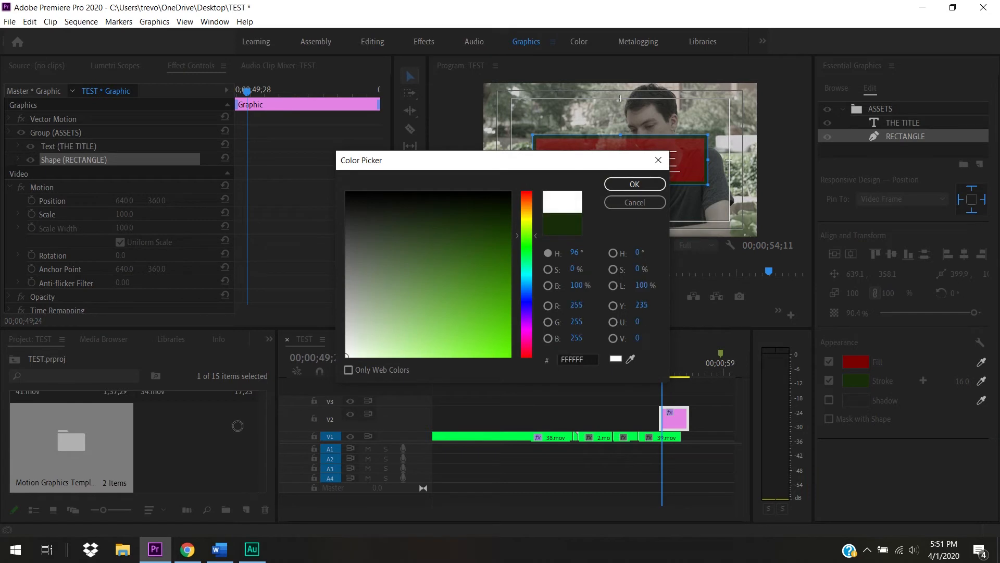
left_click(644, 184)
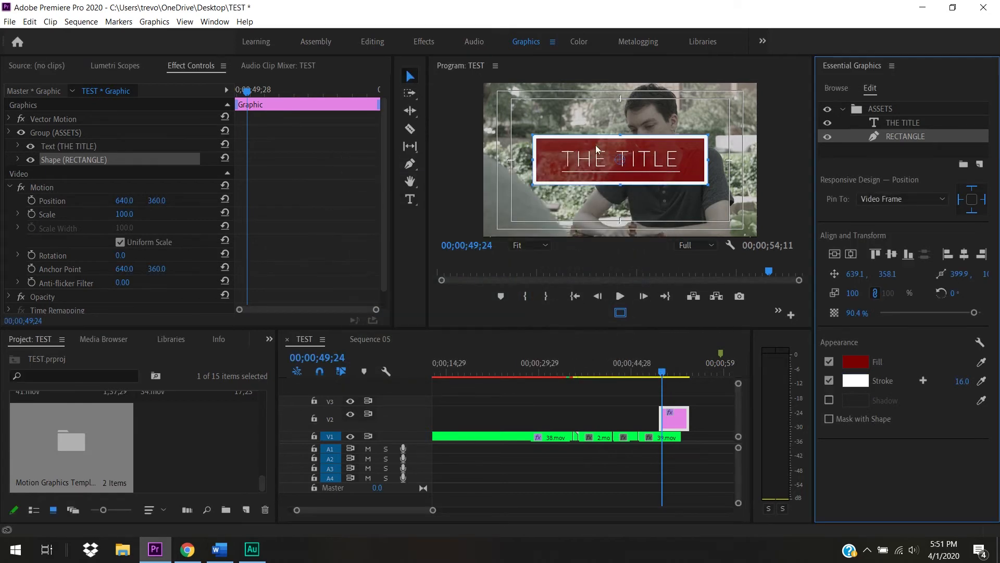
left_click(918, 122)
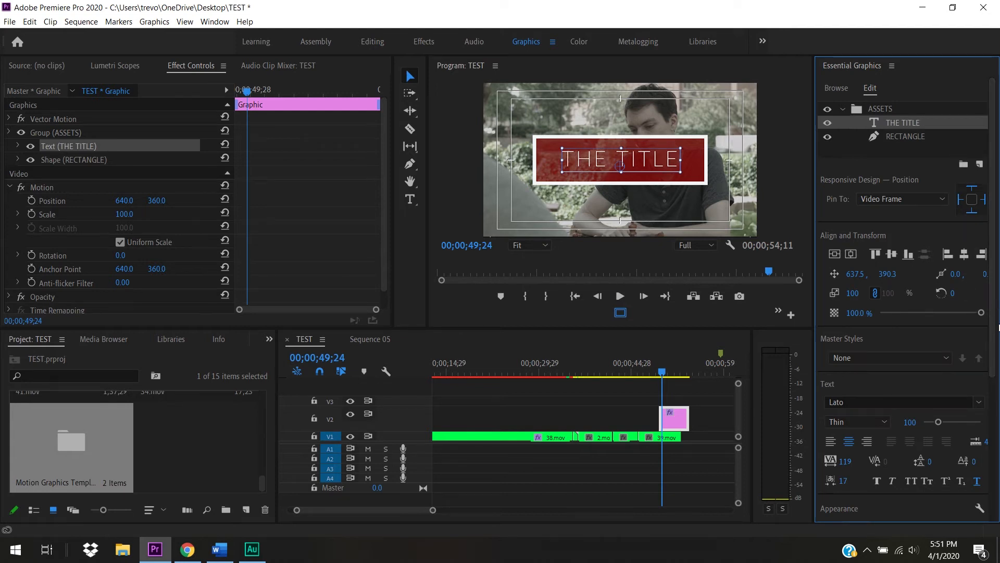
scroll(995, 323, "down", 3)
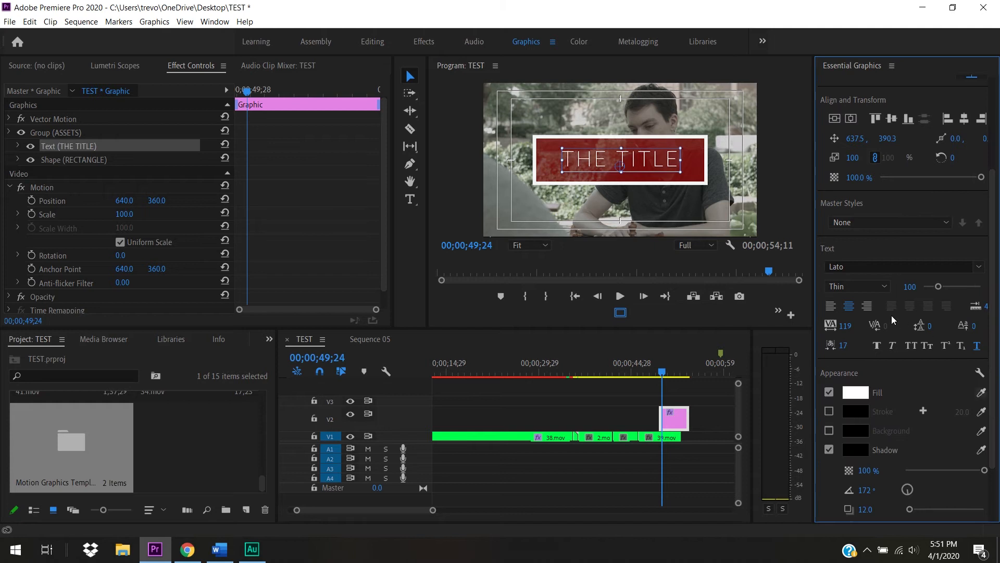
left_click(665, 165)
double_click(664, 165)
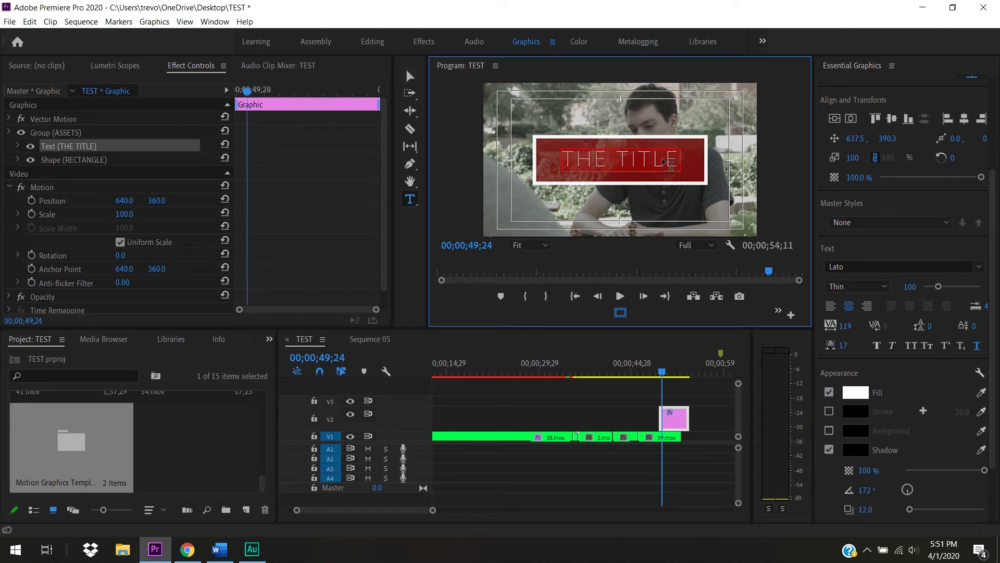
left_click(980, 267)
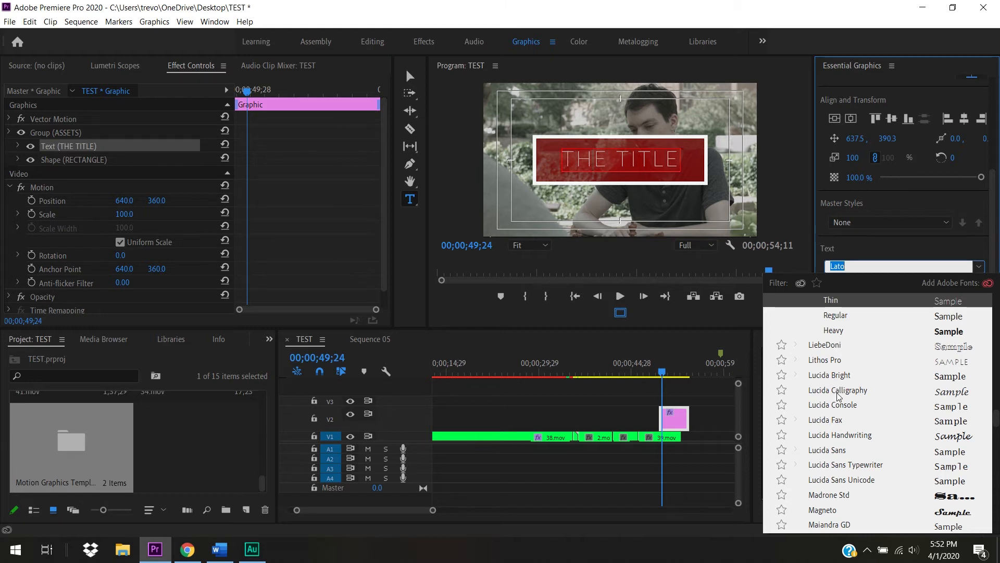
left_click(834, 376)
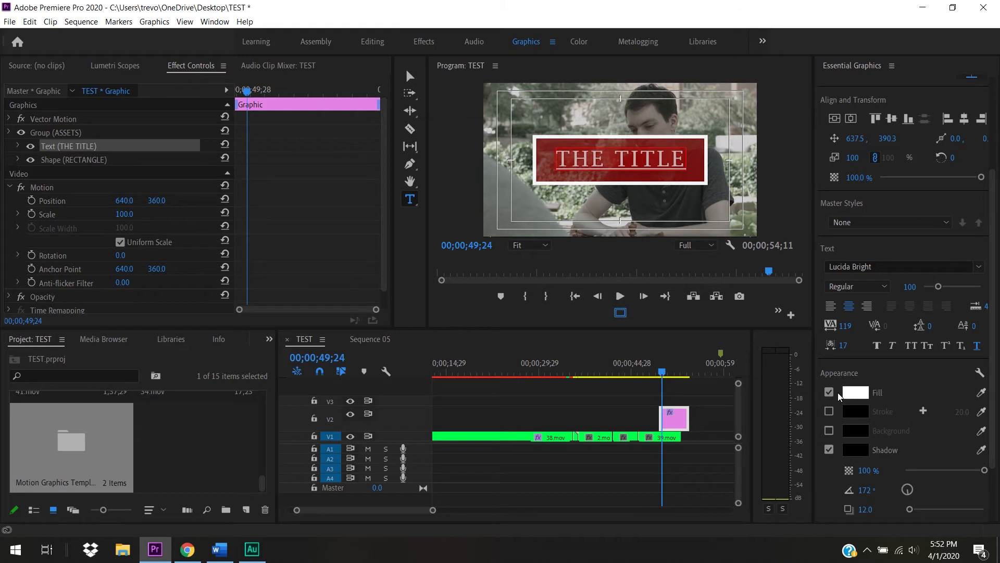
key("ctrl+z")
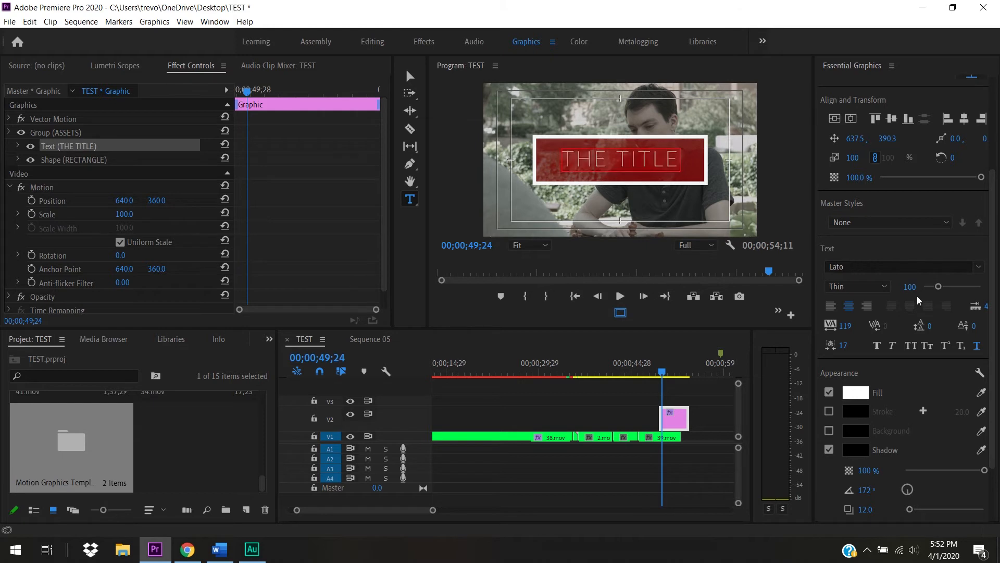
left_click(881, 290)
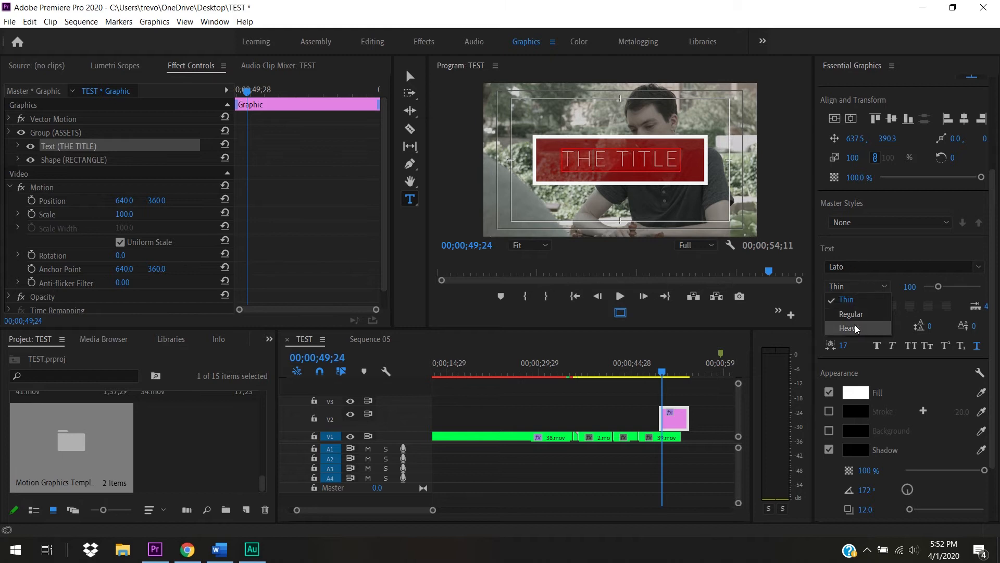
left_click(860, 295)
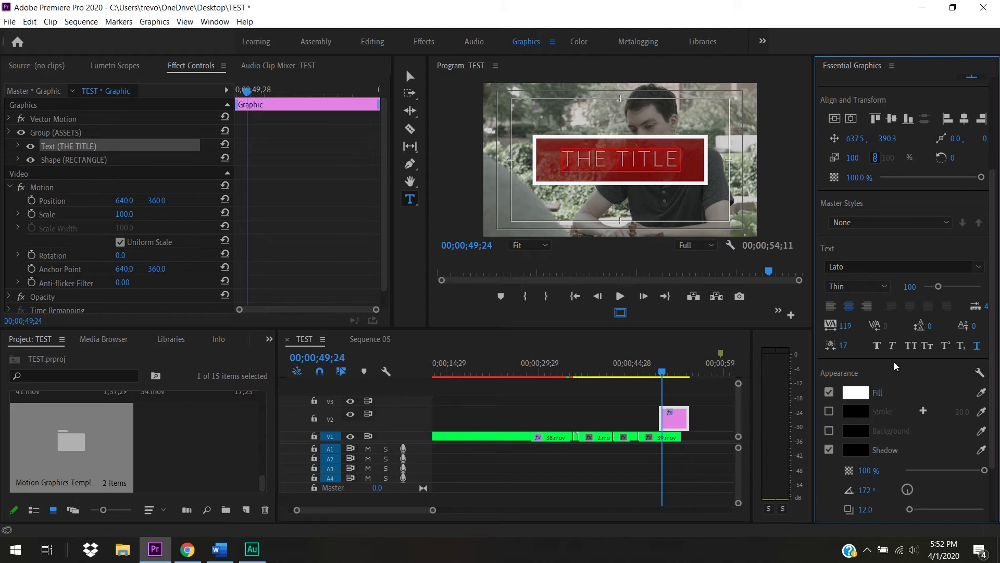
scroll(994, 214, "down", 3)
key("Escape")
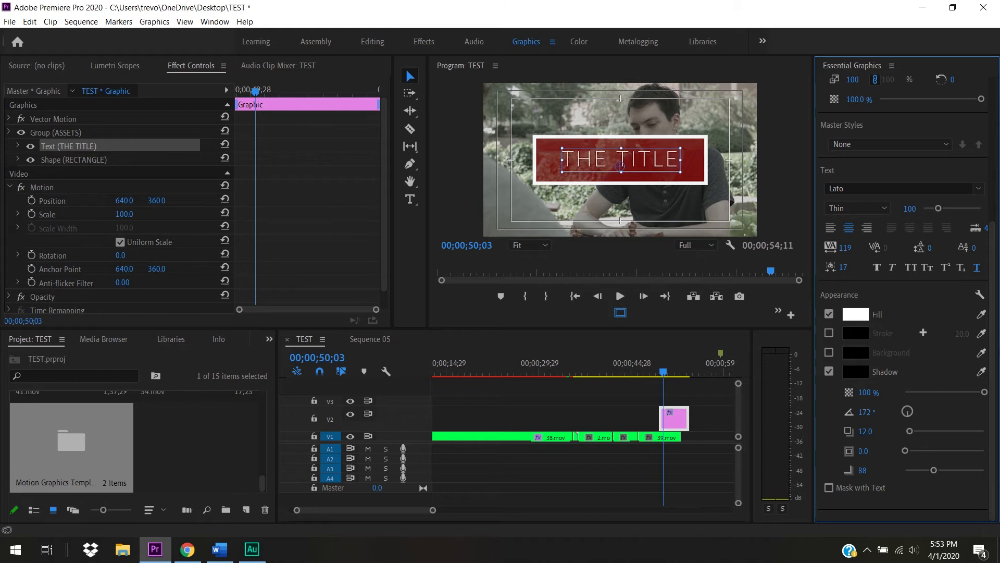
scroll(986, 115, "up", 8)
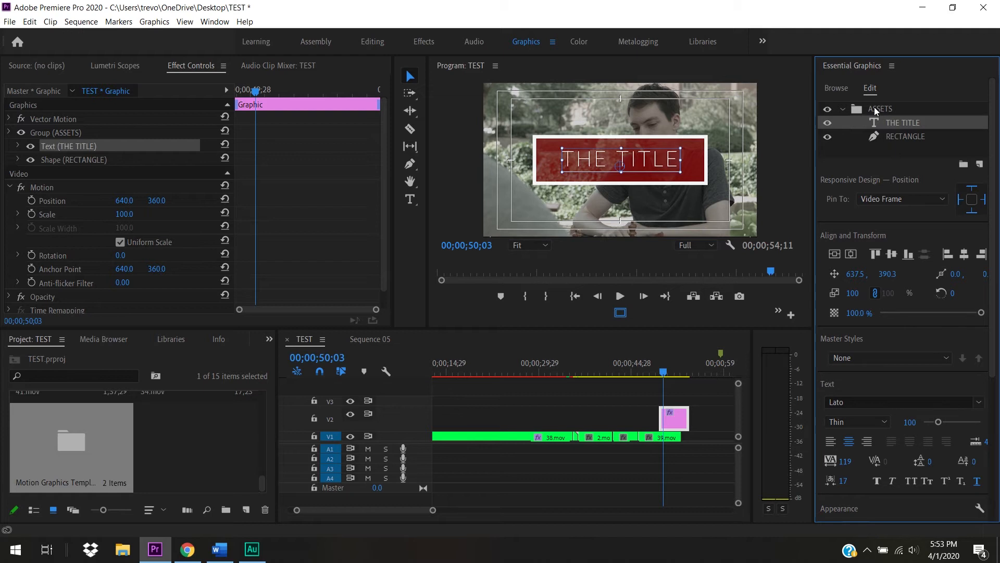
left_click(874, 110)
left_click(715, 418)
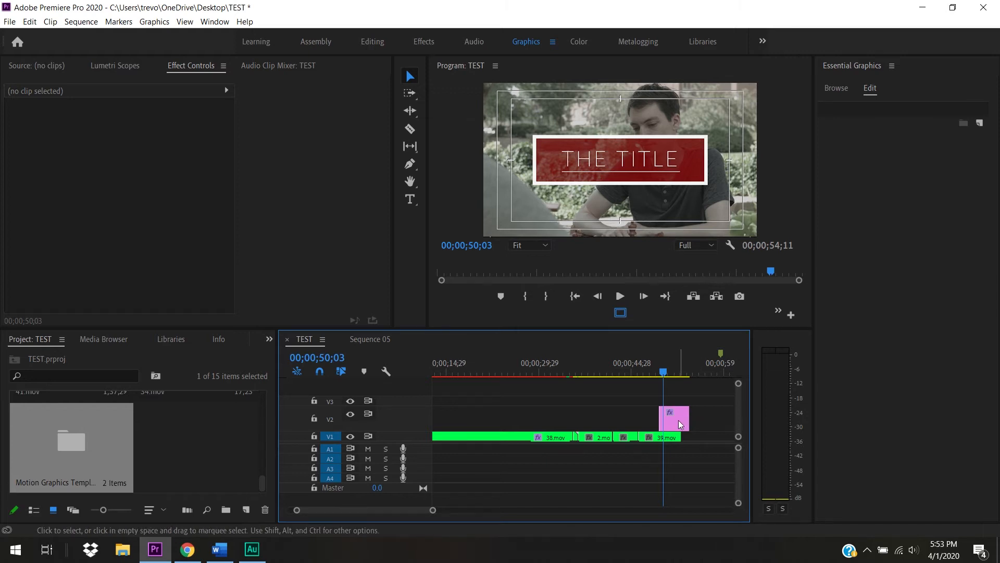
Step: Tick Roll for the V2 graphic clip and untick Start Offscreen and End Offscreen
left_click(678, 420)
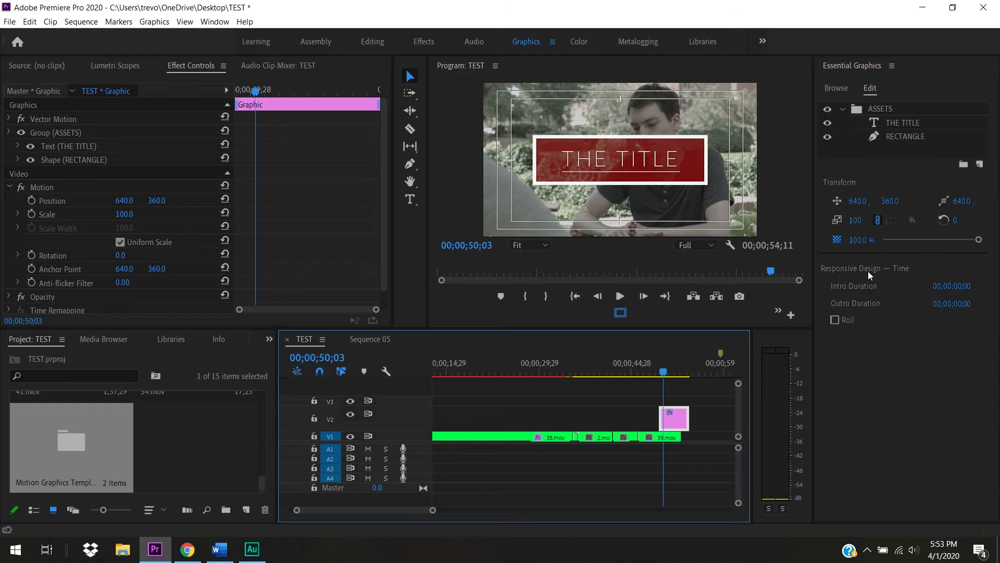
left_click(837, 320)
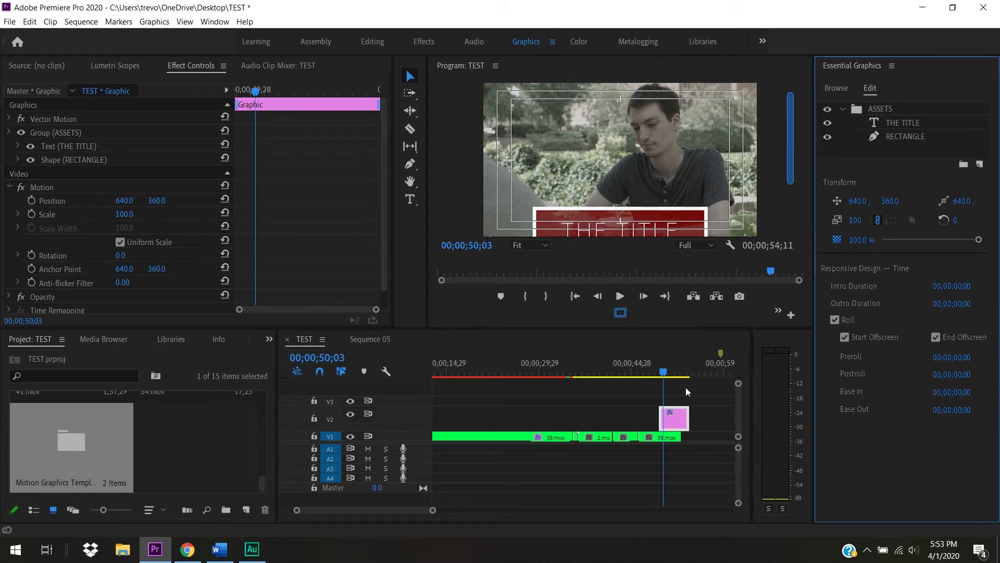
mouse_move(663, 373)
left_mouse_down()
mouse_move(689, 375)
mouse_move(669, 376)
left_mouse_up()
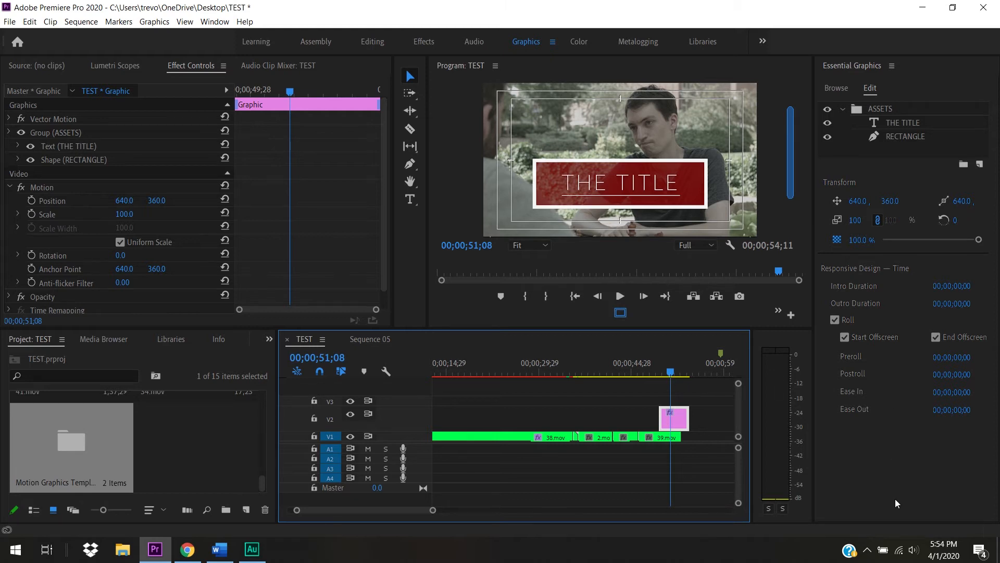
left_click(858, 338)
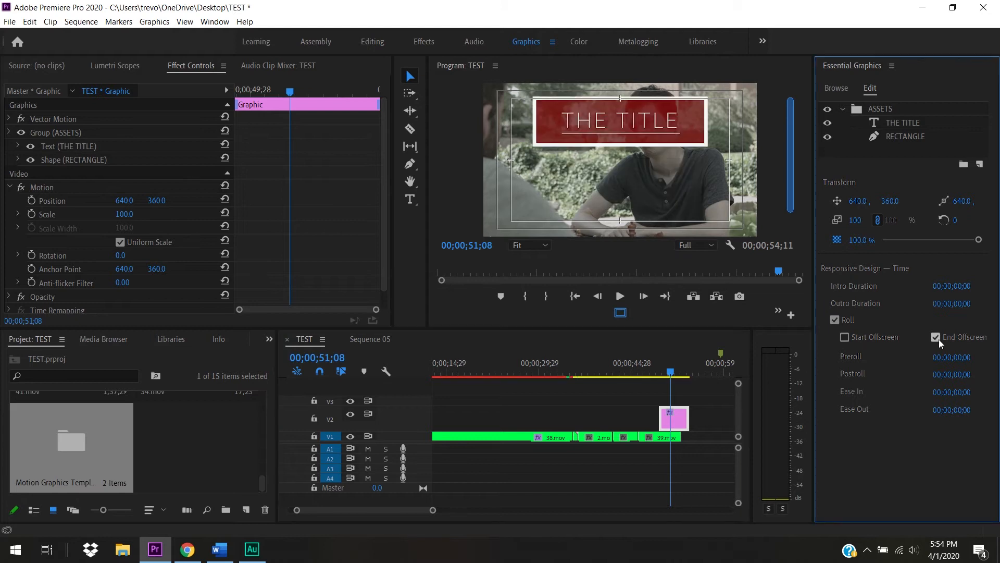
left_click(938, 339)
left_click(656, 374)
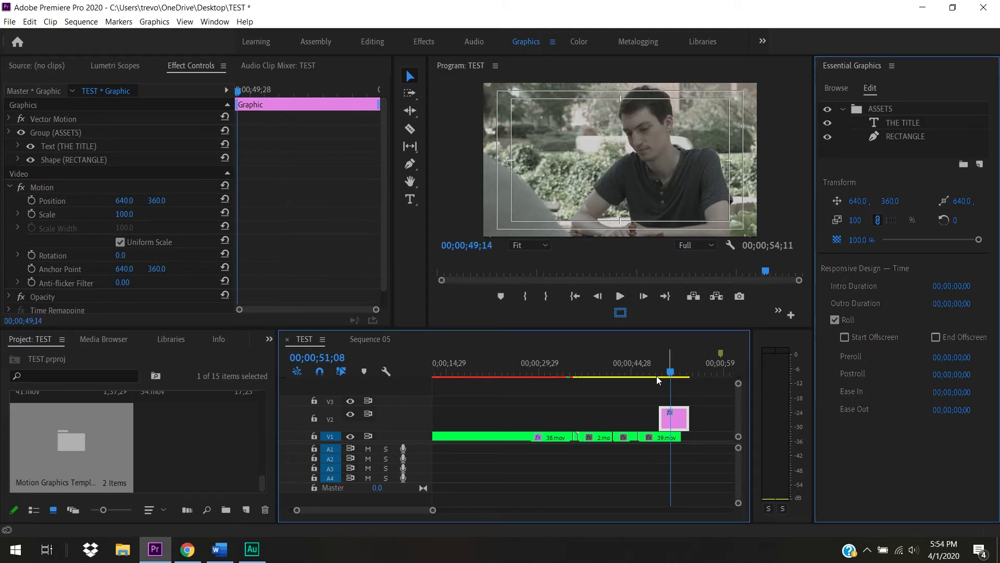
Step: Turn End Offscreen back on for the roll and preview the title rolling in
left_click(665, 376)
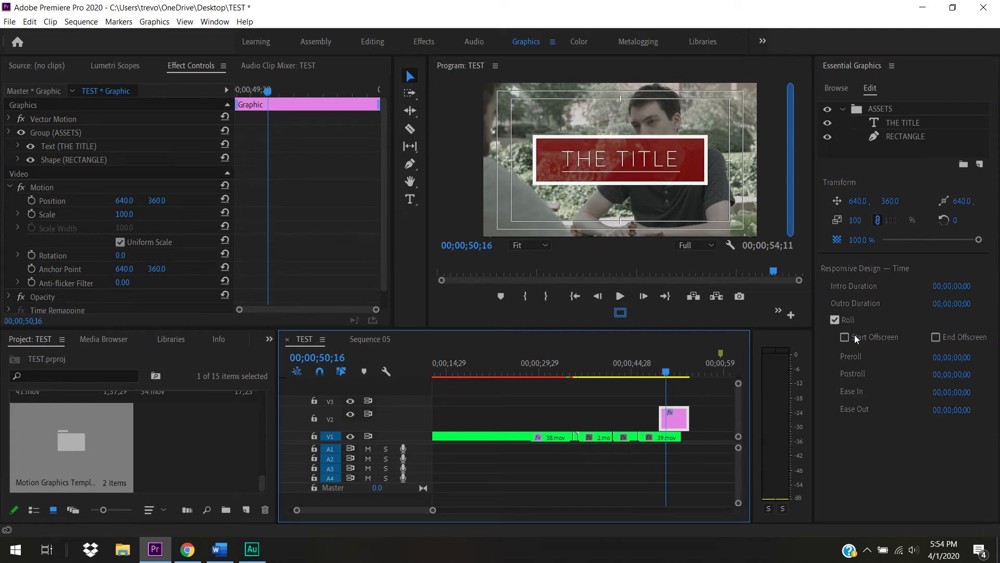
left_click(941, 336)
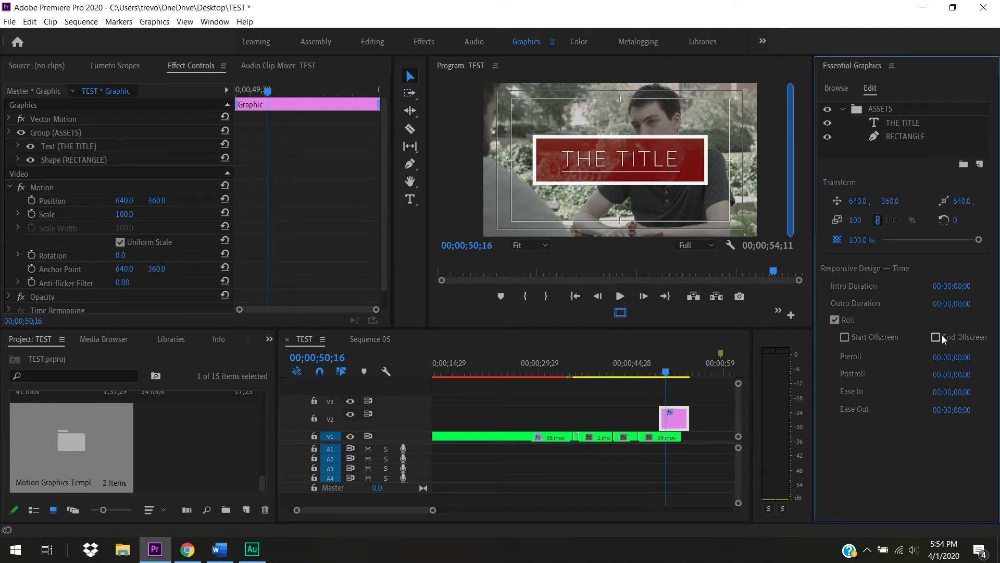
left_click(654, 374)
key("space")
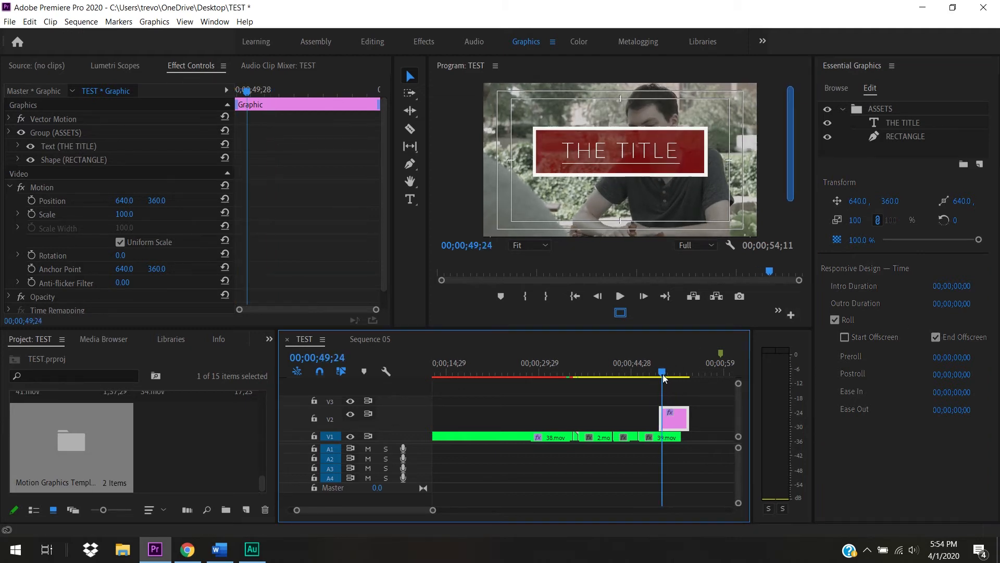
Step: Drag THE TITLE clip on V2 far left toward 00;00;18
left_click(696, 375)
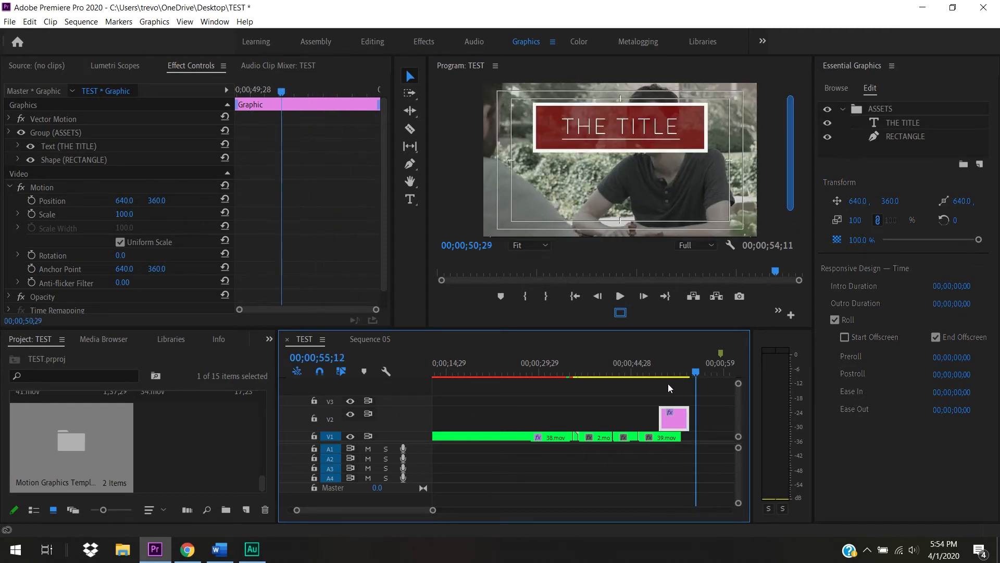
left_click(661, 384)
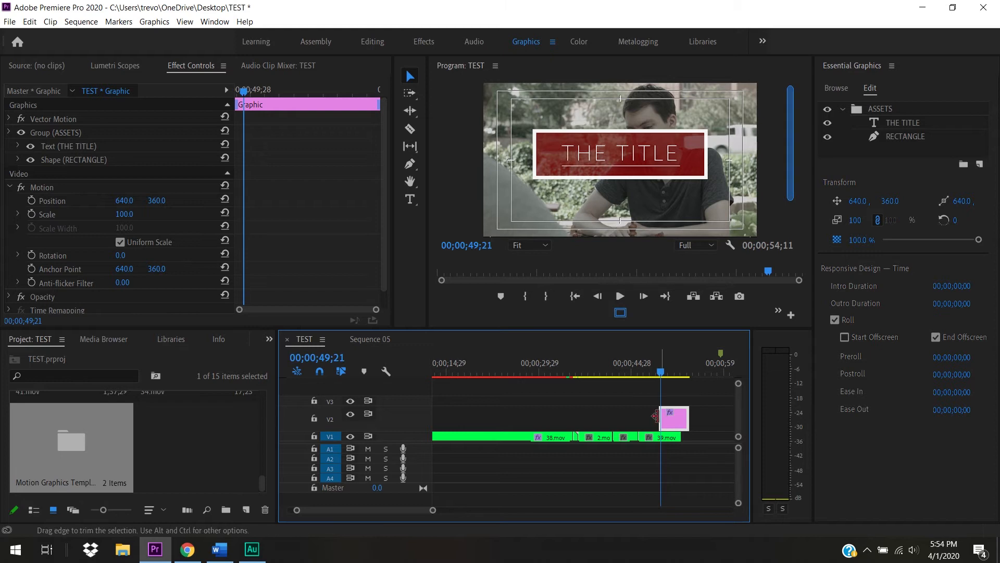
left_click_drag(670, 411, 469, 422)
Step: Add default fade transitions to both ends of THE TITLE clip with Ctrl+D and preview the fade-in
left_click(485, 365)
key("Home")
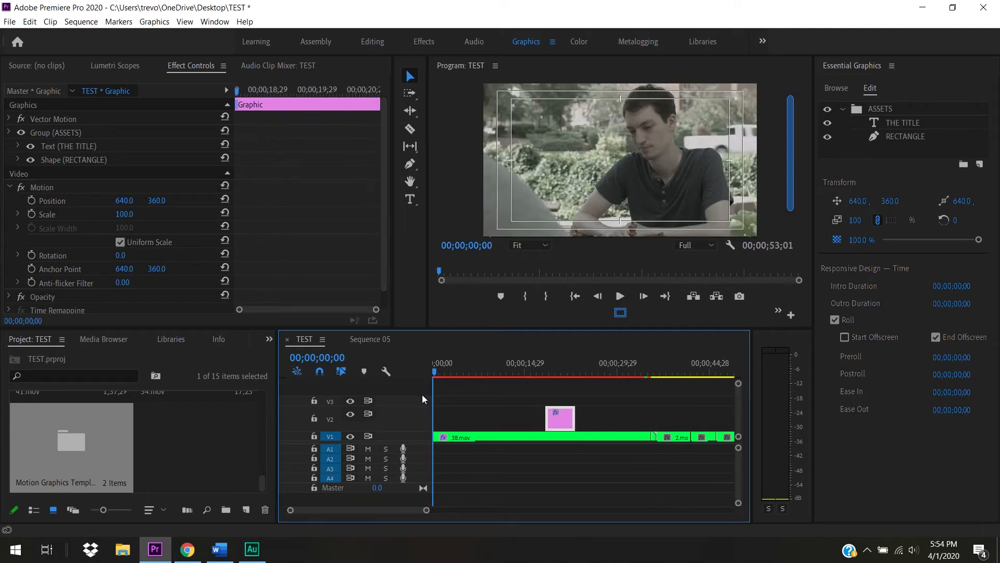
left_click(559, 371)
left_click_drag(558, 401, 544, 403)
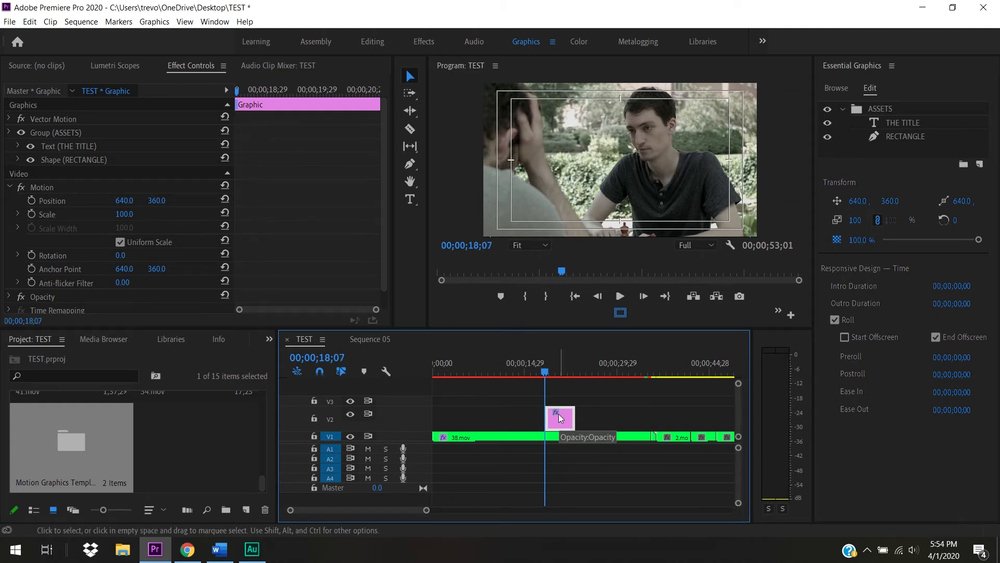
key("ctrl+d")
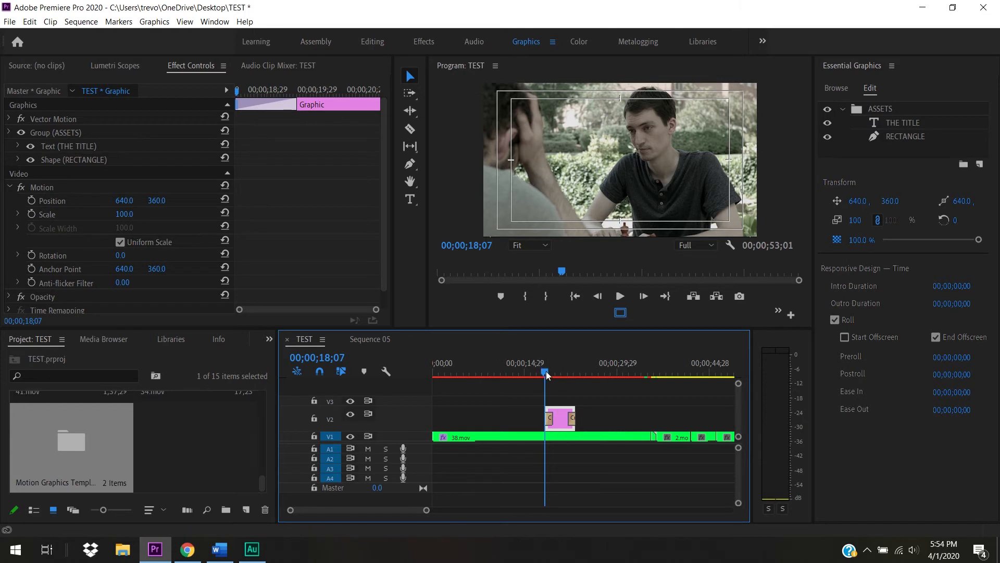
key("space")
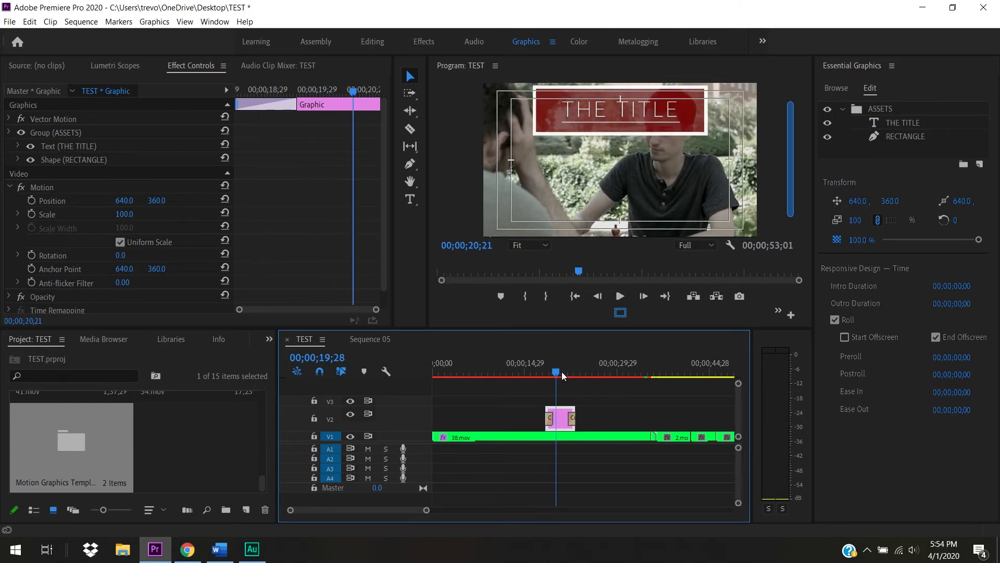
left_click(558, 375)
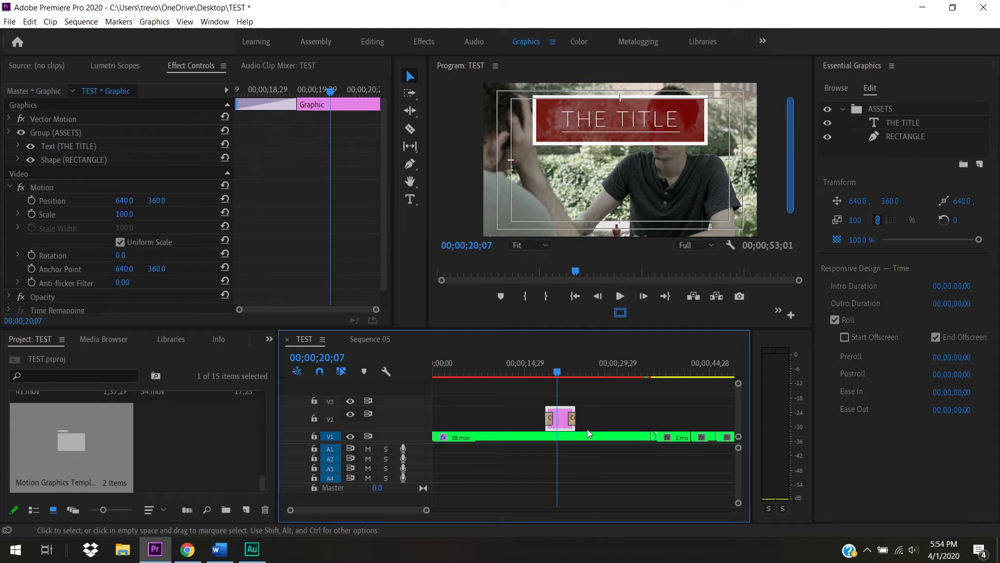
Step: Lengthen the title clip's end, scrub the animation, and briefly try the Ripple Edit tool
left_click_drag(577, 420, 626, 420)
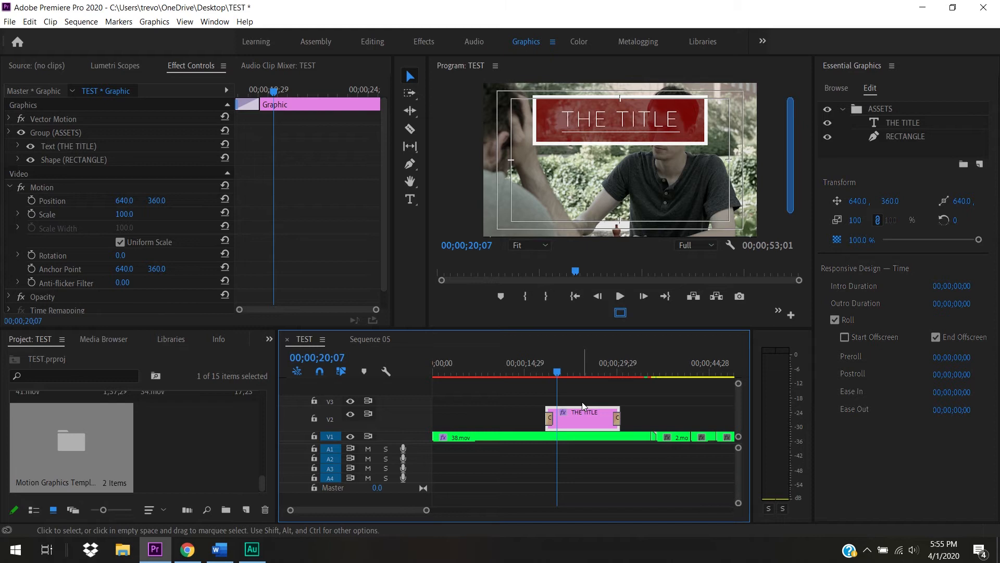
left_click(553, 374)
left_click_drag(553, 374, 616, 376)
left_click(566, 379)
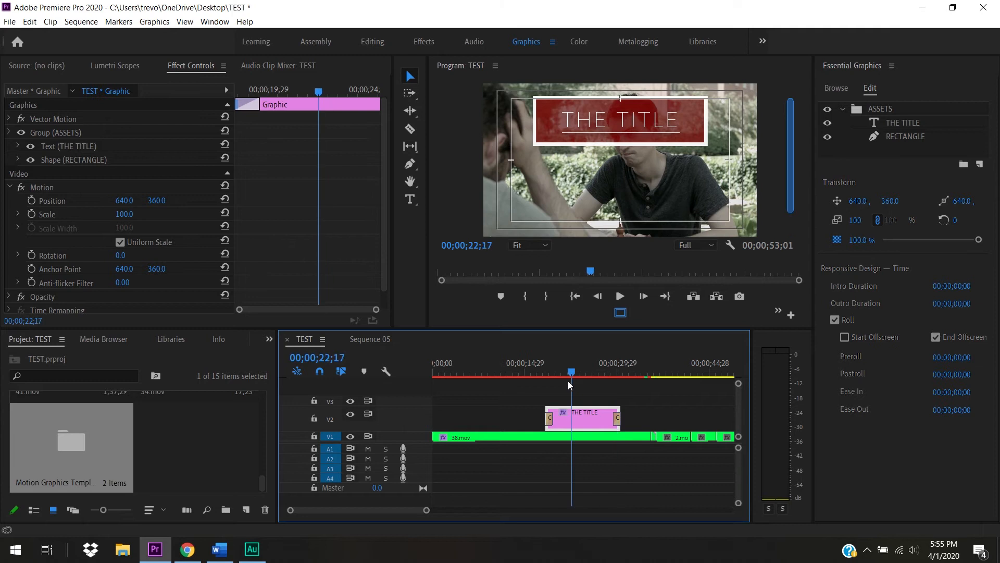
left_click(409, 111)
left_click(409, 112)
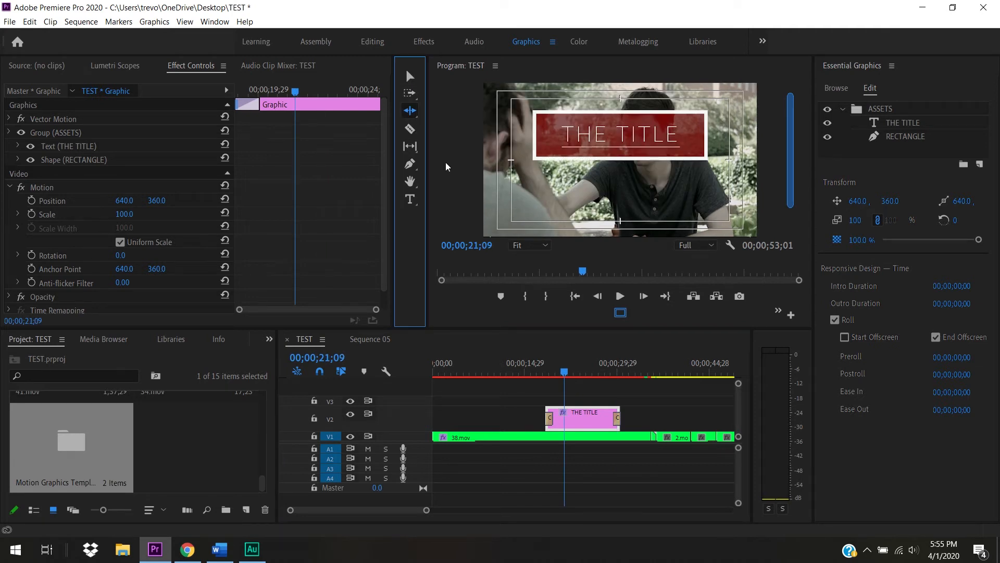
key("v")
Step: Extend the clip slightly further, scrub the rolling title from 22;01, then delete the clip
left_click_drag(563, 373, 580, 374)
left_click_drag(625, 421, 639, 421)
left_click(568, 372)
left_click_drag(560, 370, 623, 394)
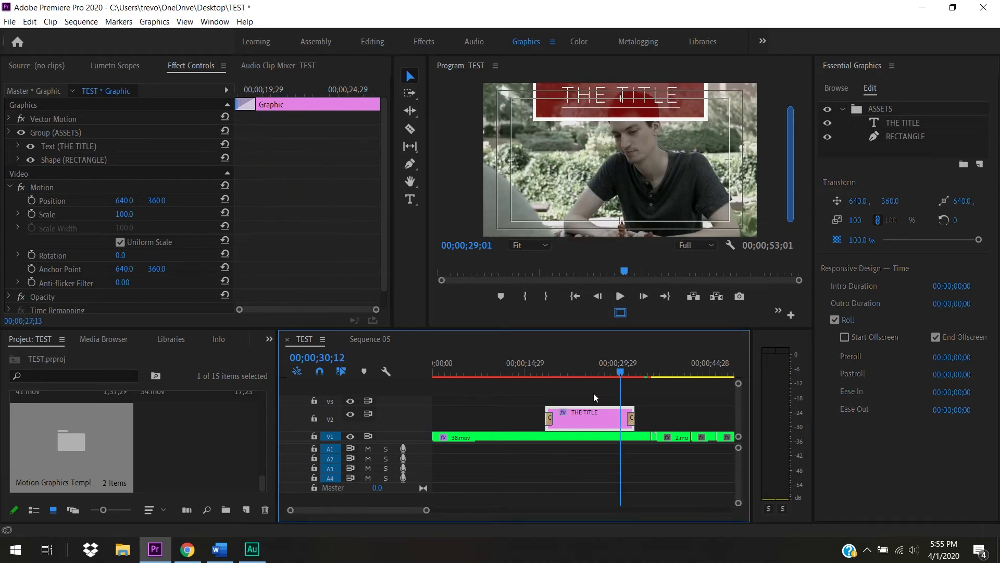
key("Delete")
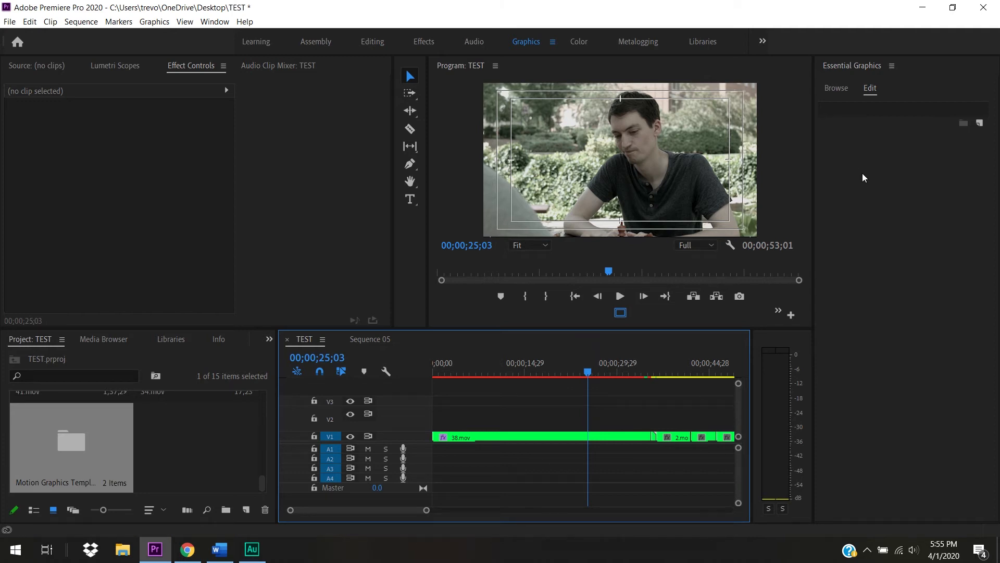
Step: Browse Essential Graphics templates with the search cleared and scroll through the full list
left_click(836, 89)
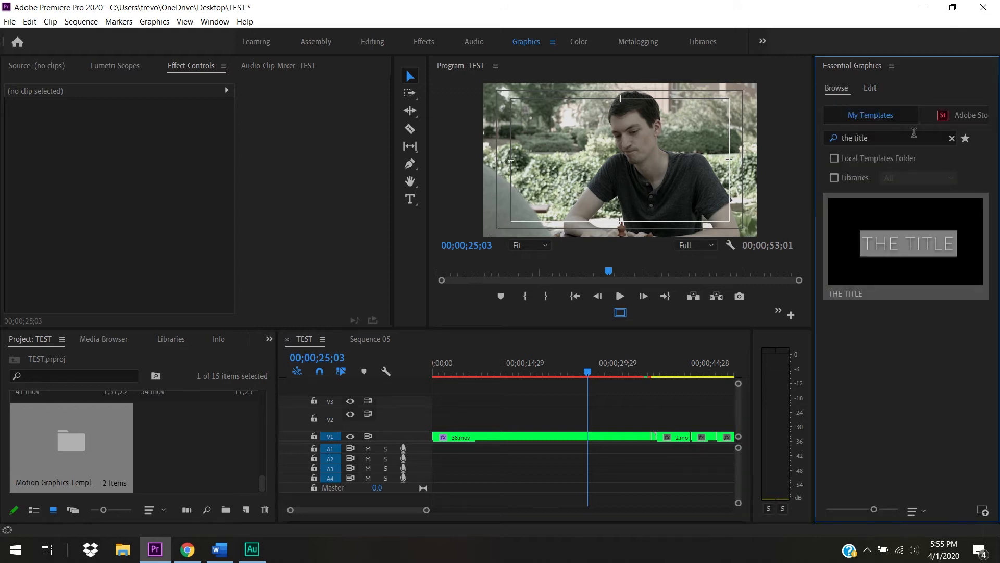
left_click(952, 139)
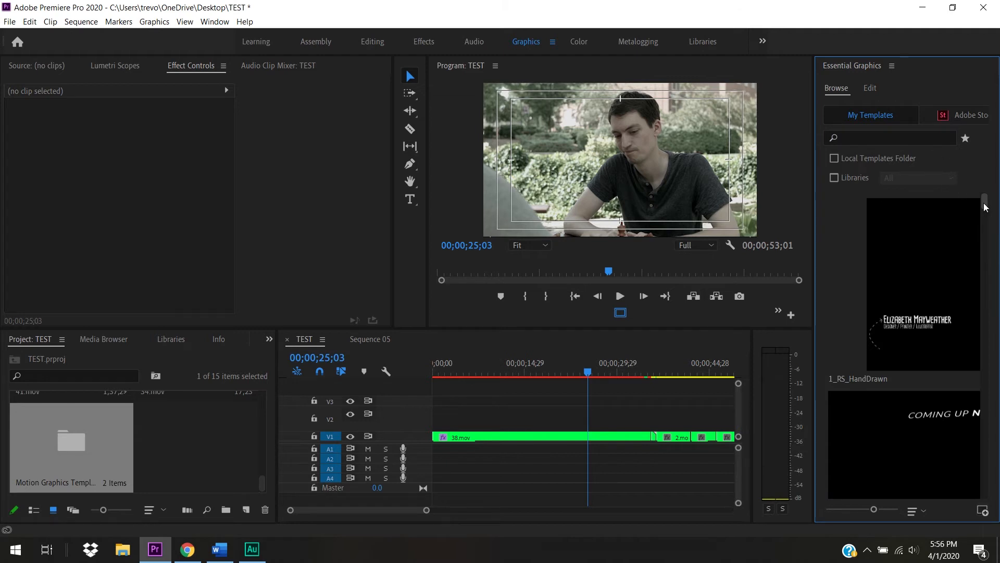
left_click_drag(984, 207, 979, 148)
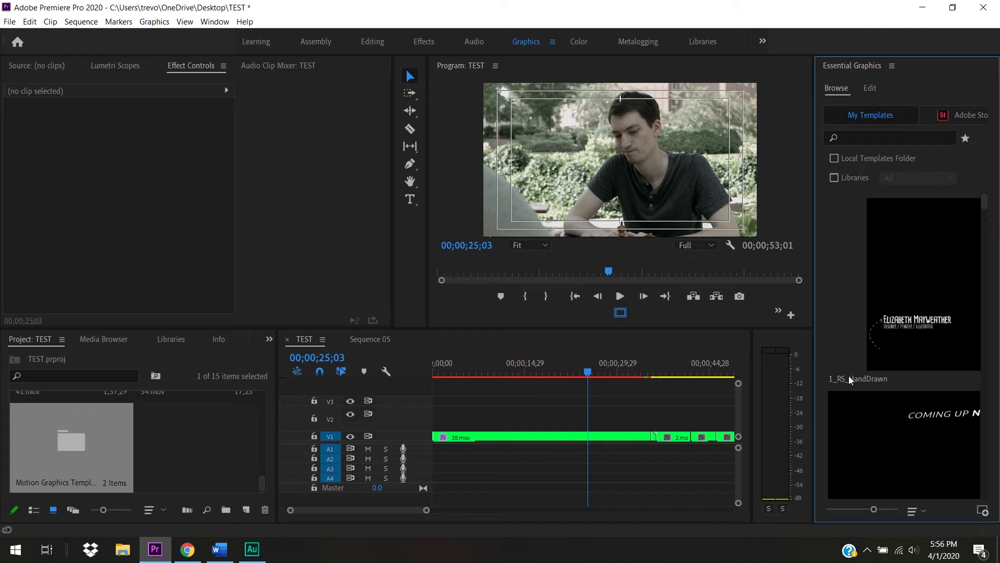
Step: Check the file type filters in Install Motion Graphics Template, then cancel
left_click(982, 511)
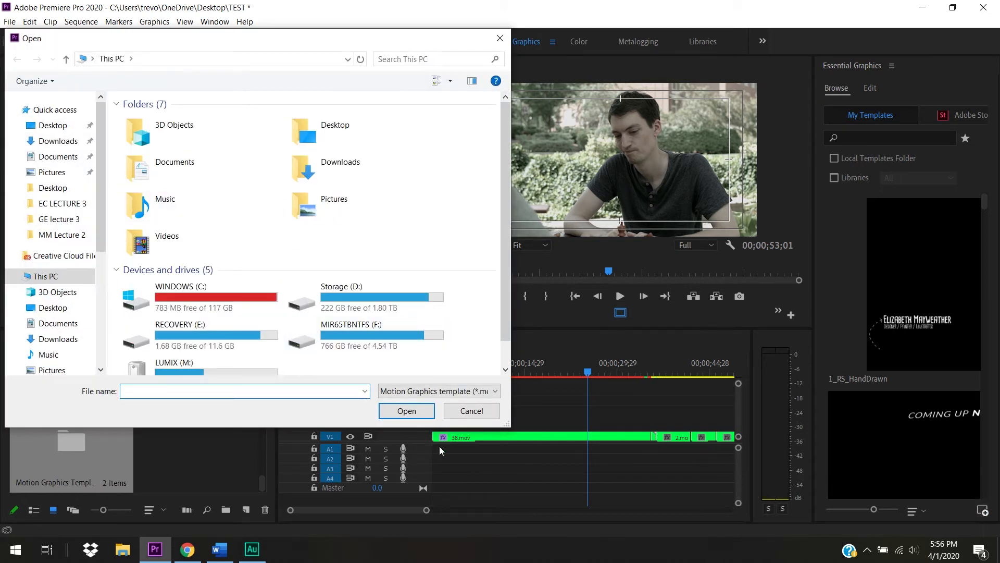
left_click(485, 391)
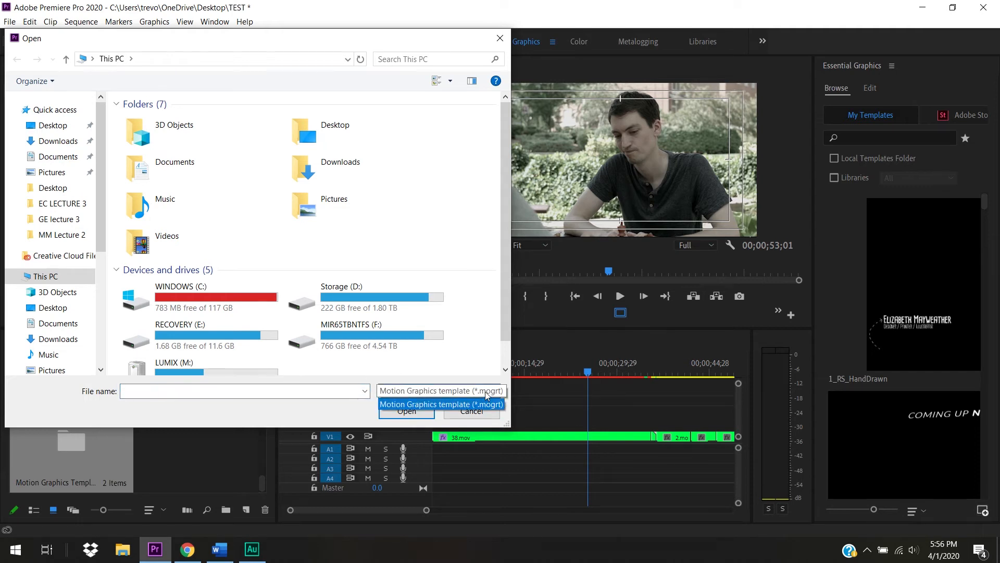
left_click(485, 392)
left_click(479, 412)
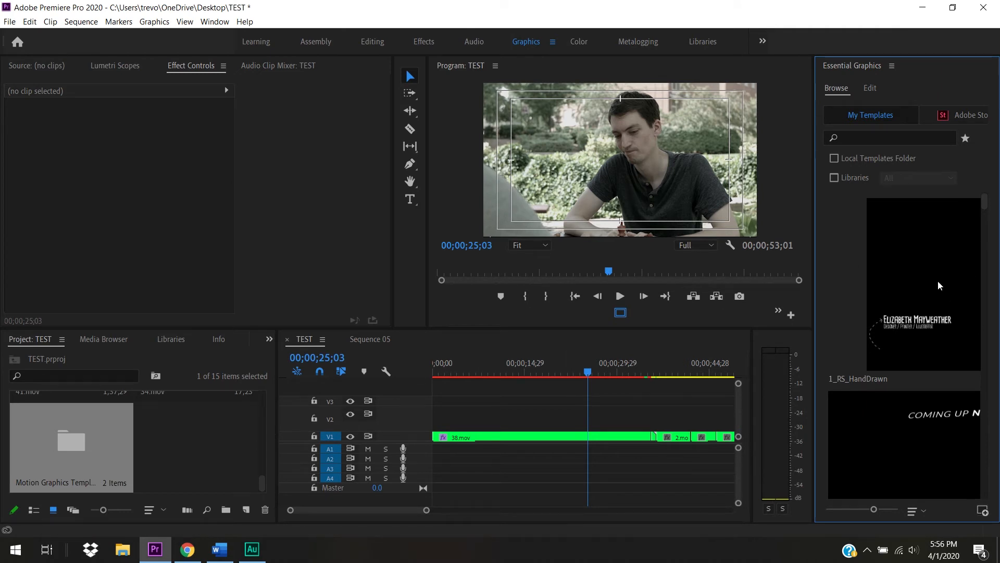
Step: Undo the deletion with Ctrl+Z to bring THE TITLE clip back onto V2
left_click(985, 224)
scroll(985, 224, "down", 3)
scroll(856, 252, "up", 5)
key("ctrl+z")
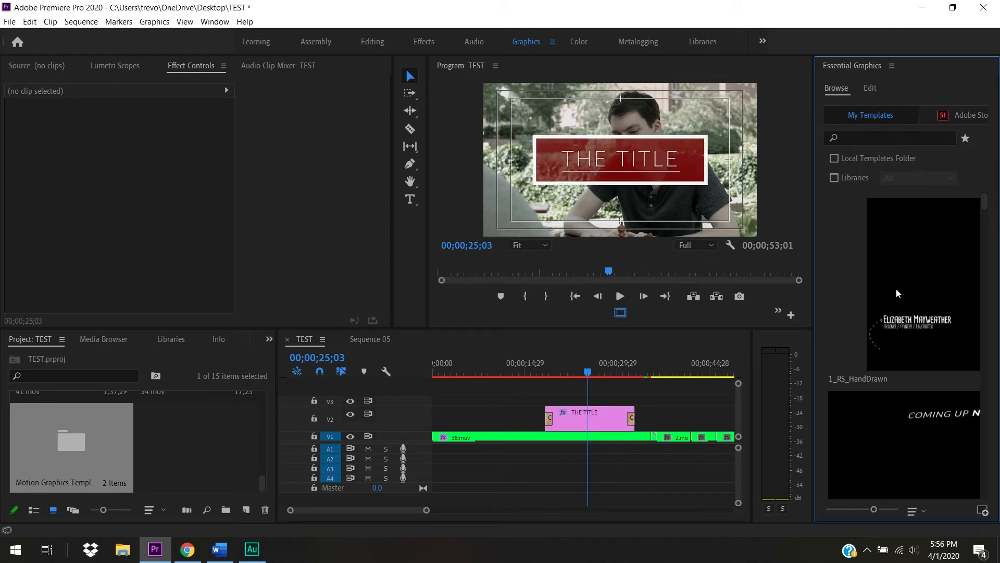
Step: Review Export As Motion Graphics Template with Local Templates Folder destination, then cancel the export
left_click(588, 422)
right_click(587, 417)
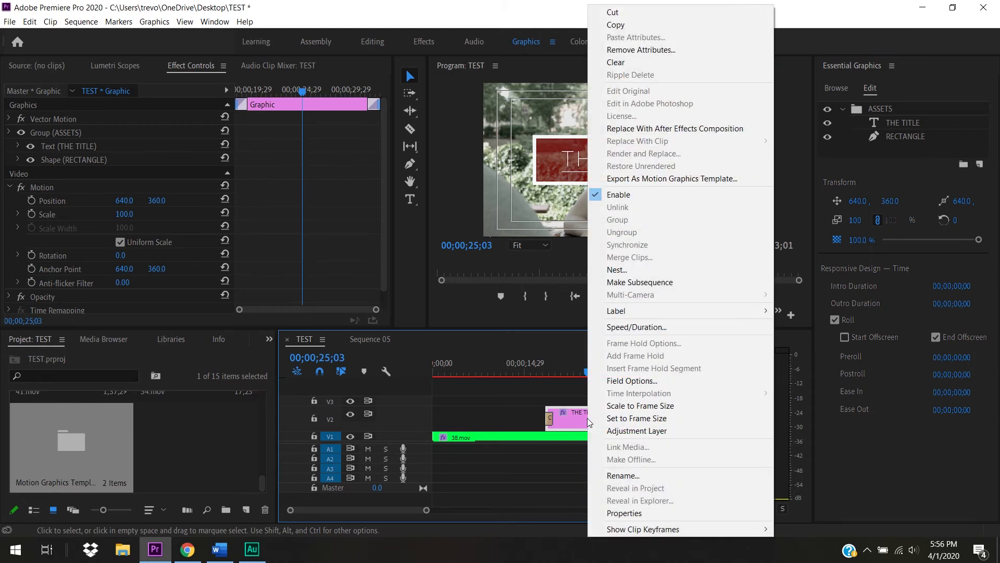
left_click(640, 179)
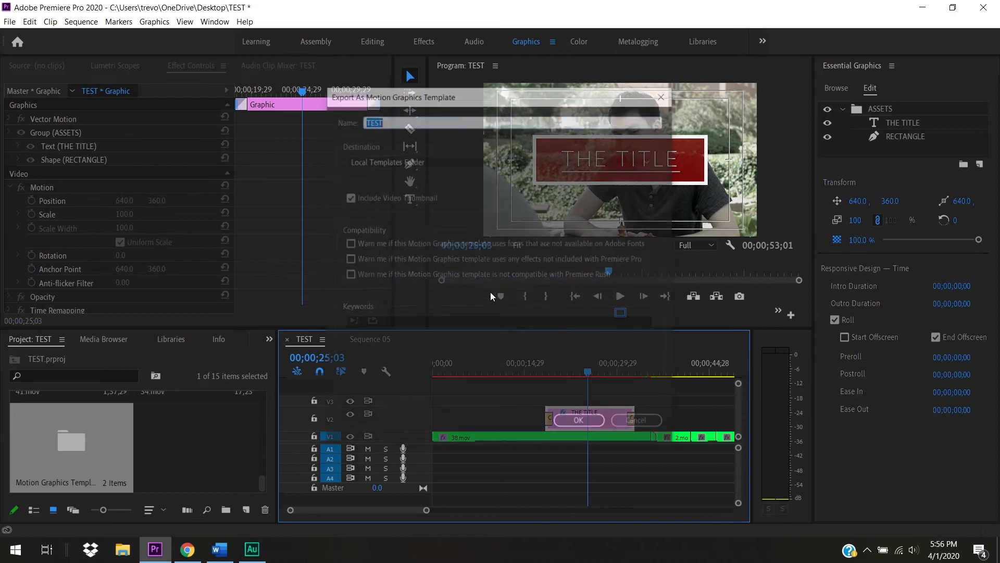
left_click(454, 162)
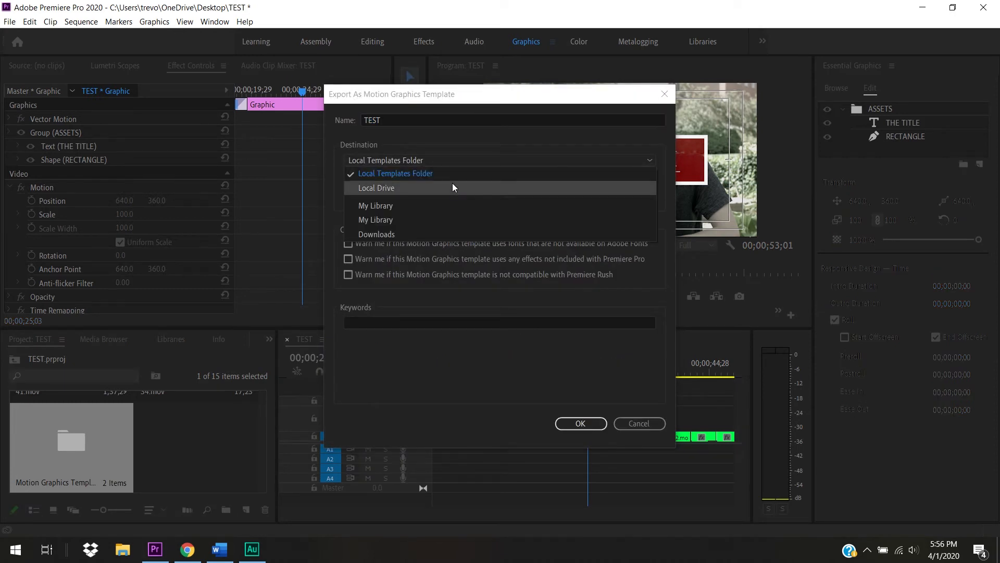
left_click(457, 159)
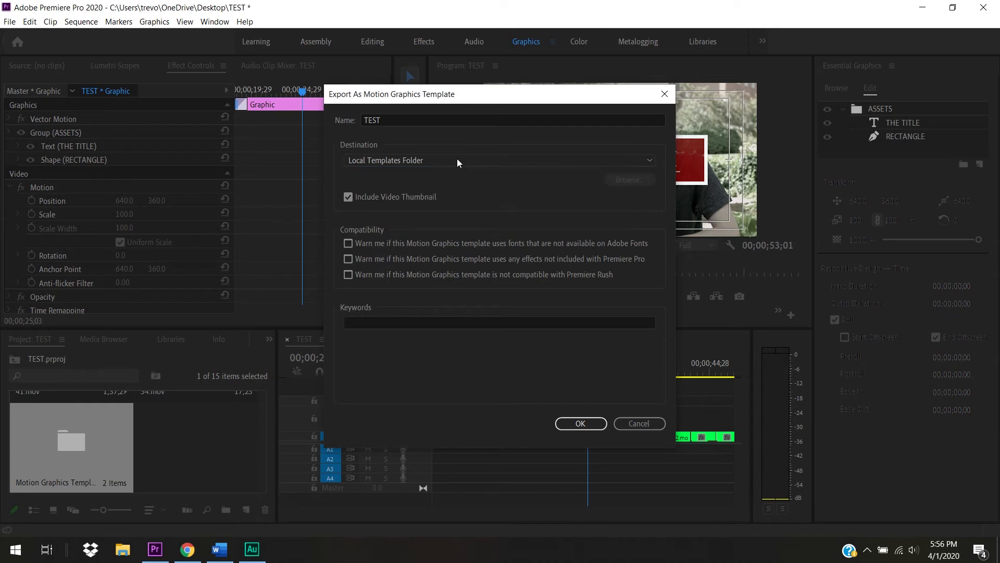
left_click(499, 163)
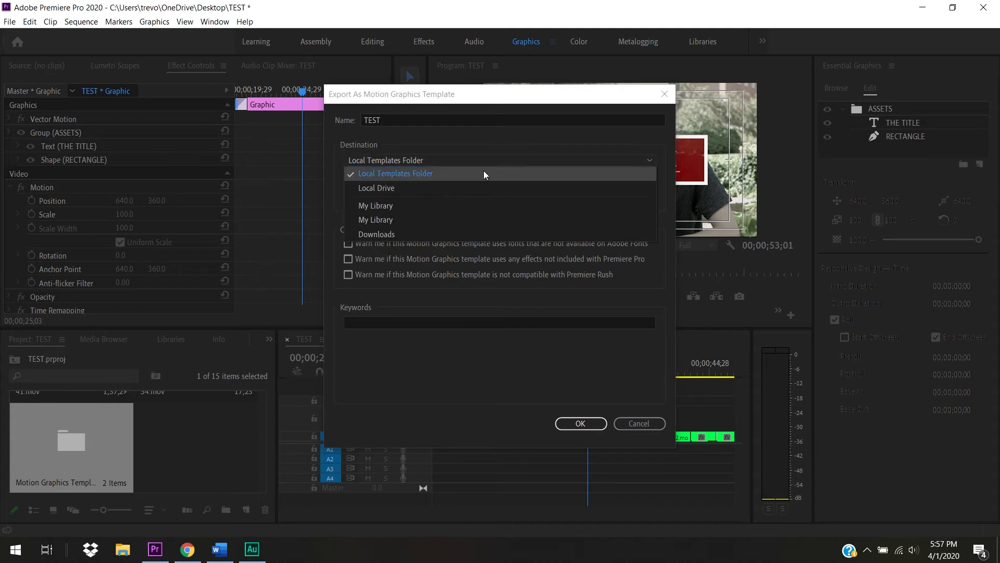
left_click(483, 171)
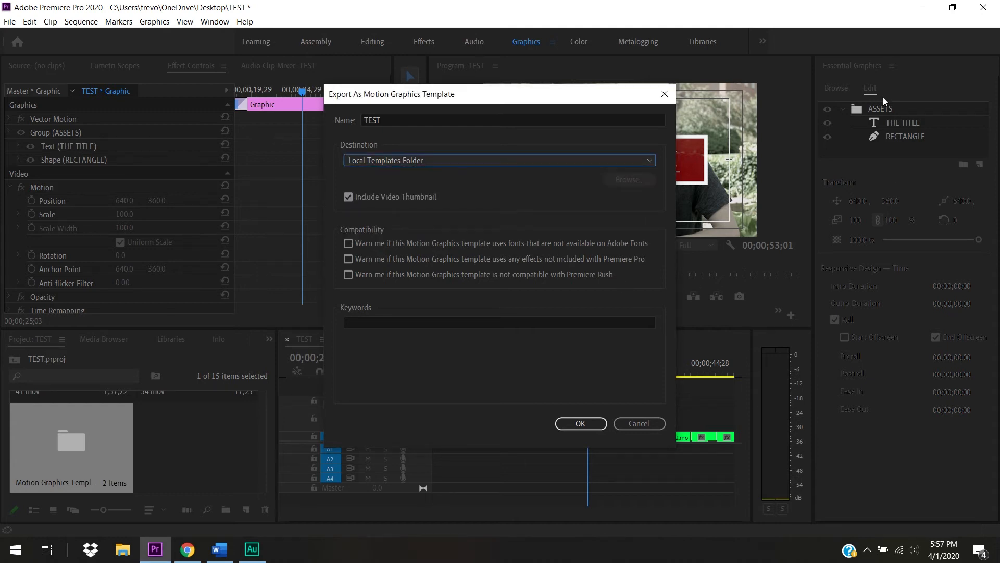
left_click(634, 423)
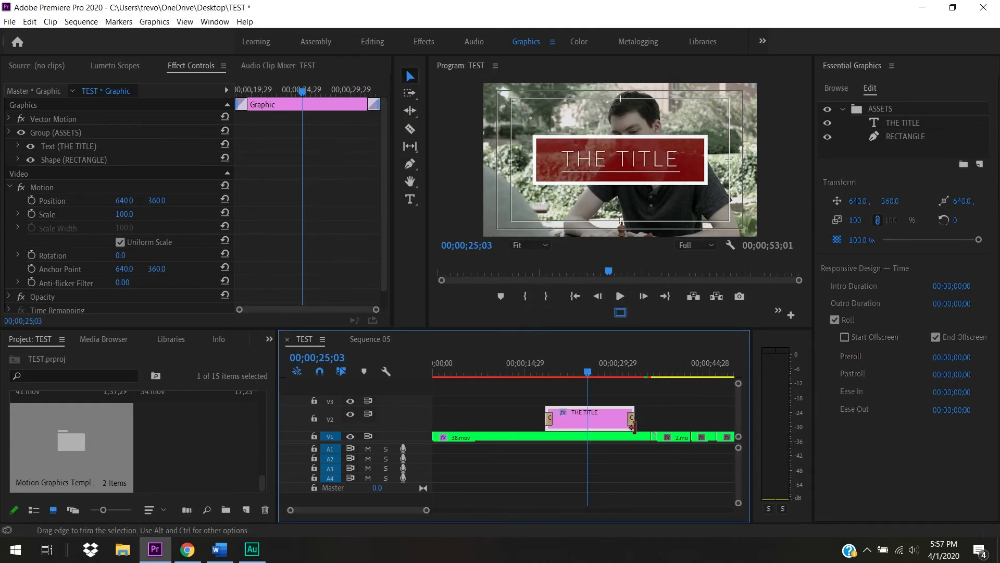
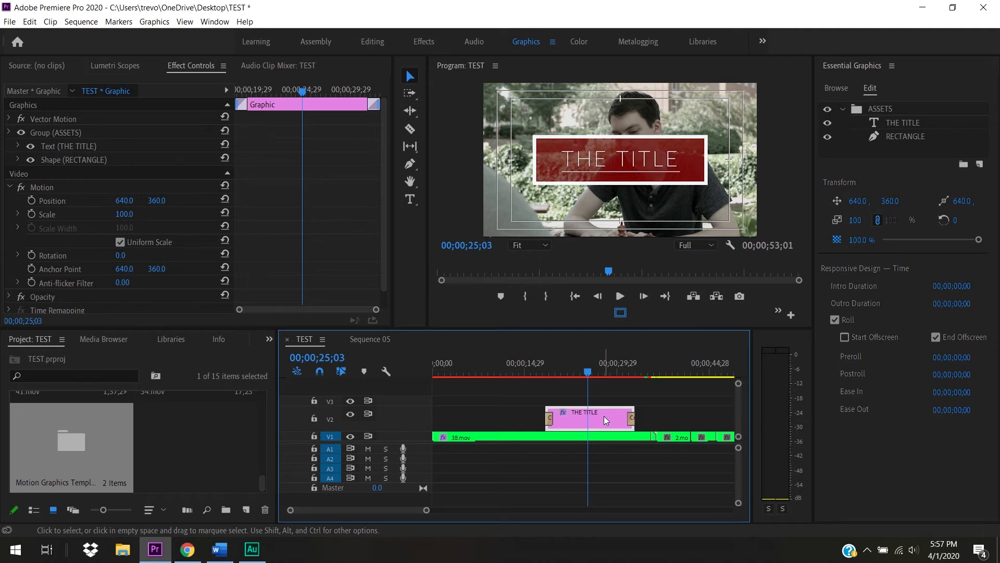
Step: Open Export Media for the TEST sequence, which defaults to H.264 with output TEST.mp4
left_click(10, 21)
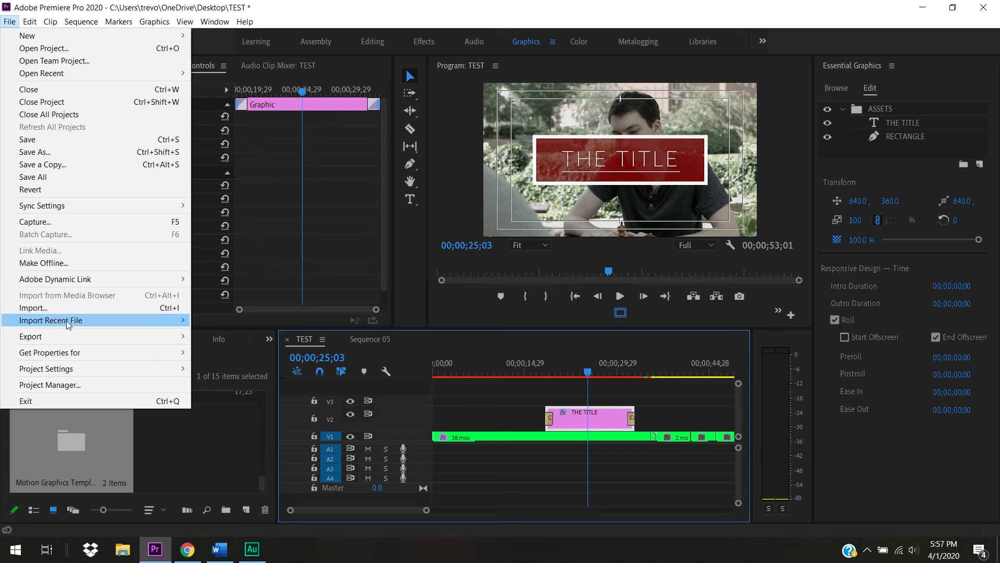
mouse_move(76, 338)
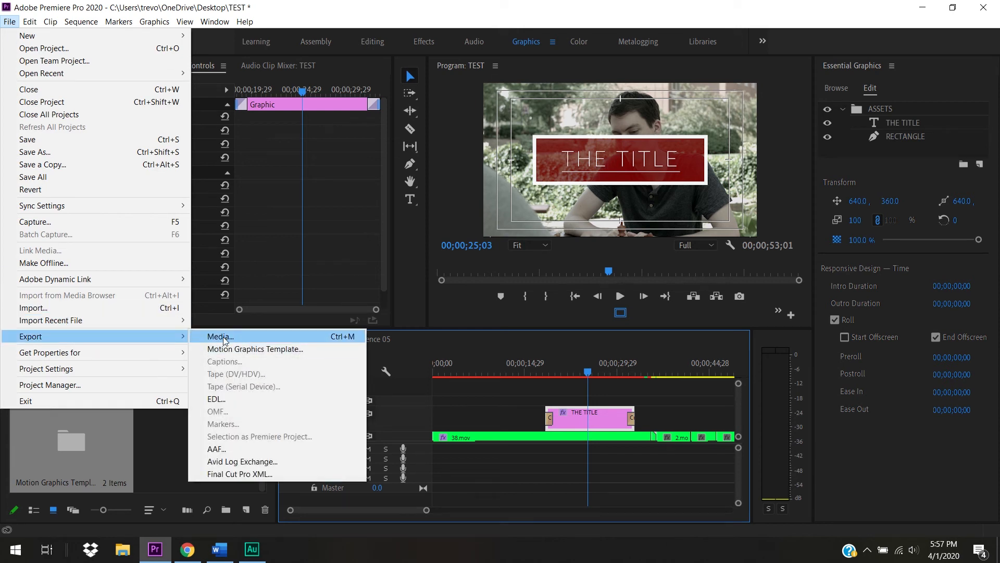
left_click(465, 9)
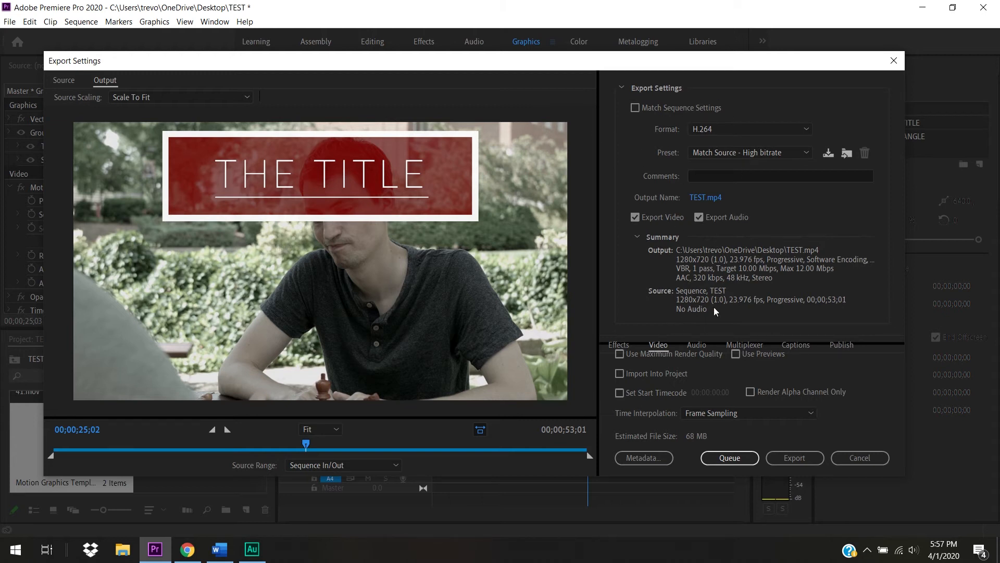
left_click(725, 130)
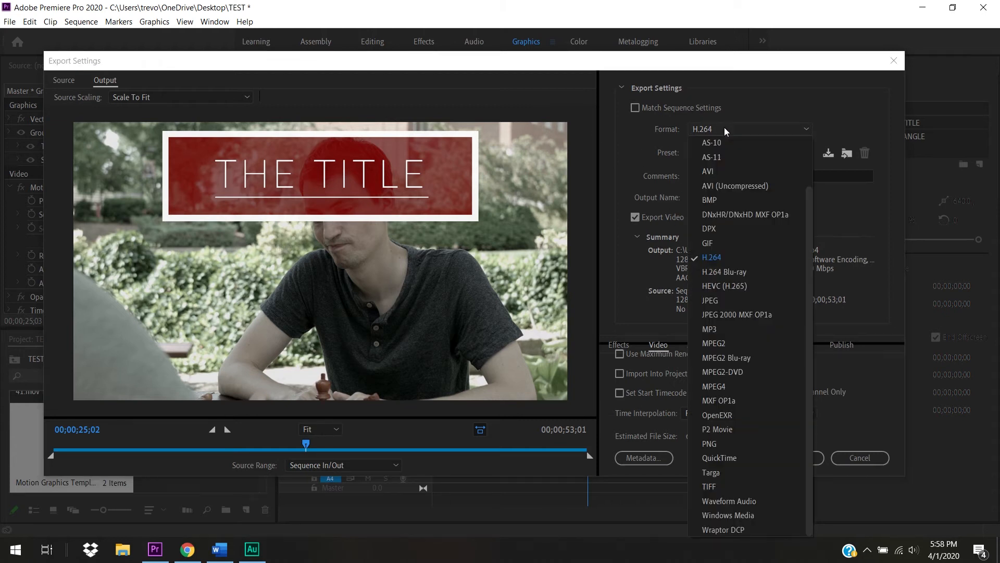
left_click_drag(809, 191, 808, 342)
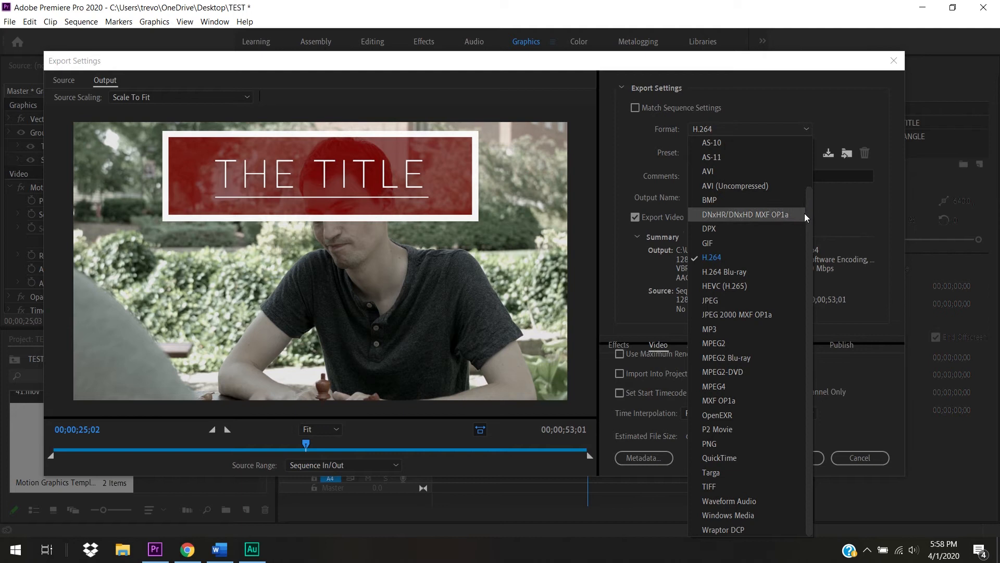
left_click_drag(810, 211, 811, 389)
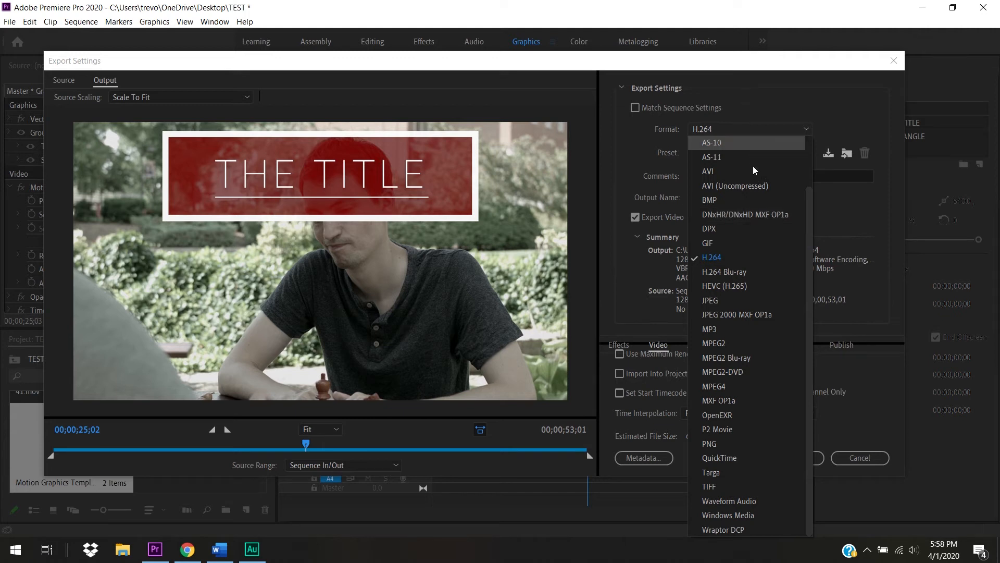
left_click(805, 144)
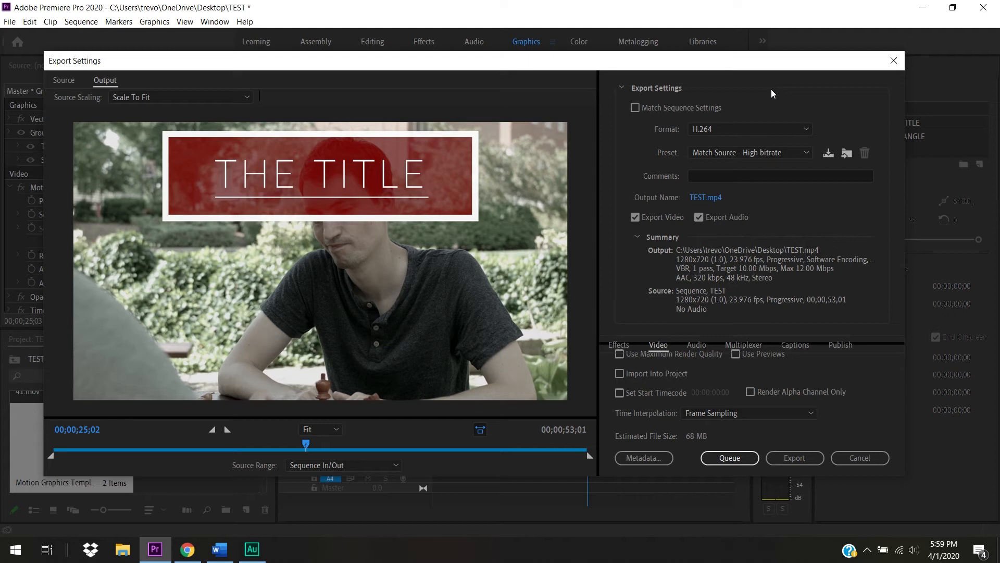
Step: Pick QuickTime from the Format list, giving TEST.mov with the NTSC DV 24p preset at 720x480
left_click(788, 130)
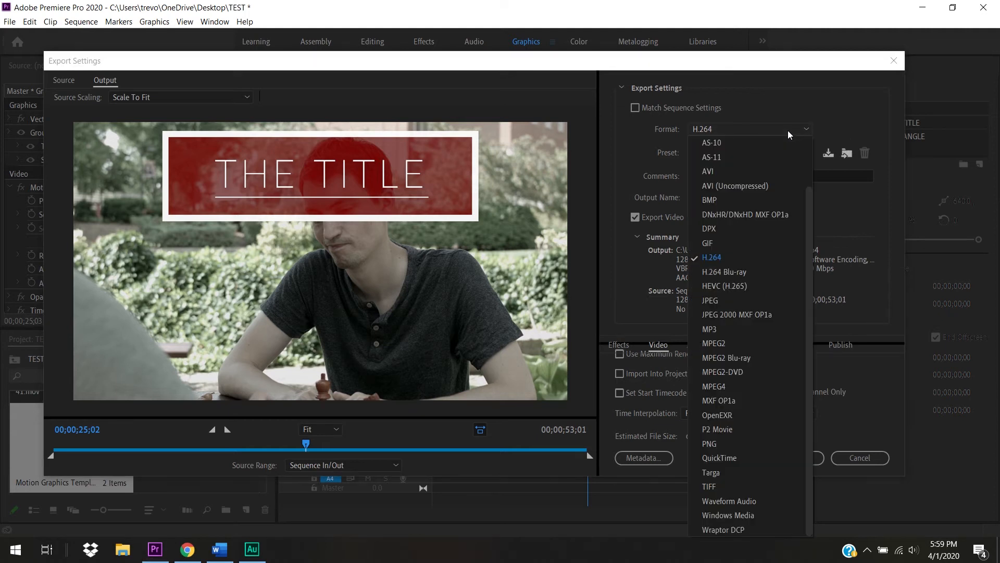
left_click_drag(810, 204, 811, 151)
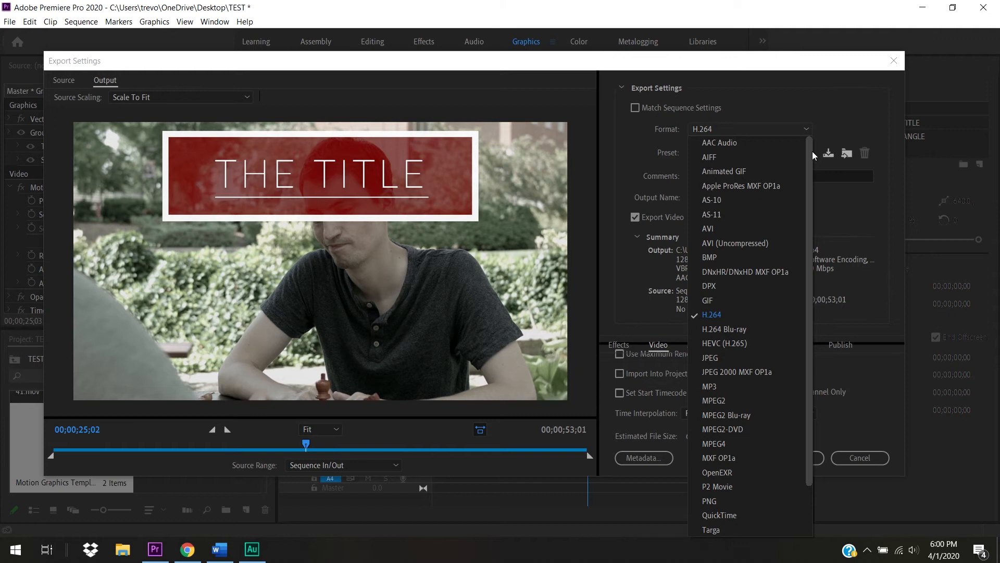
left_click_drag(811, 160, 809, 240)
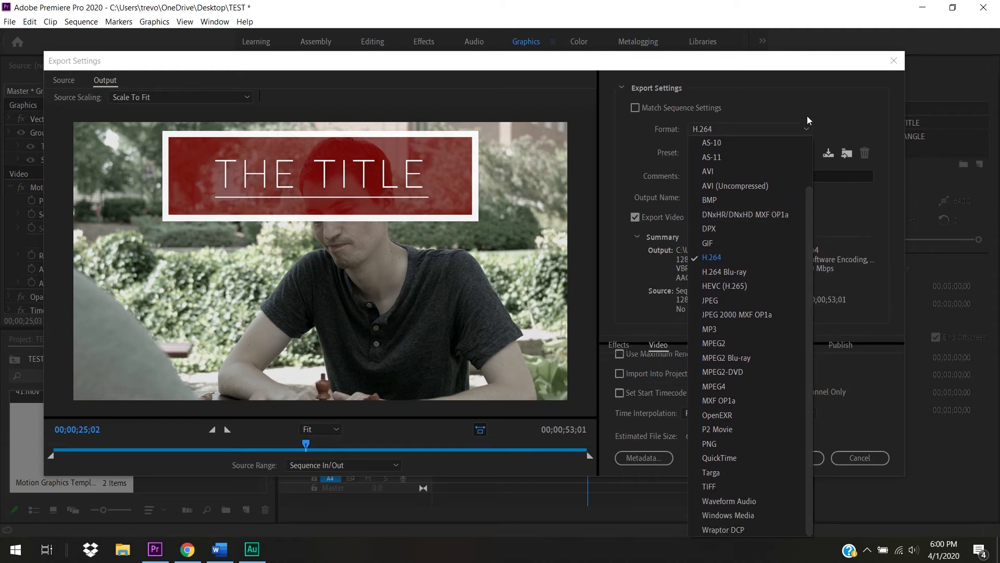
scroll(812, 212, "up", 2)
scroll(812, 212, "up", 1)
scroll(811, 196, "down", 2)
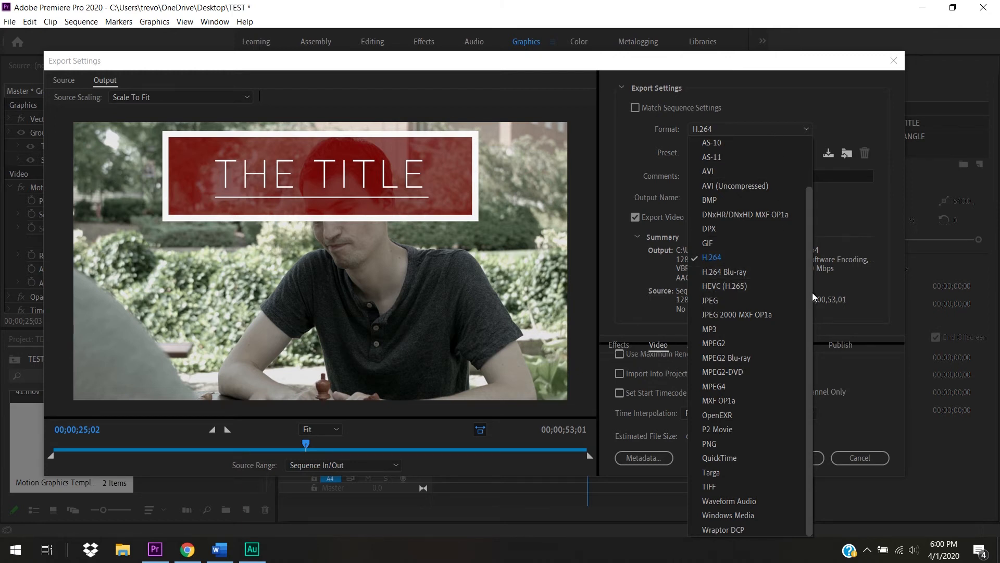
left_click_drag(810, 290, 807, 375)
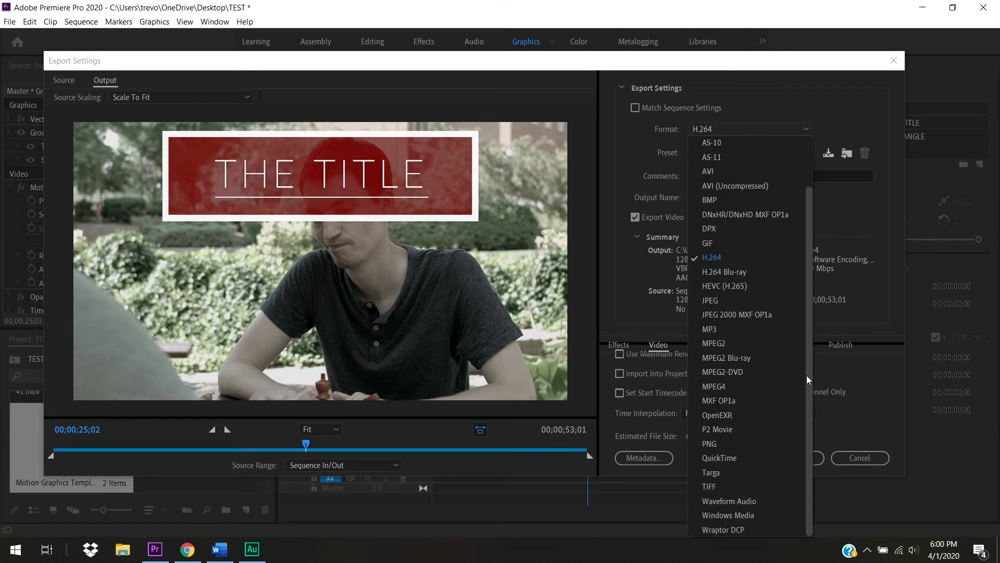
left_click(752, 458)
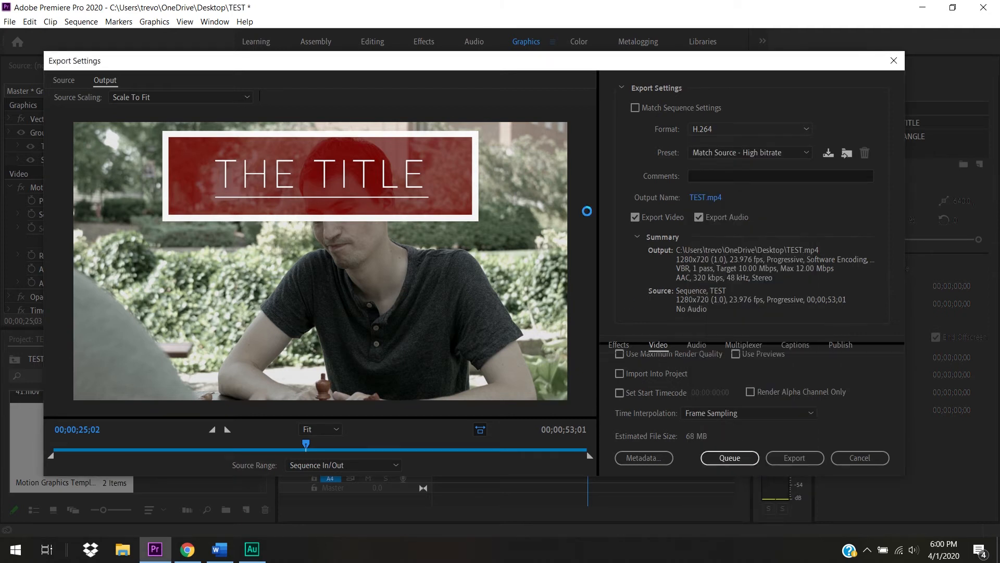
Step: Keep the NTSC DV 24p preset and rewind the export preview to 00;00;00;00
left_click(759, 154)
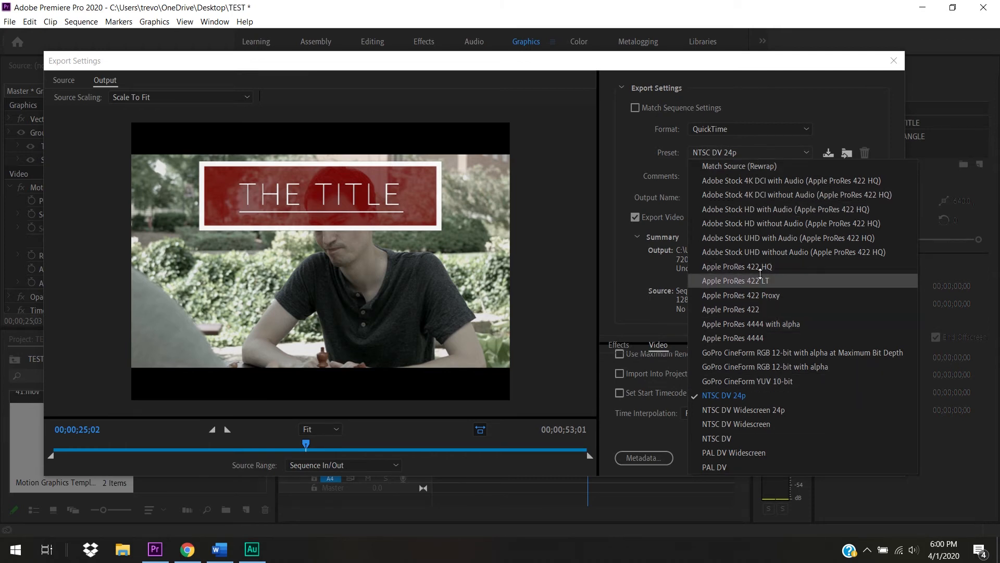
left_click(638, 171)
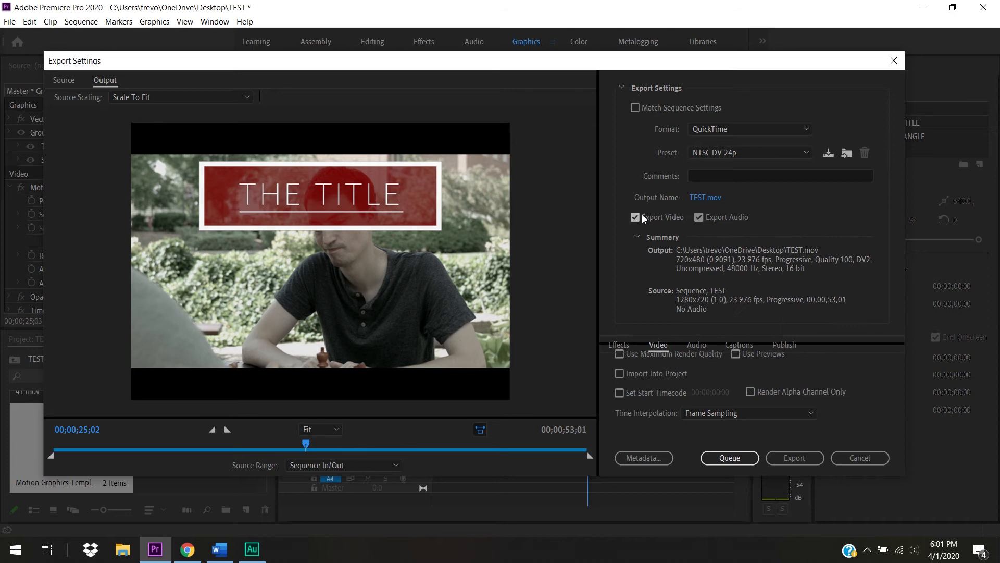
left_click_drag(305, 445, 470, 473)
left_click_drag(339, 455, 39, 441)
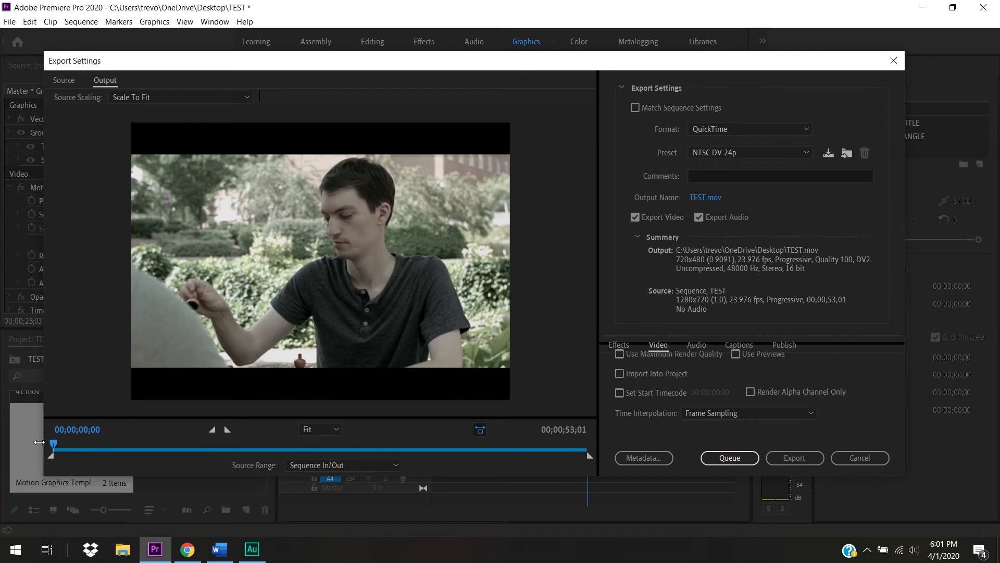
Step: Set Source Range to Custom and trim the out point so the duration is 00;00;32;14
left_click(349, 464)
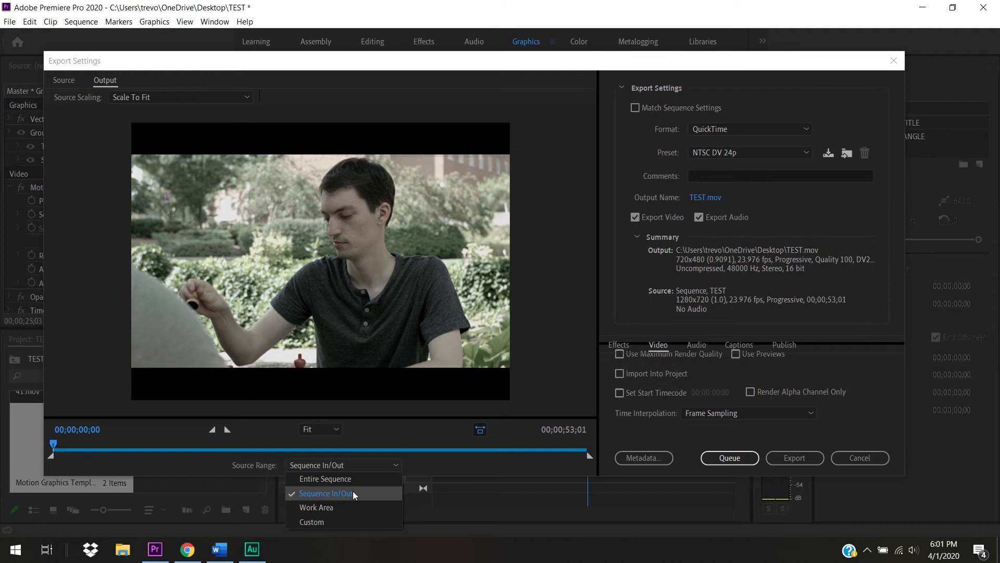
left_click(352, 518)
left_click_drag(589, 455, 381, 452)
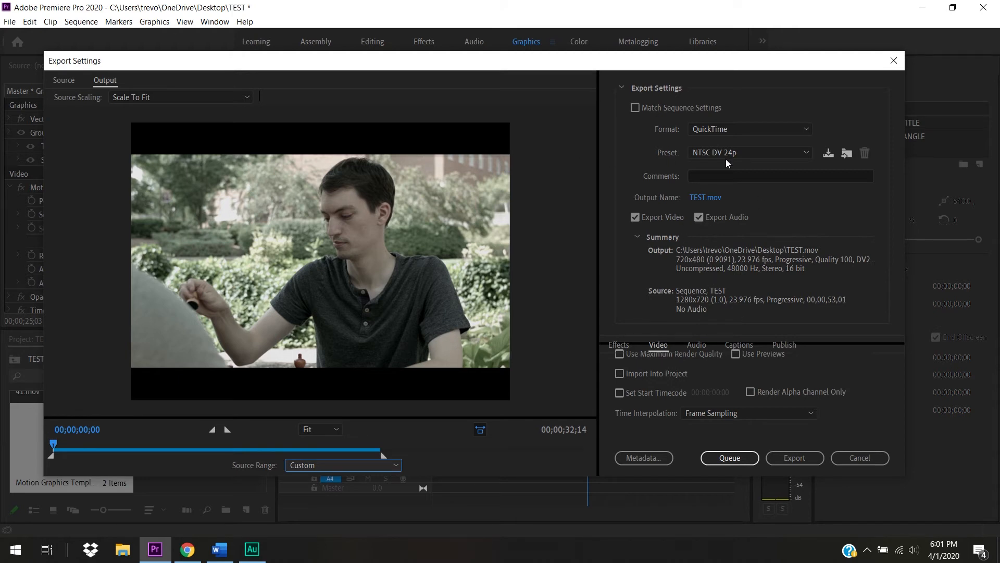
Step: Choose the Apple ProRes 422 HQ preset at 1280x720 and save TEST.mov to the Desktop
left_click(781, 153)
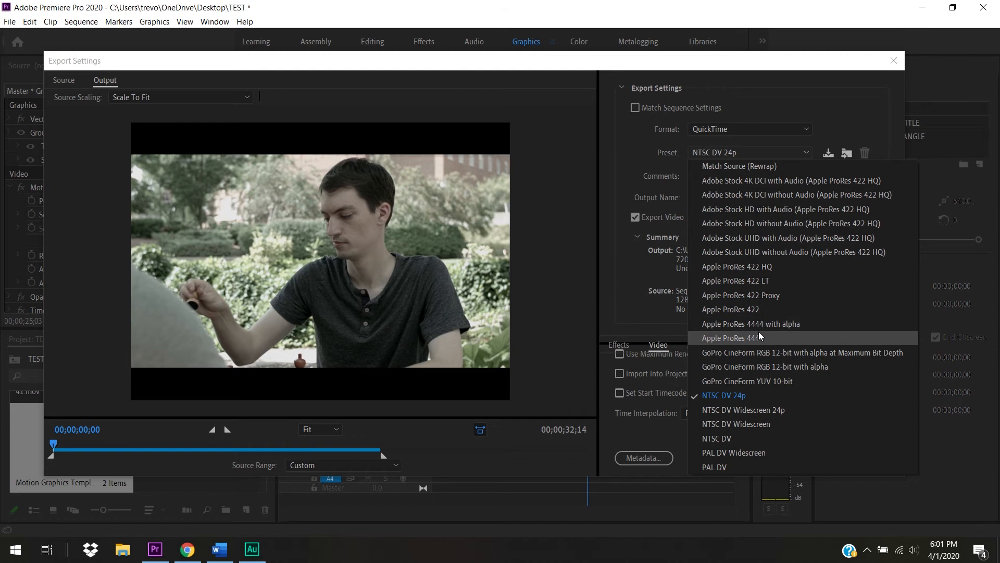
left_click(756, 268)
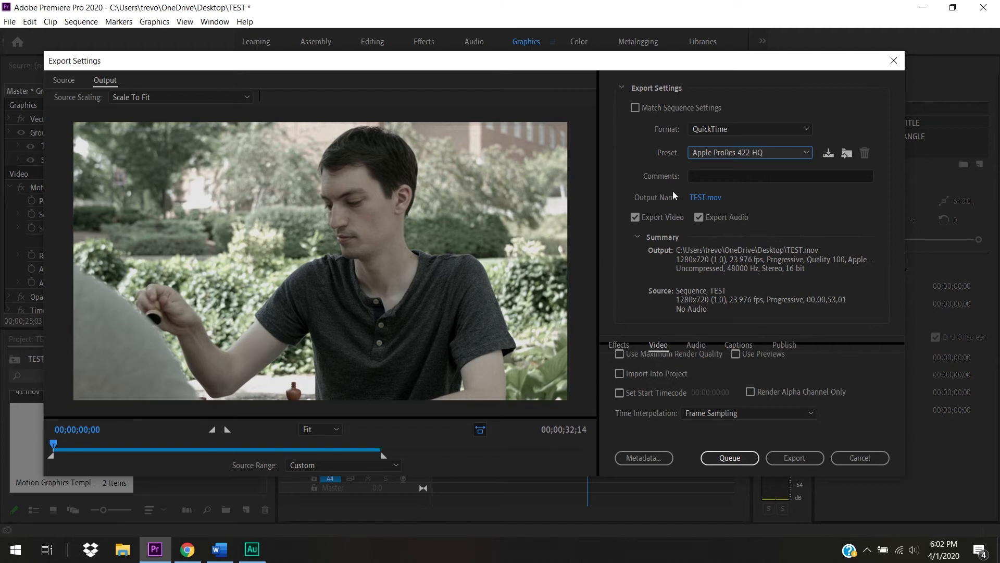
left_click(707, 200)
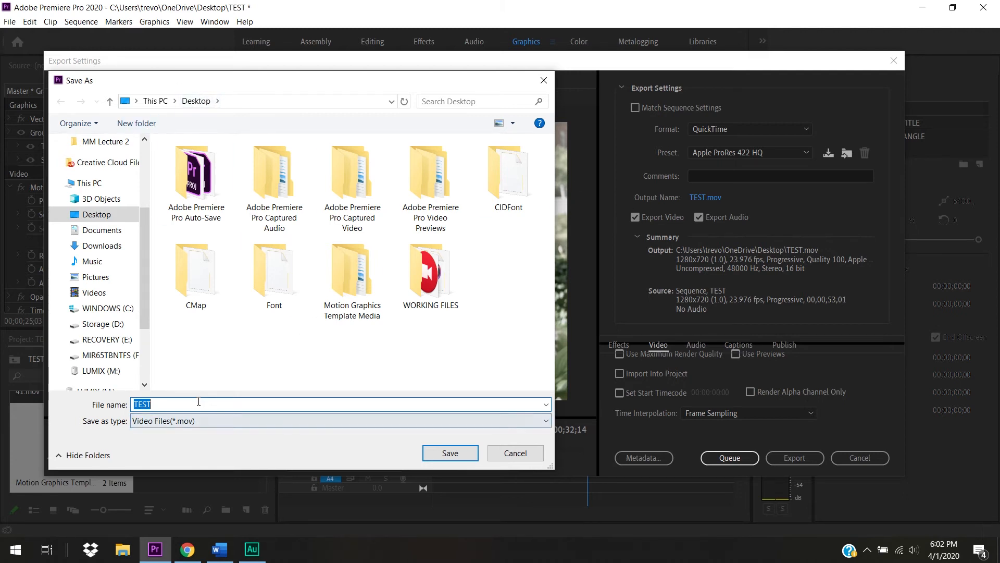
left_click(451, 453)
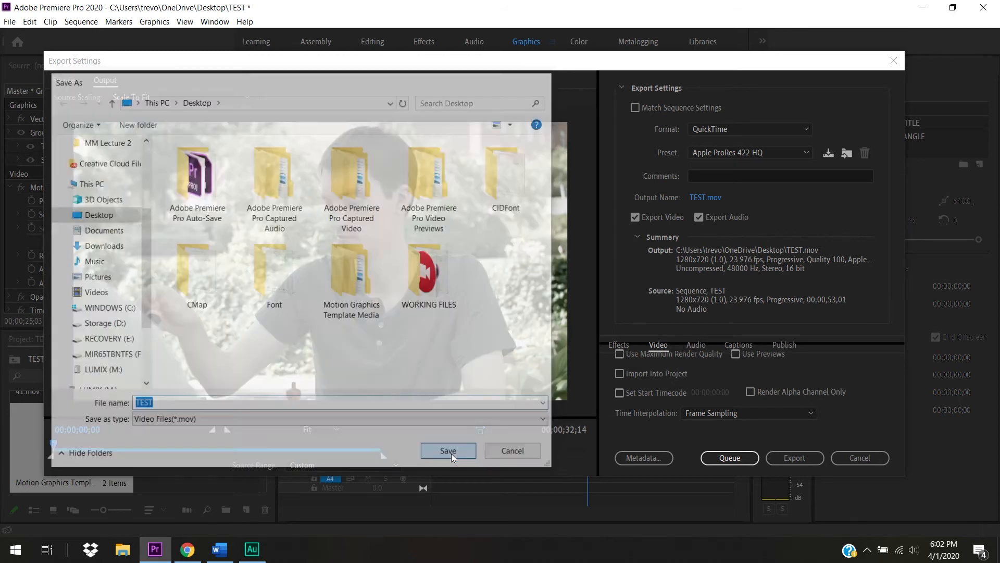
left_click(724, 174)
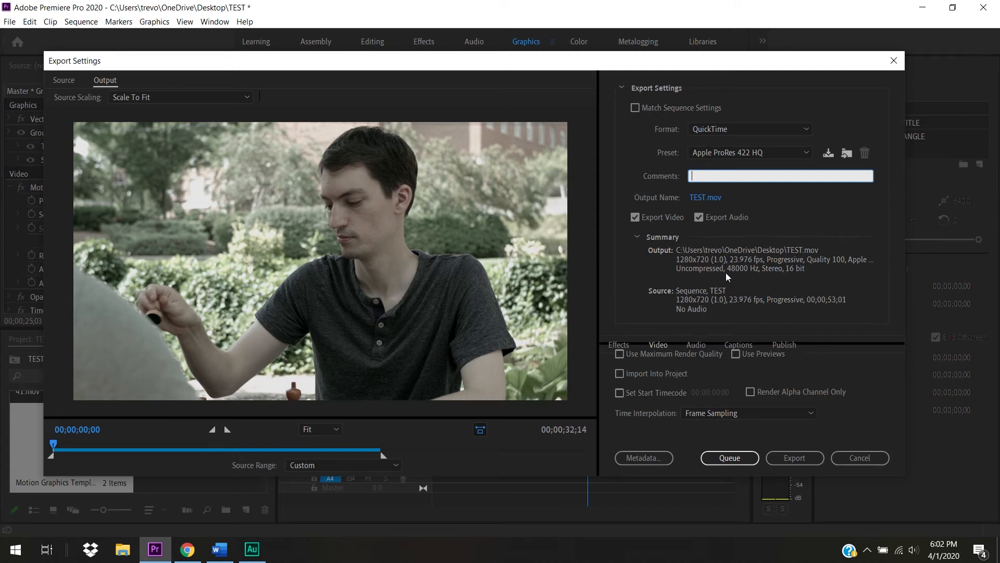
Step: Enlarge and raise the Export Settings window to reveal Basic Video Settings at 1280 by 720
left_click(636, 107)
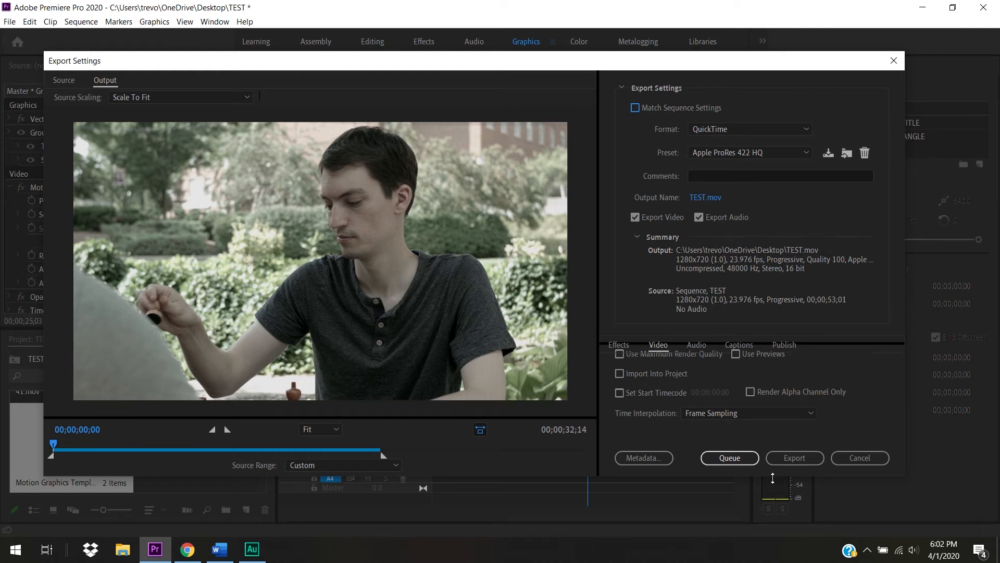
left_click_drag(775, 503, 775, 530)
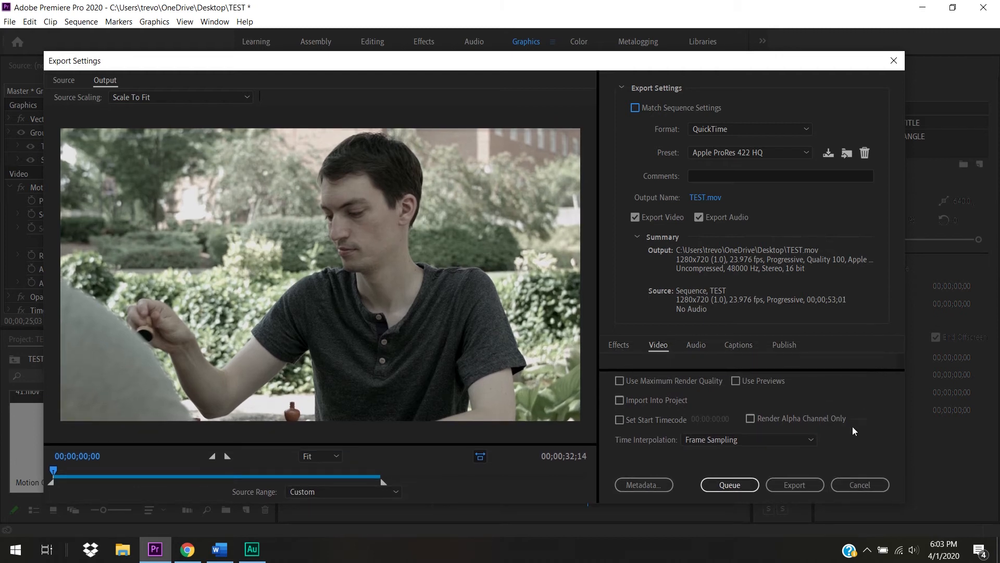
left_click_drag(640, 60, 635, 11)
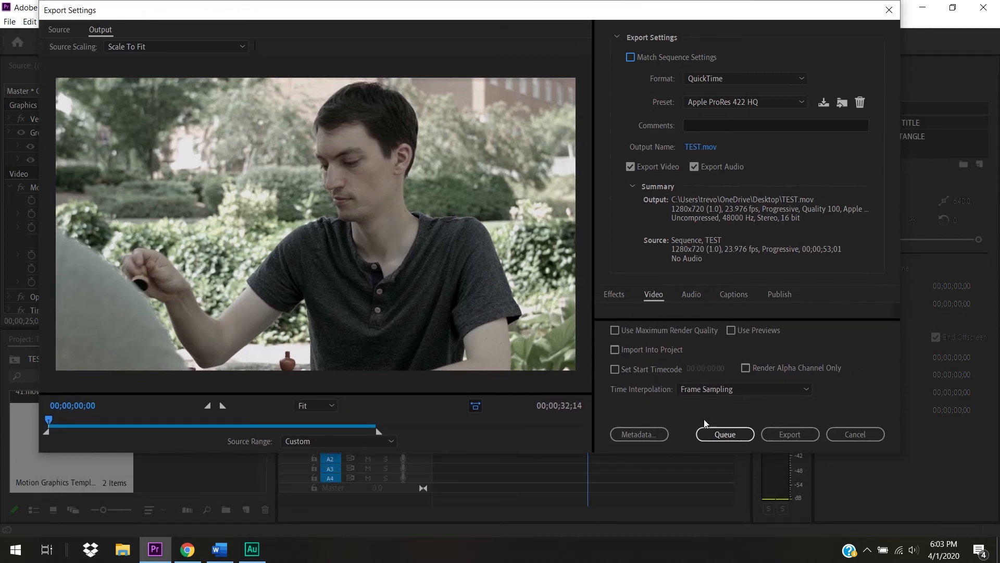
left_click_drag(694, 491, 695, 502)
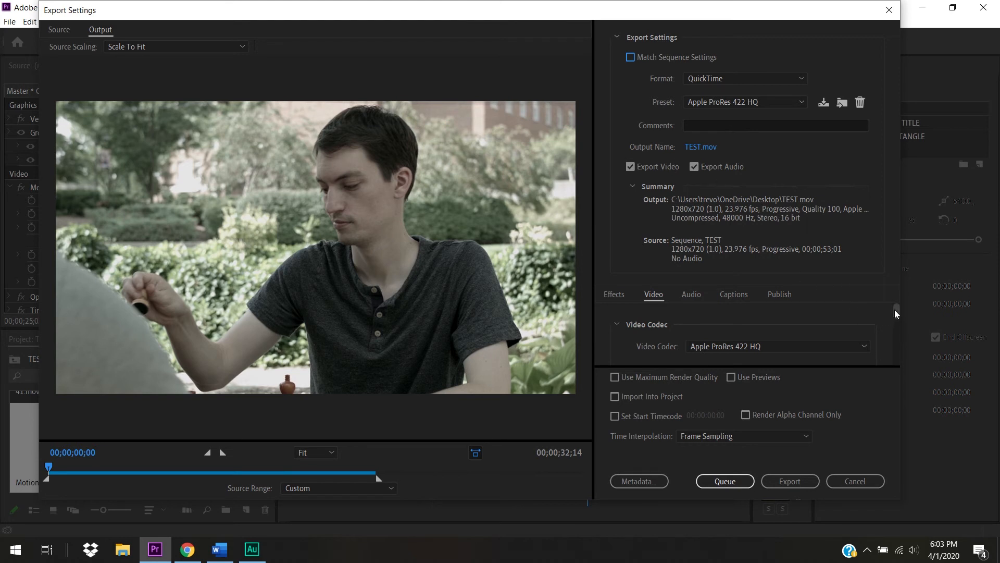
left_click_drag(895, 310, 896, 311)
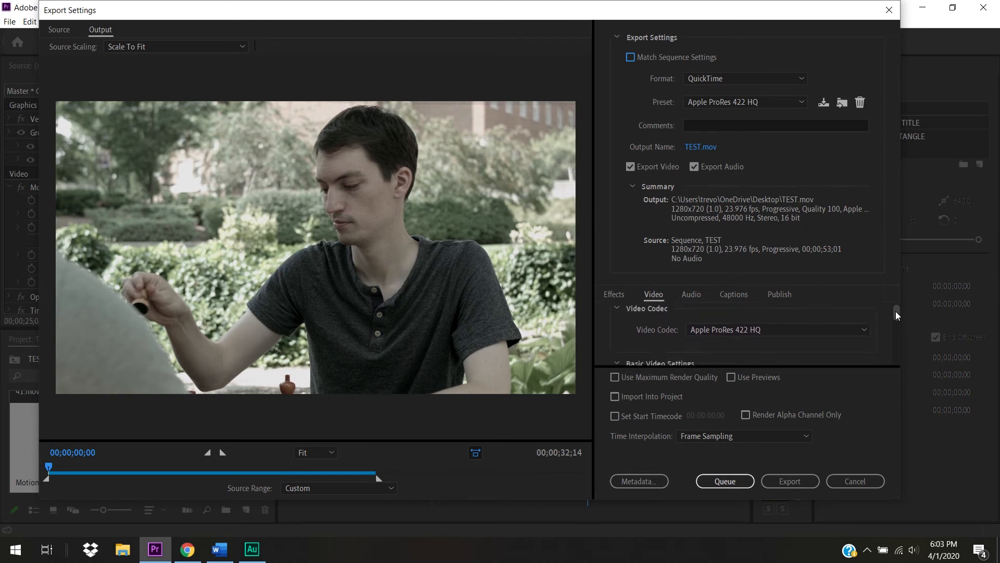
left_click_drag(895, 317, 896, 324)
Step: Unlink frame size from the source and set Width to 1920, so Height becomes 1080
left_click(866, 349)
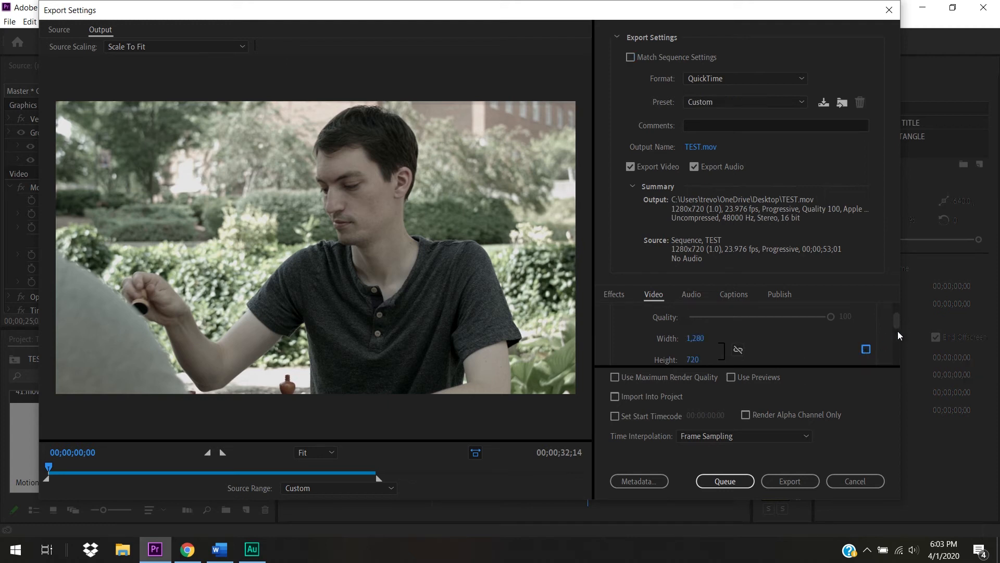
scroll(898, 323, "down", 1)
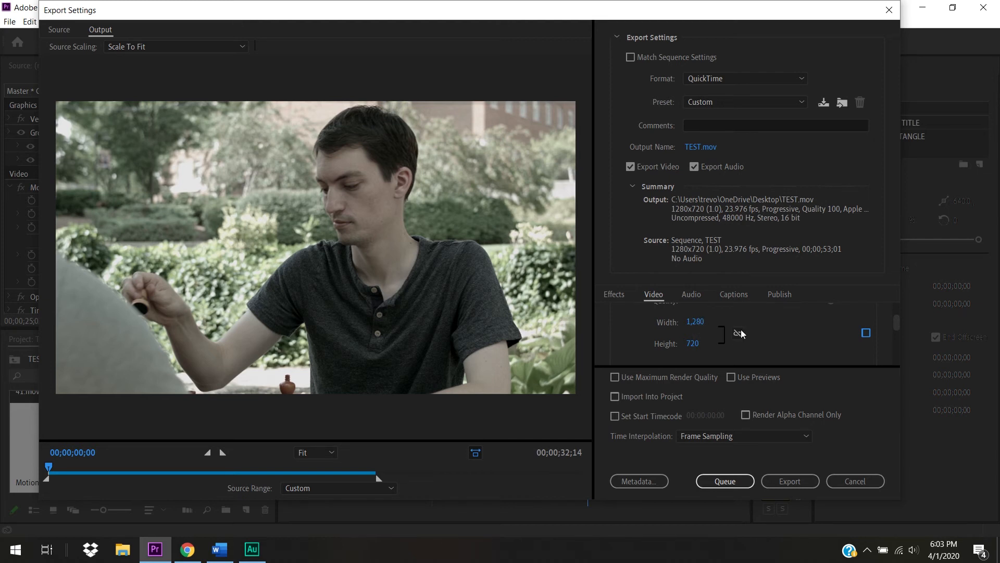
left_click_drag(688, 321, 787, 326)
left_click_drag(884, 323, 786, 301)
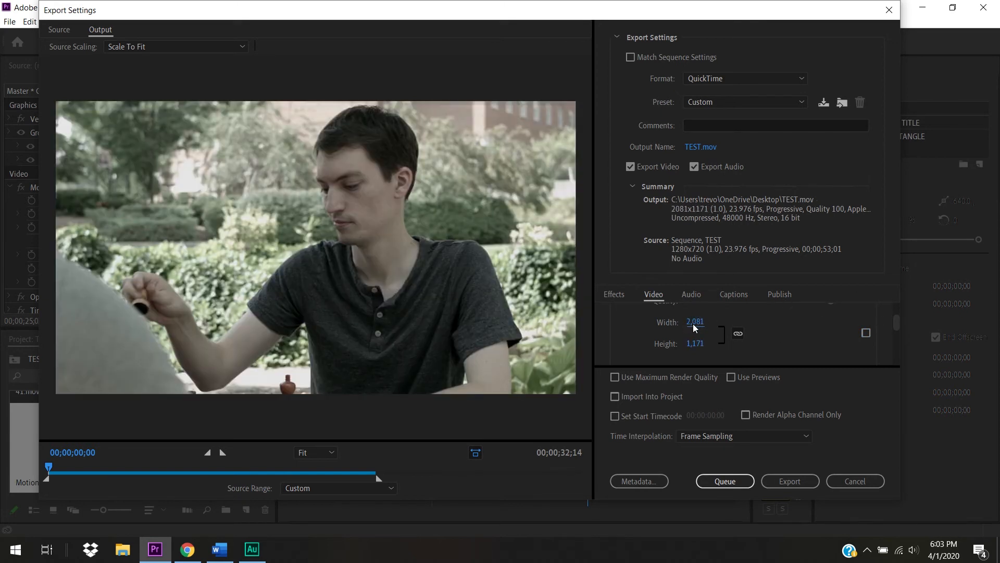
type("1920")
key("Return")
mouse_move(896, 321)
left_mouse_down()
mouse_move(894, 307)
mouse_move(896, 324)
left_mouse_up()
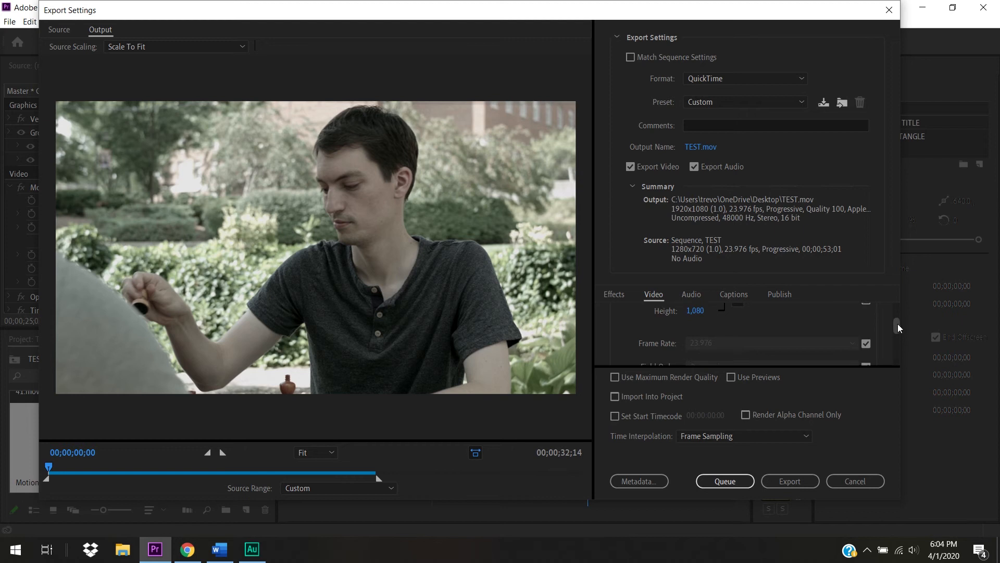
left_click_drag(898, 324, 898, 326)
left_click(865, 315)
left_click(866, 315)
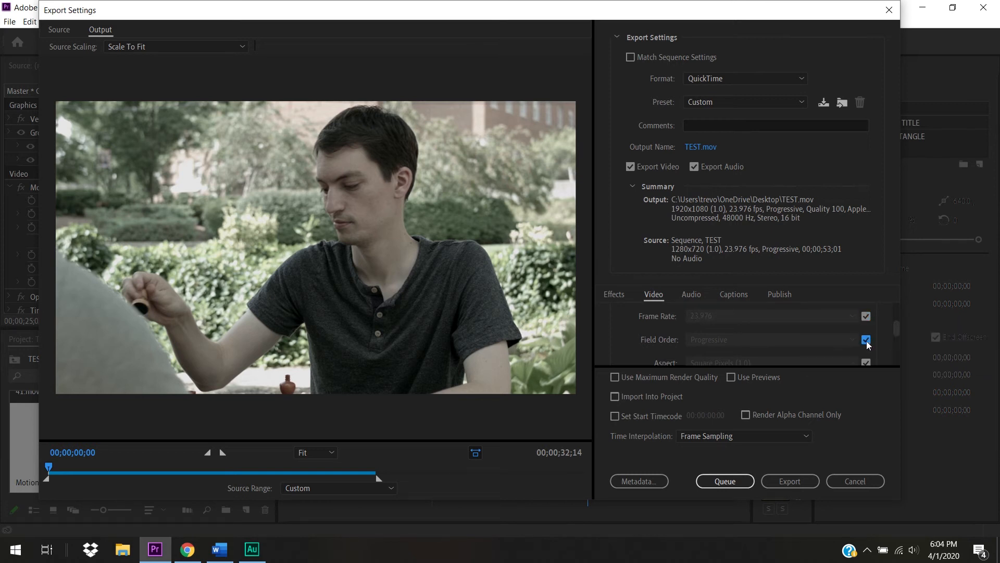
left_click(866, 340)
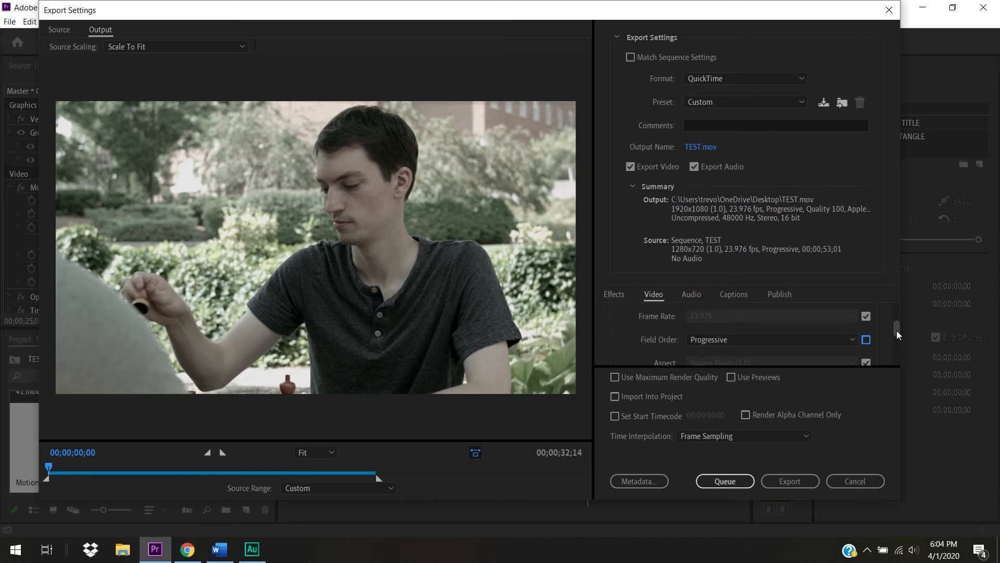
scroll(896, 331, "down", 1)
left_click(825, 326)
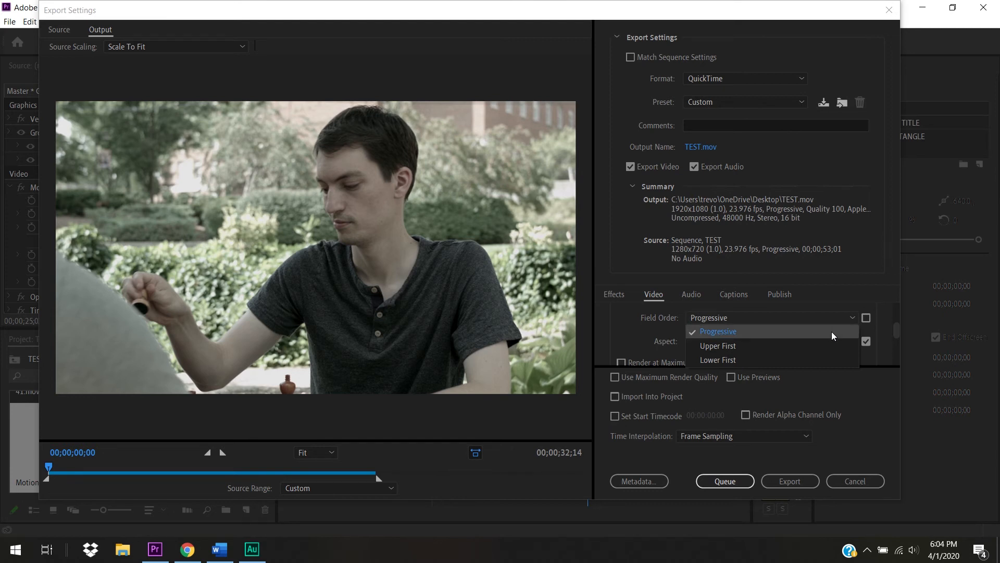
left_click(832, 331)
left_click(869, 318)
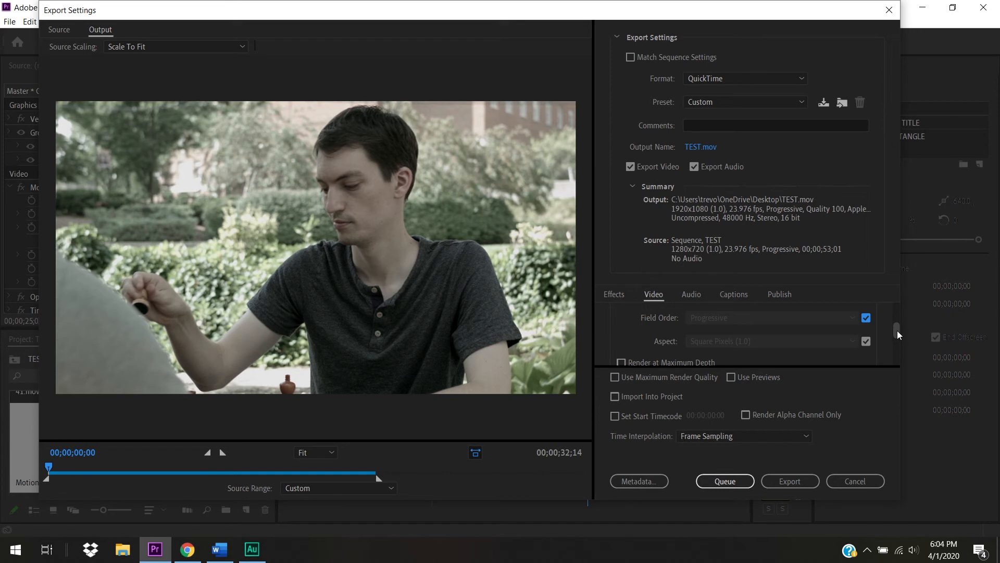
left_click_drag(897, 330, 897, 333)
left_click(866, 314)
left_click(838, 313)
left_click(838, 314)
left_click(866, 314)
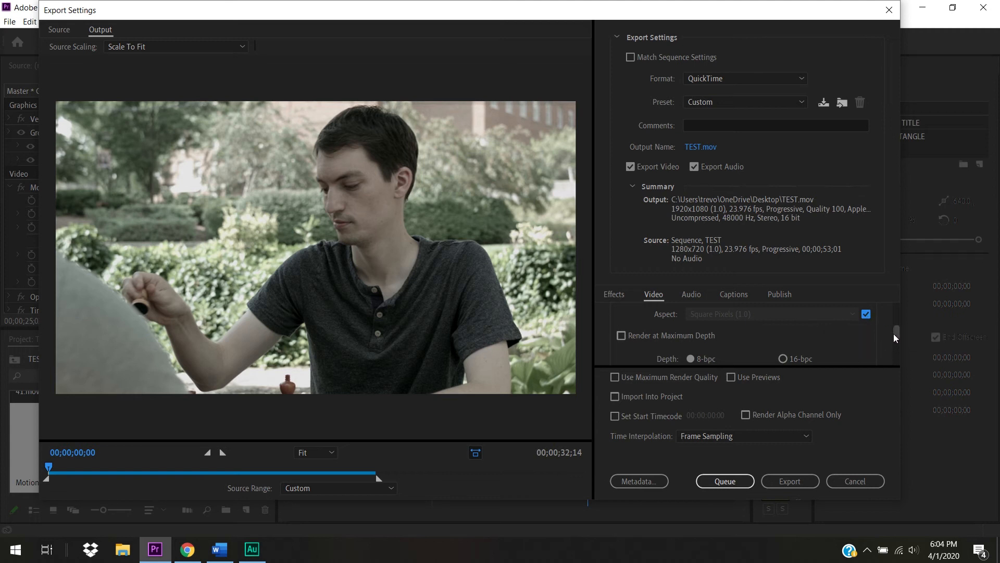
Step: Enable Render at Maximum Depth, keep Rec 709 colour space, and leave Depth at 8-bpc
left_click_drag(893, 334, 895, 338)
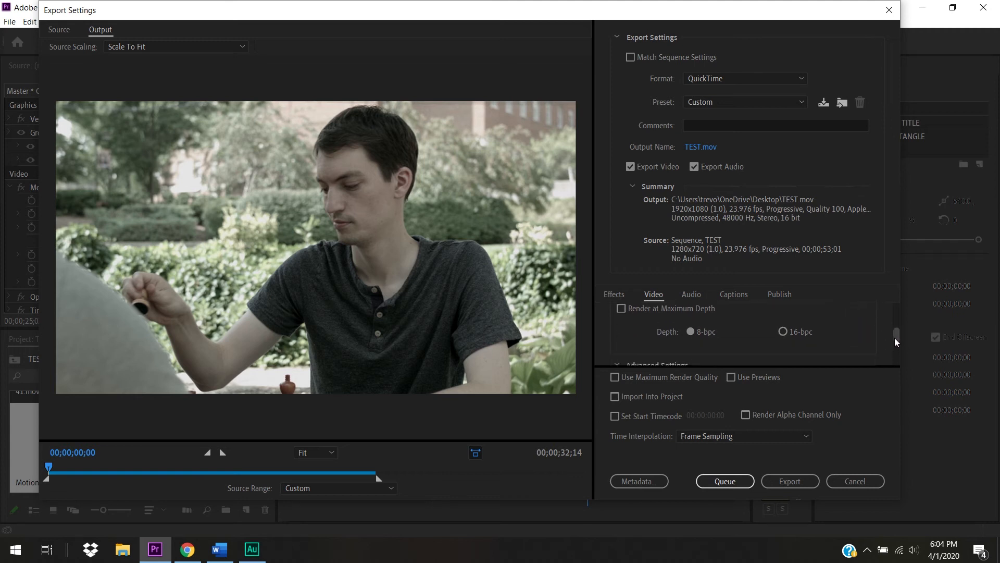
left_click(677, 310)
left_click(718, 331)
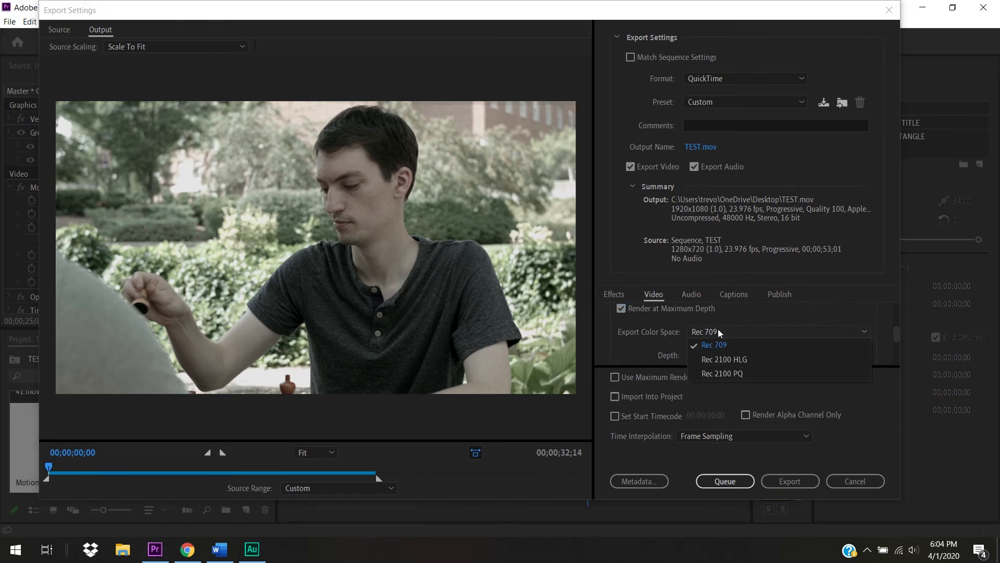
left_click(721, 335)
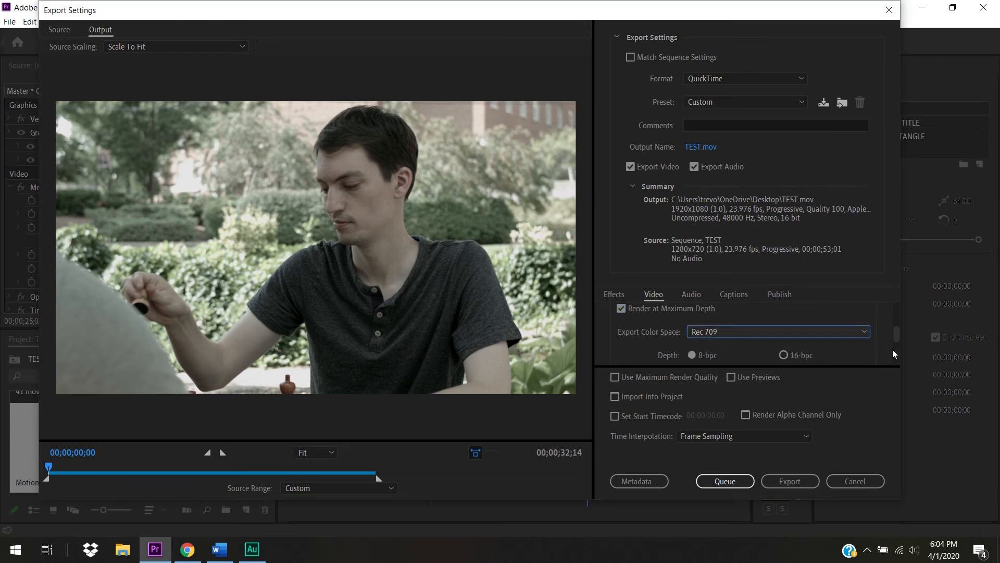
scroll(896, 341, "down", 1)
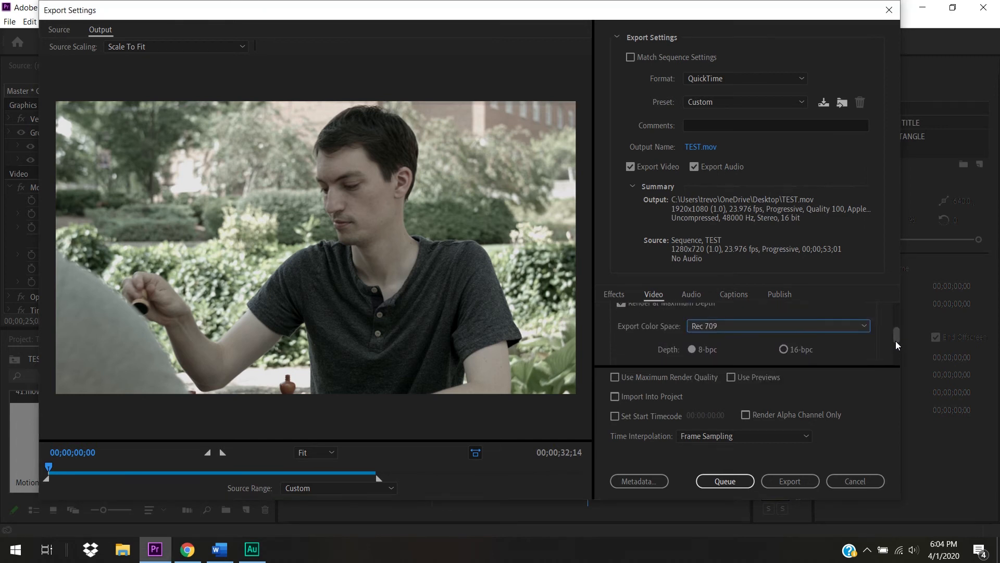
left_click(785, 343)
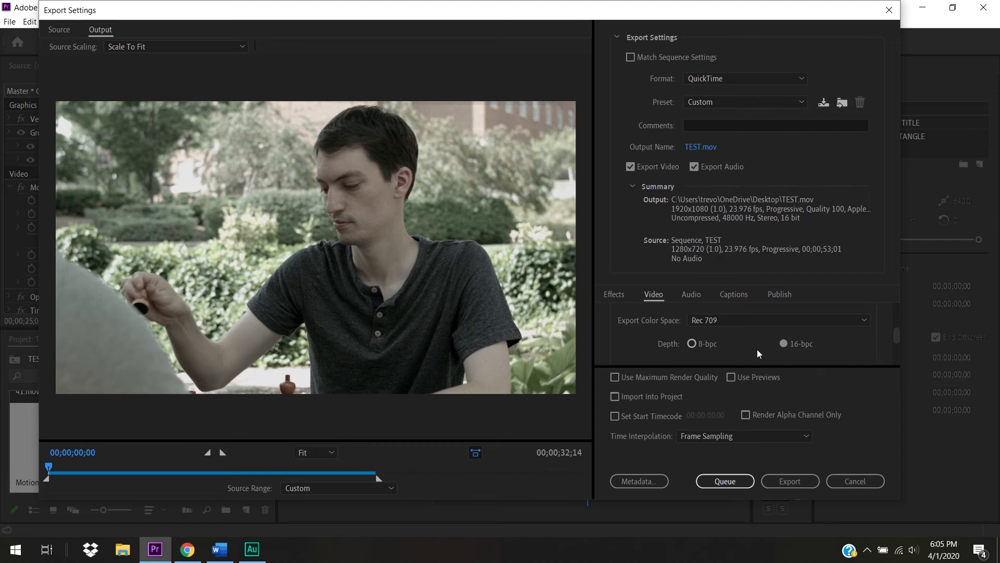
left_click(730, 345)
left_click(850, 317)
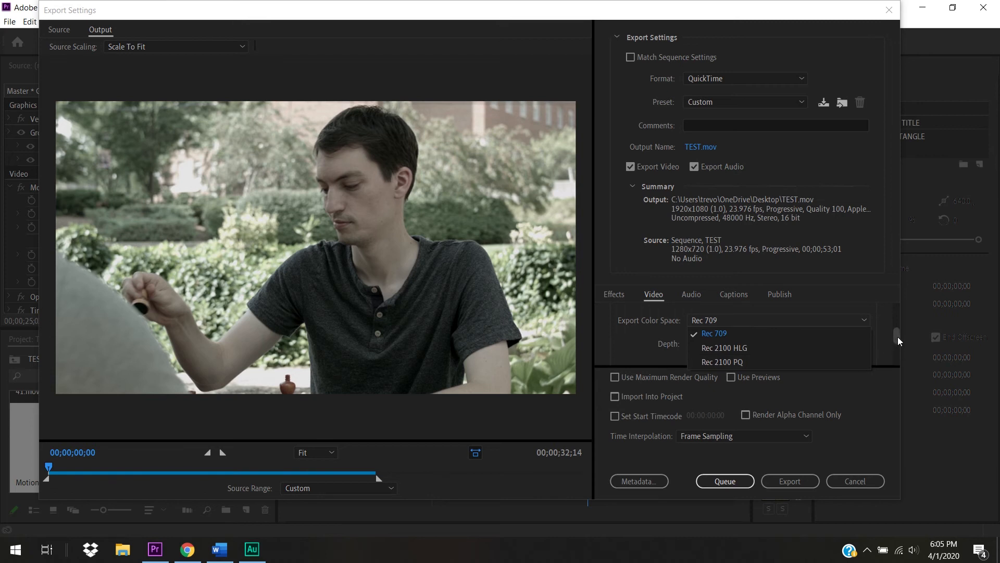
scroll(898, 337, "down", 1)
left_click(862, 316)
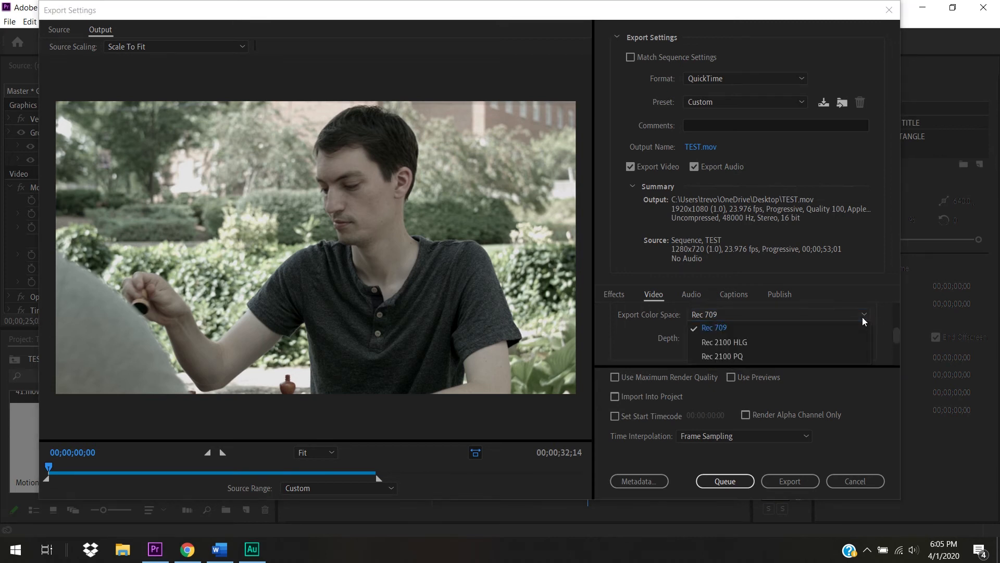
left_click(864, 327)
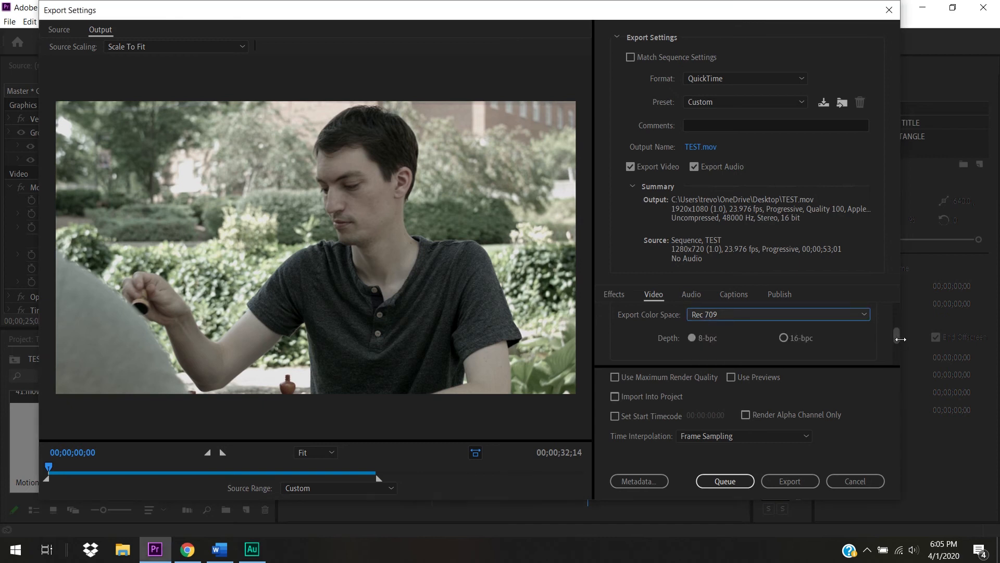
left_click_drag(898, 339, 897, 343)
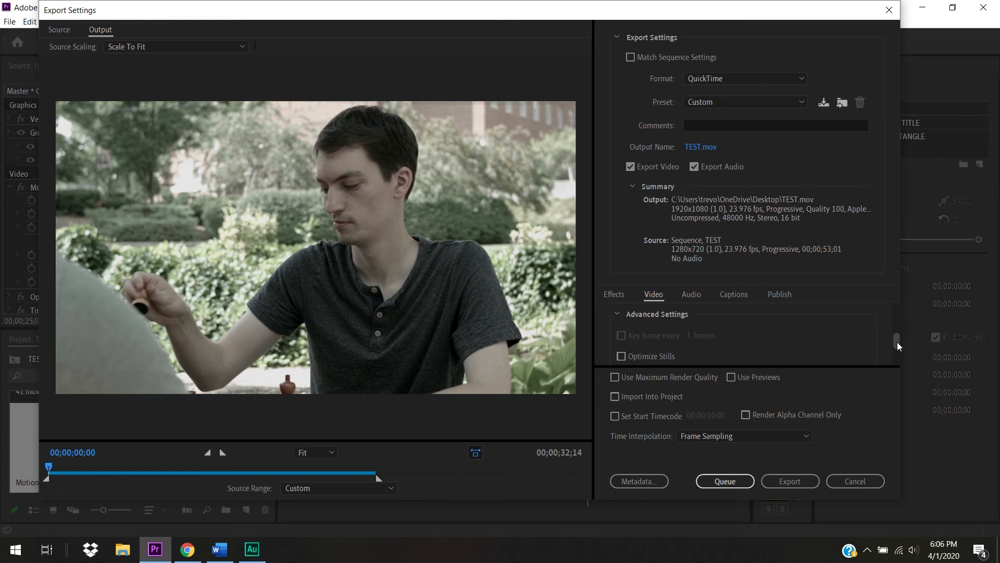
Step: Scroll through the Video tab's Advanced Settings, then show the export Format list
scroll(895, 343, "down", 1)
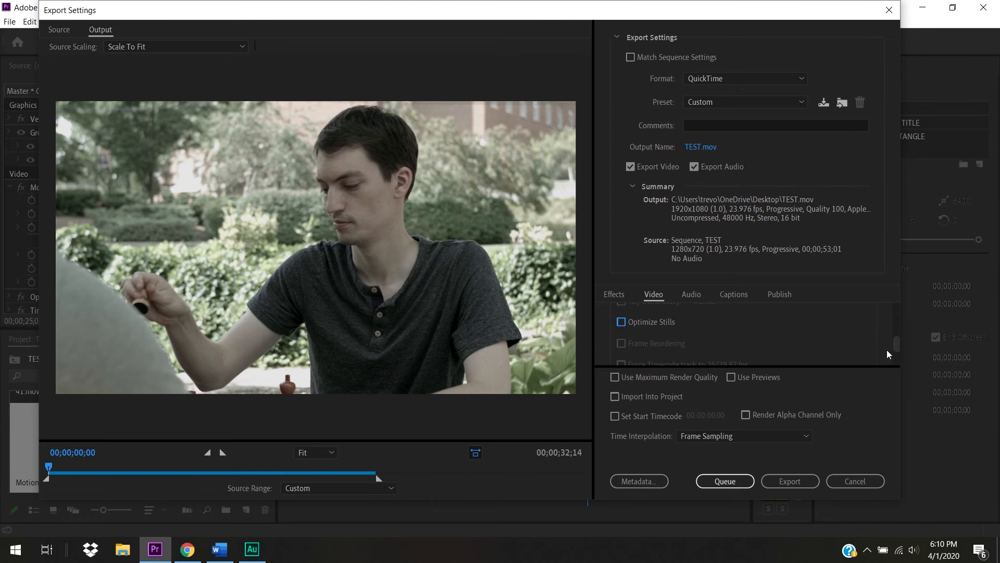
left_click_drag(897, 342, 898, 358)
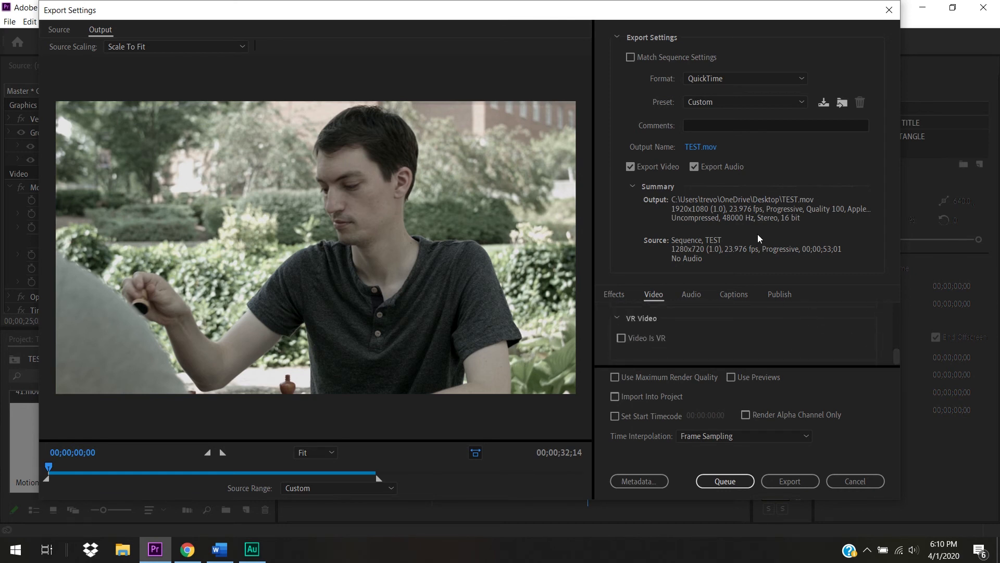
left_click(764, 75)
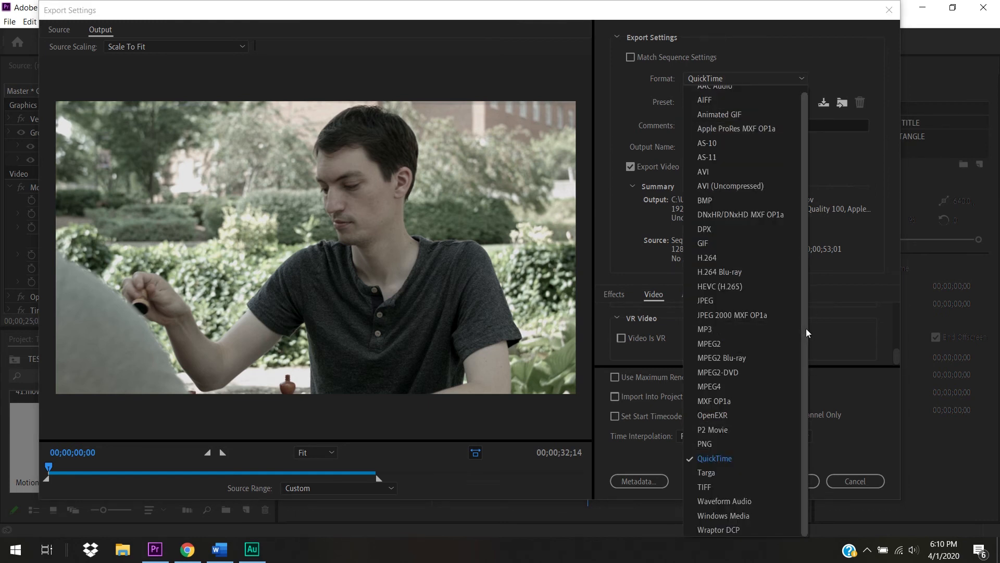
Step: Switch the format to H.264, writing TEST.mp4 at 1280x720 with Match Source - High bitrate
left_click_drag(806, 328, 805, 305)
left_click(756, 265)
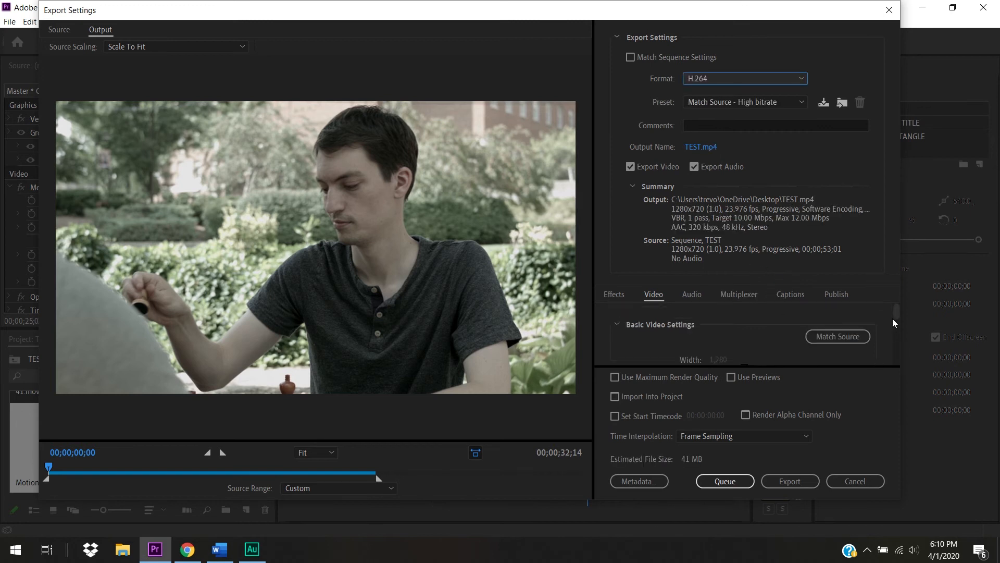
left_click_drag(896, 314, 900, 352)
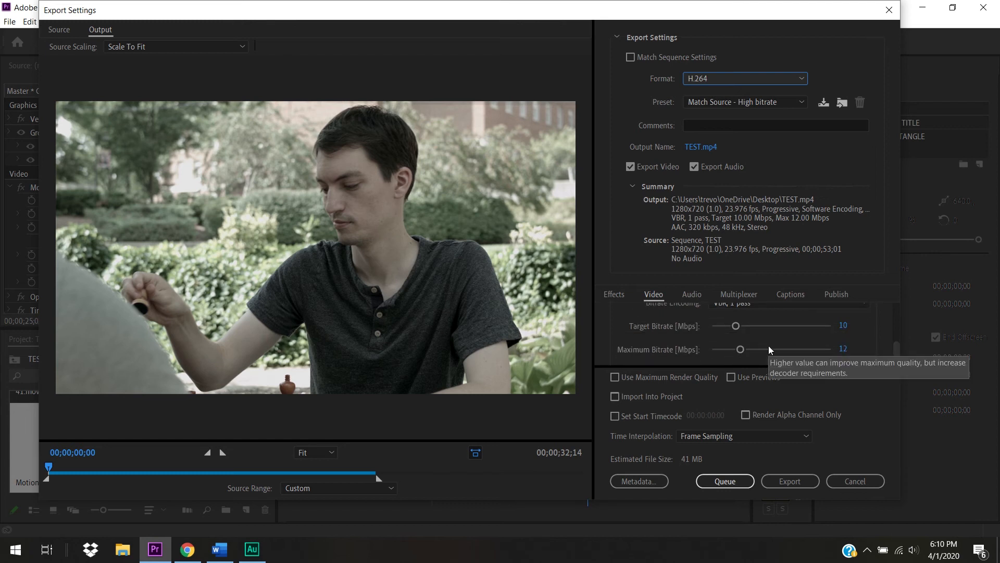
Step: Try VBR 2 pass and then CBR bitrate encoding, raising the target bitrate to 13.28 Mbps
left_click(746, 330)
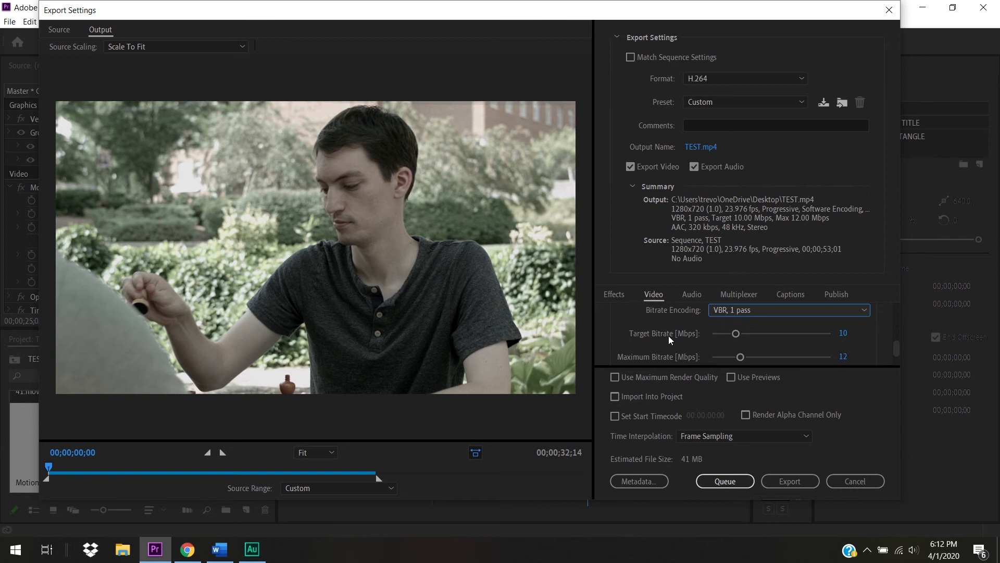
left_click(778, 311)
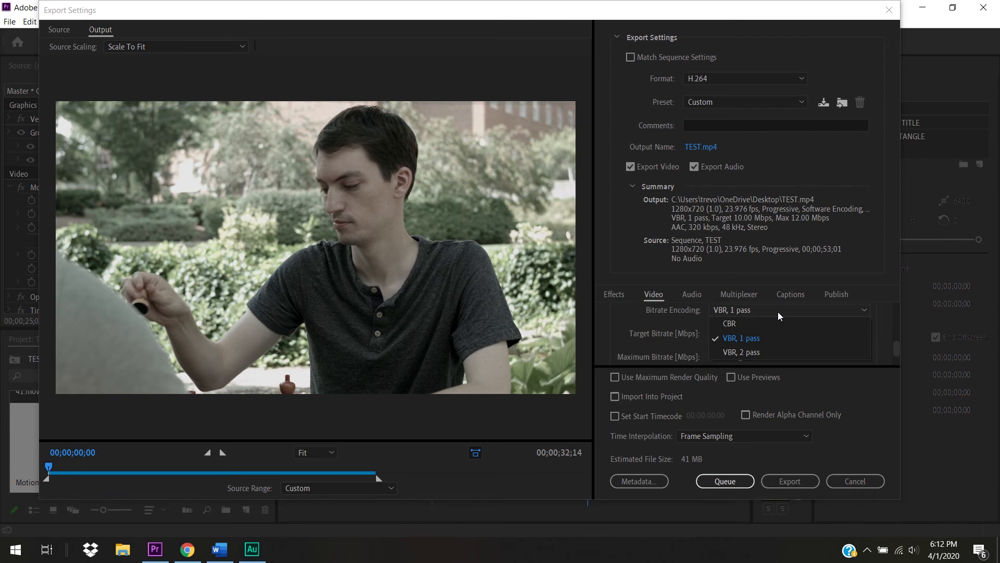
left_click(783, 353)
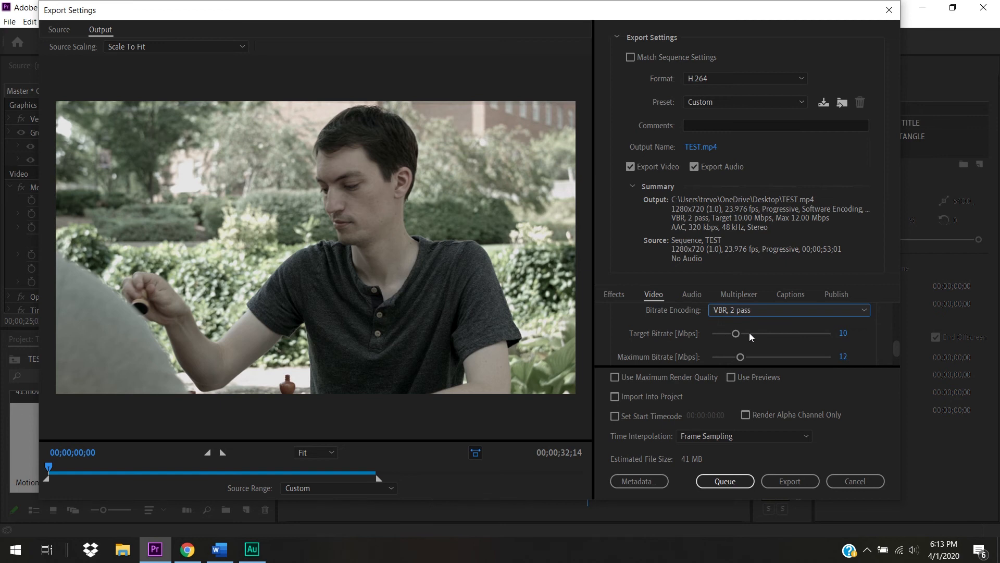
left_click(789, 312)
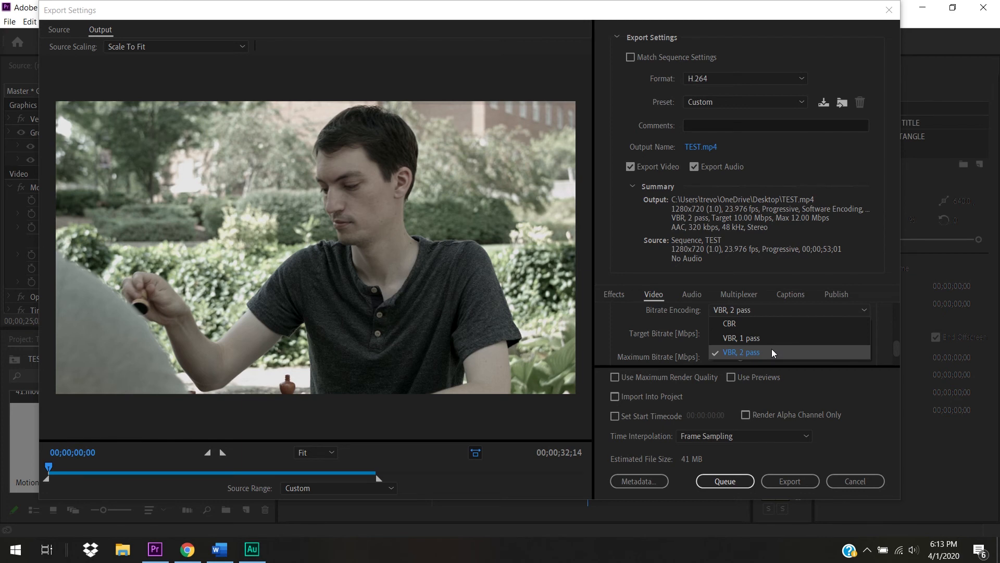
left_click(749, 326)
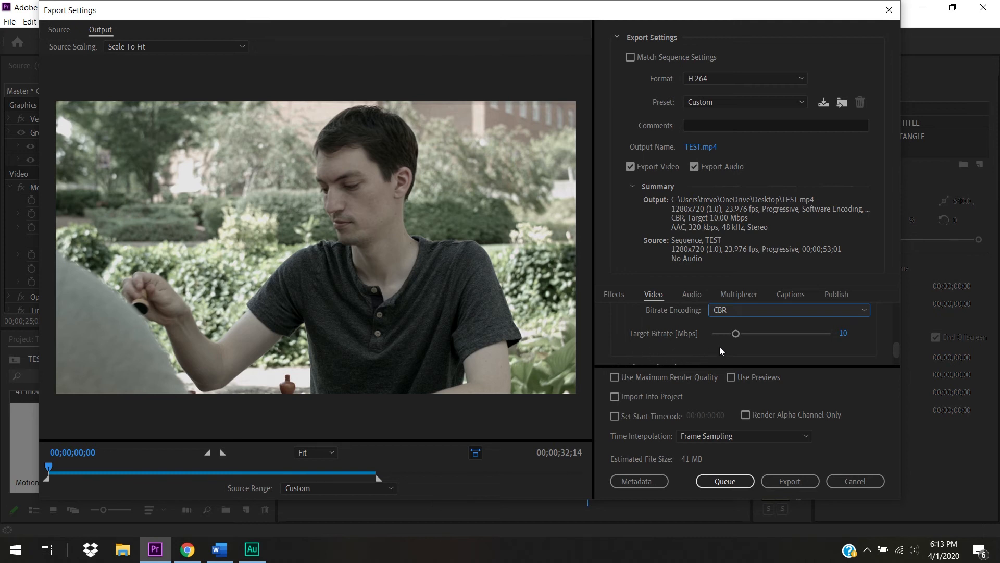
mouse_move(736, 334)
left_mouse_down()
mouse_move(777, 336)
mouse_move(746, 335)
left_mouse_up()
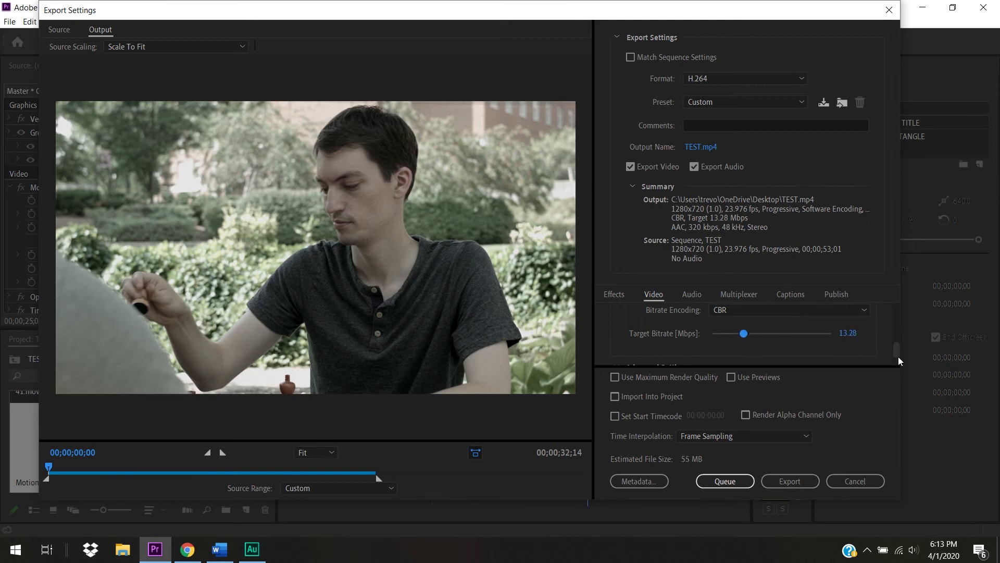
Step: Switch bitrate encoding to VBR 1 pass, keeping target and maximum bitrate at 13.28 Mbps
left_click_drag(896, 349, 896, 349)
left_click(862, 318)
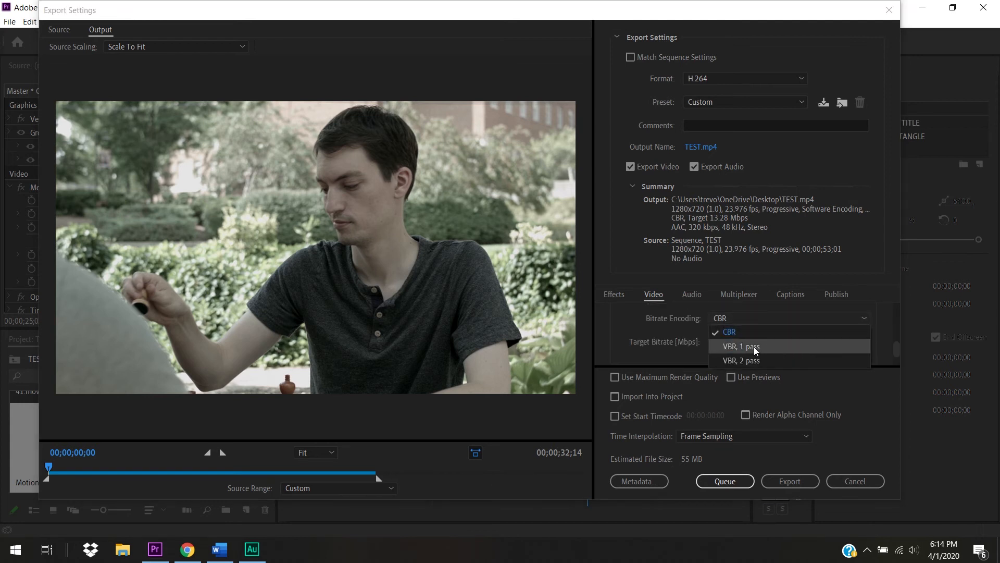
key("Escape")
key("Down")
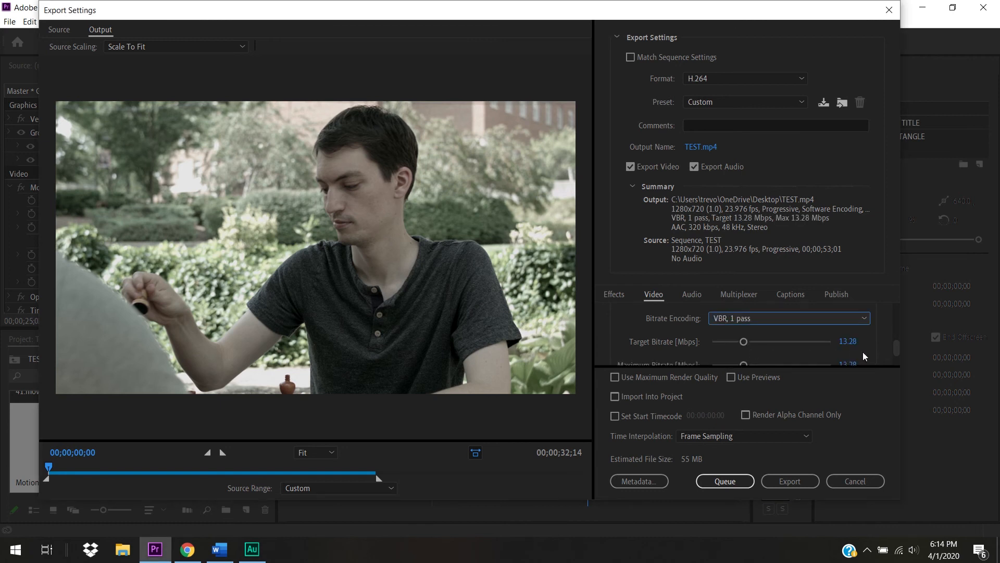
scroll(896, 353, "down", 3)
scroll(896, 353, "up", 2)
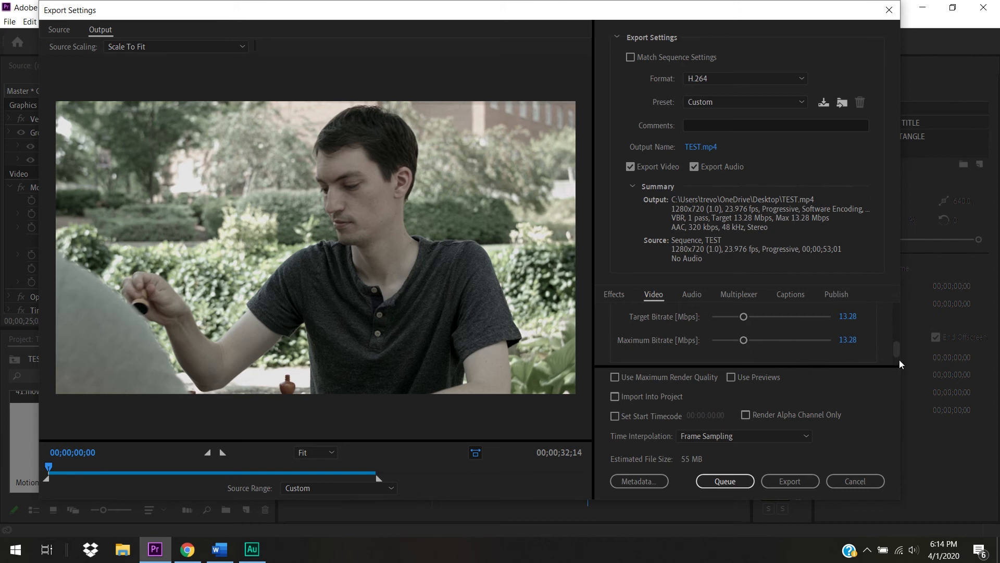
left_click_drag(898, 351, 898, 361)
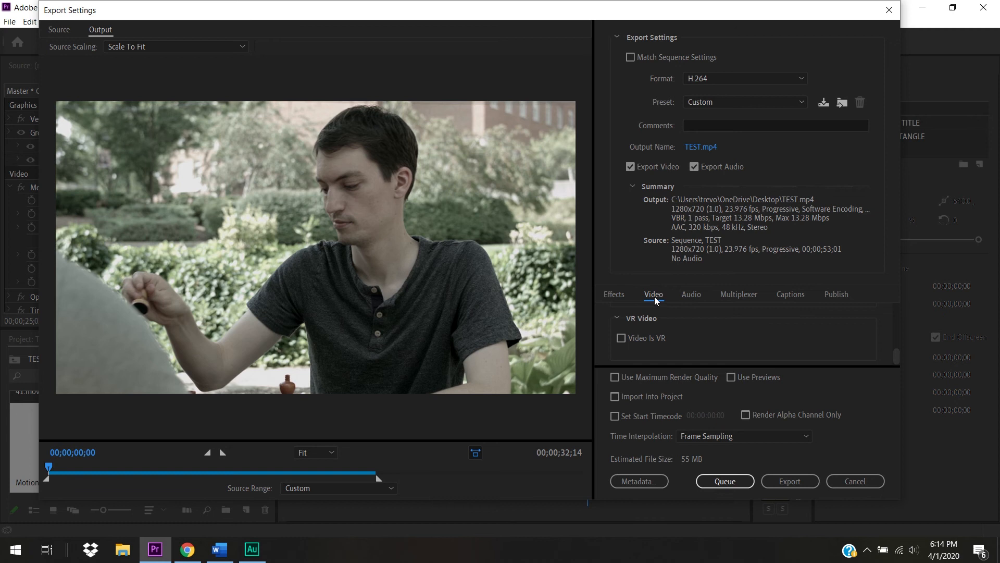
Step: Show the export Effects settings, such as Lumetri Look / LUT
left_click(613, 295)
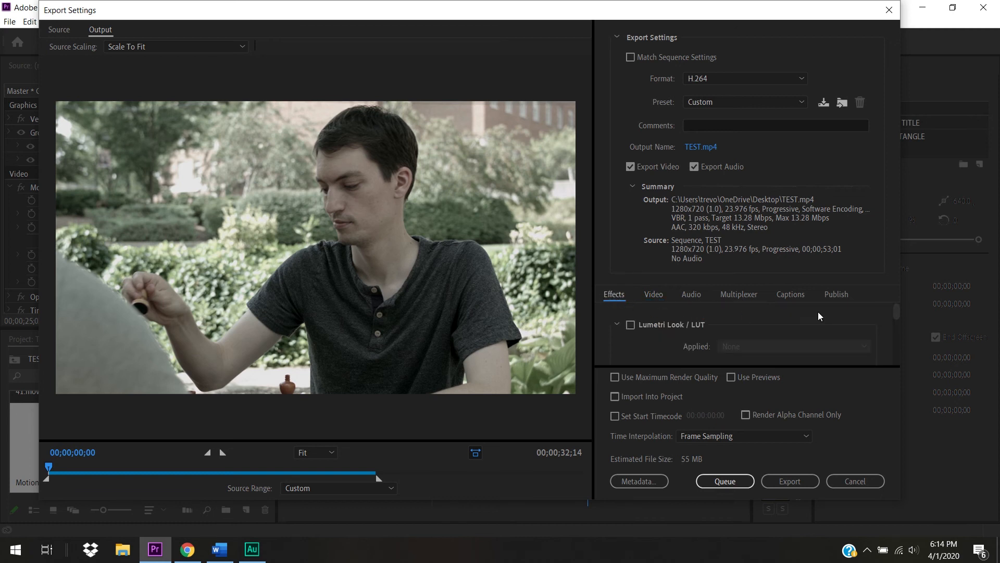
mouse_move(897, 312)
left_mouse_down()
mouse_move(905, 359)
mouse_move(896, 306)
left_mouse_up()
Step: In the Audio settings, try a 128 kbps audio bitrate, then keep it at 320 kbps
left_click(684, 295)
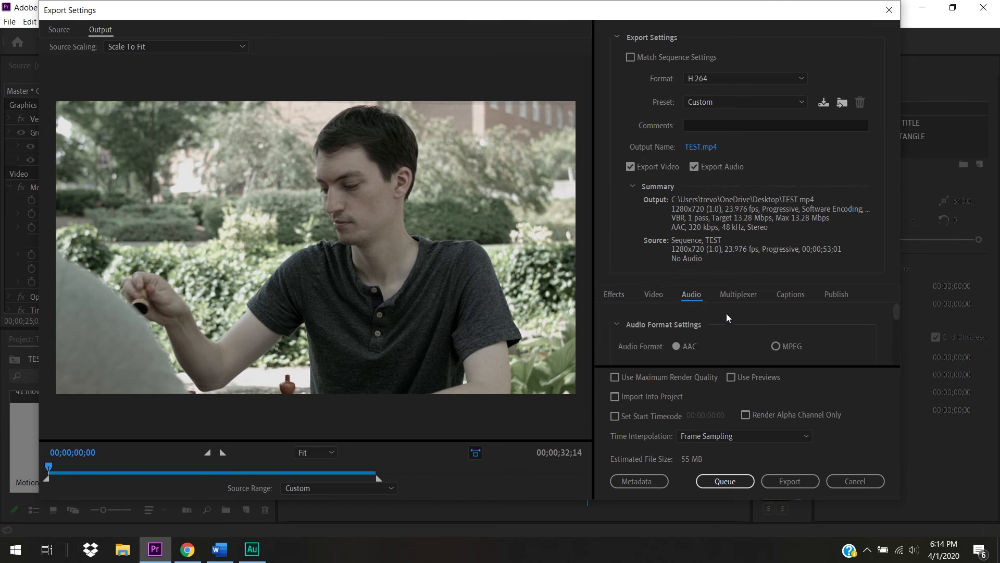
left_click_drag(898, 310, 897, 311)
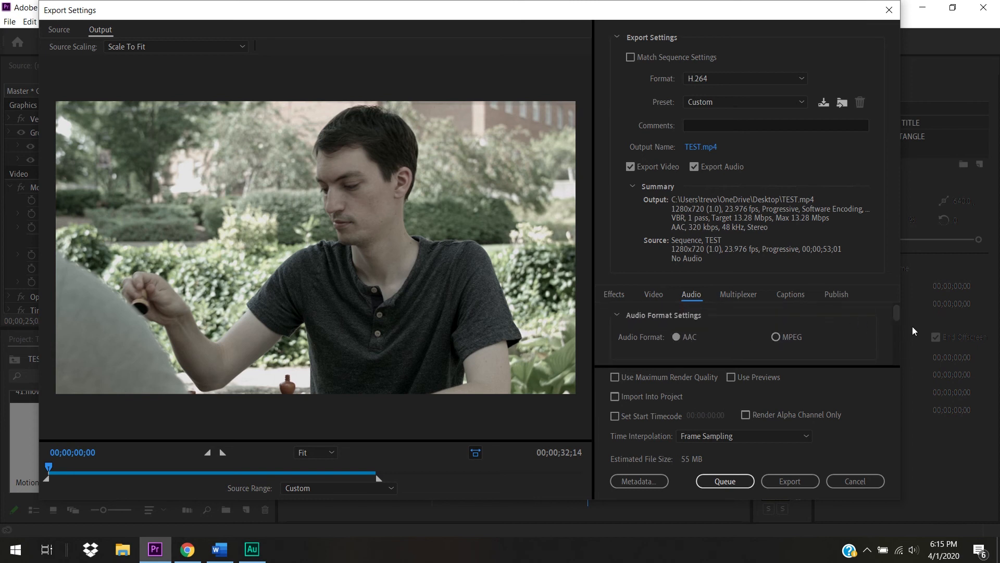
left_click_drag(895, 315, 901, 346)
left_click(702, 330)
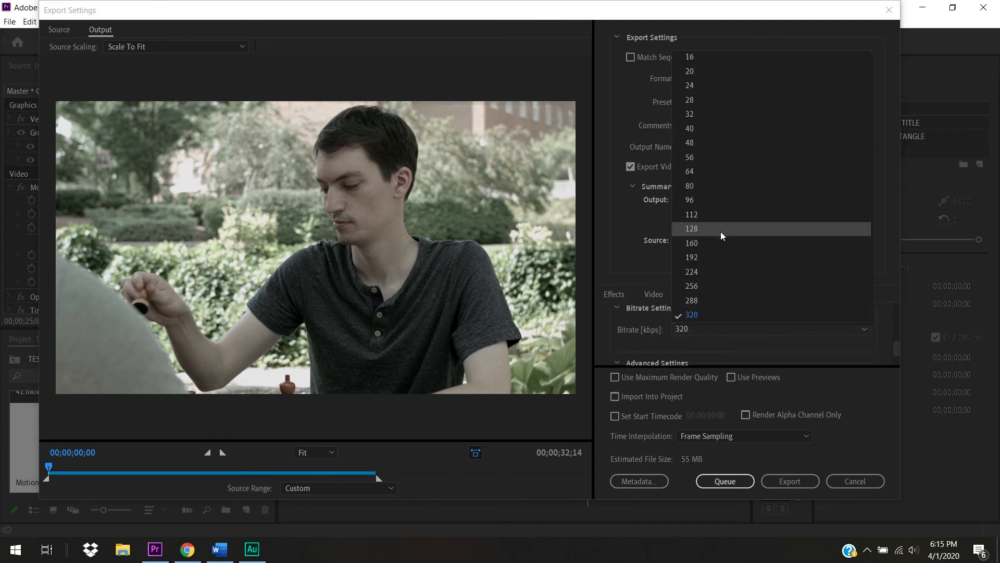
left_click(720, 232)
left_click(707, 328)
left_click(708, 315)
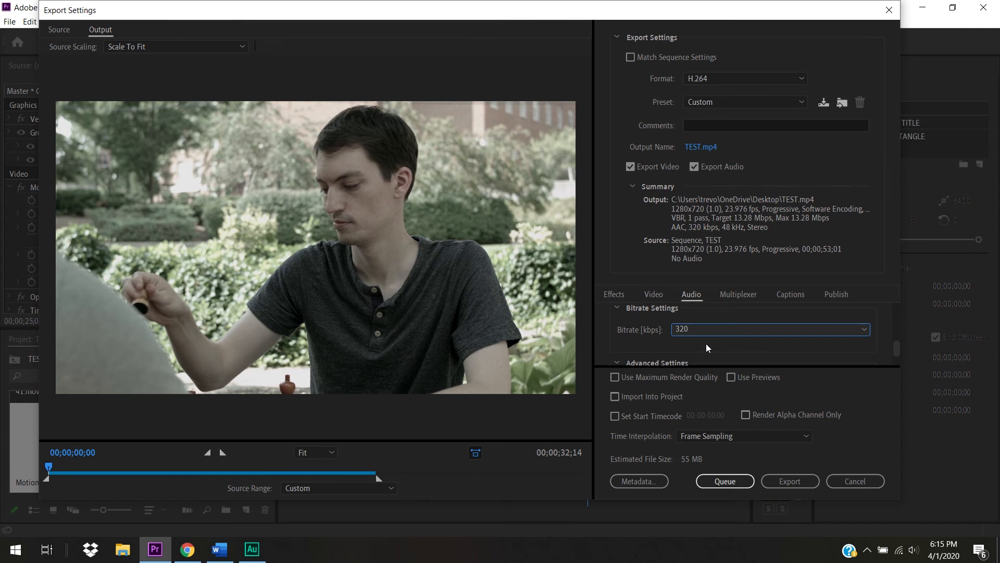
left_click(738, 336)
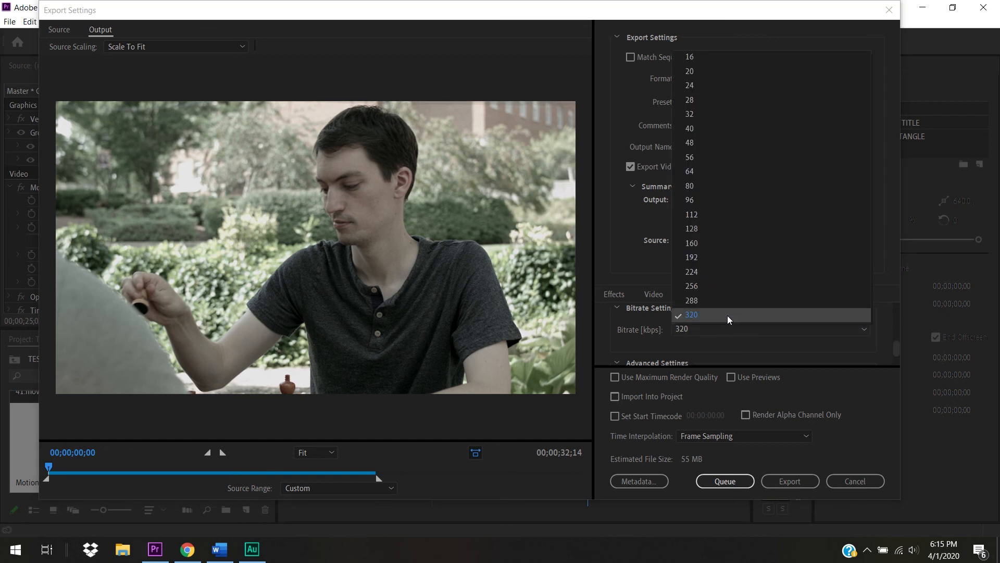
left_click(728, 315)
mouse_move(895, 349)
left_mouse_down()
mouse_move(899, 363)
mouse_move(896, 331)
left_mouse_up()
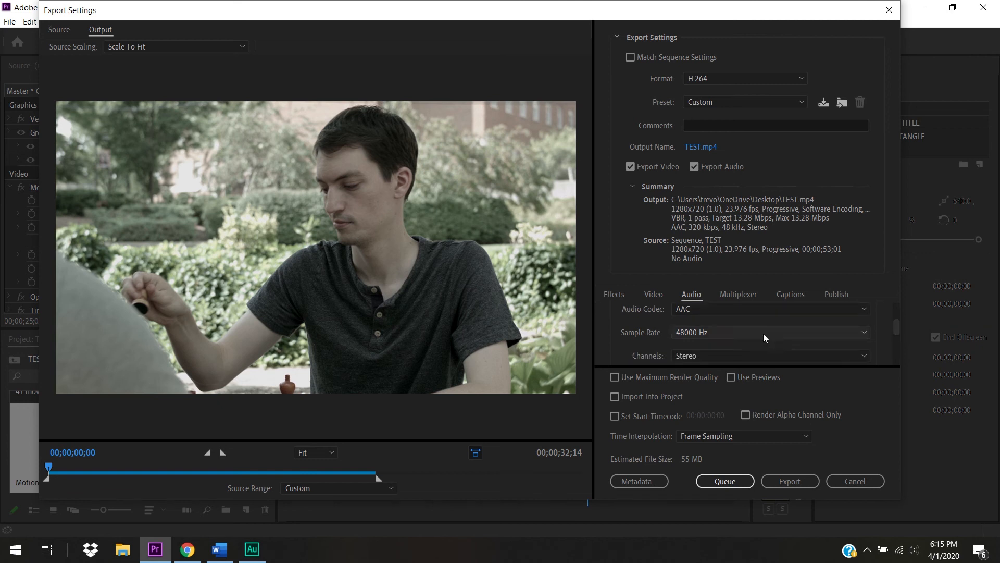
Step: Leave the sample rate at 48000 Hz and bring up the audio channel choices
left_click(707, 336)
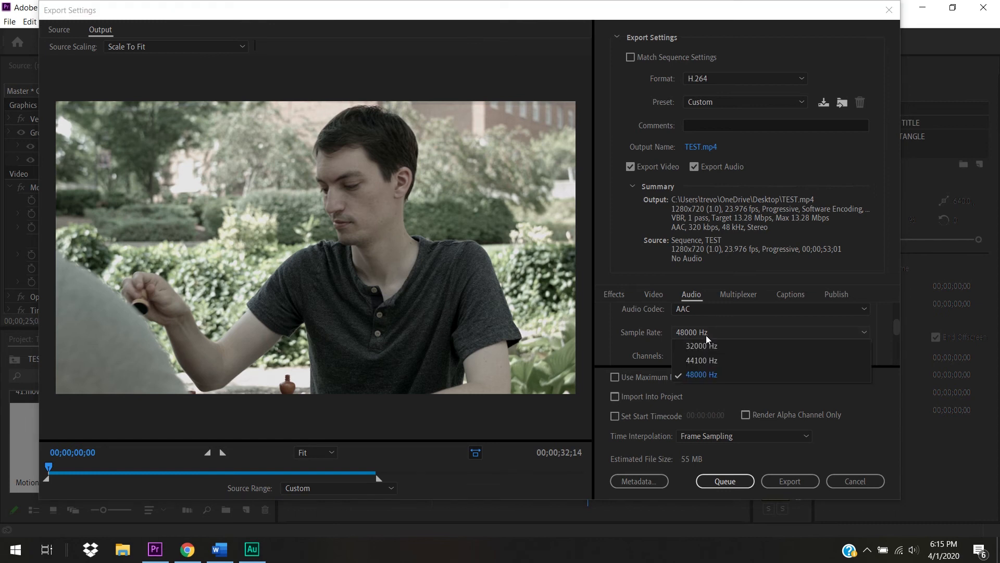
left_click(705, 336)
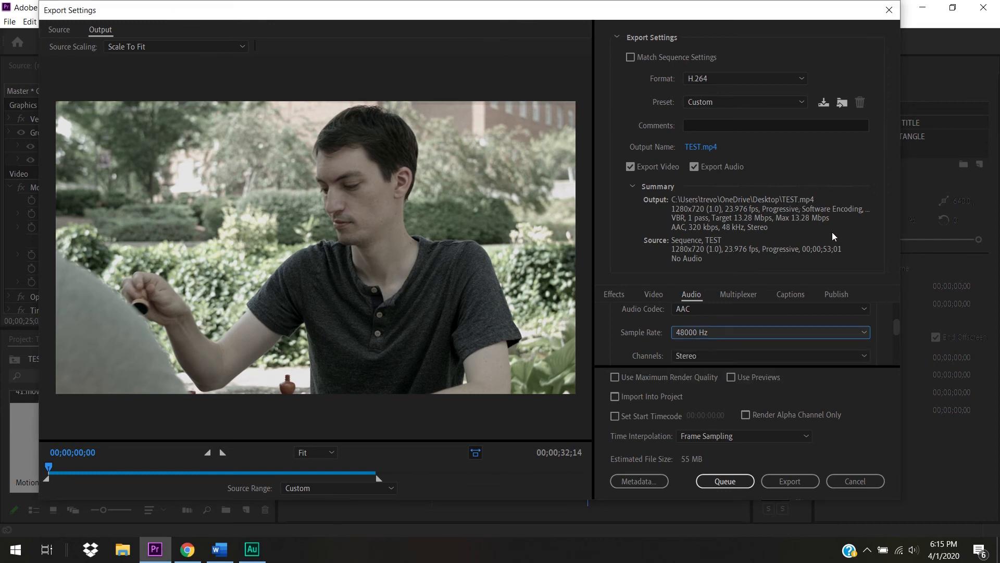
left_click_drag(895, 326, 899, 327)
left_click(848, 320)
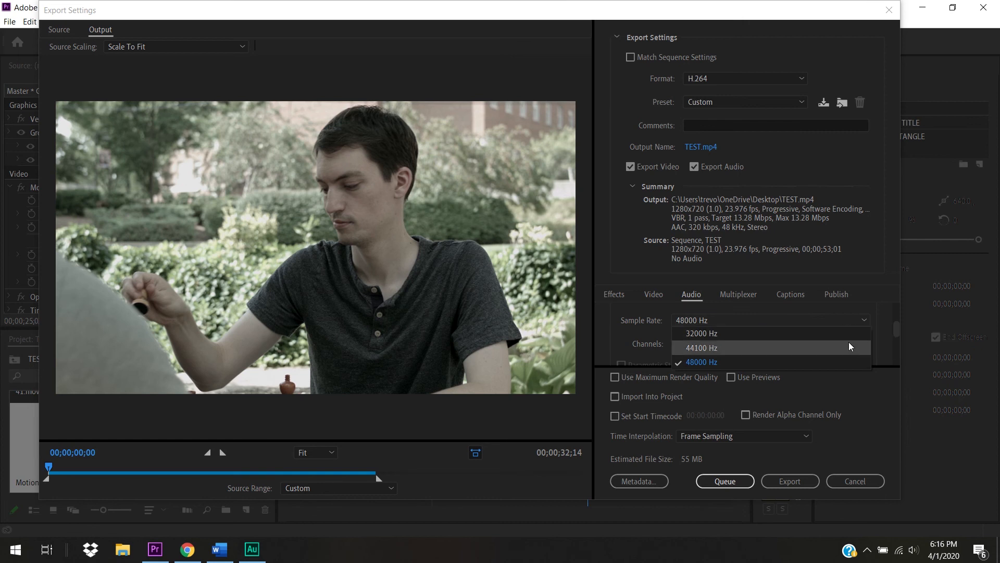
left_click(847, 320)
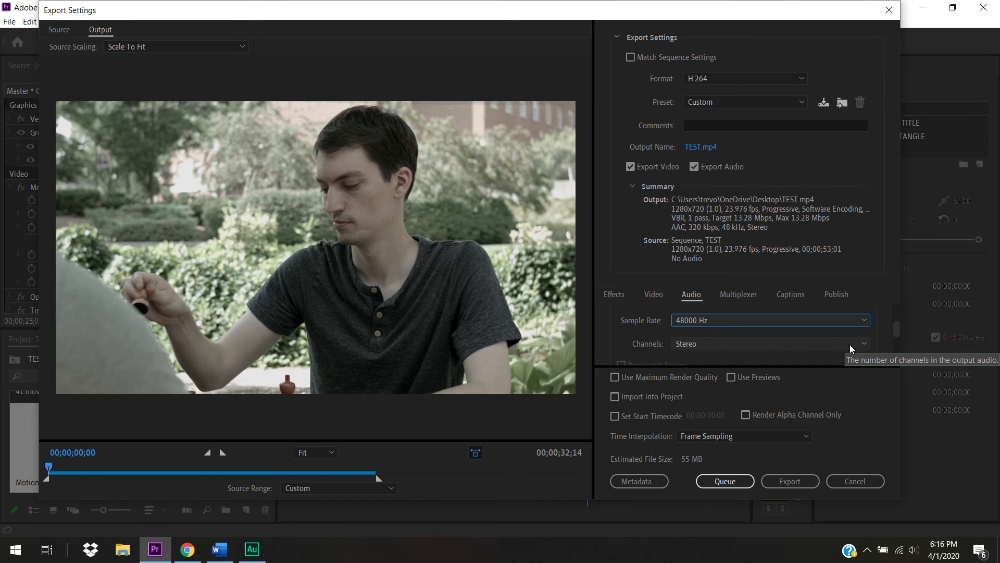
left_click(849, 345)
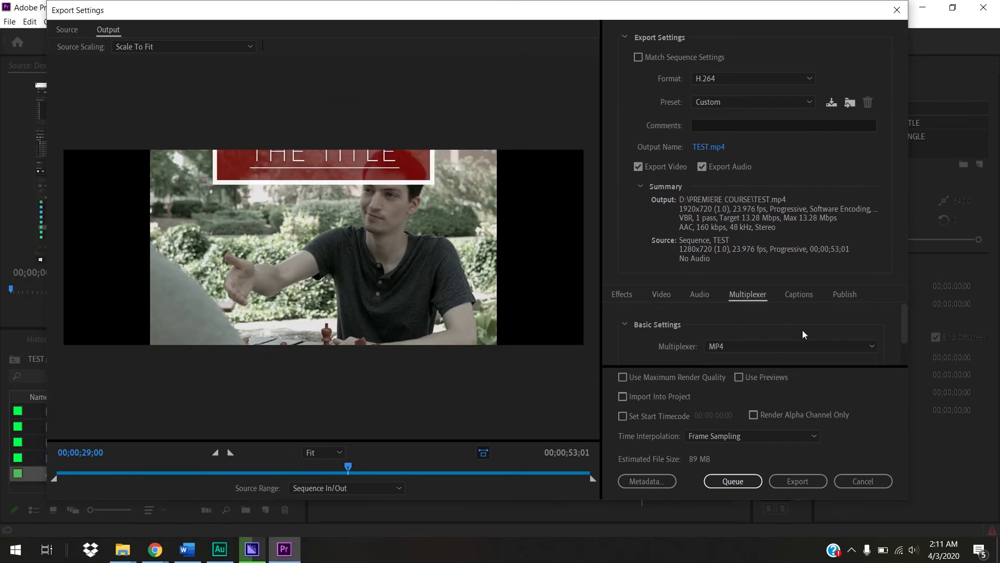
Step: Keep the MP4 multiplexer and Standard stream compatibility, then show the Captions settings
scroll(905, 331, "down", 2)
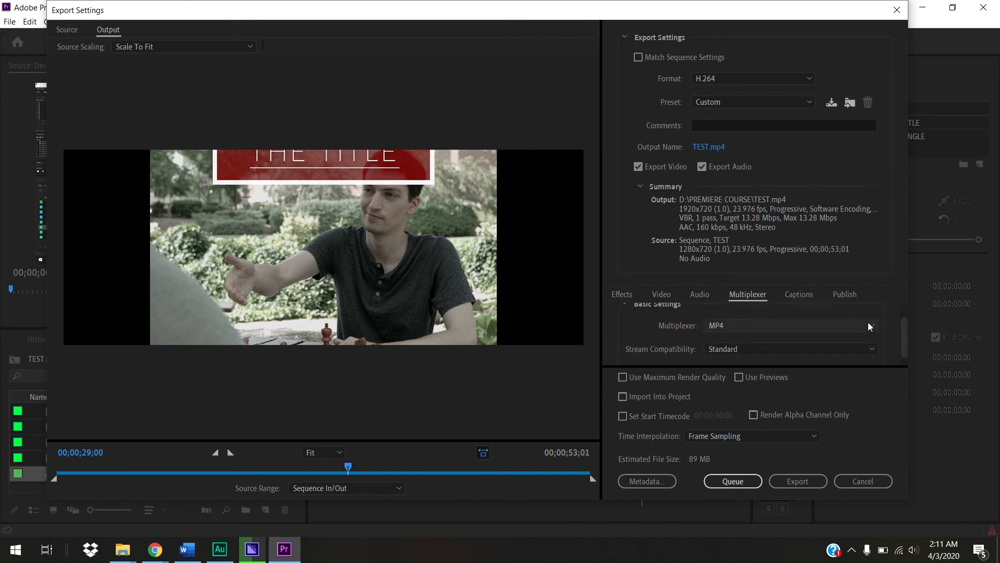
left_click(868, 324)
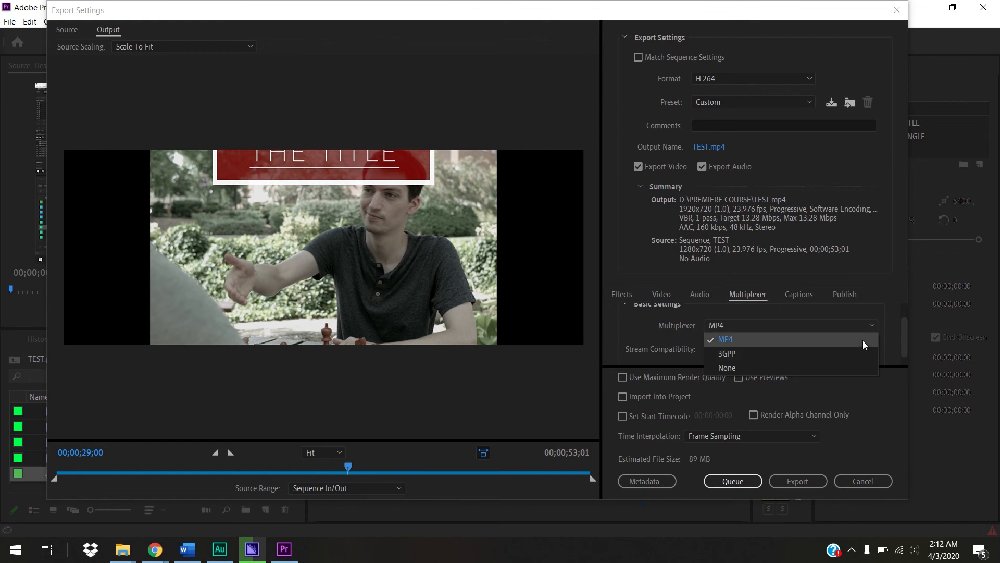
left_click(863, 340)
scroll(907, 332, "down", 1)
left_click(838, 337)
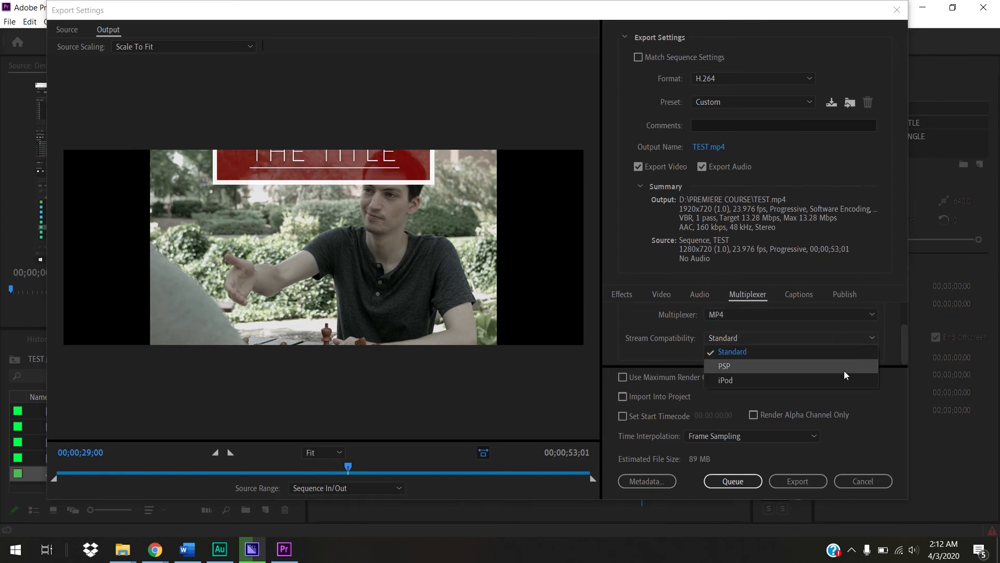
left_click(877, 336)
left_click(799, 295)
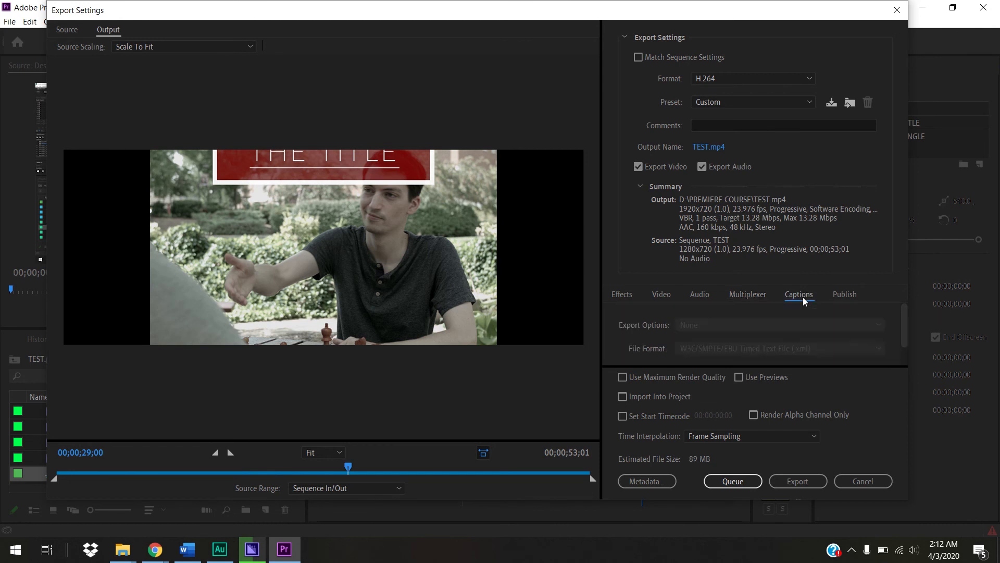
mouse_move(905, 323)
left_mouse_down()
mouse_move(907, 348)
mouse_move(910, 323)
left_mouse_up()
Step: Show the Publish settings and review the Creative Cloud, Behance and Facebook sections
left_click(846, 295)
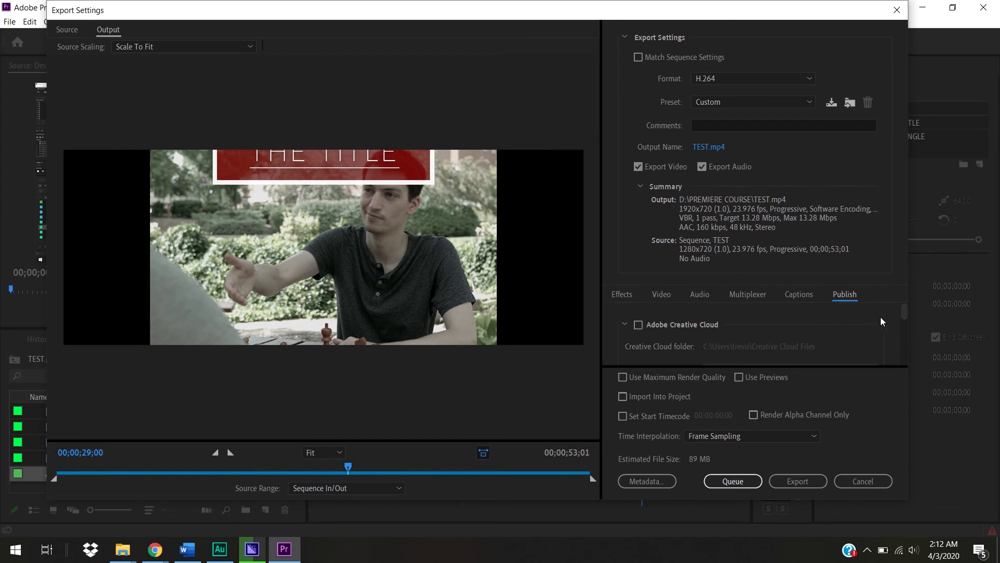
scroll(906, 311, "down", 4)
scroll(905, 312, "up", 3)
scroll(905, 314, "down", 5)
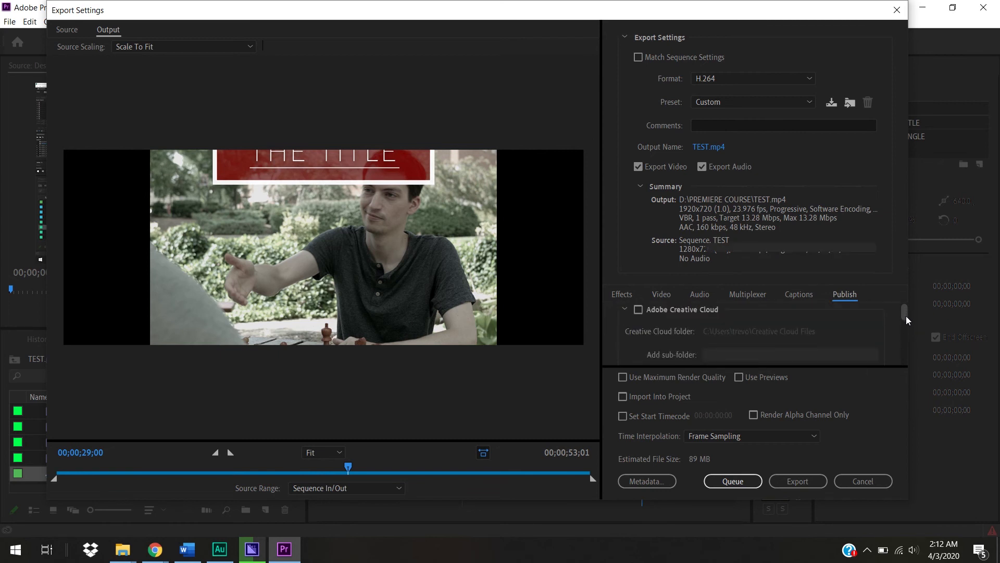
scroll(905, 315, "up", 3)
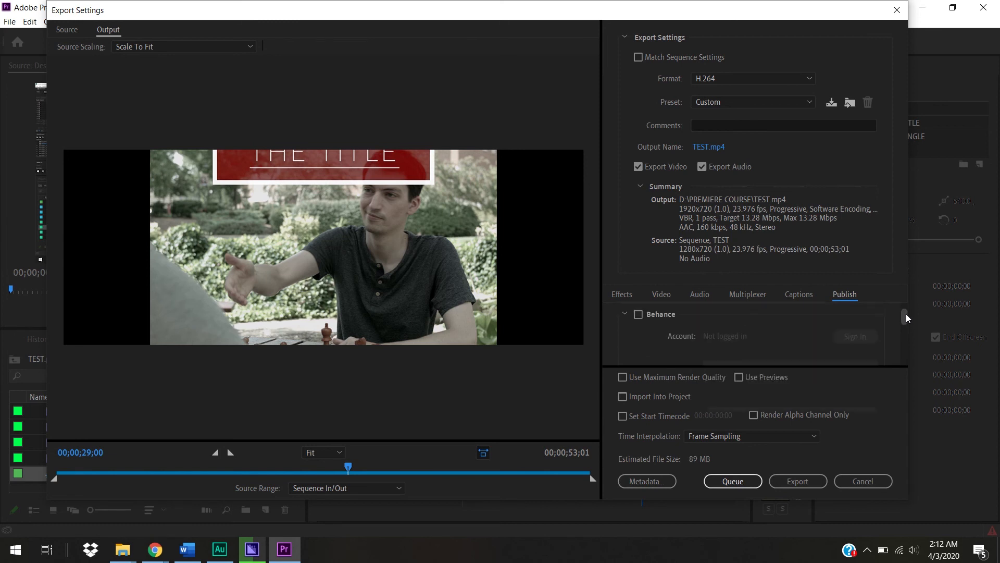
scroll(906, 314, "down", 1)
scroll(906, 316, "down", 2)
scroll(905, 317, "down", 3)
scroll(906, 320, "down", 3)
scroll(906, 325, "down", 4)
left_click_drag(907, 333, 912, 363)
left_click(912, 315)
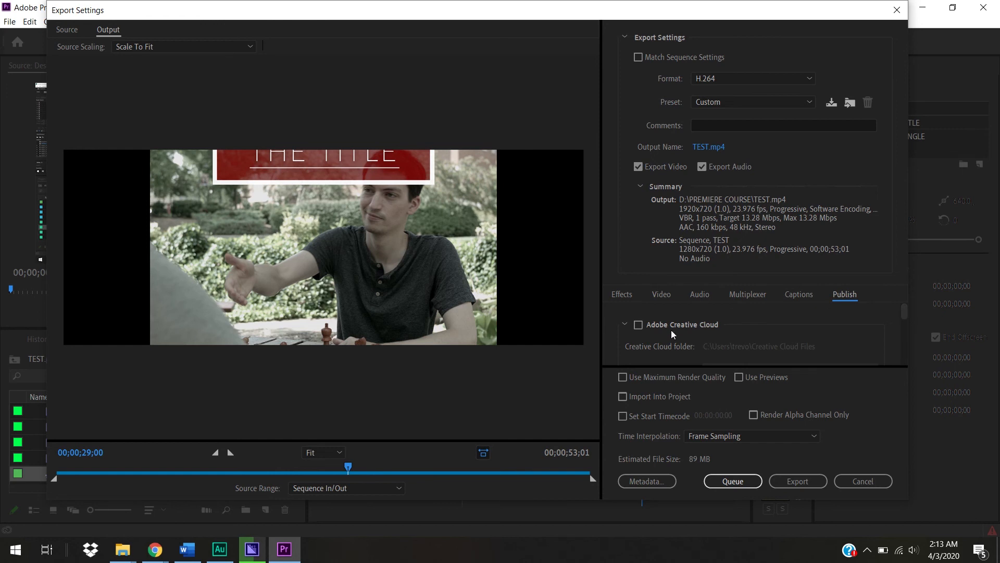
left_click(639, 324)
left_click_drag(906, 312, 907, 315)
scroll(907, 314, "up", 1)
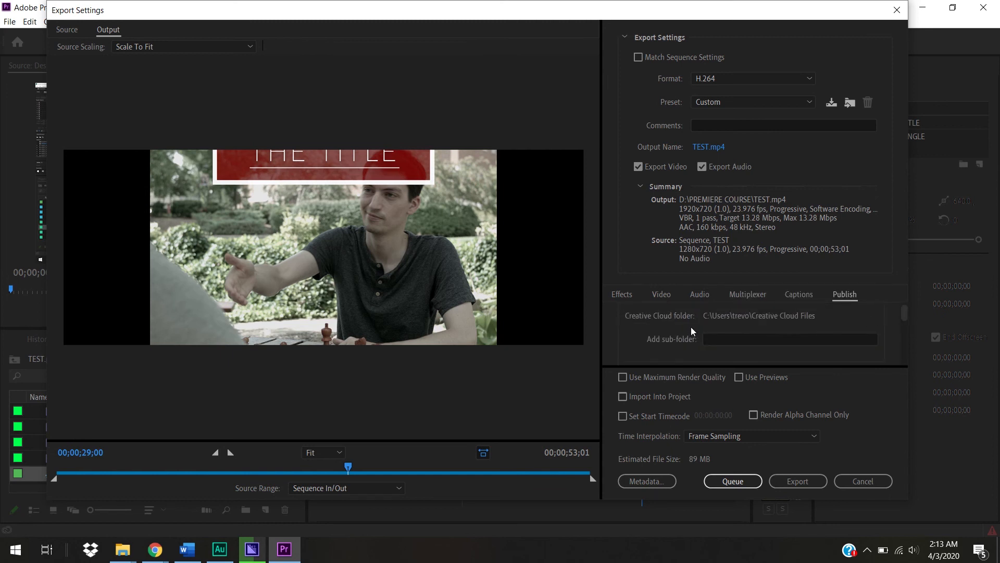
scroll(901, 318, "up", 2)
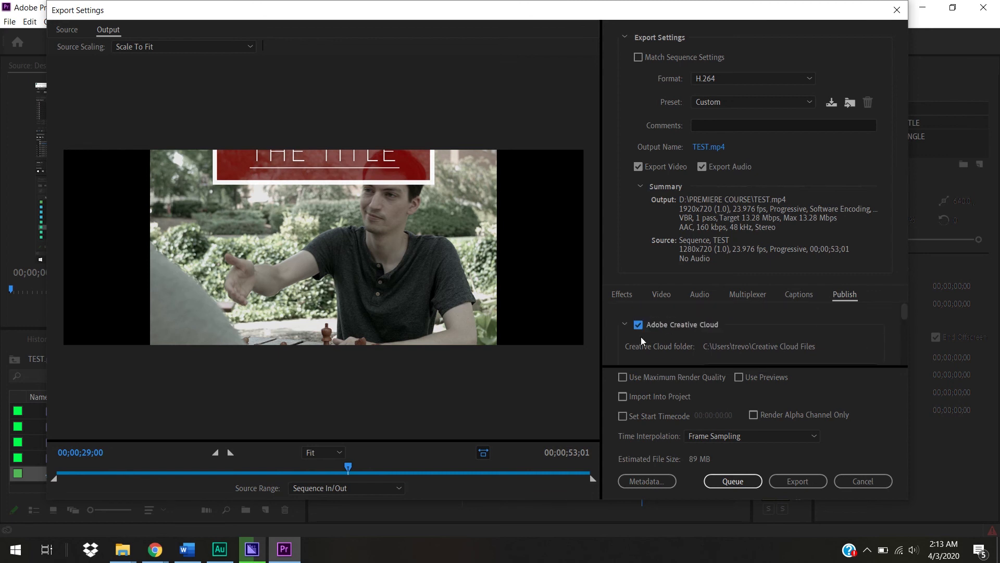
left_click(639, 324)
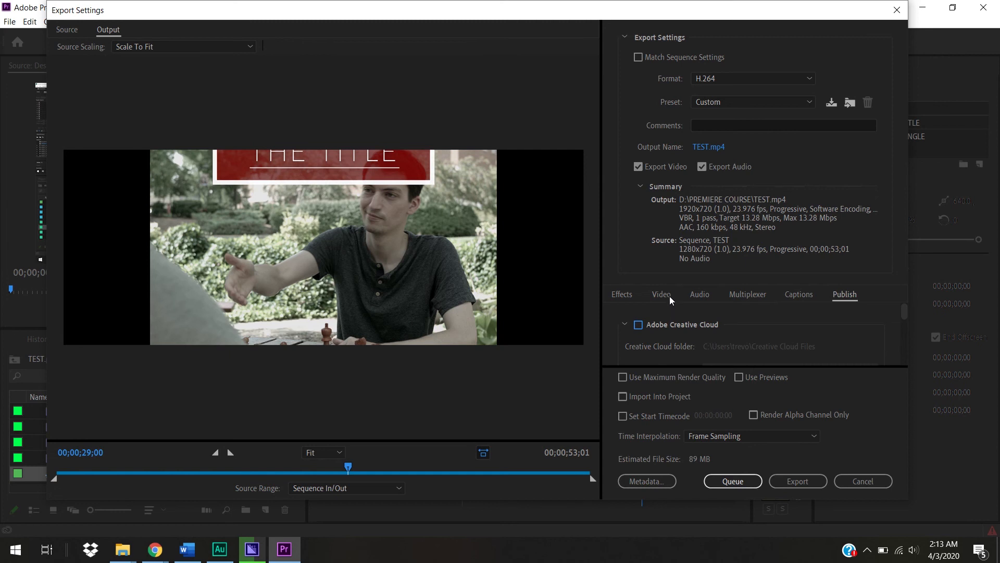
Step: Enable Use Maximum Render Quality and start editing the 1,920 video width
left_click(673, 380)
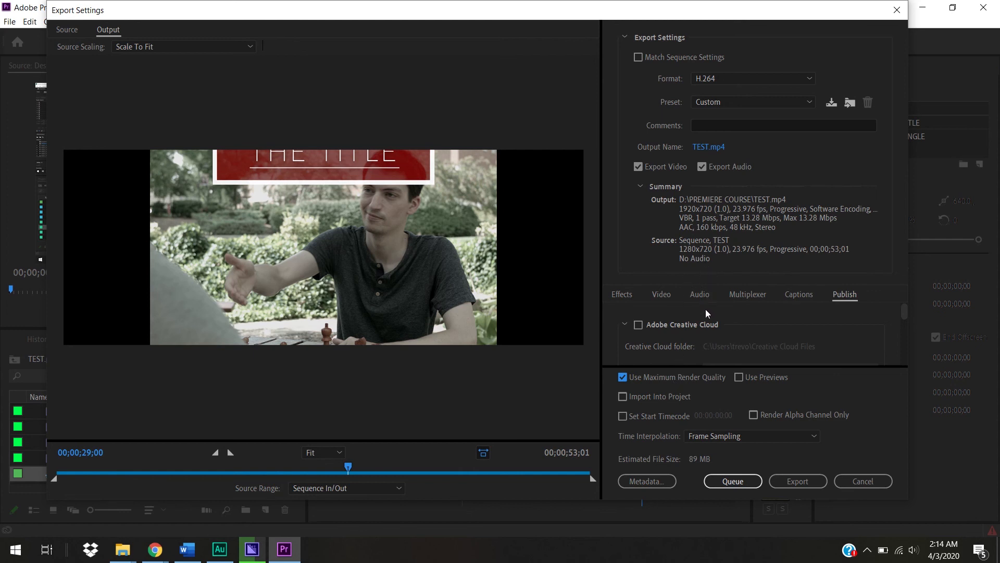
left_click(666, 297)
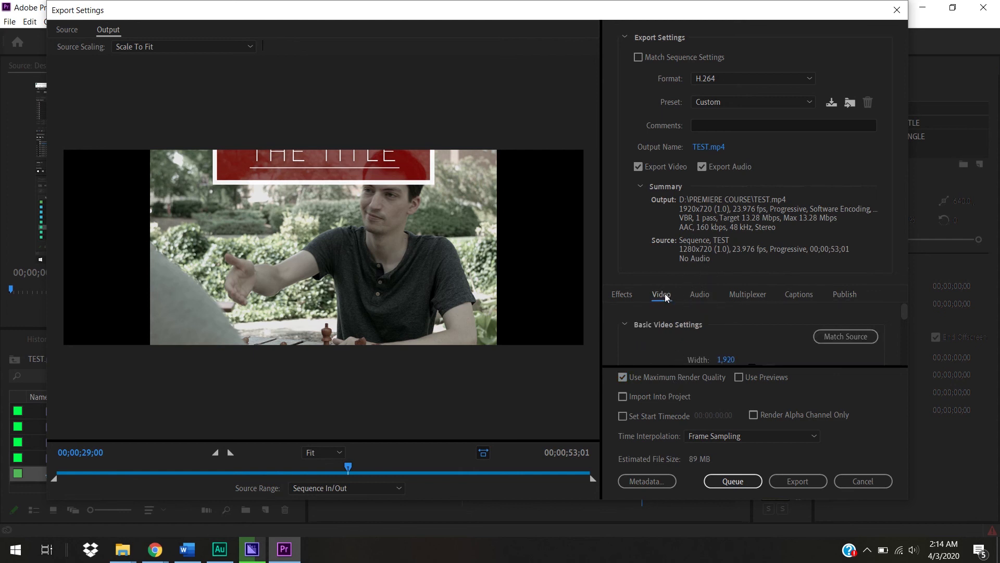
left_click(725, 359)
Step: Enter width 1280, link the aspect chain, then set width 1920 for 1920x1080 output
type("1280")
key("Return")
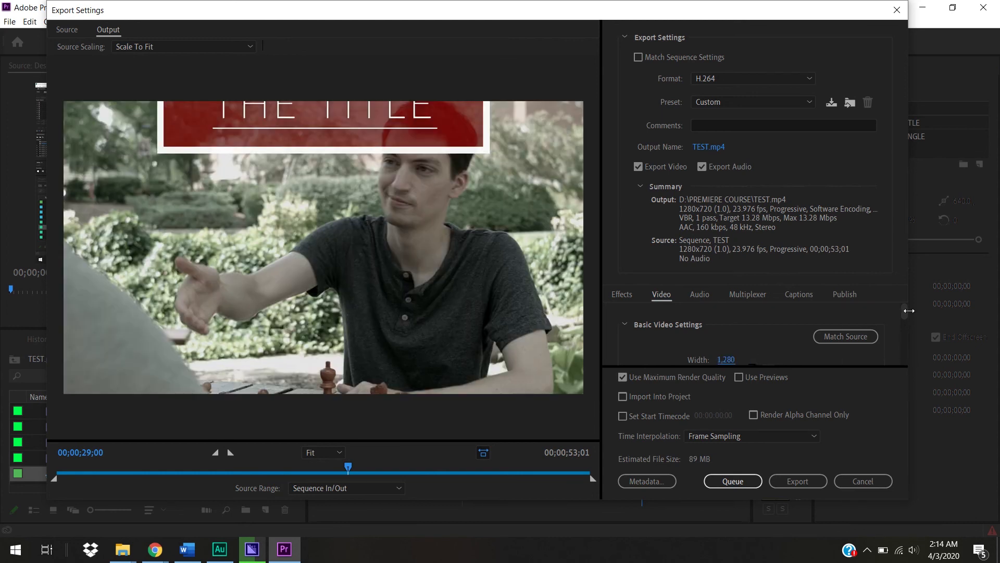
scroll(905, 313, "down", 2)
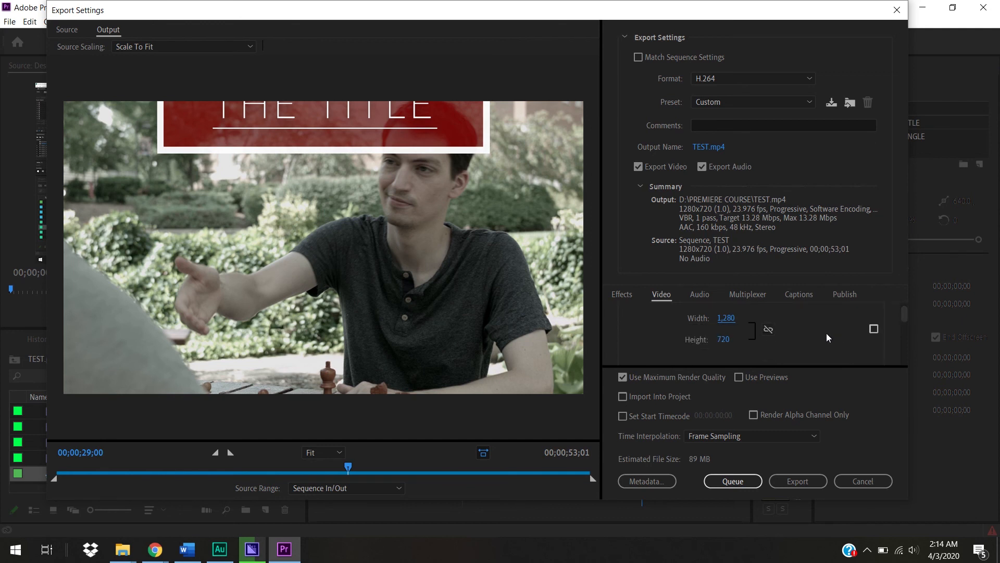
left_click(768, 329)
left_click(727, 318)
type("1920")
key("Return")
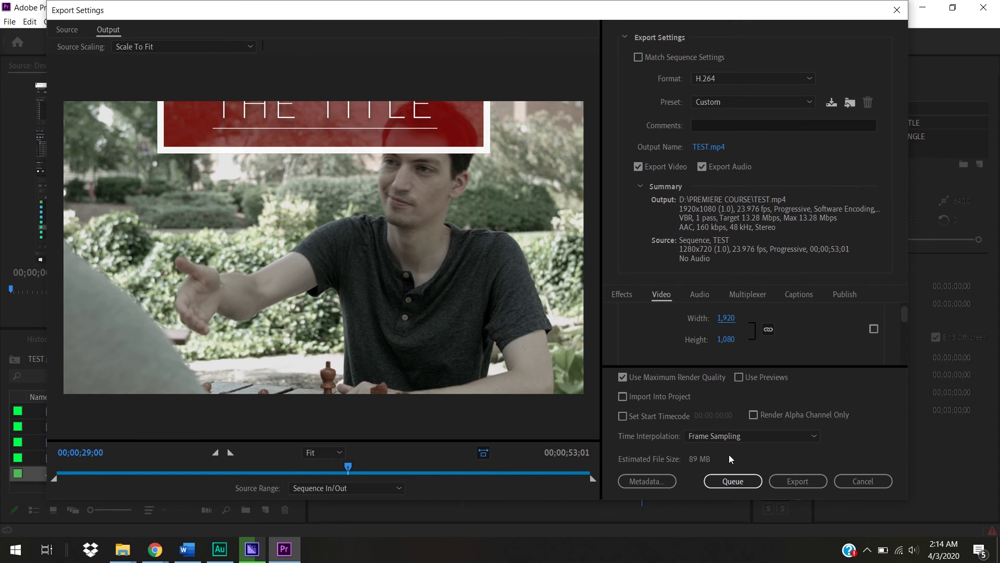
Step: Turn on Use Previews and set a custom start timecode of 00:00:31:00
left_click(739, 377)
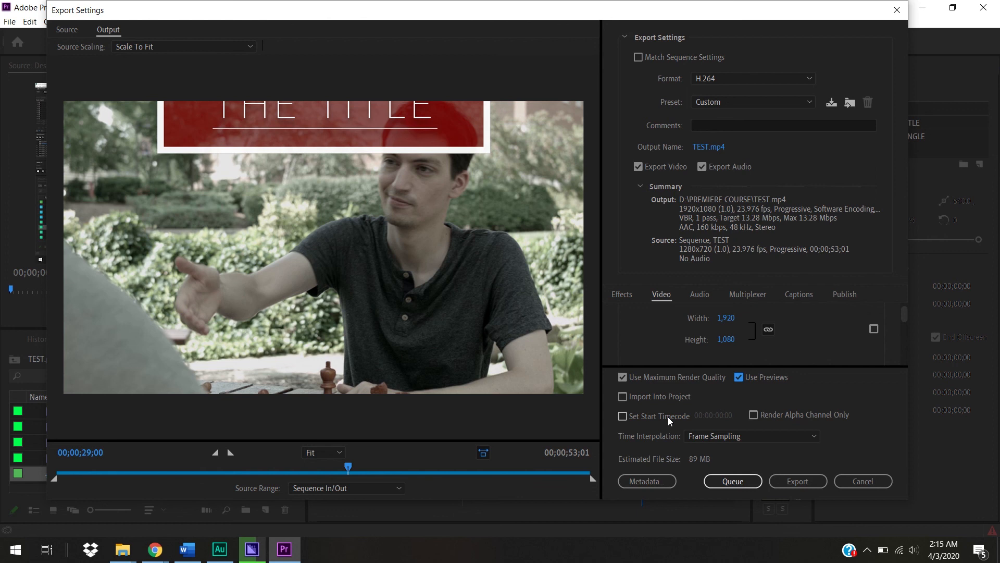
left_click(668, 417)
left_click(710, 415)
left_click(721, 416)
type("31:00")
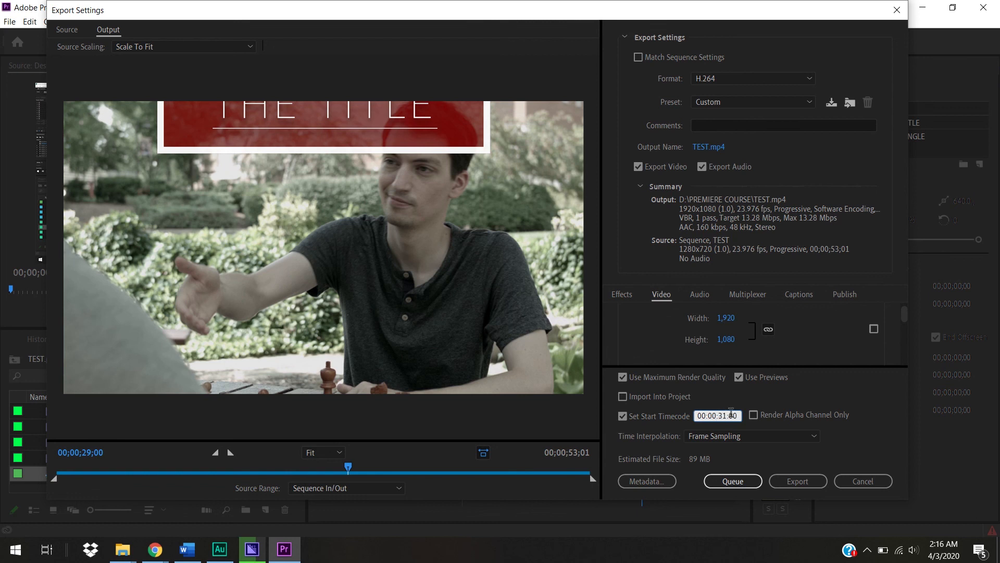
key("Return")
Step: Turn the custom start timecode off and toggle Render Alpha Channel Only on, then off
left_click(670, 415)
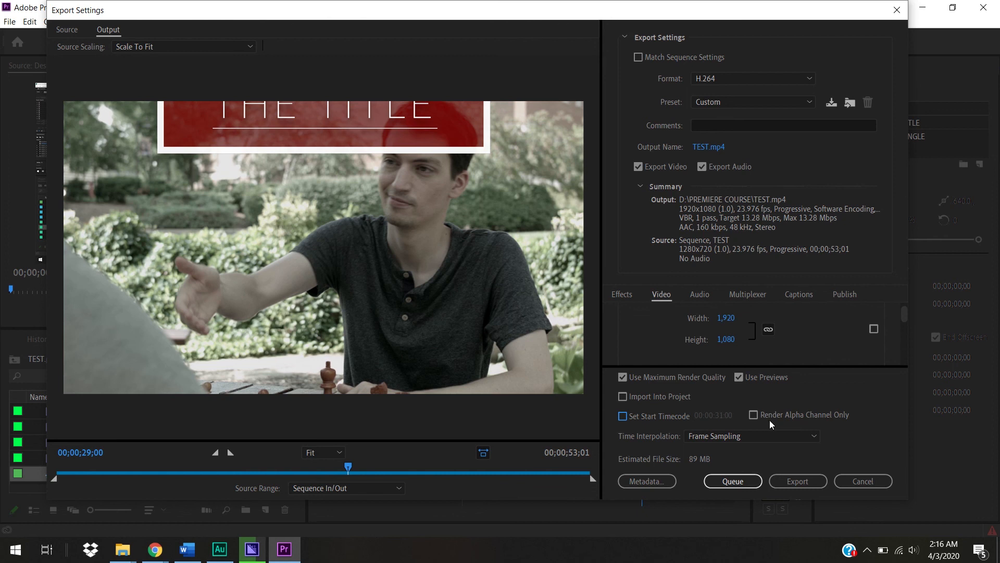
left_click(828, 417)
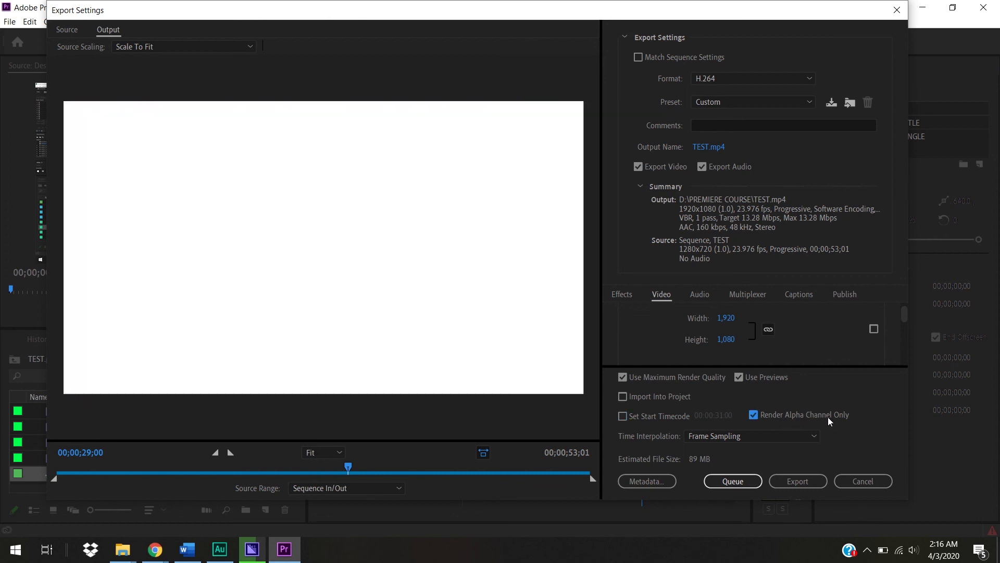
left_click(827, 417)
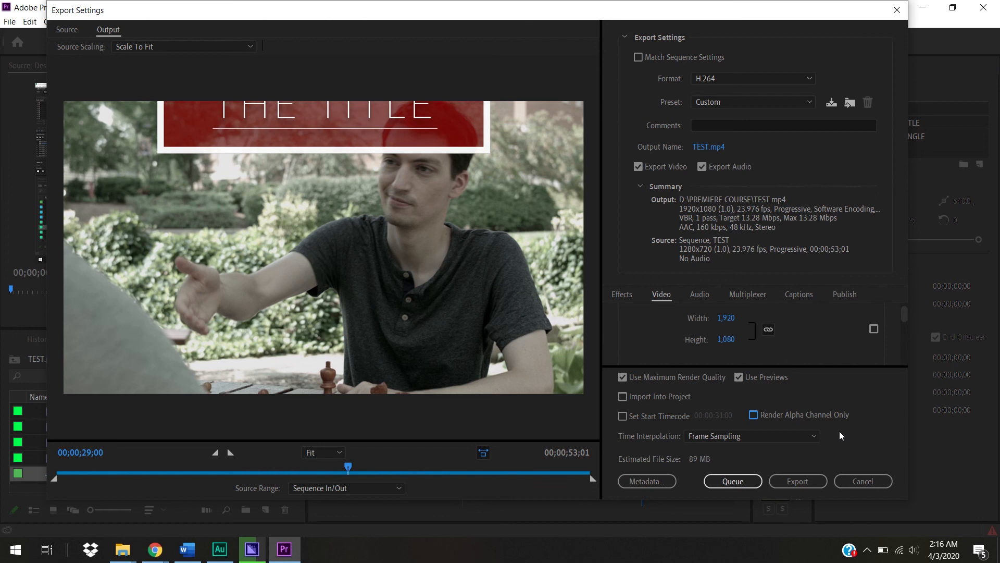
left_click(811, 439)
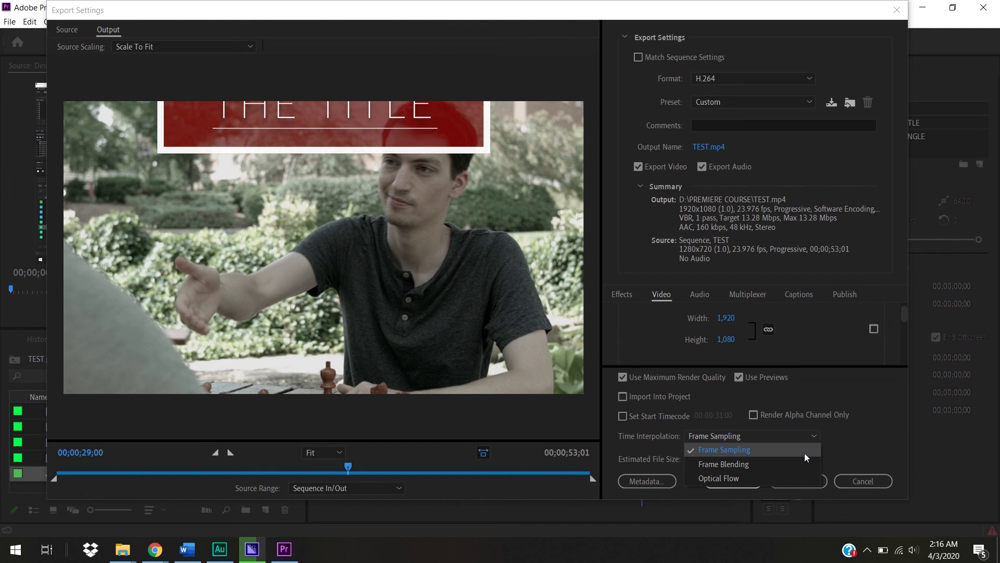
left_click(847, 451)
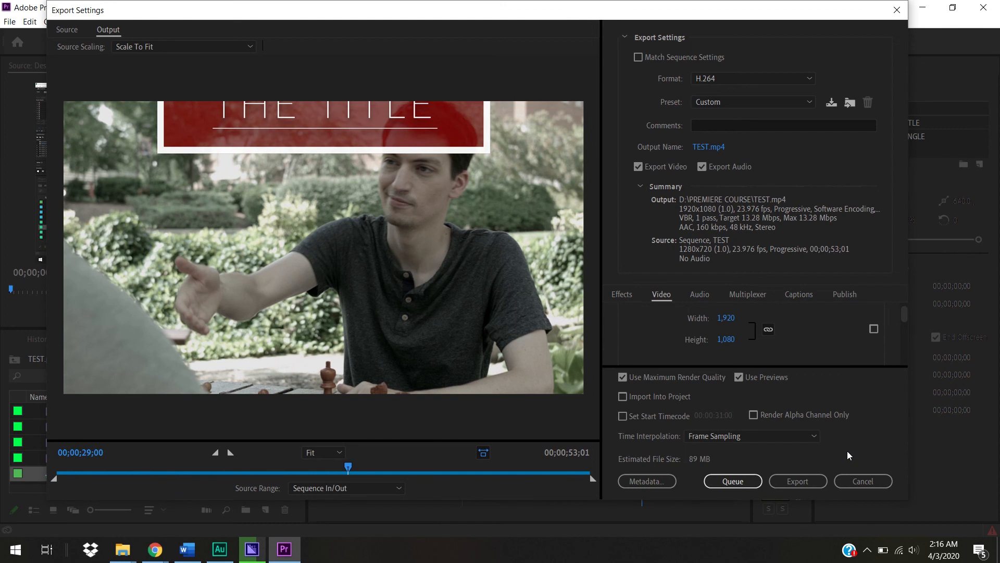
left_click(815, 439)
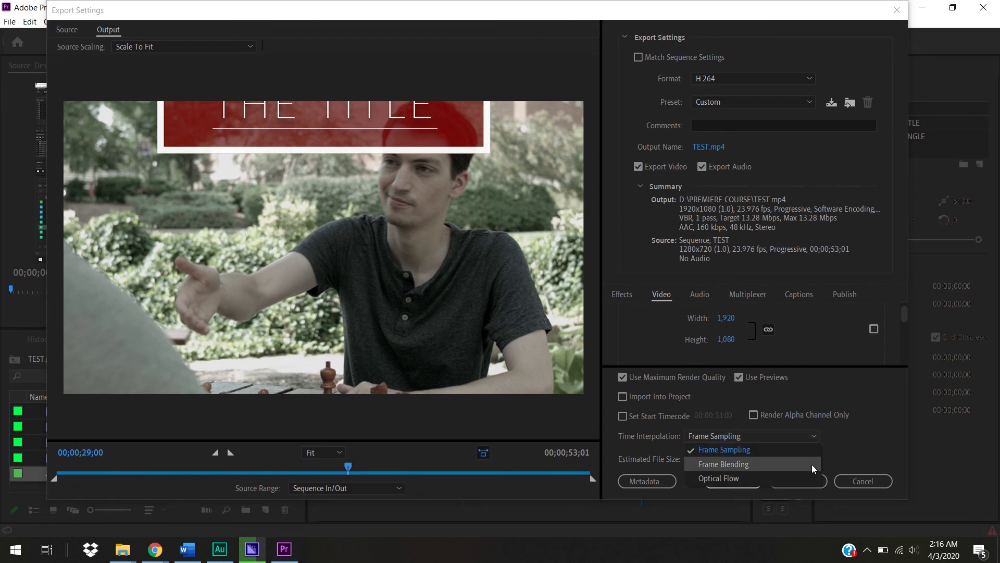
left_click(833, 446)
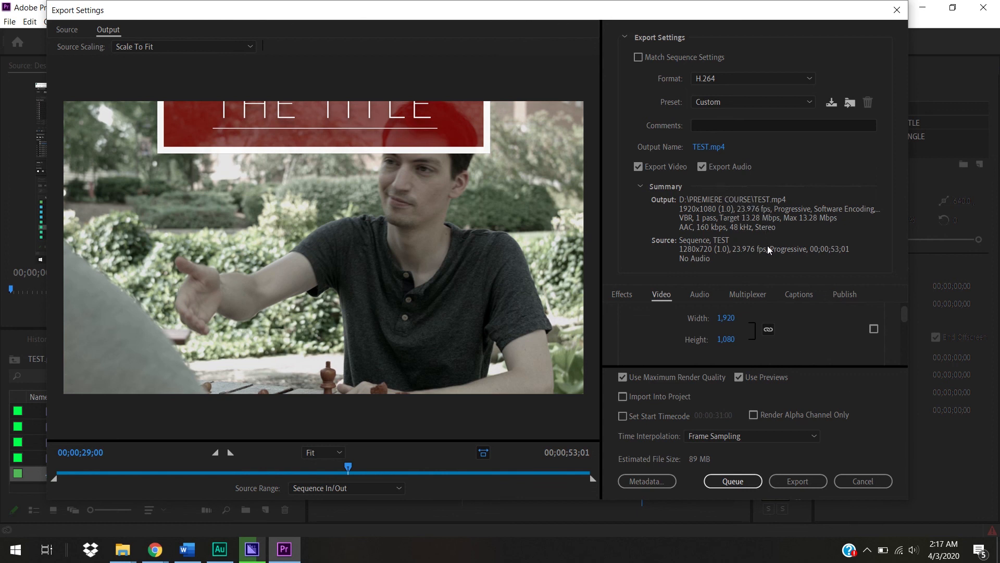
left_click(805, 437)
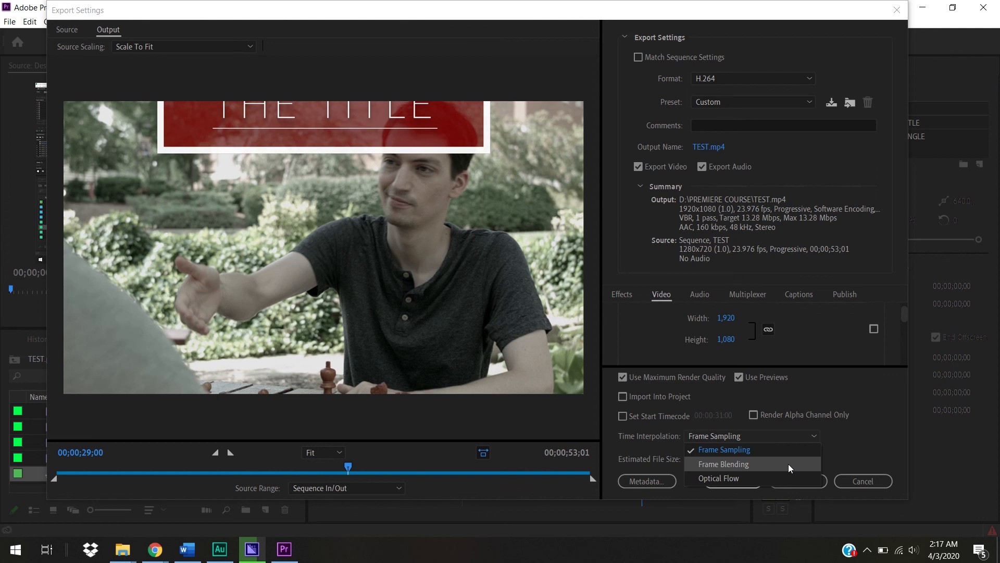
left_click(789, 451)
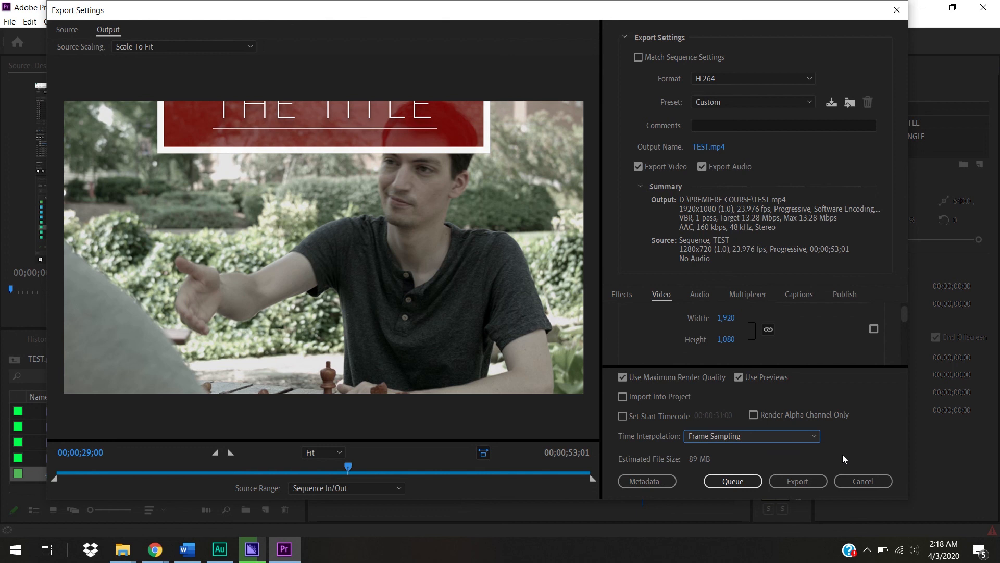
Step: Keep Scale To Fit source scaling and enter output width 1920 and height 720
left_click(158, 49)
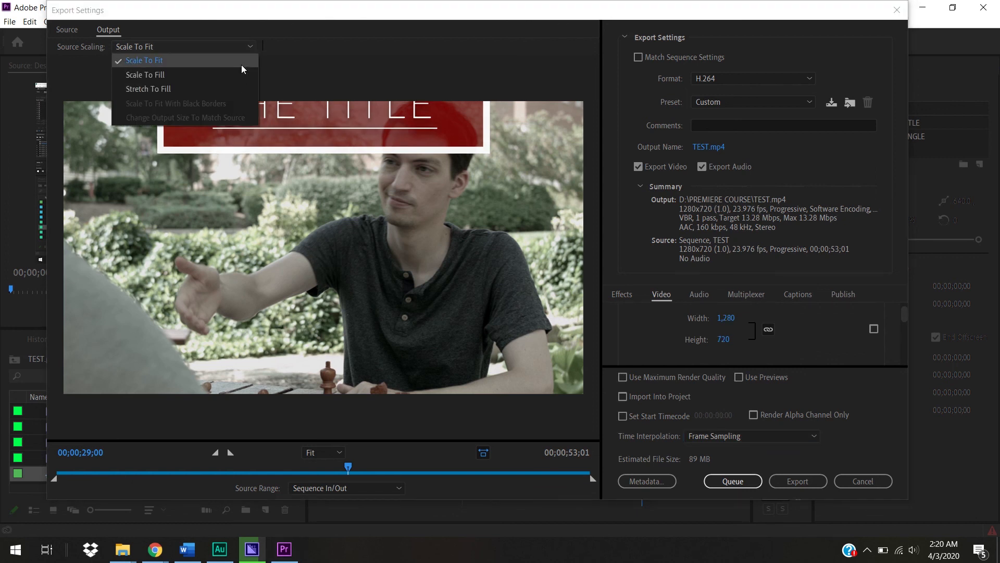
left_click(241, 65)
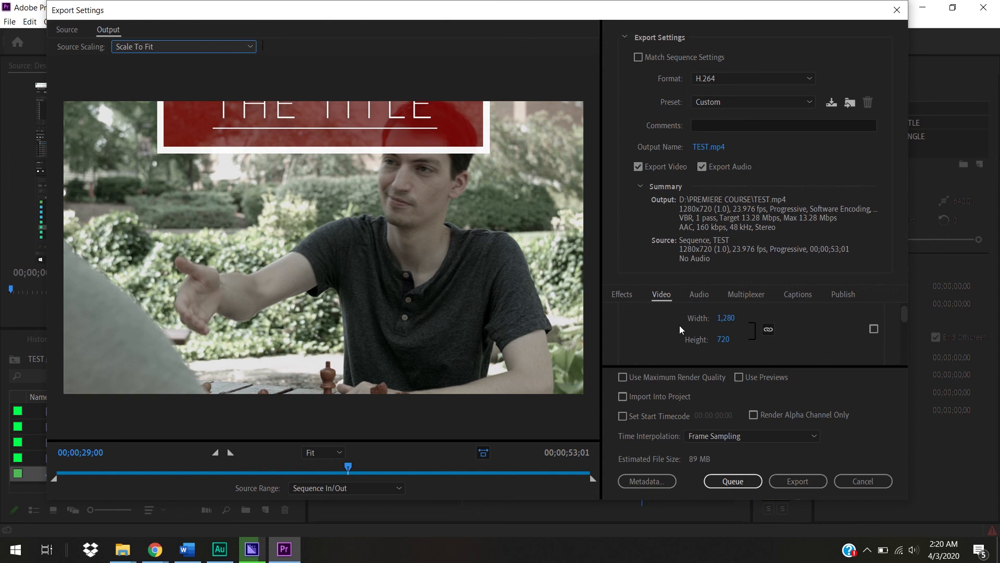
left_click(727, 319)
type("1920")
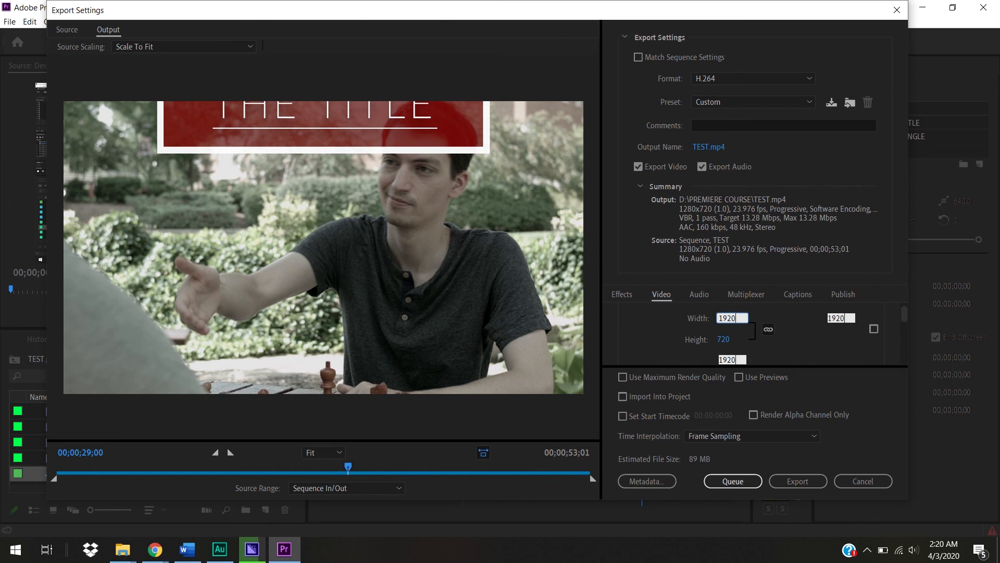
key("Return")
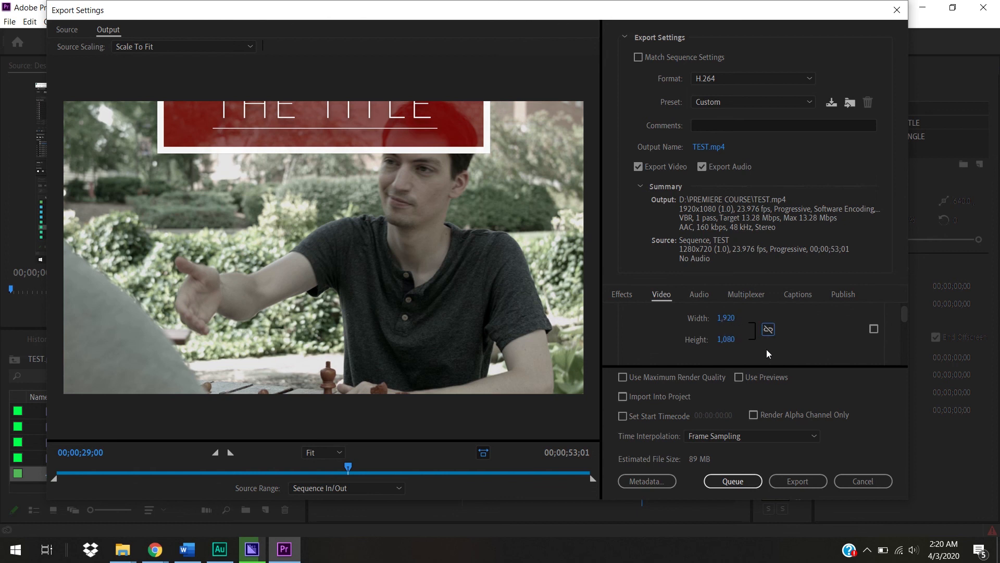
left_click(730, 338)
type("720")
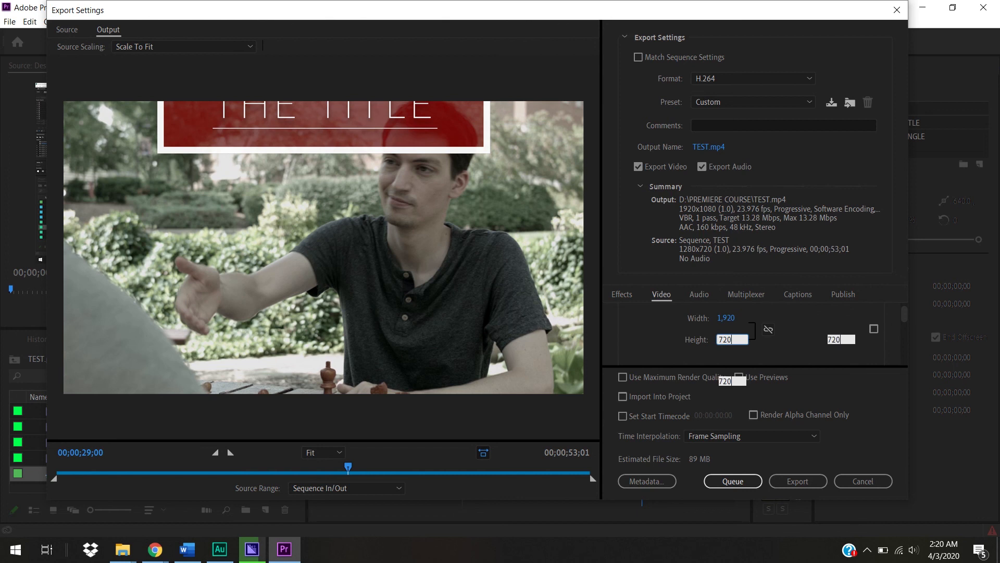
key("Return")
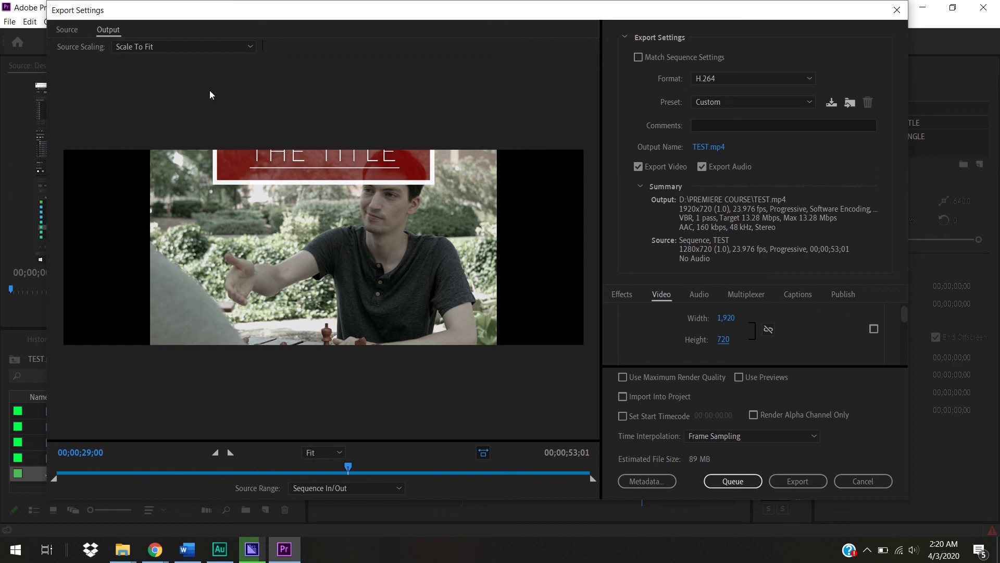
Step: Try Scale To Fill source scaling, then settle on Stretch To Fill
left_click(196, 48)
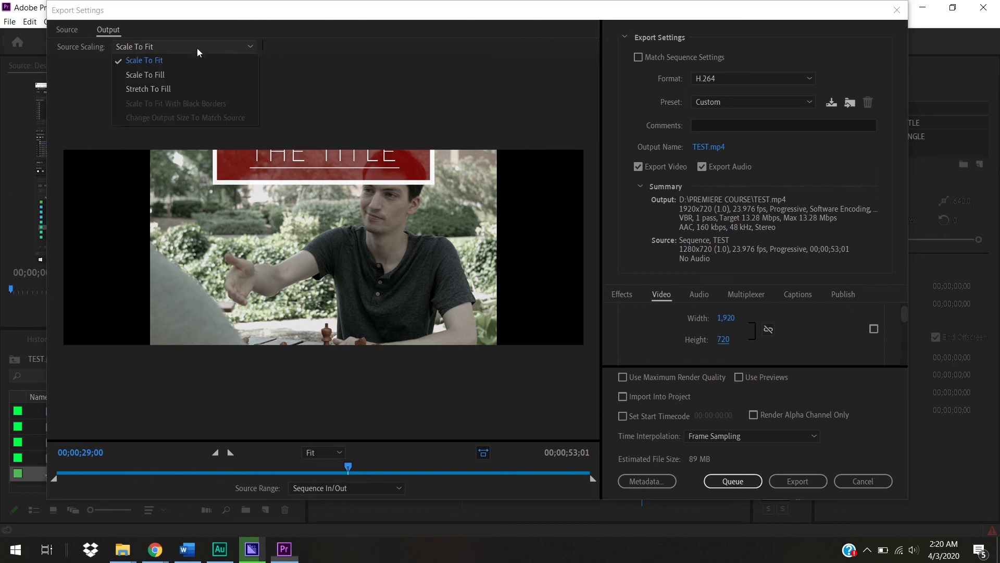
left_click(197, 77)
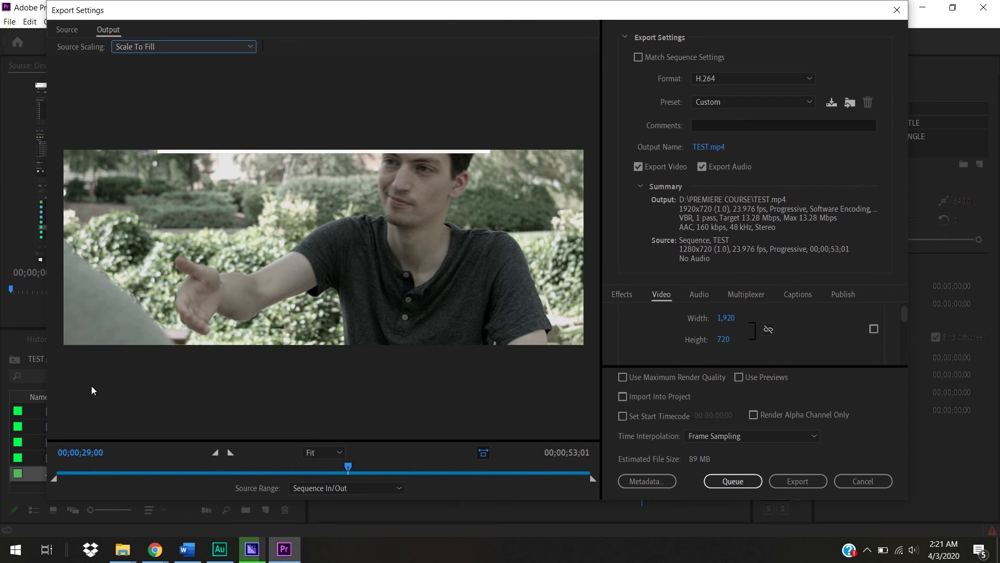
left_click(218, 47)
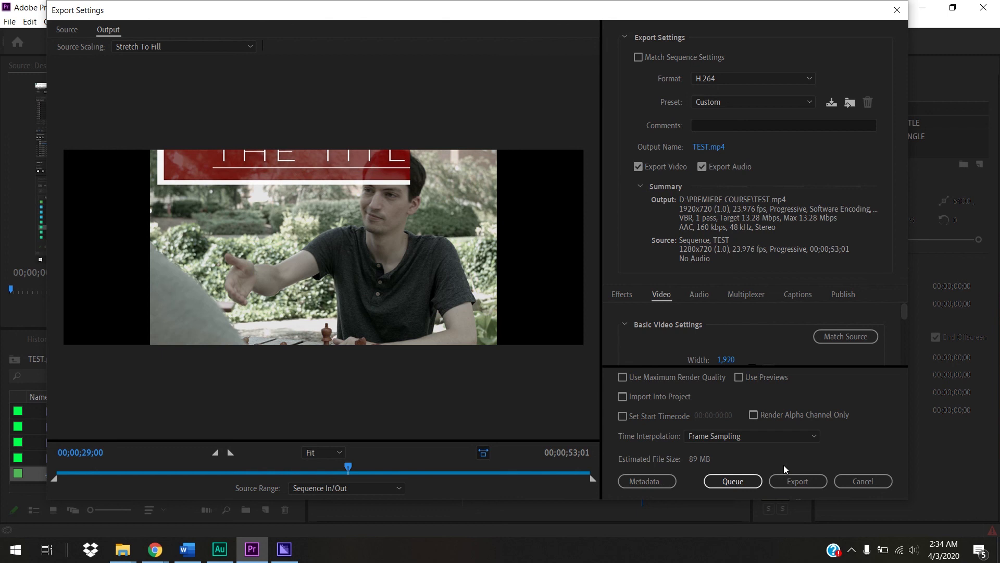
Step: Send the TEST H.264 export job to the Media Encoder queue and start the queue
left_click(733, 481)
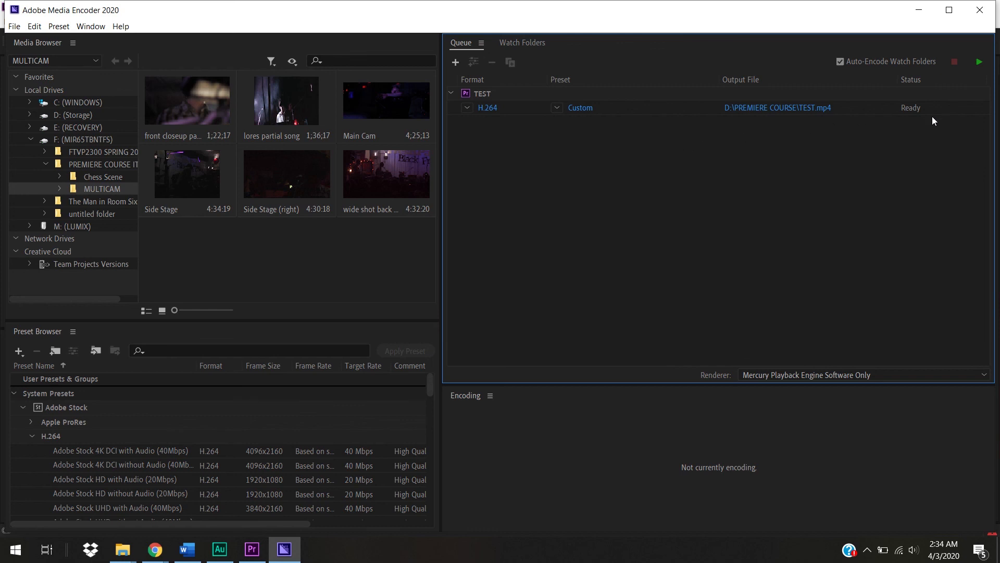
left_click(973, 66)
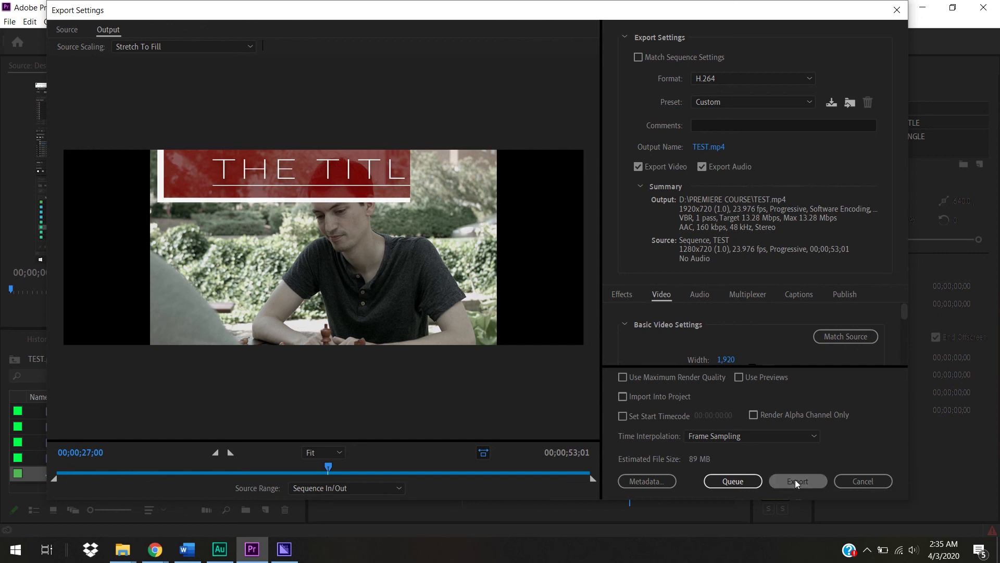
Step: Export TEST.mp4 directly from Export Settings as H.264 1920x720 at 13.28 Mbps
left_click(795, 481)
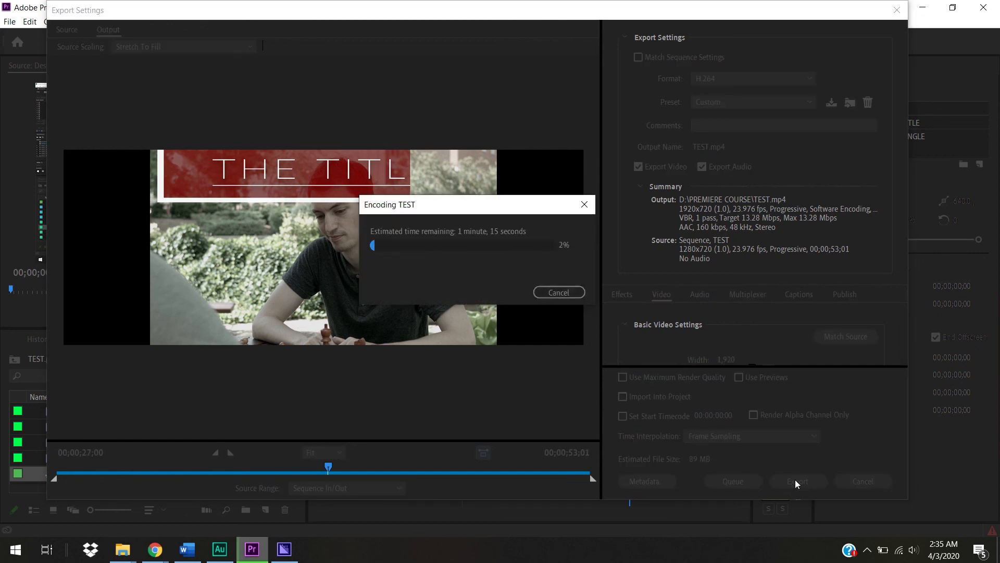